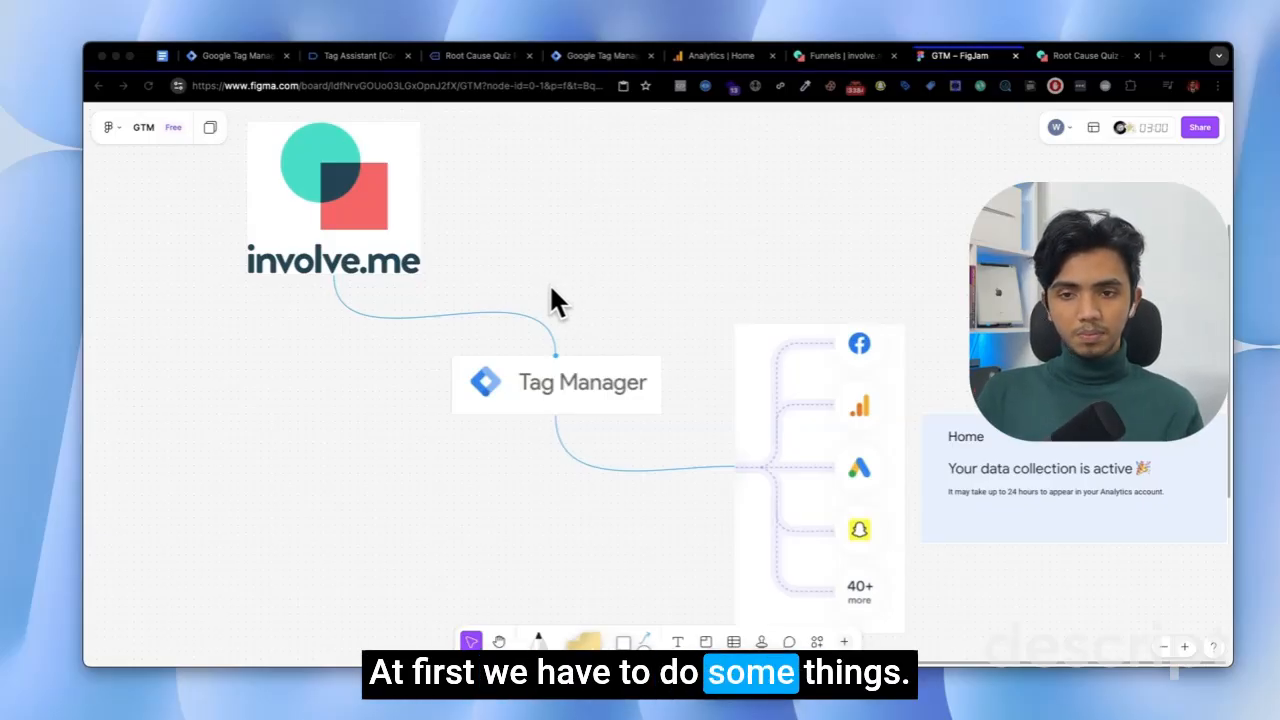
Switch to Google Tag Manager and copy the physioloops.com container ID from the container's admin page.
left_click(551, 289)
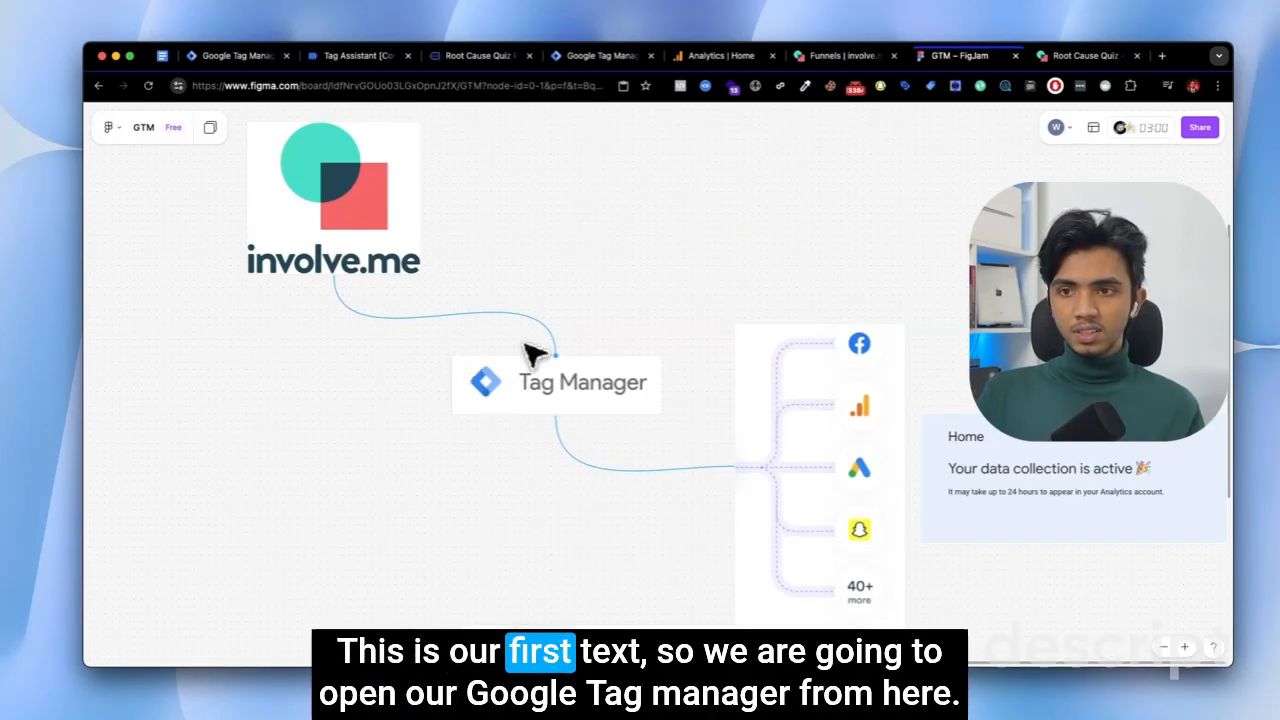
left_click(239, 50)
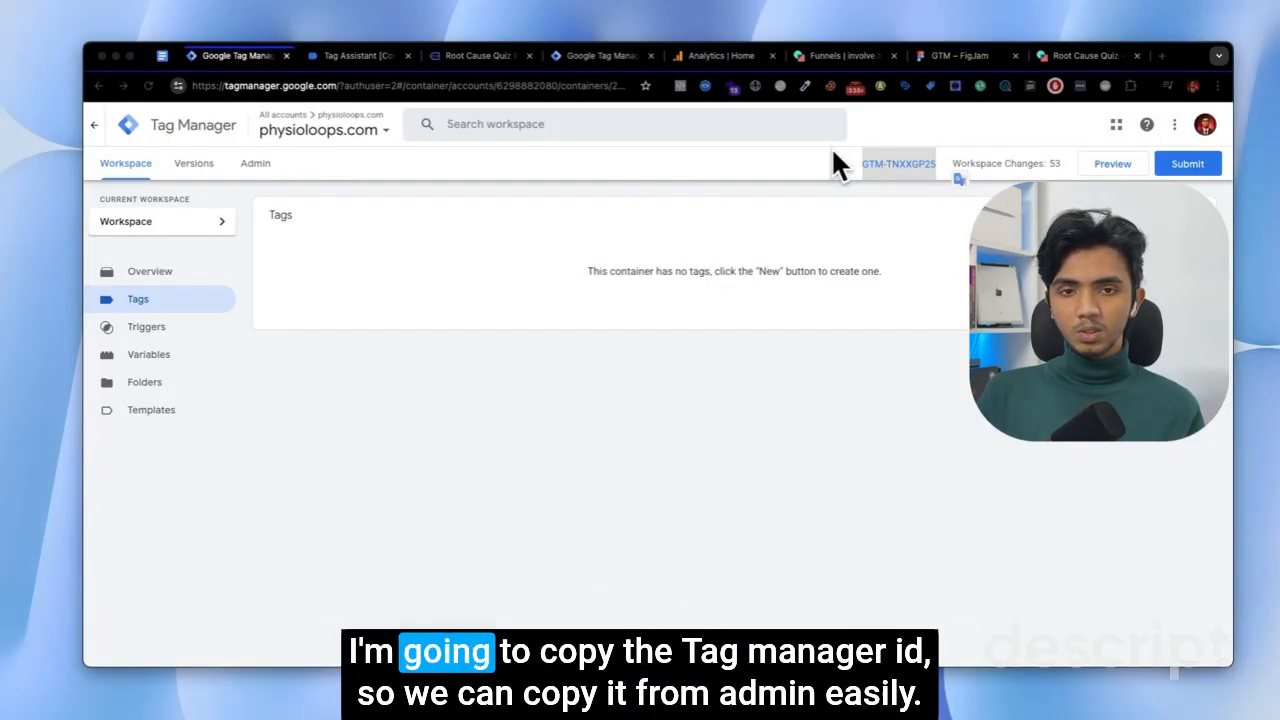
left_click(262, 156)
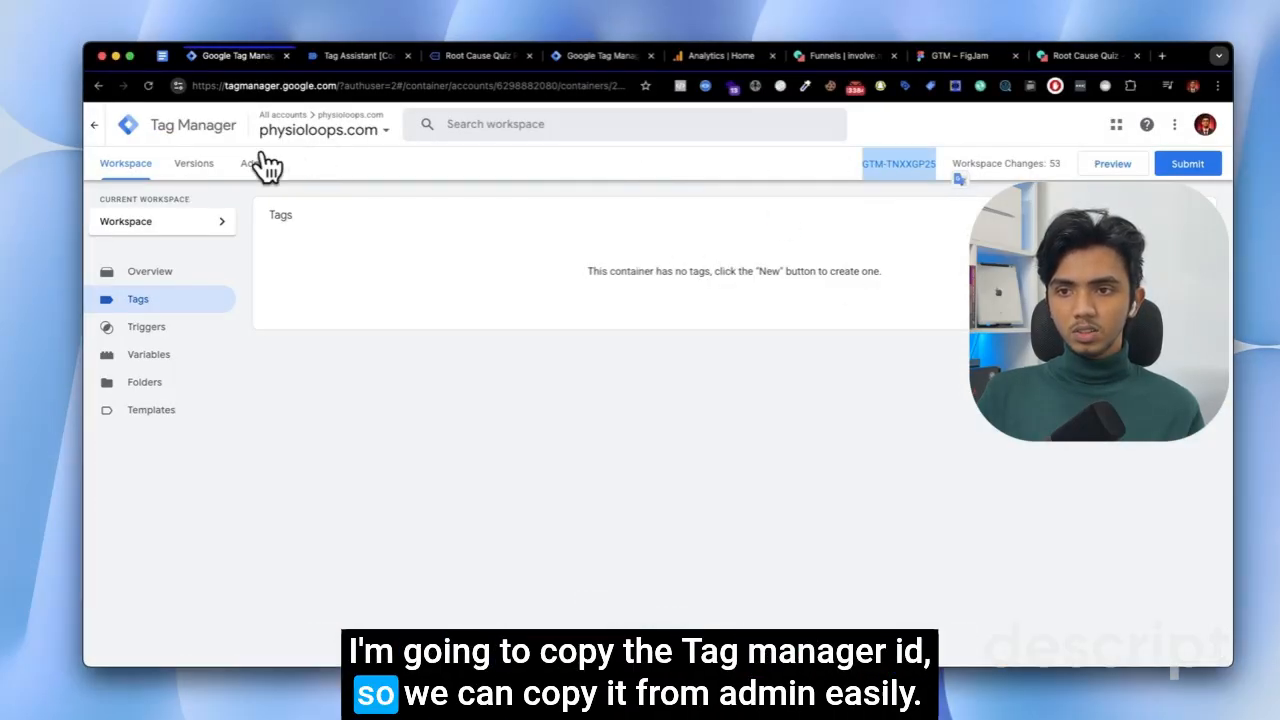
left_click(262, 163)
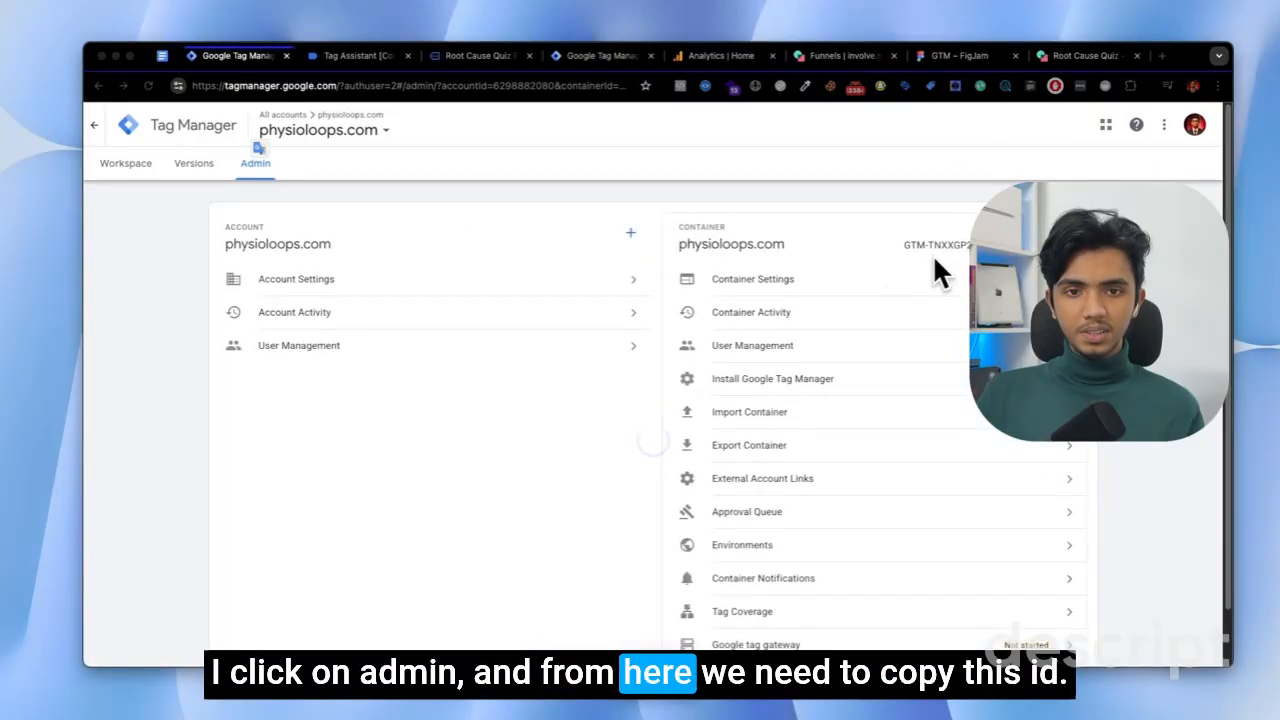
left_click(927, 244)
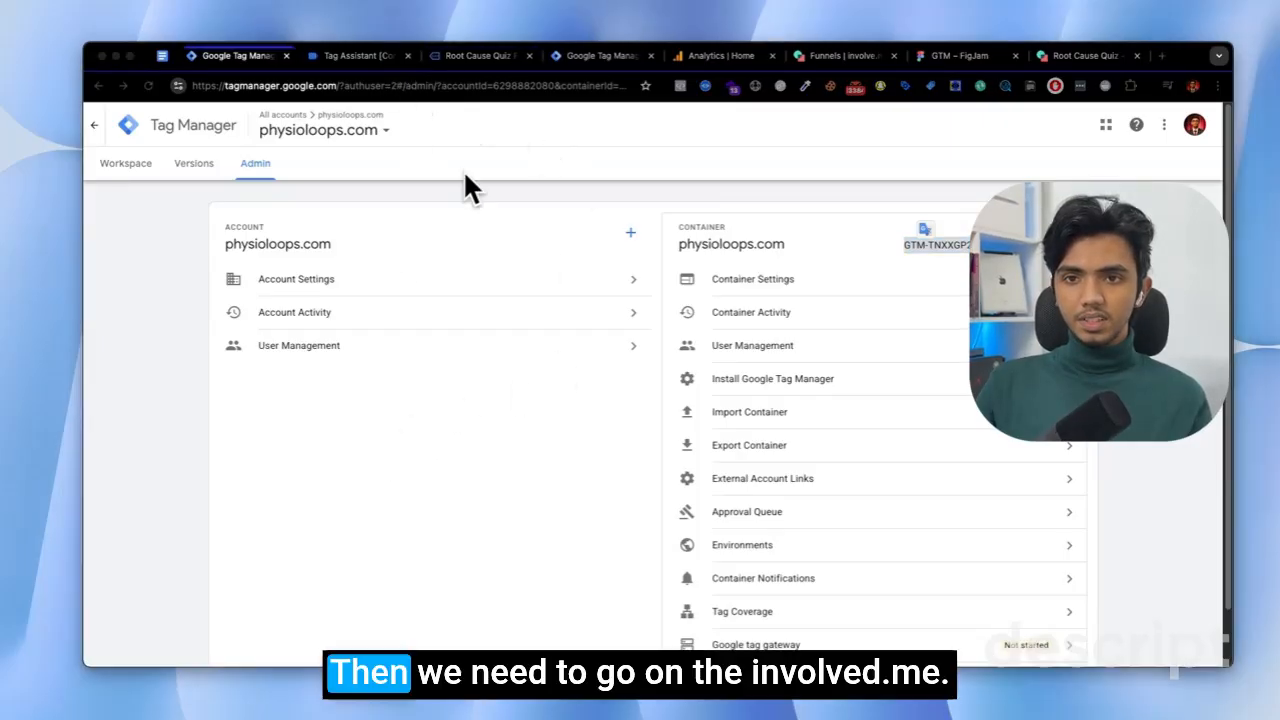
Switch to involve.me and open the configuration settings of the funnel "Root Cause Quiz - Main Funnel (control pricing)".
left_click(806, 62)
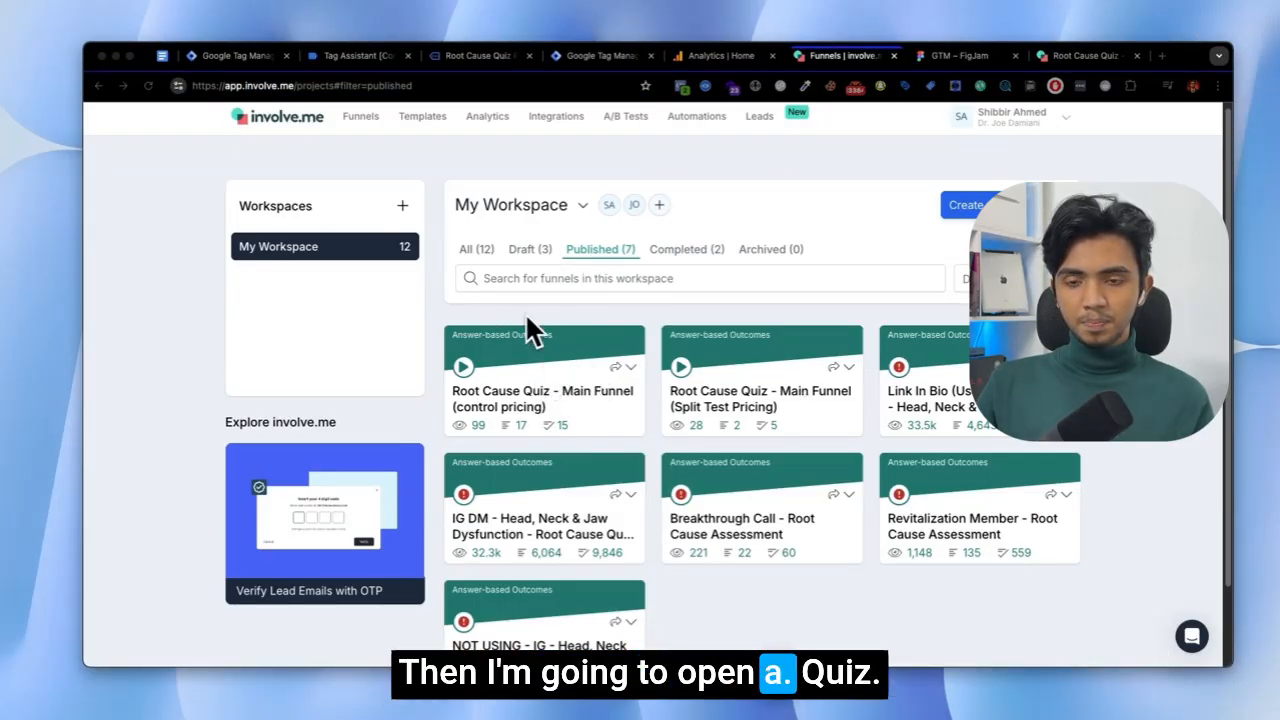
left_click(497, 352)
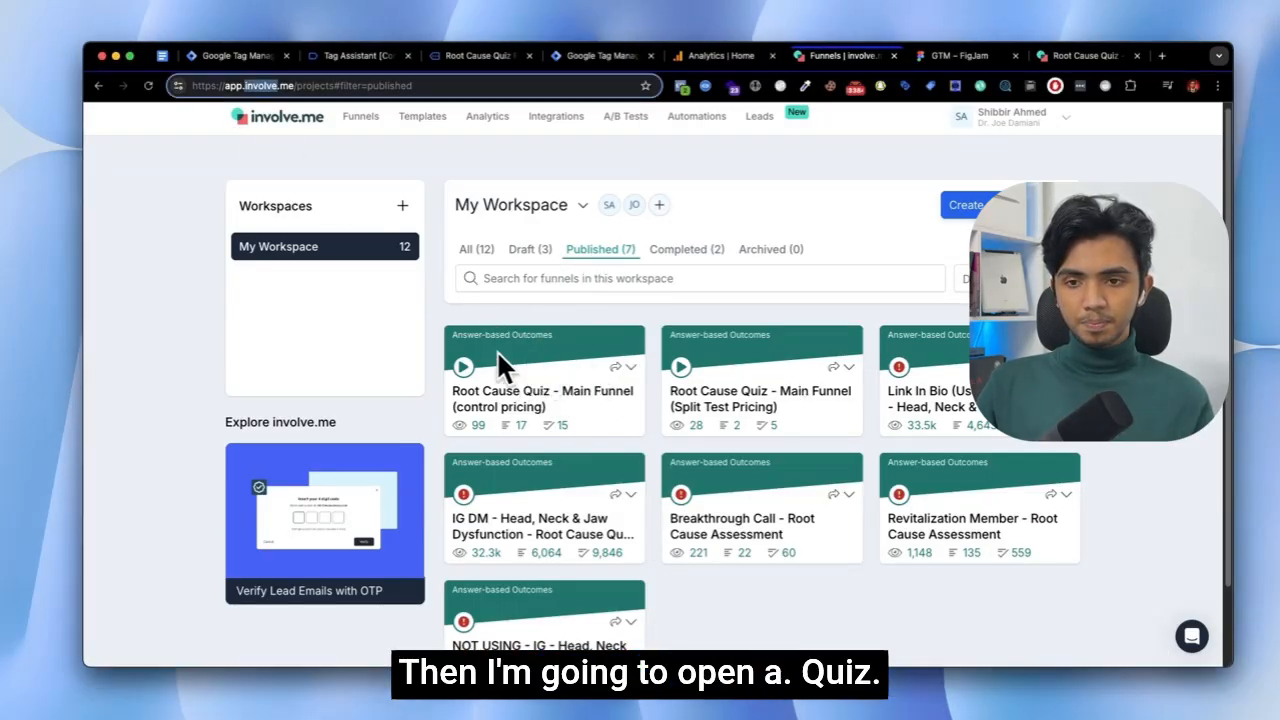
left_click(551, 366)
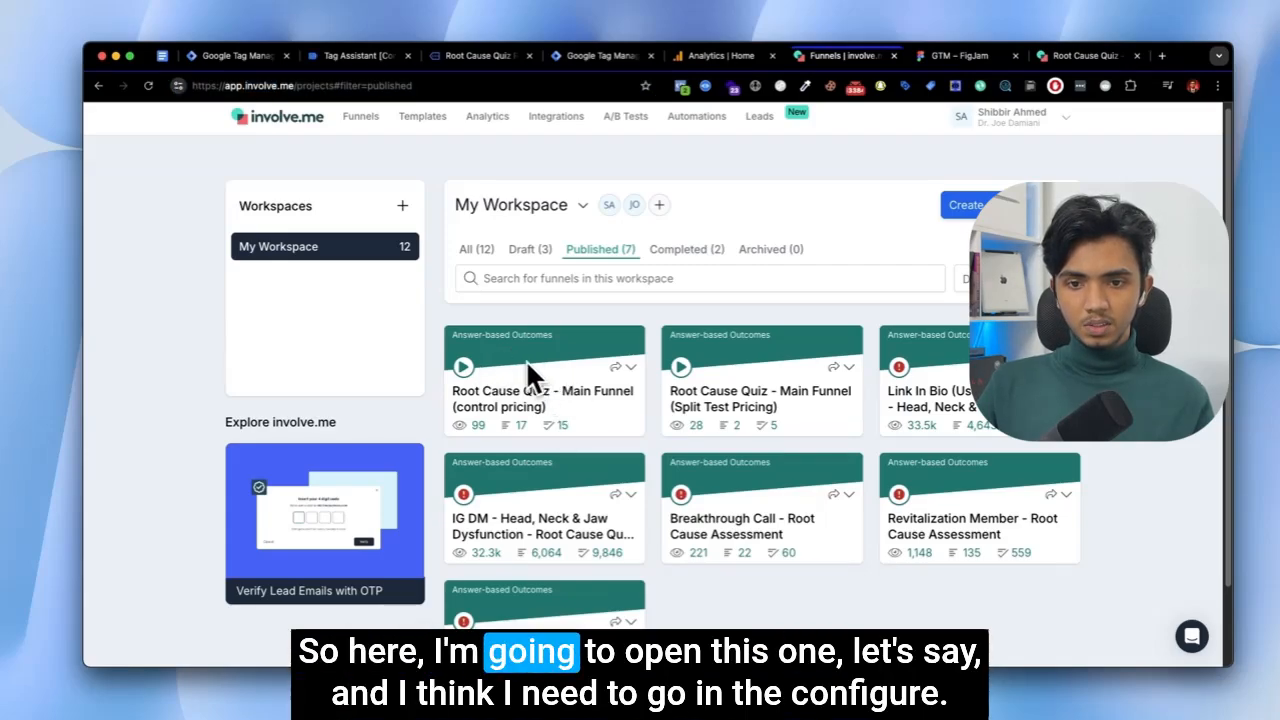
left_click(630, 370)
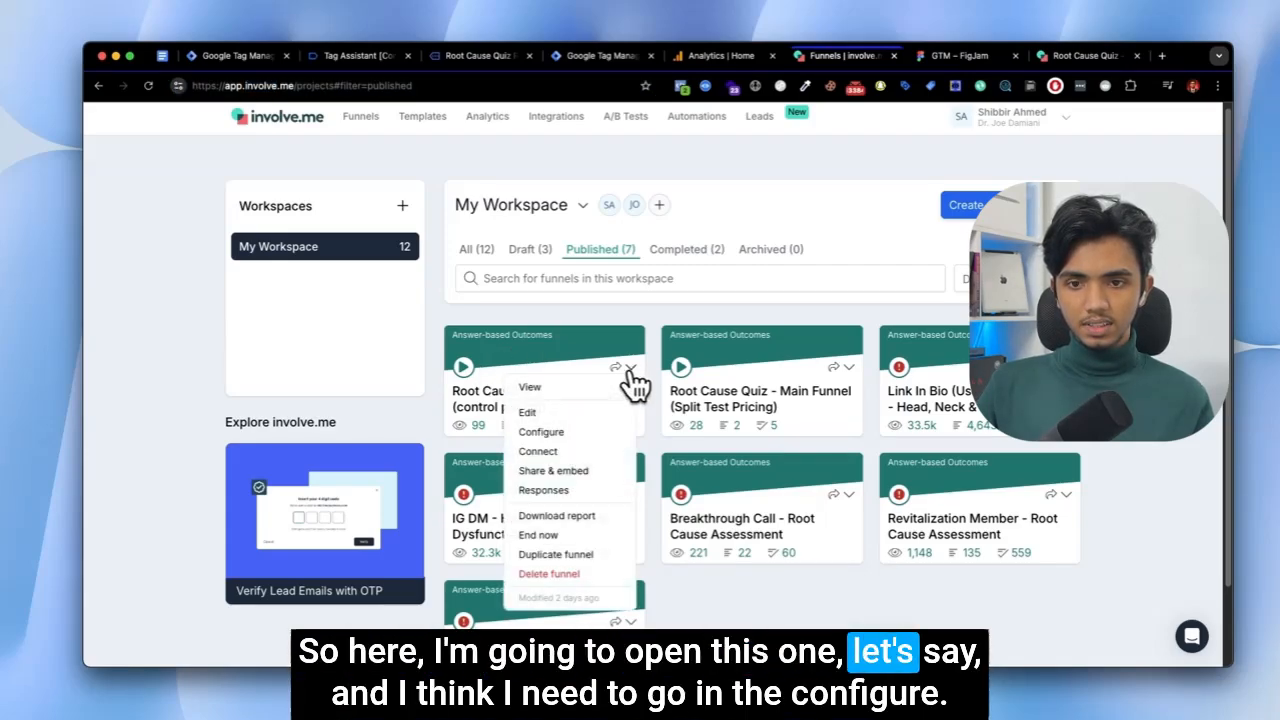
left_click(552, 433)
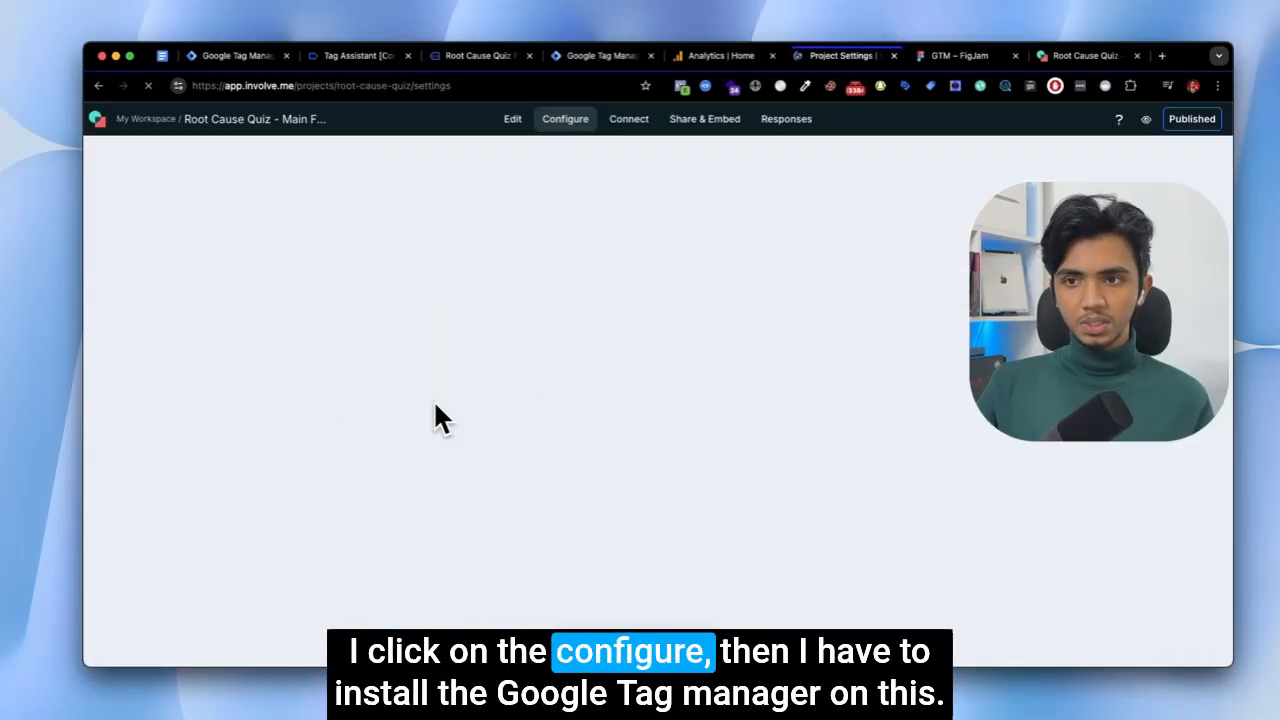
Replace the funnel's Google Tag Manager ID with GTM-TNXXGP25 in the tracking settings and save the update.
scroll(430, 405, "down", 10)
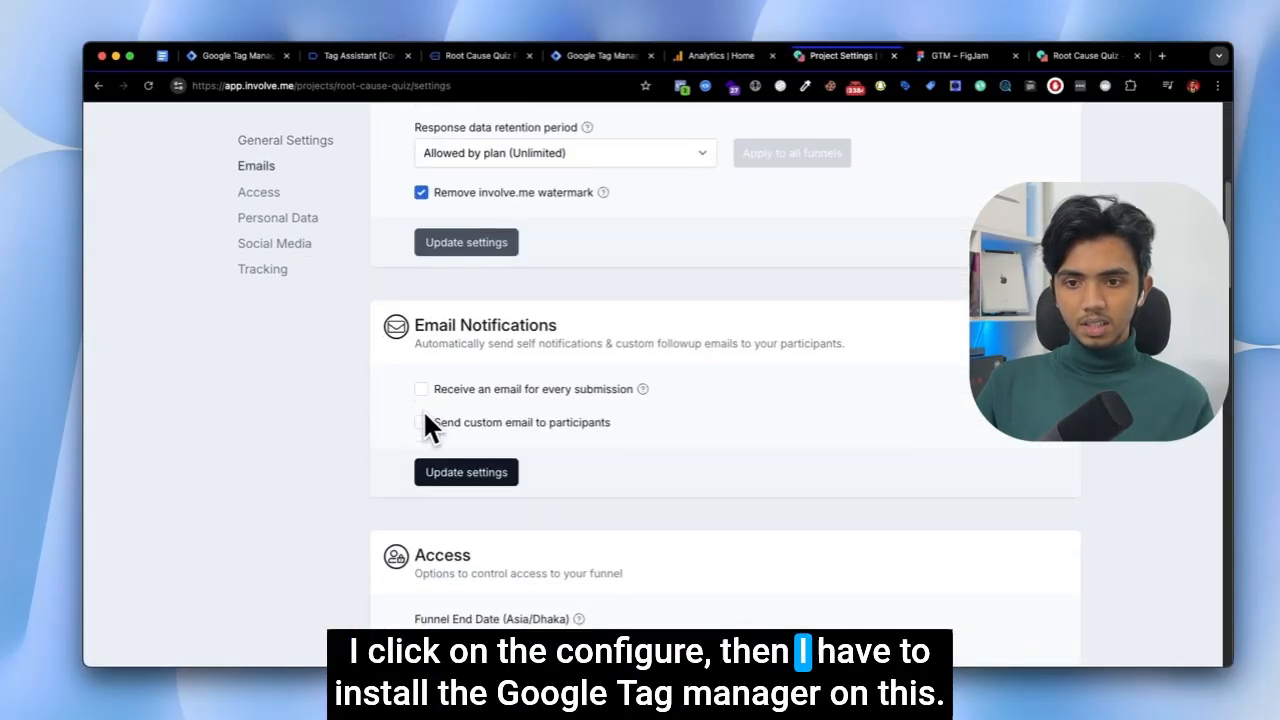
scroll(426, 412, "down", 15)
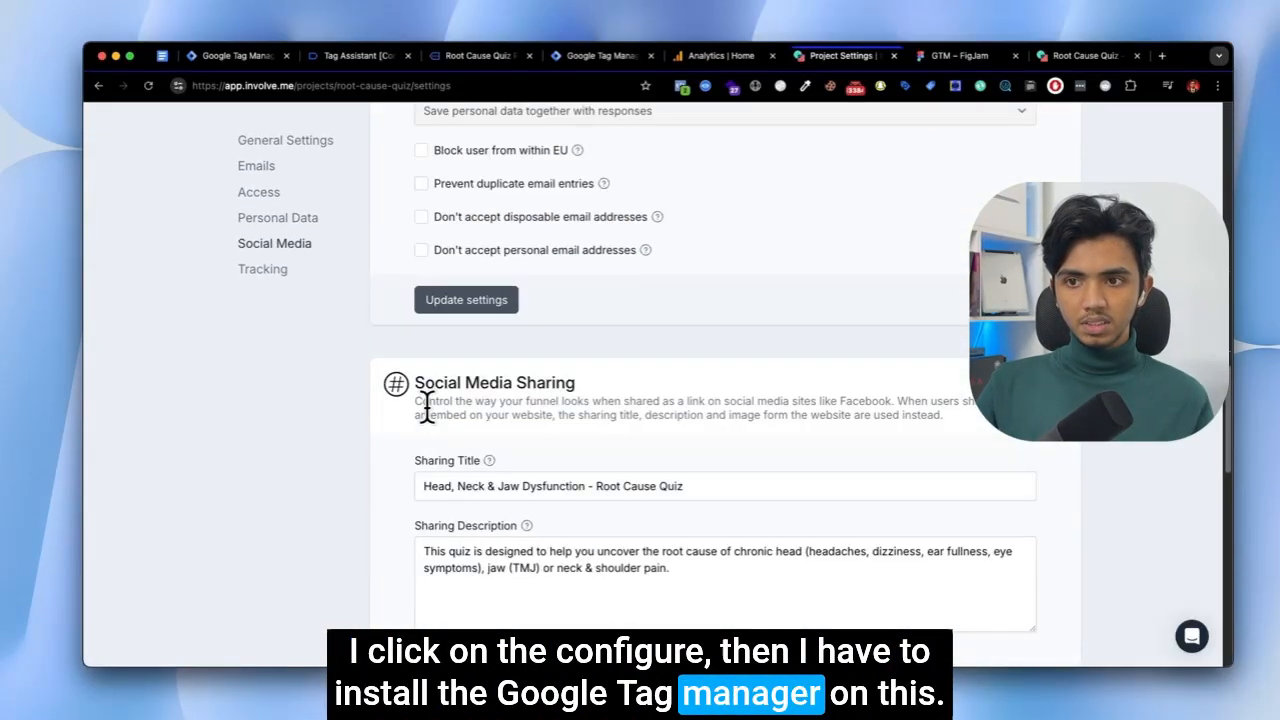
scroll(425, 412, "down", 5)
left_click(831, 320)
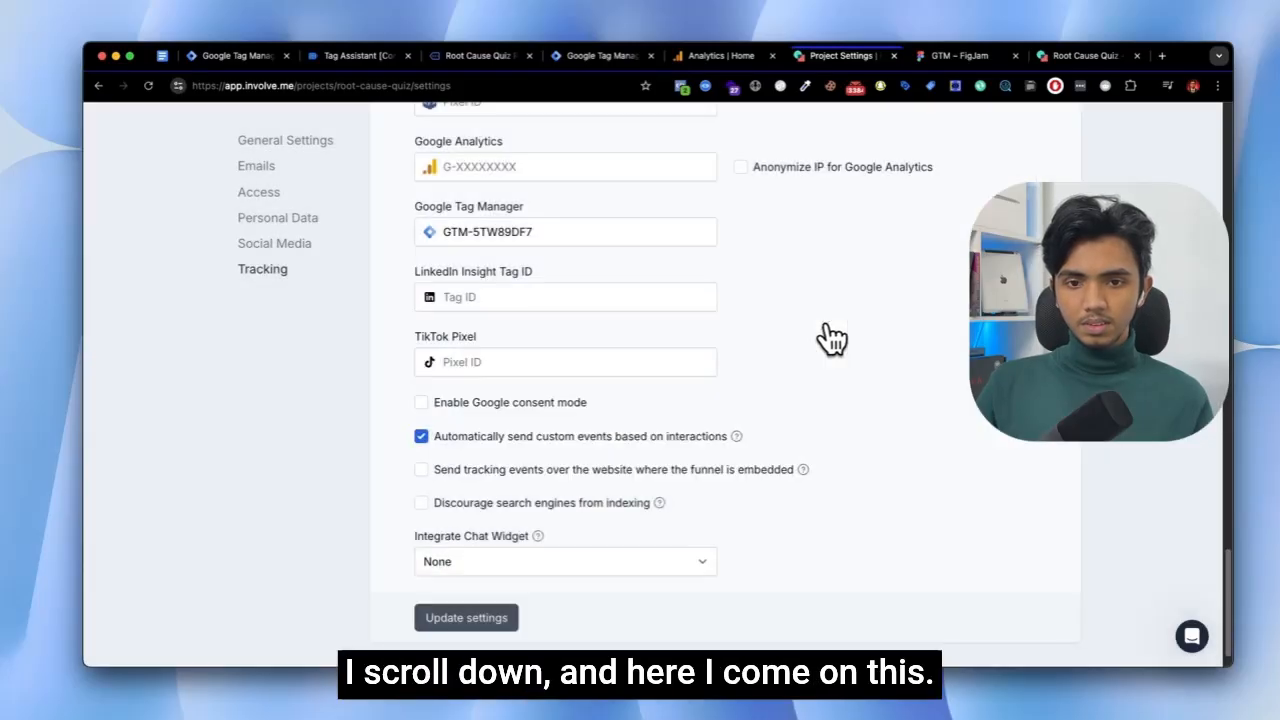
left_click(447, 232)
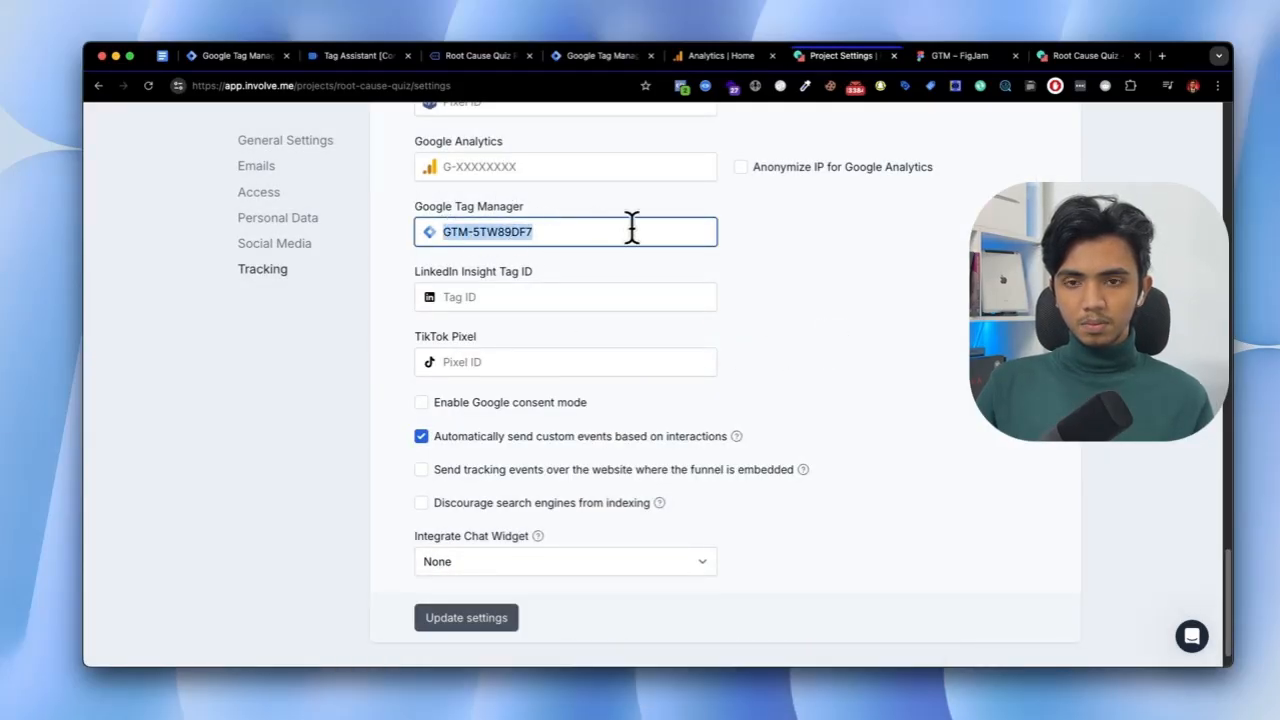
scroll(657, 378, "down", 1)
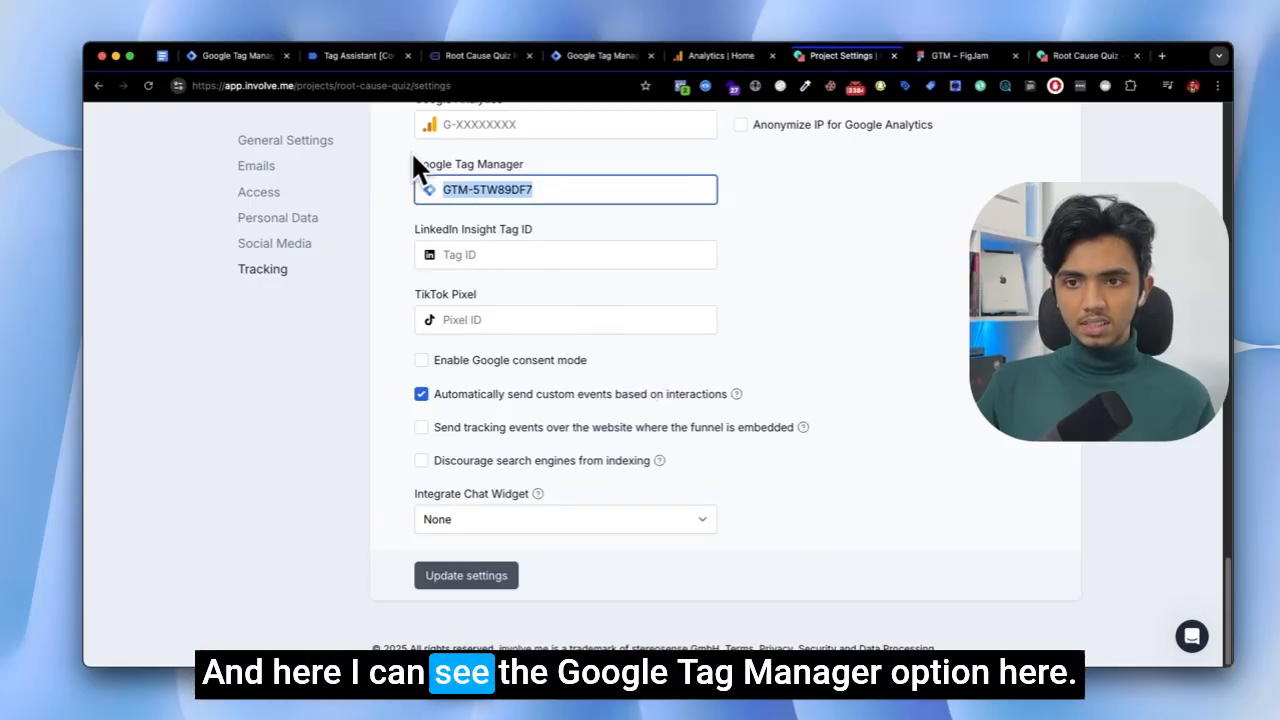
left_click_drag(413, 162, 454, 197)
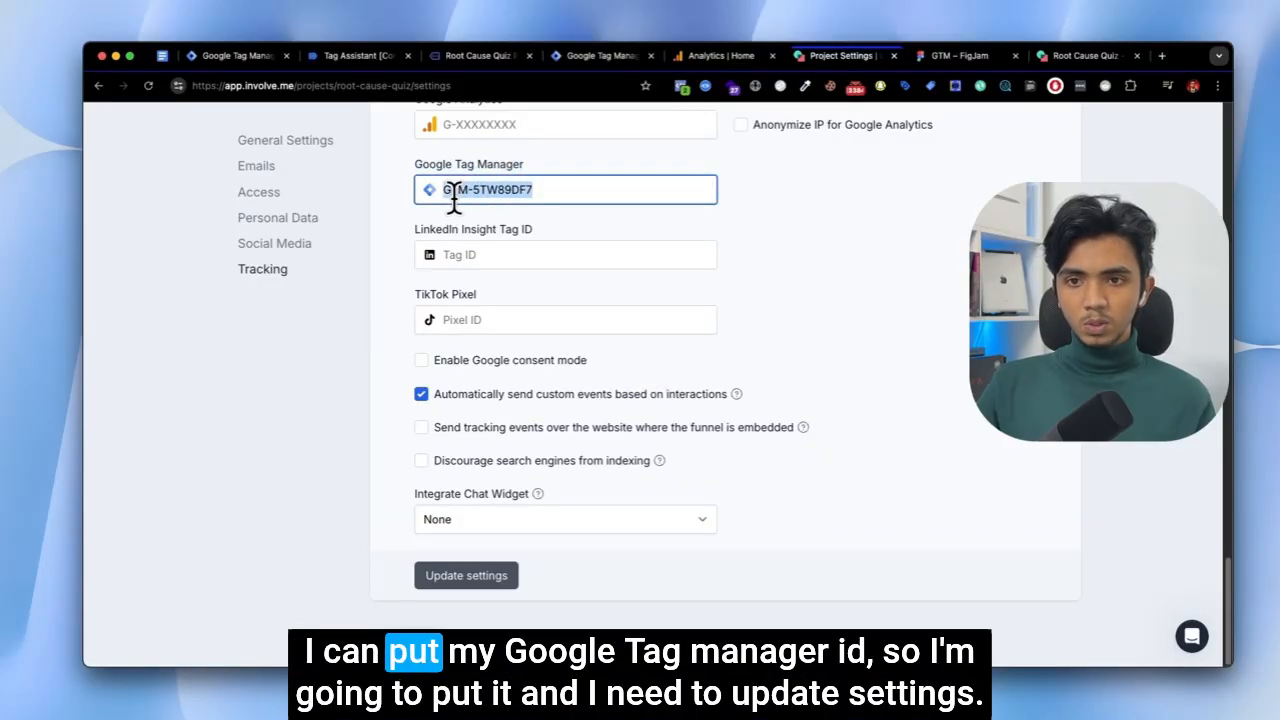
key("super+v")
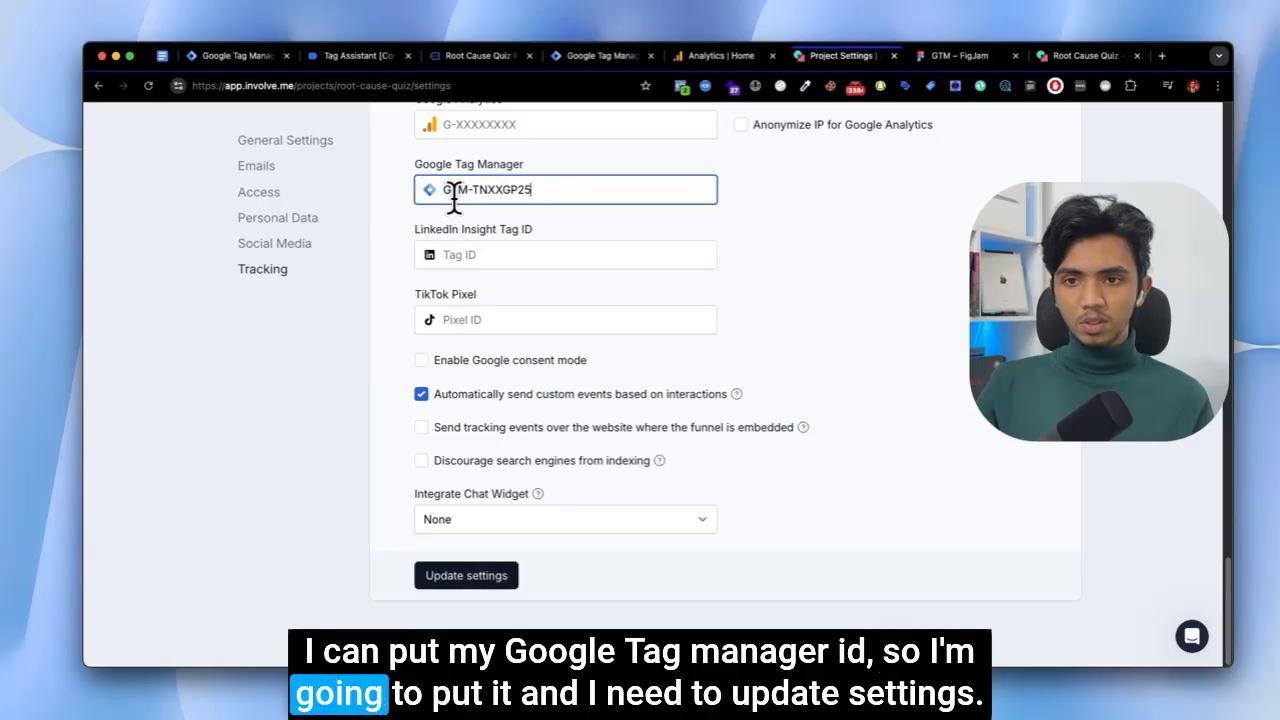
left_click(468, 575)
scroll(540, 490, "up", 20)
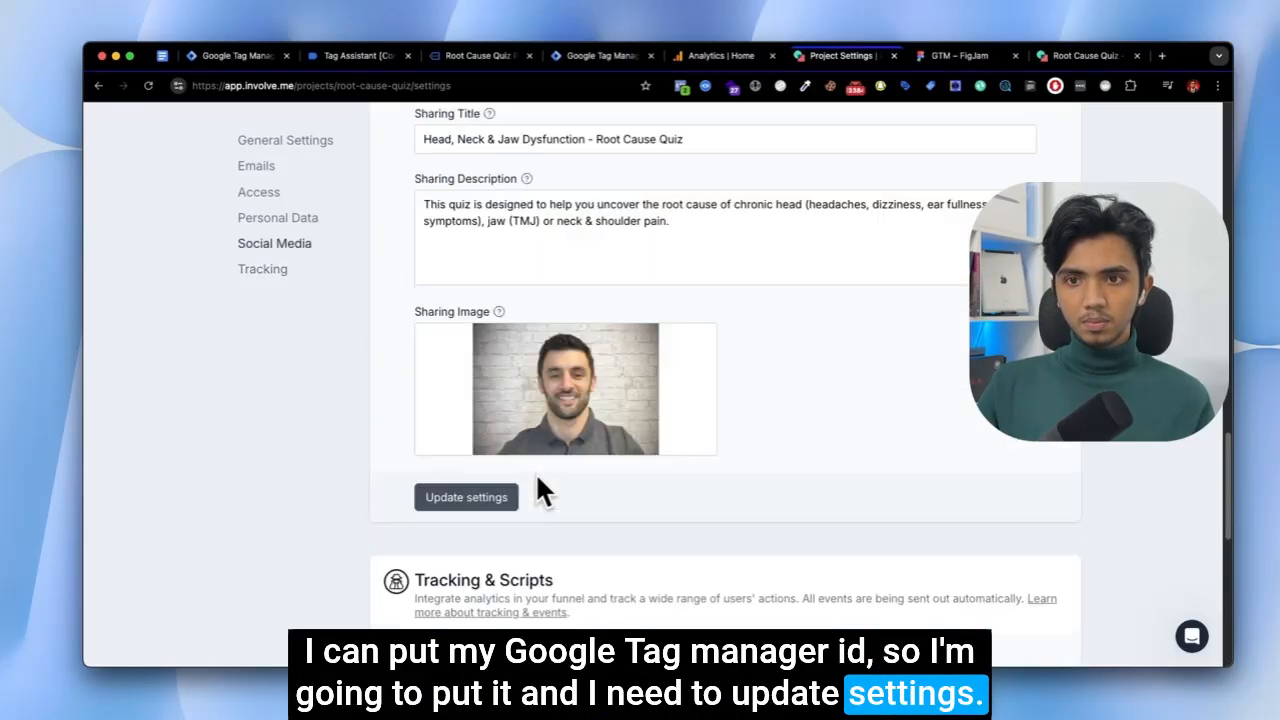
scroll(522, 446, "down", 15)
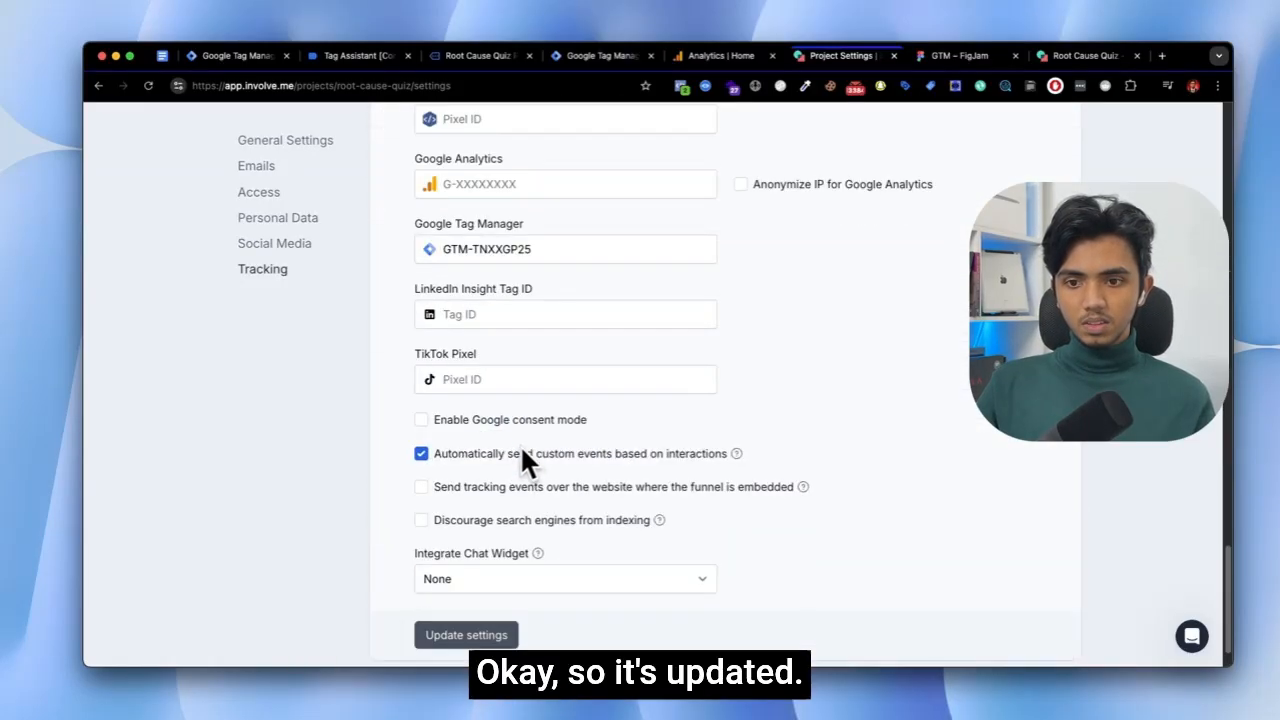
left_click(496, 232)
Copy the funnel URL from the funnel's general settings.
scroll(559, 308, "up", 20)
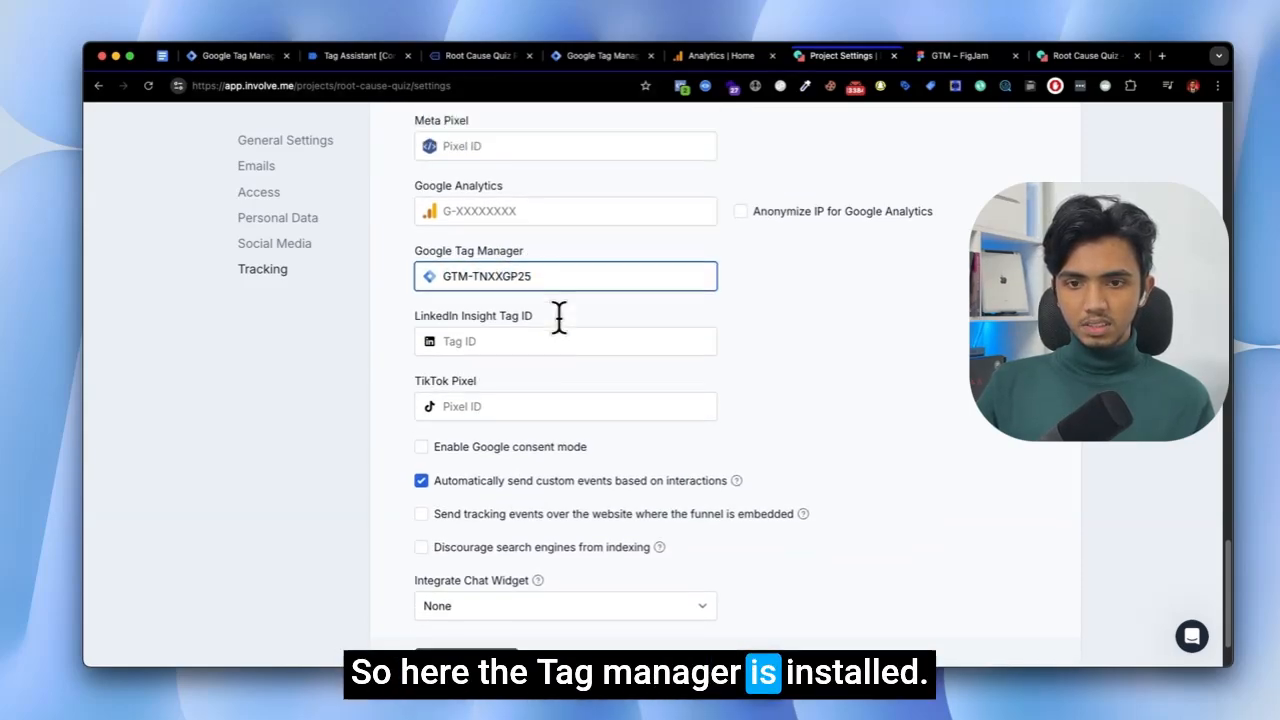
scroll(555, 300, "up", 10)
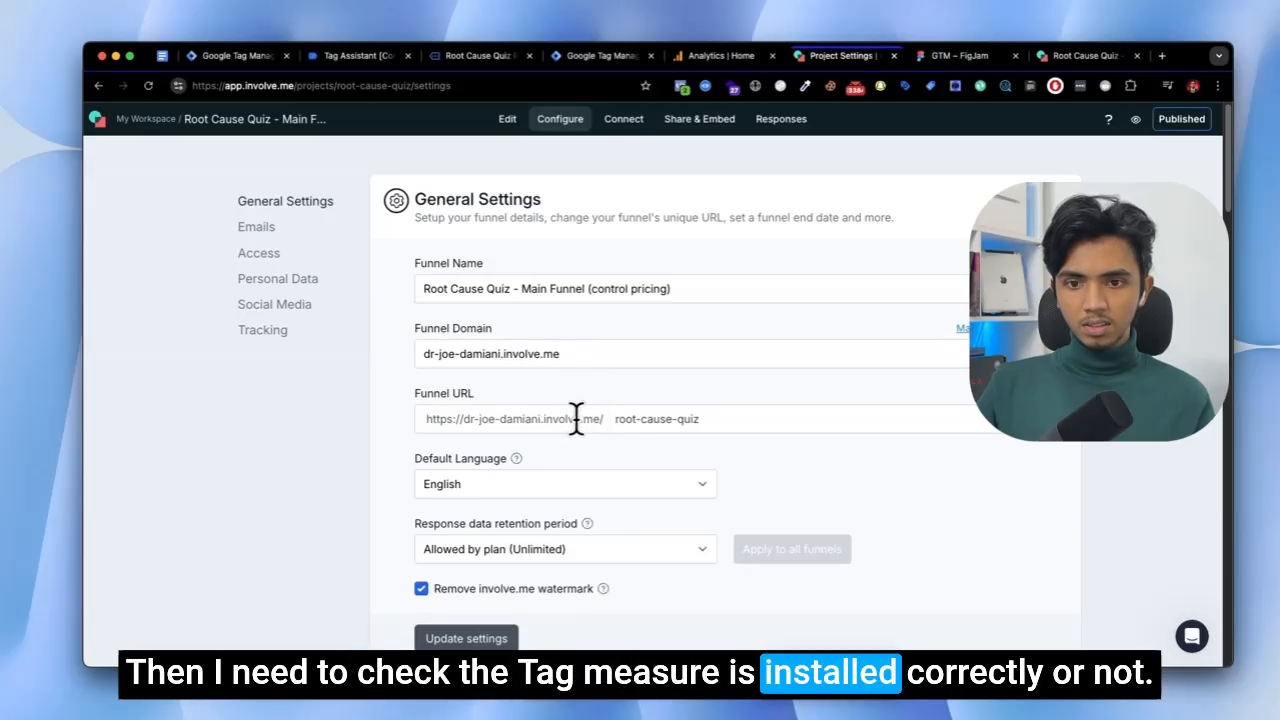
triple_click(575, 419)
left_click(738, 424)
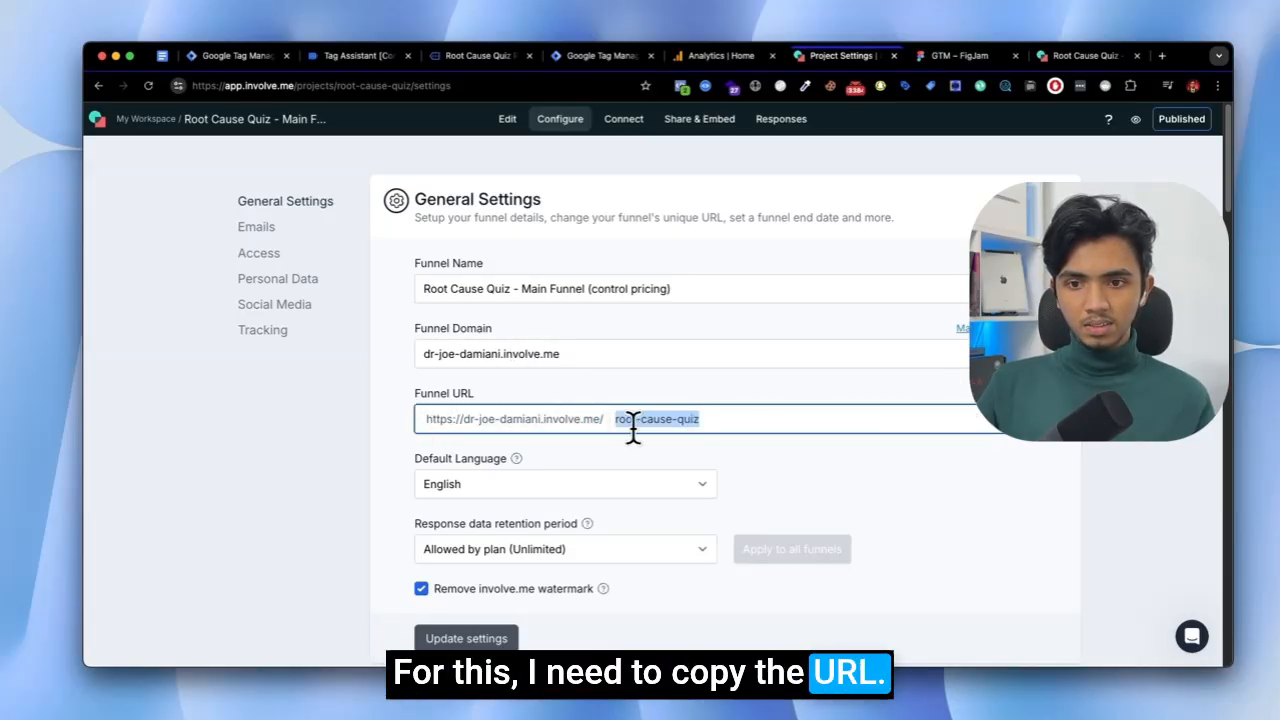
left_click(410, 412)
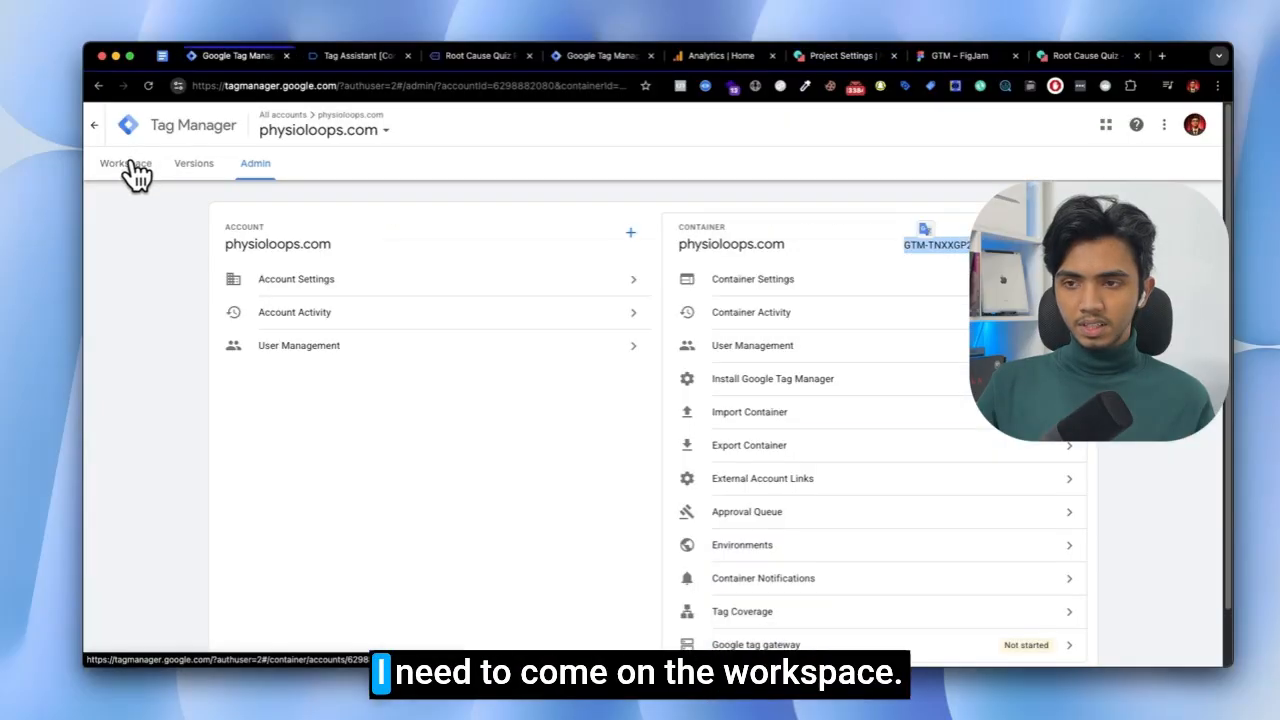
Return to the Tag Manager workspace, load the live root-cause-quiz page in the debug session and reload it.
left_click(152, 165)
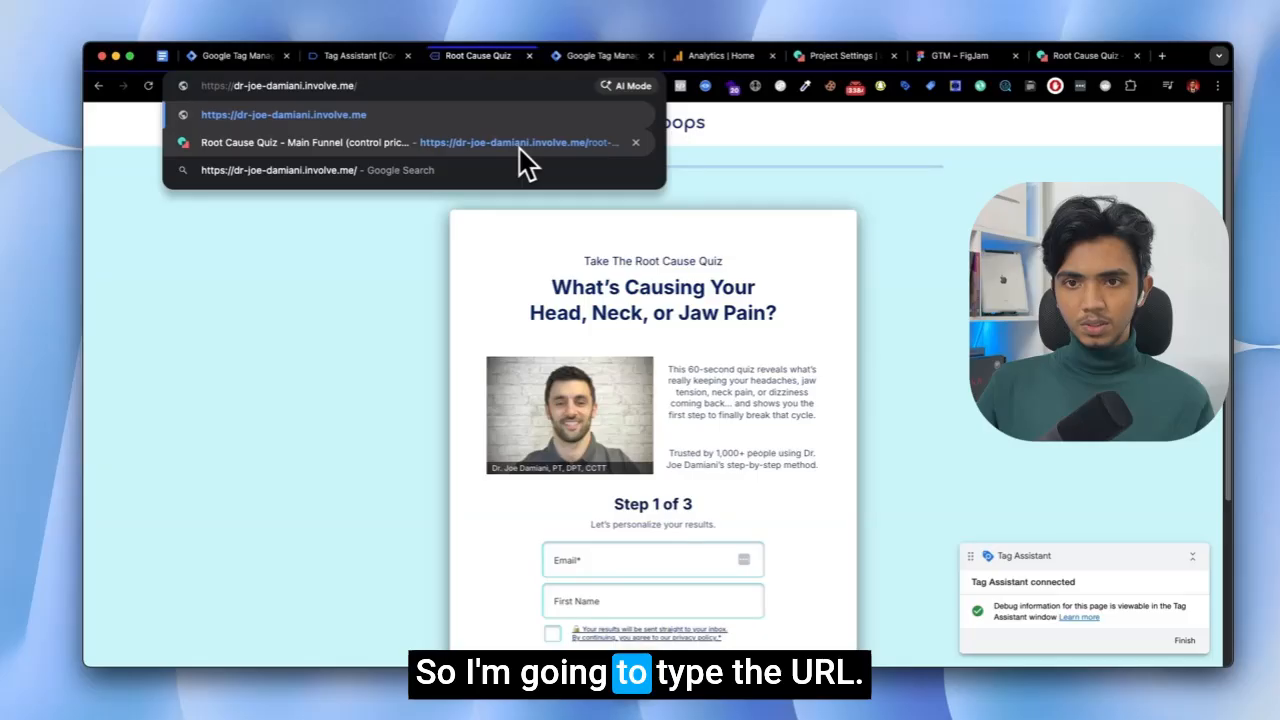
left_click(522, 148)
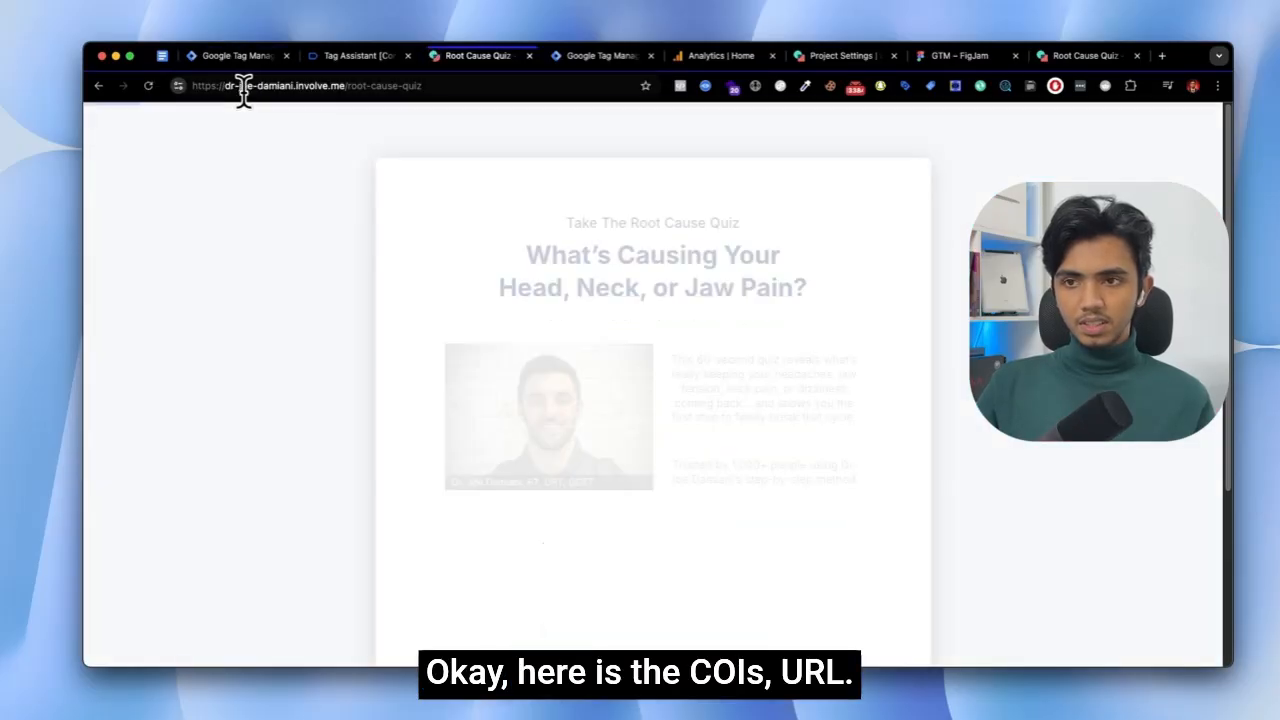
left_click(310, 88)
left_click(484, 62)
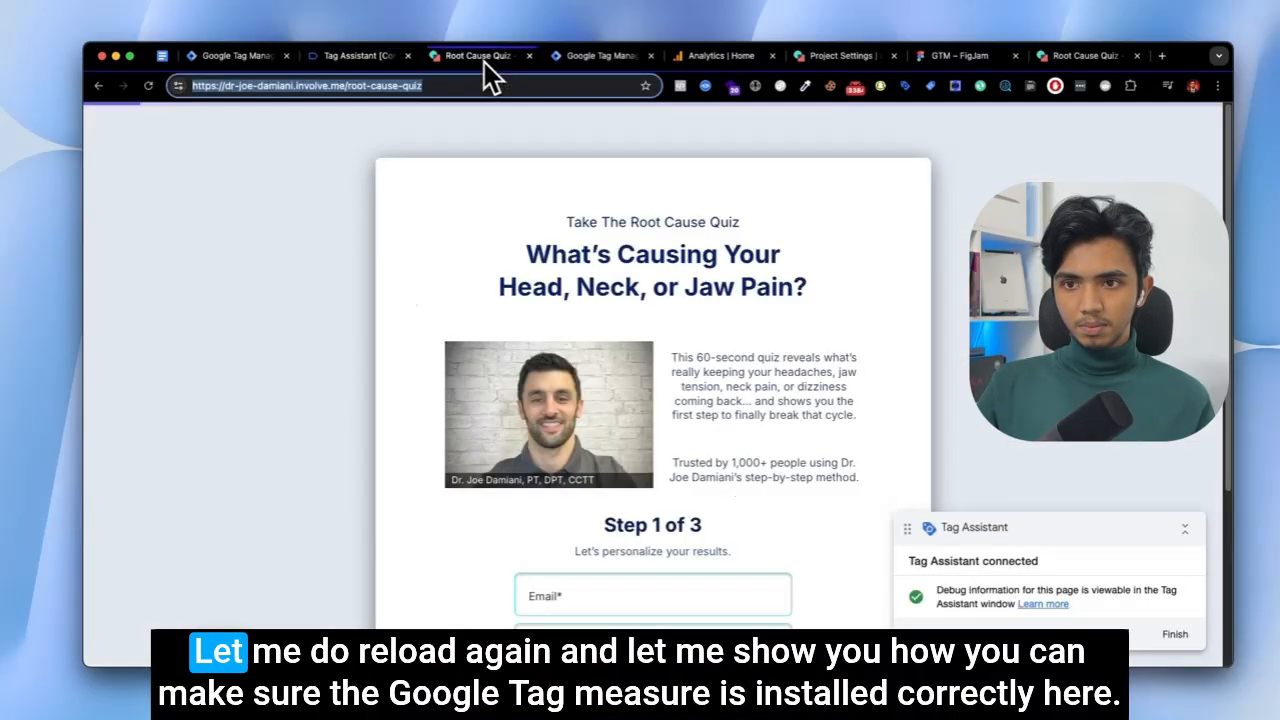
left_click(148, 86)
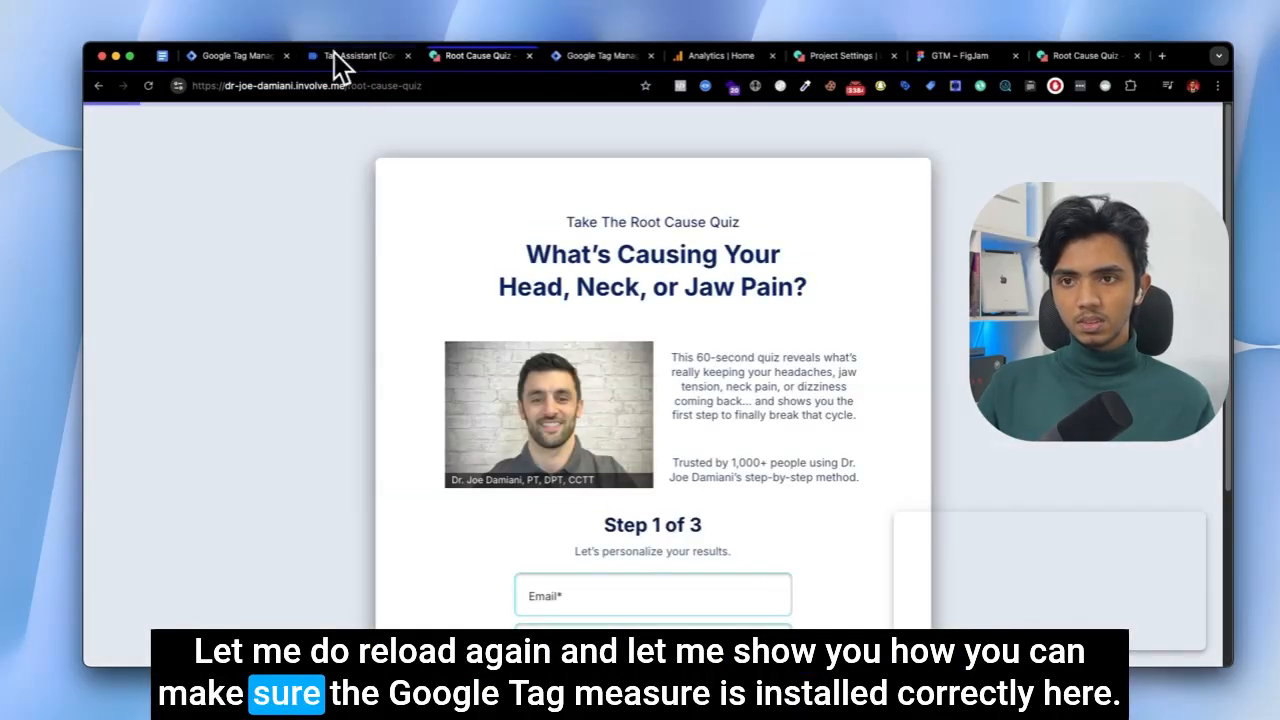
Examine the involve.me_ProjectLoaded event in Tag Assistant and check the debugger's connection on the quiz page.
left_click(336, 54)
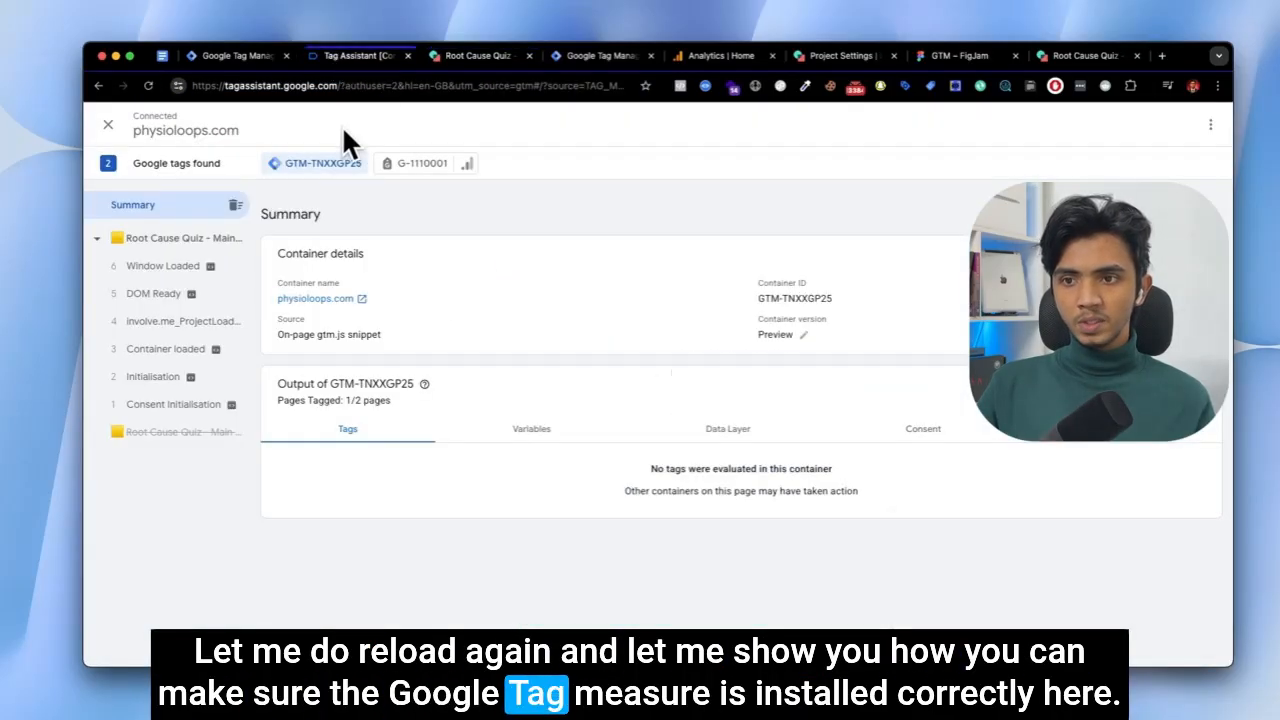
left_click(180, 336)
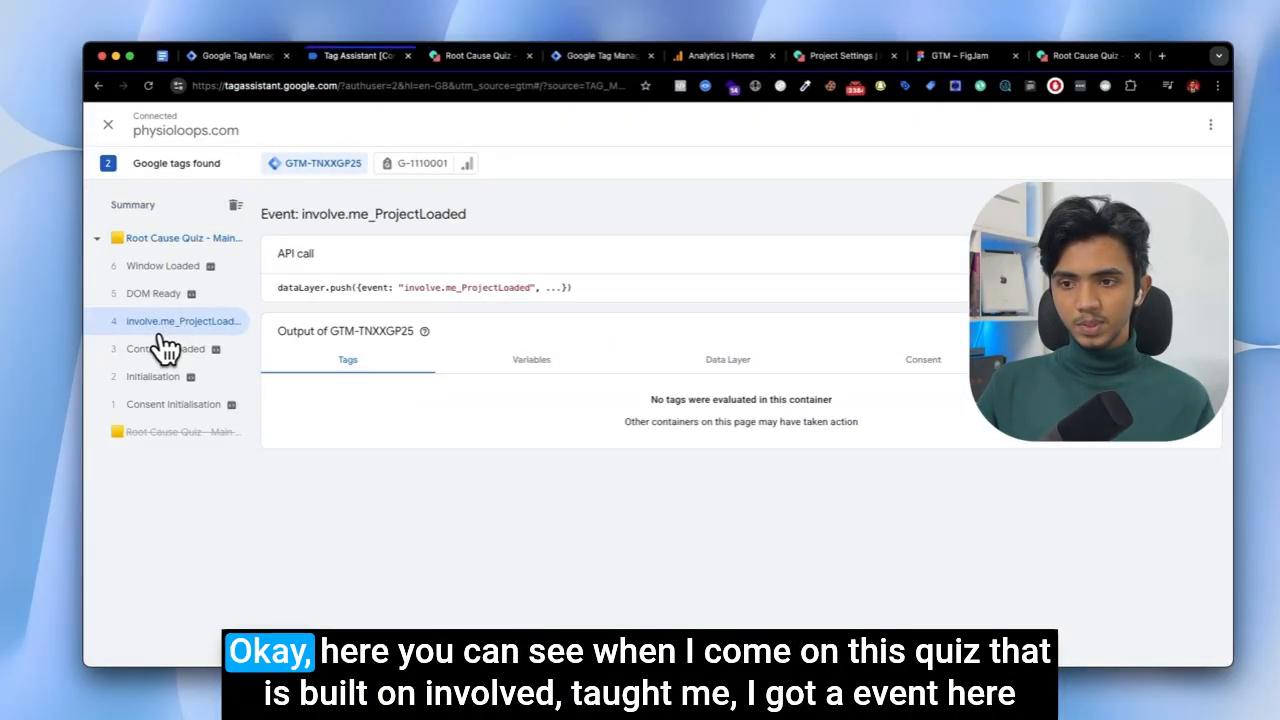
left_click(465, 55)
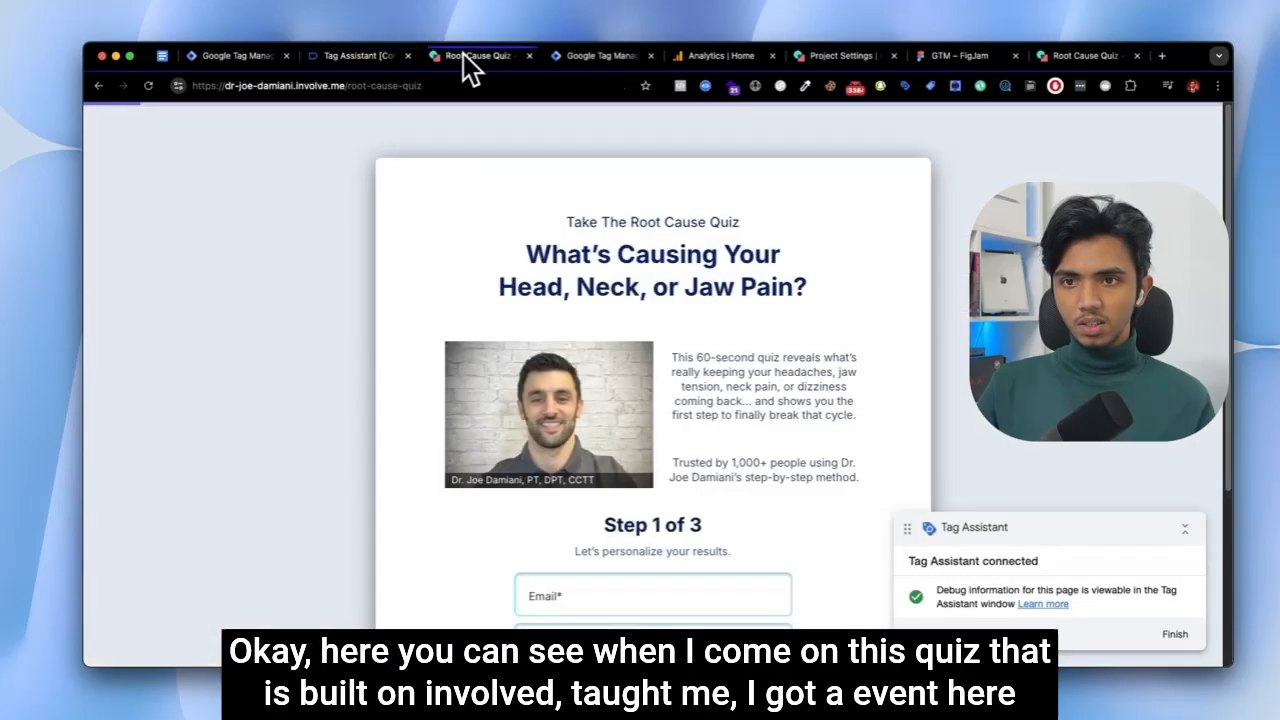
left_click(375, 58)
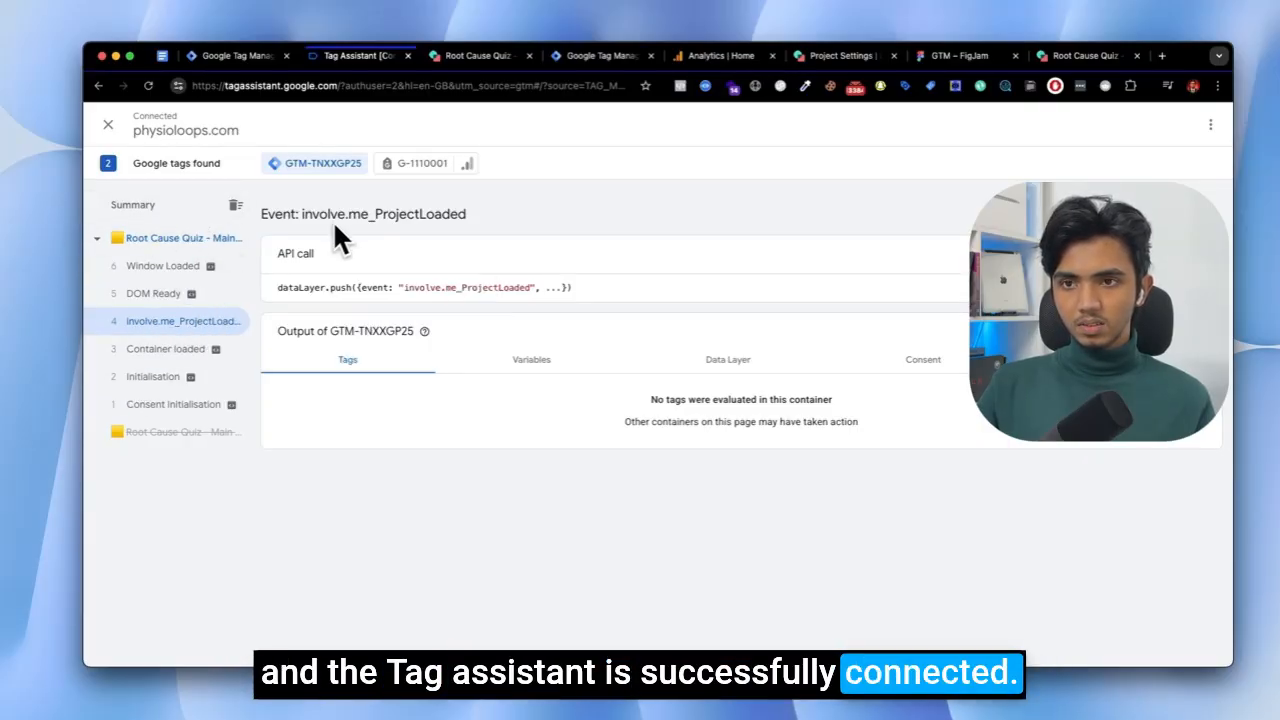
Close the Tag Assistant, debugged quiz and server container pages, and return to the physioloops.com web container workspace.
left_click(409, 57)
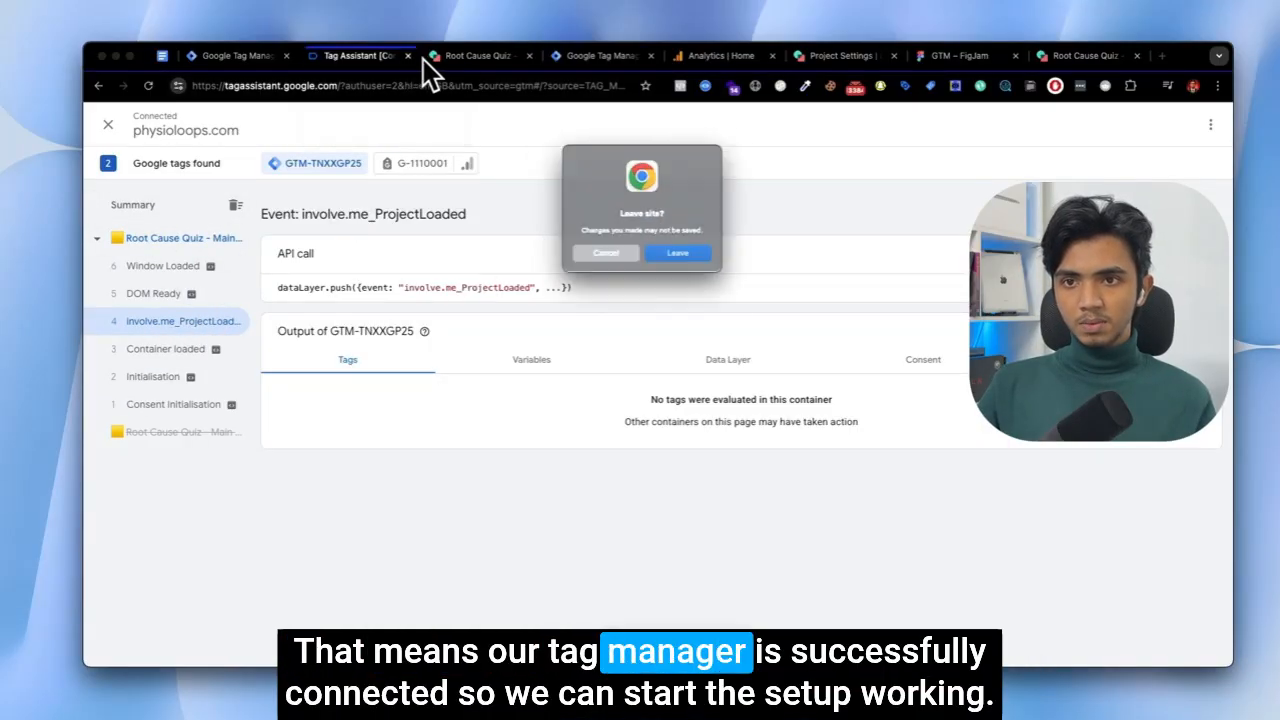
left_click(682, 262)
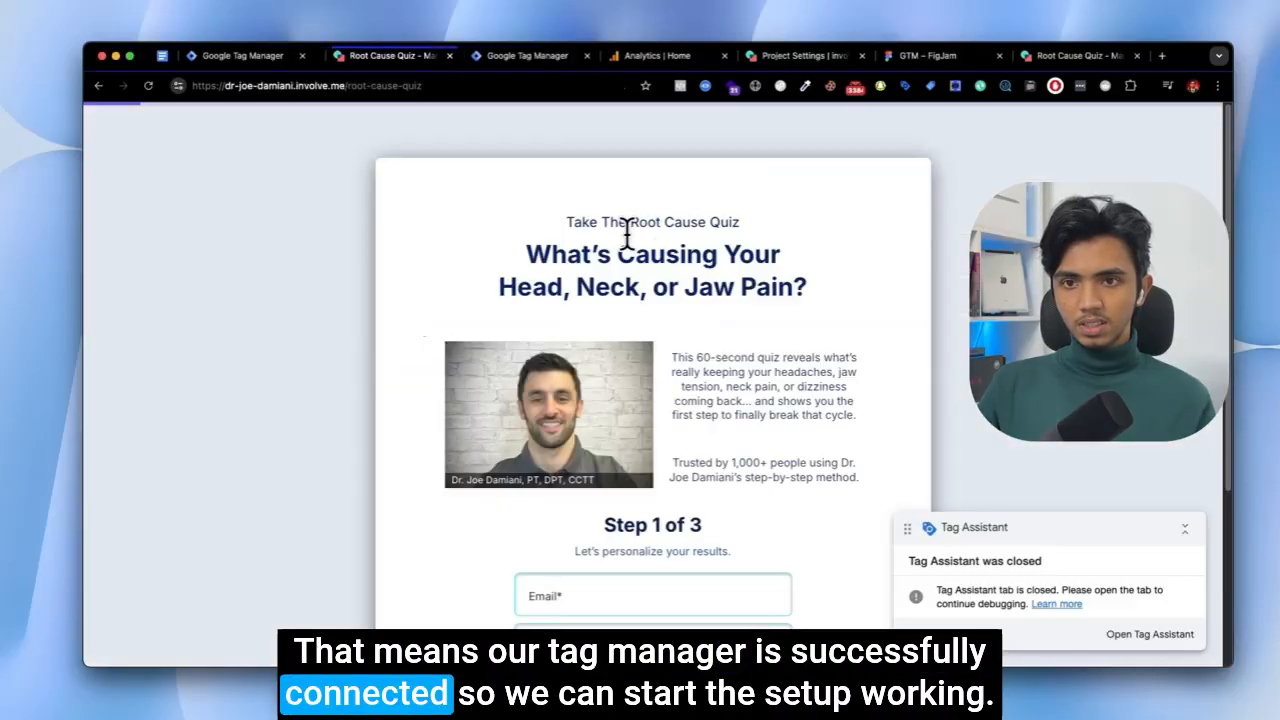
left_click(444, 57)
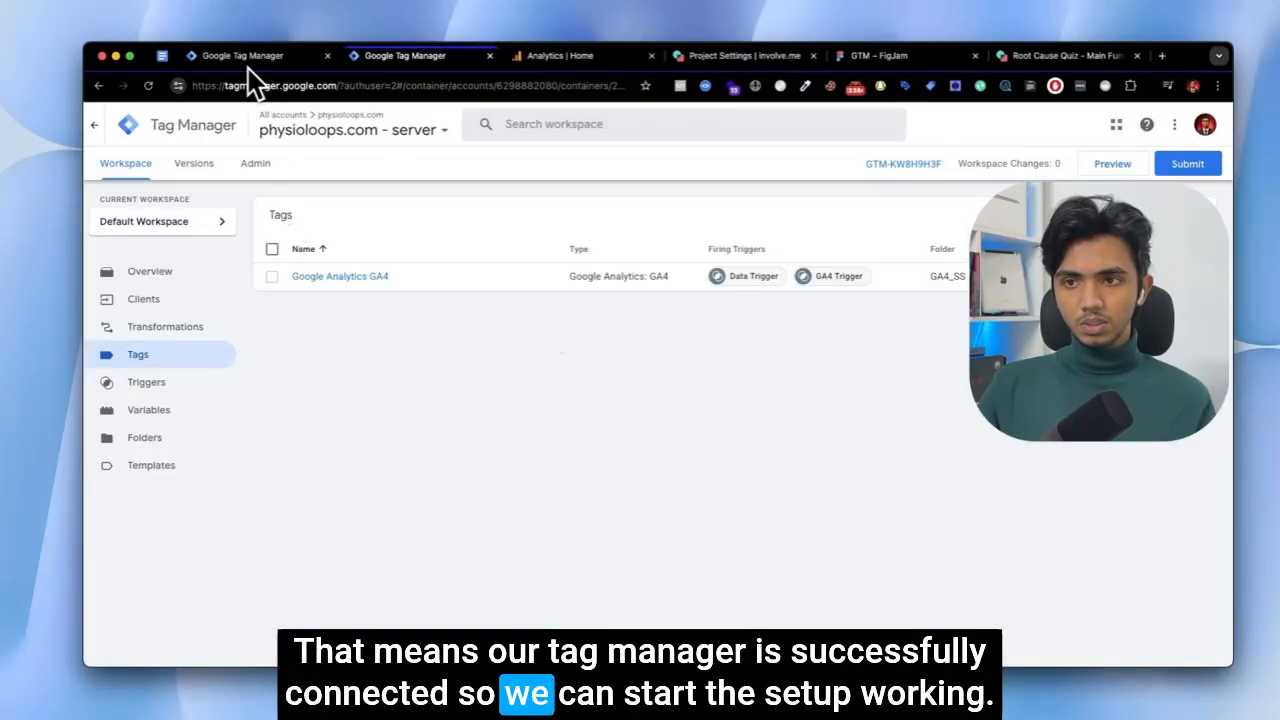
left_click(240, 57)
left_click(491, 56)
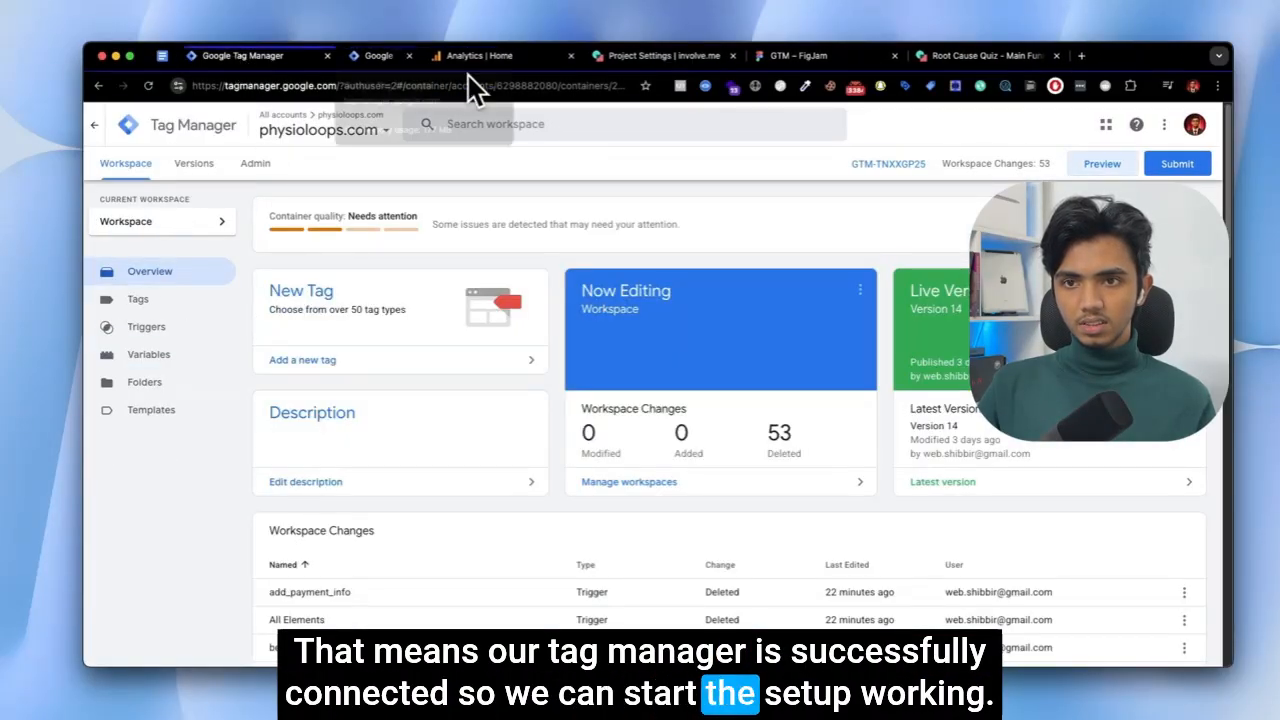
left_click(138, 300)
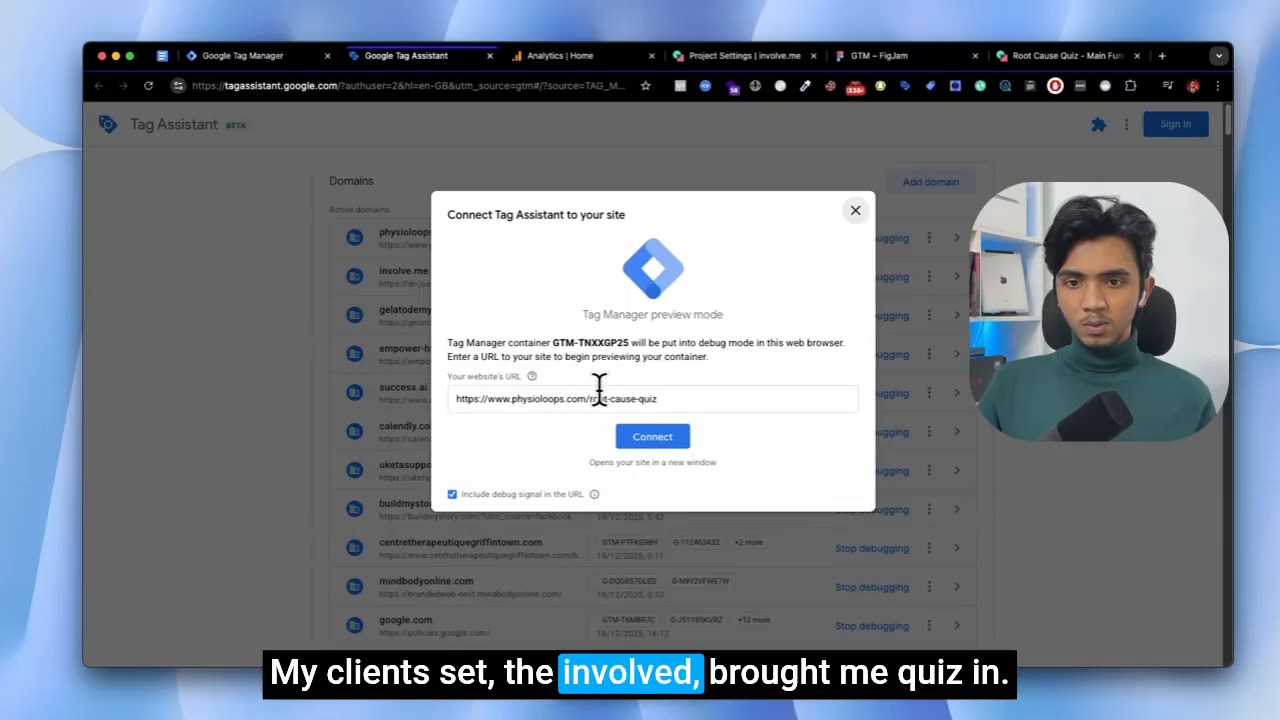
left_click(648, 440)
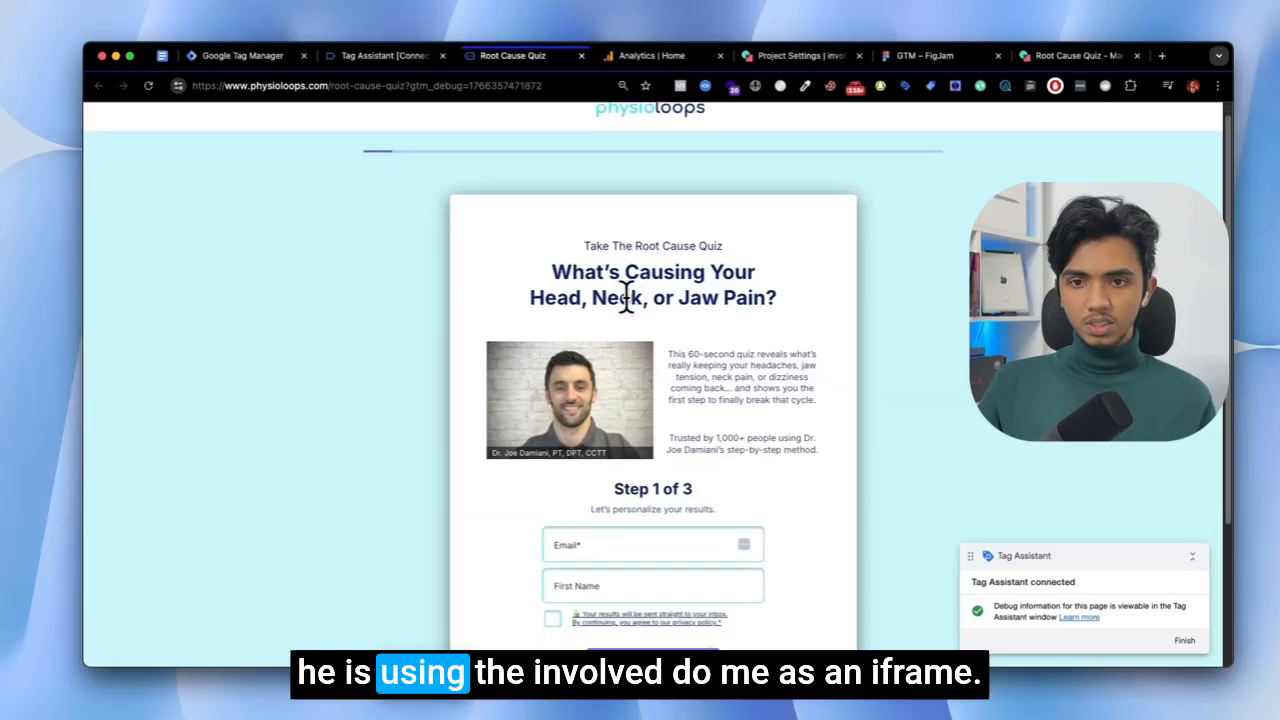
scroll(626, 297, "down", 5)
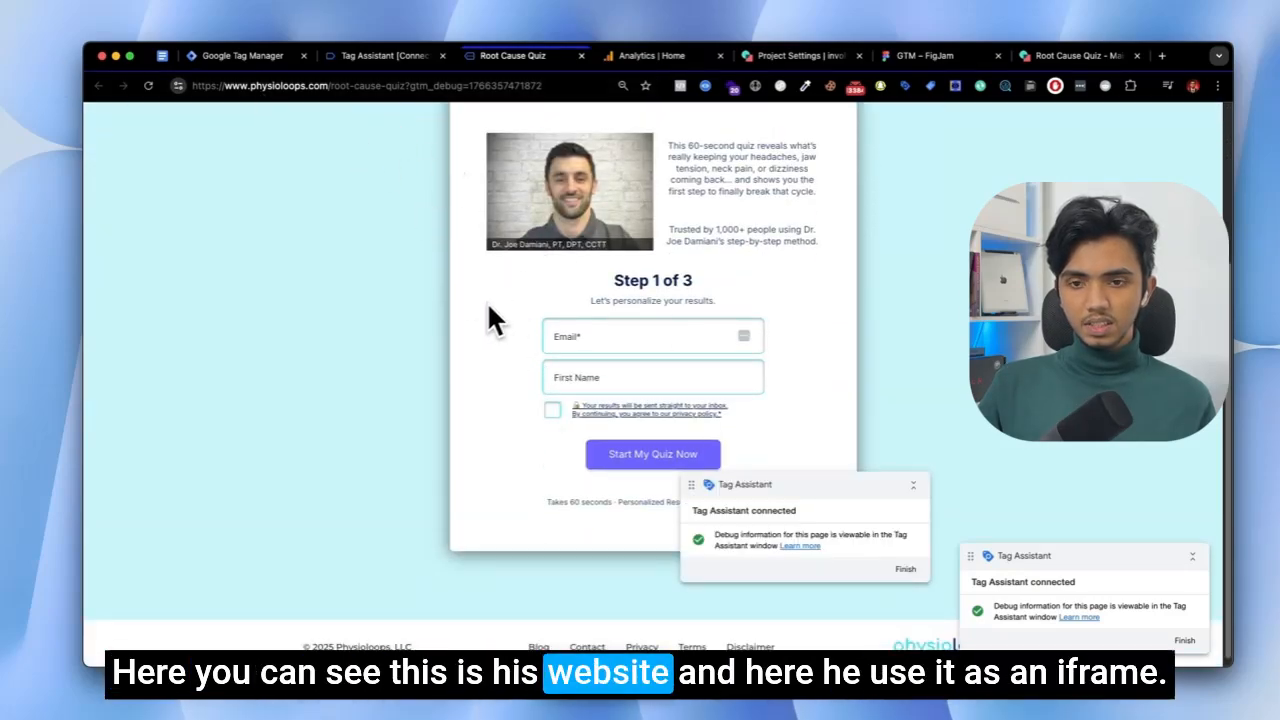
Check that the quiz is an iframe by viewing its frame source and URL and comparing the source options inside and outside the form.
right_click(490, 320)
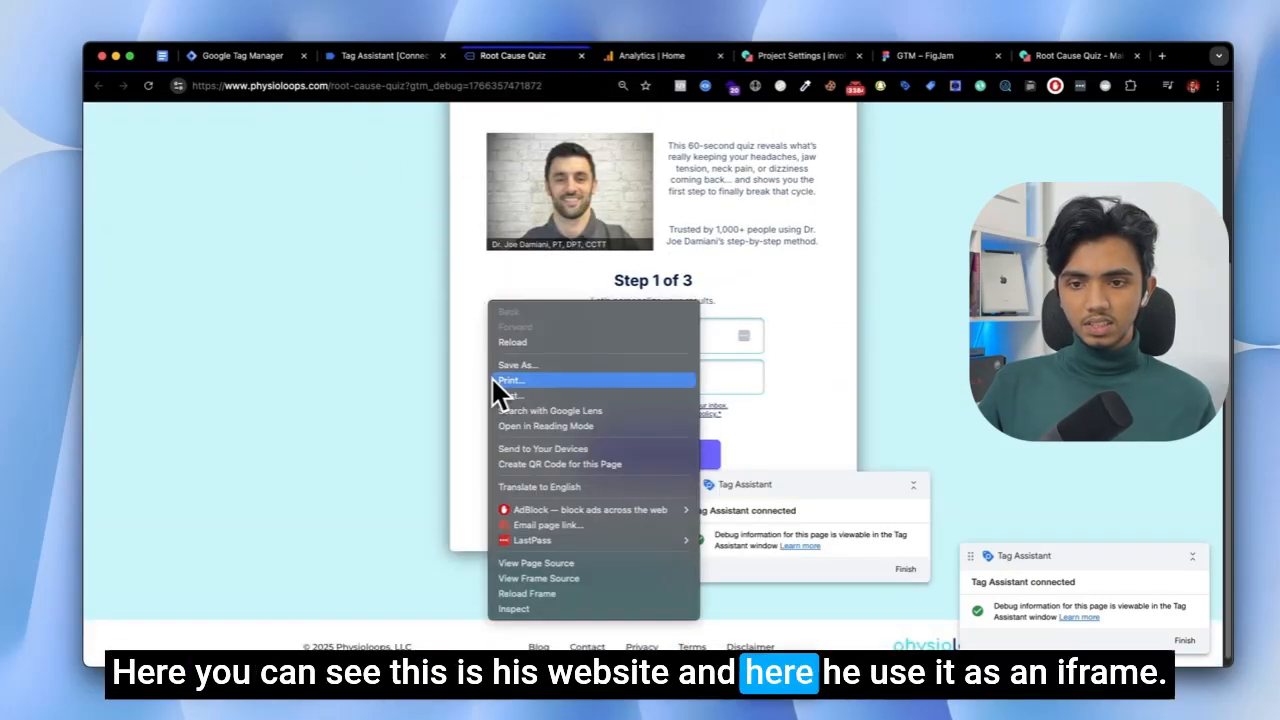
left_click(517, 578)
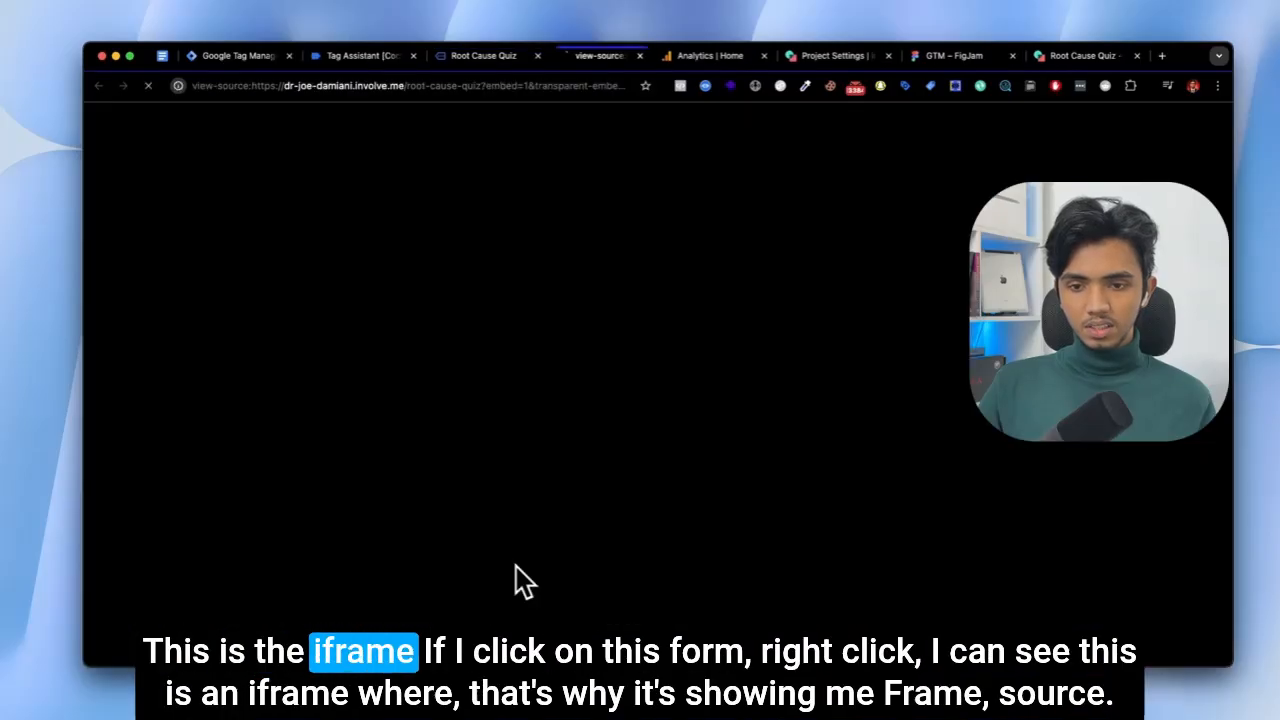
left_click(465, 53)
right_click(510, 320)
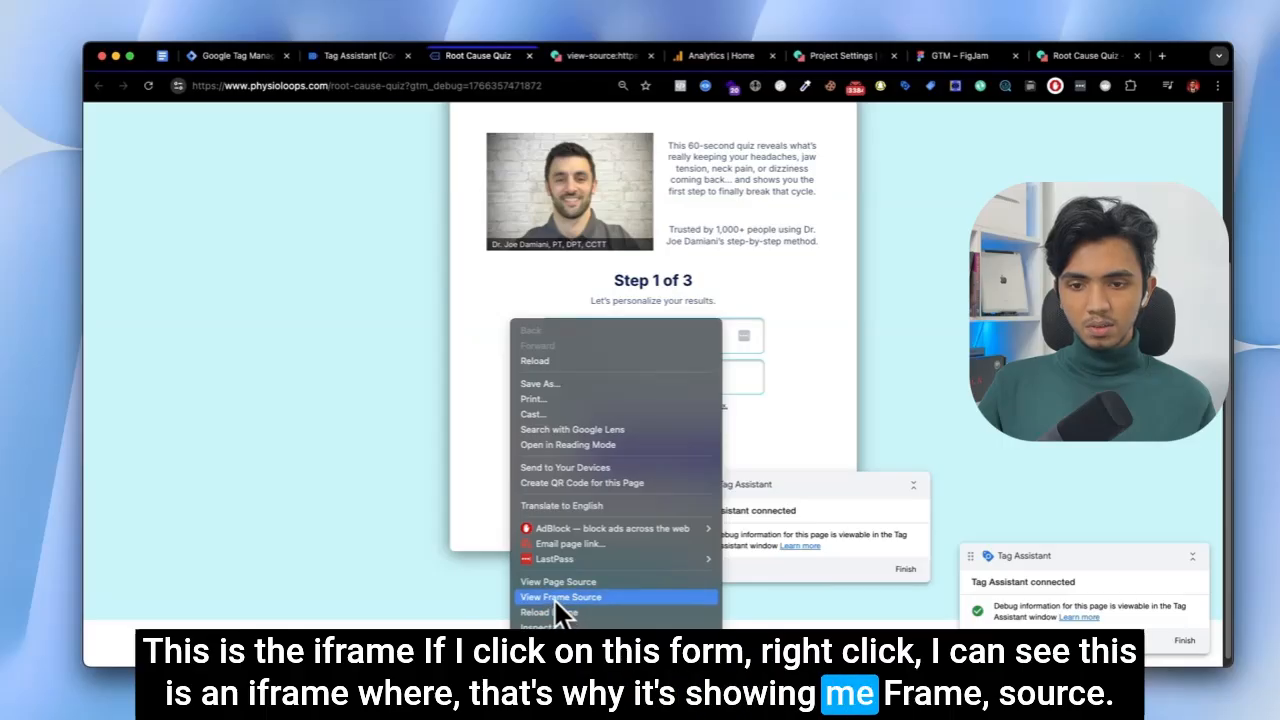
right_click(186, 224)
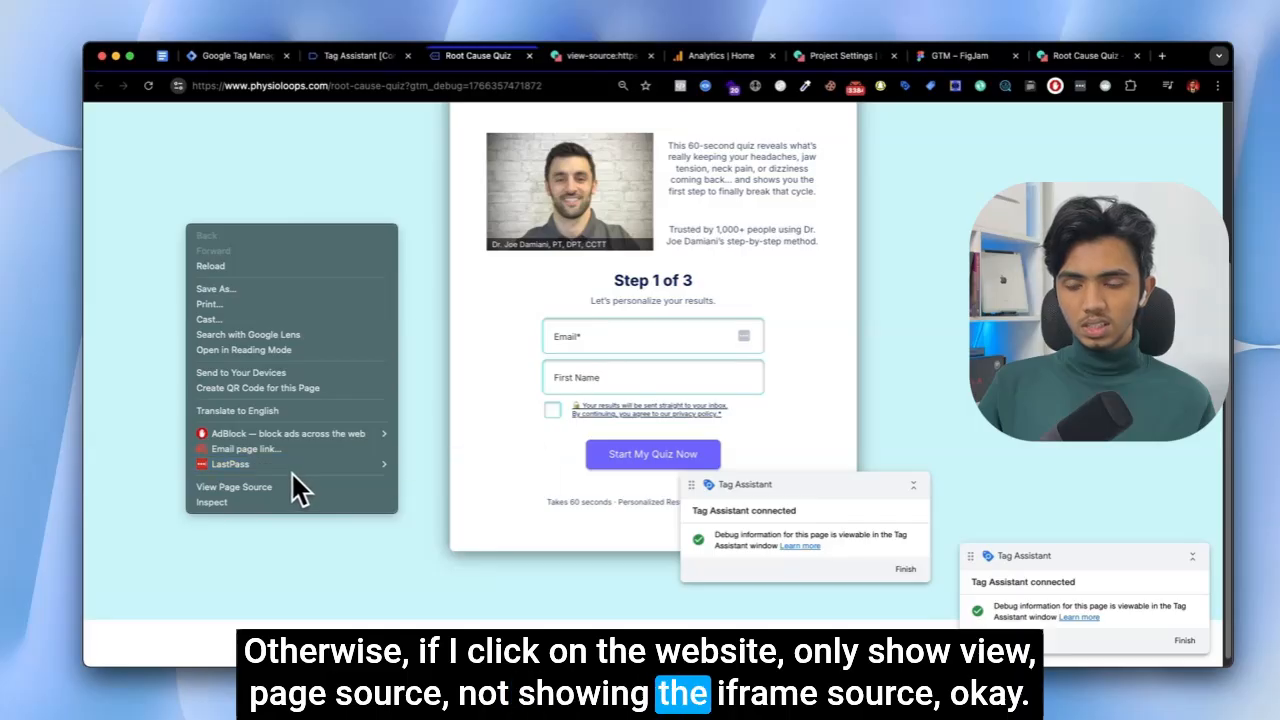
right_click(477, 334)
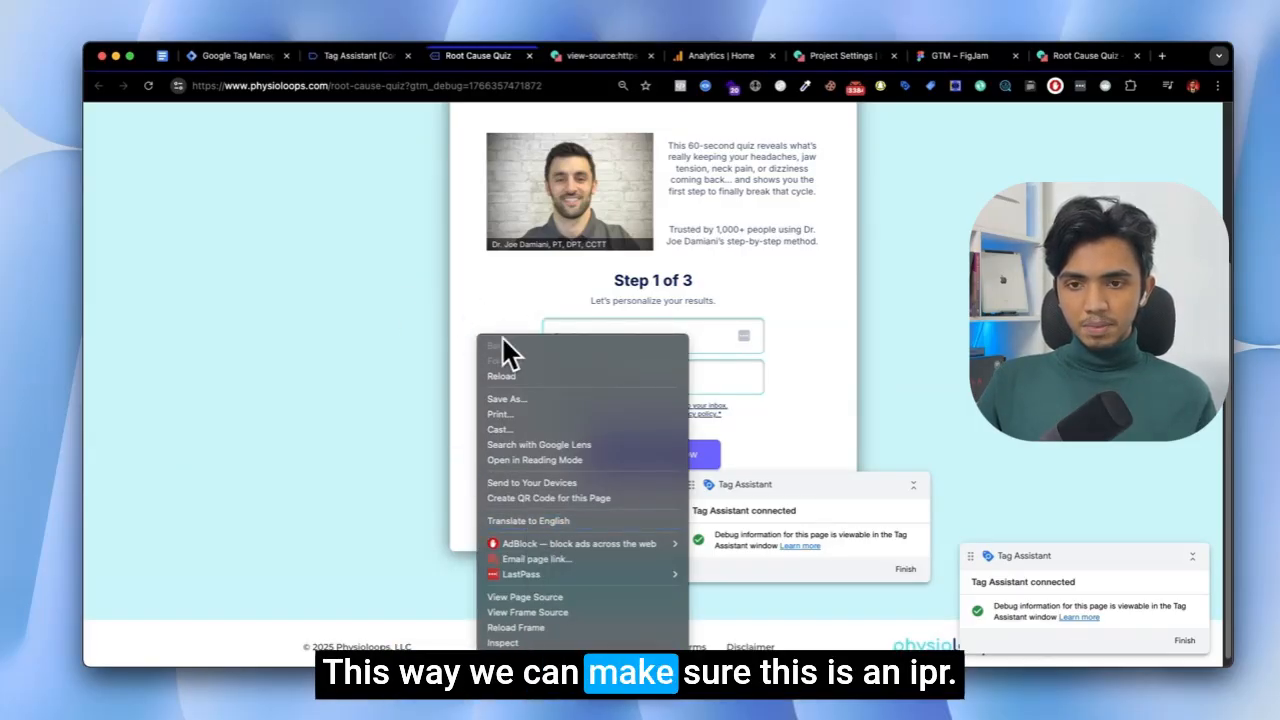
left_click(462, 272)
scroll(531, 289, "up", 3)
scroll(533, 293, "up", 2)
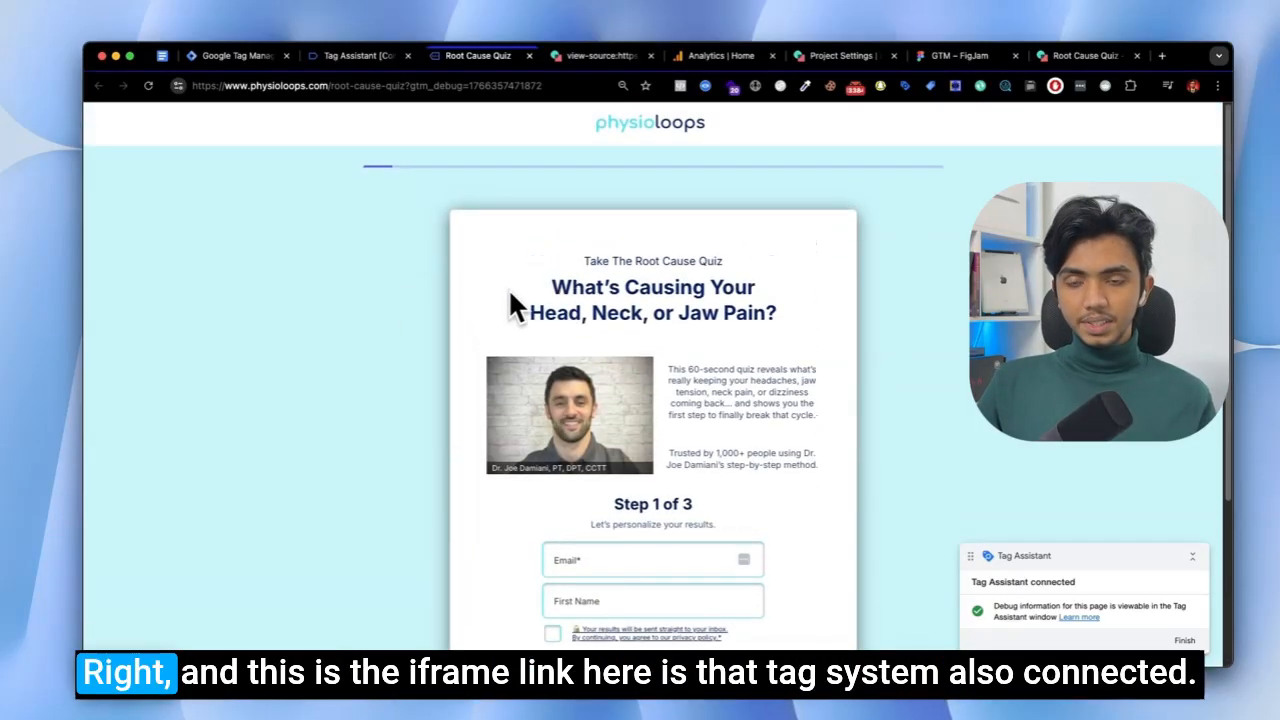
left_click(595, 55)
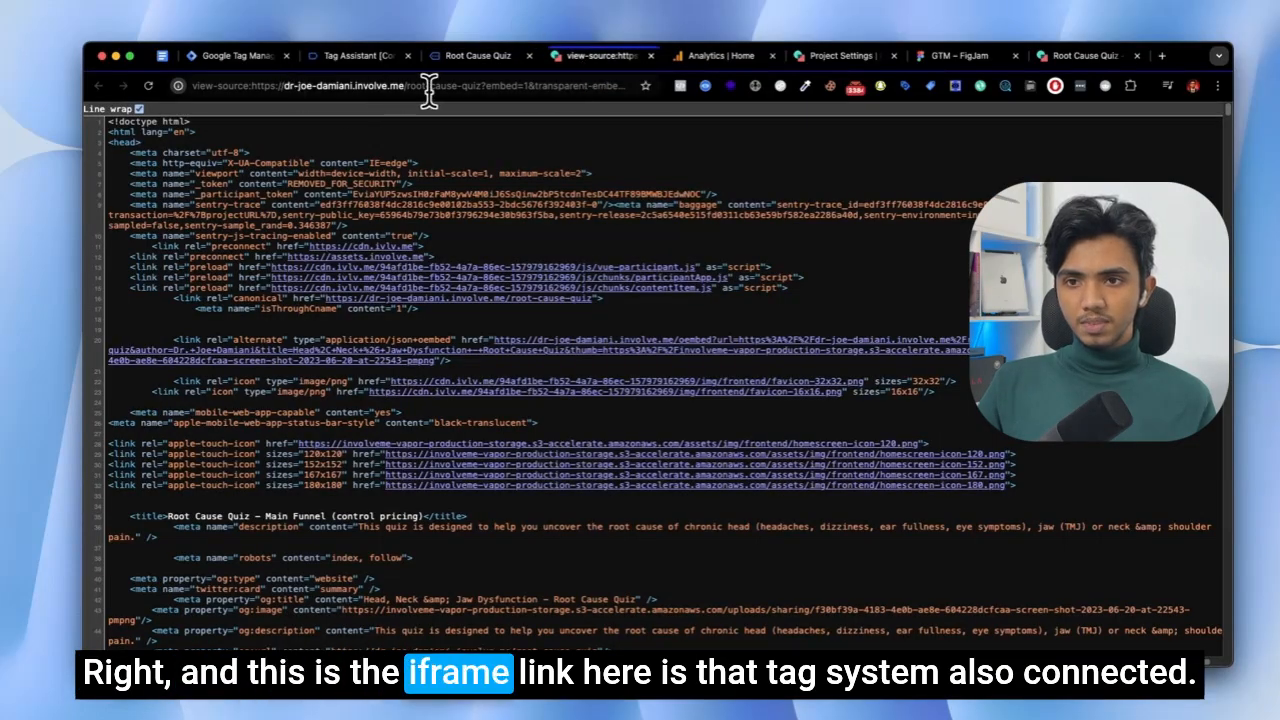
left_click_drag(481, 87, 203, 84)
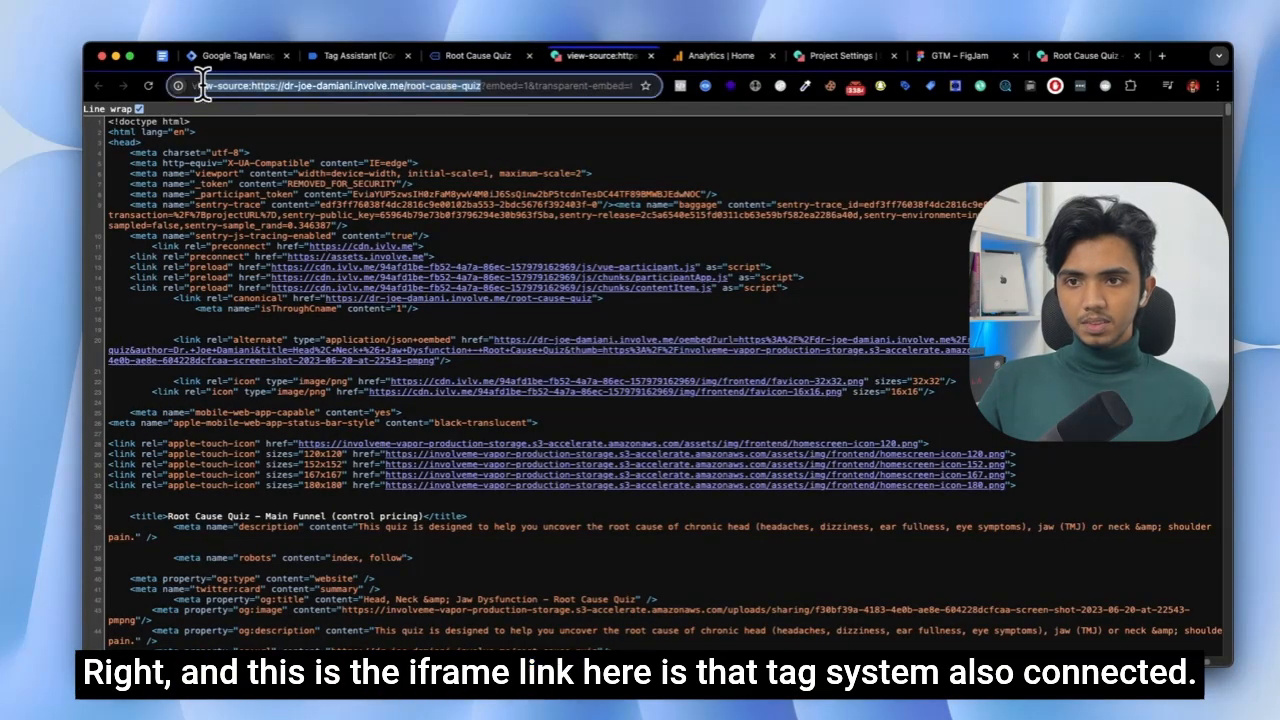
Examine the API call details of the involve.me_ProjectLoaded event in the Tag Assistant debug session.
left_click(362, 52)
left_click(692, 365)
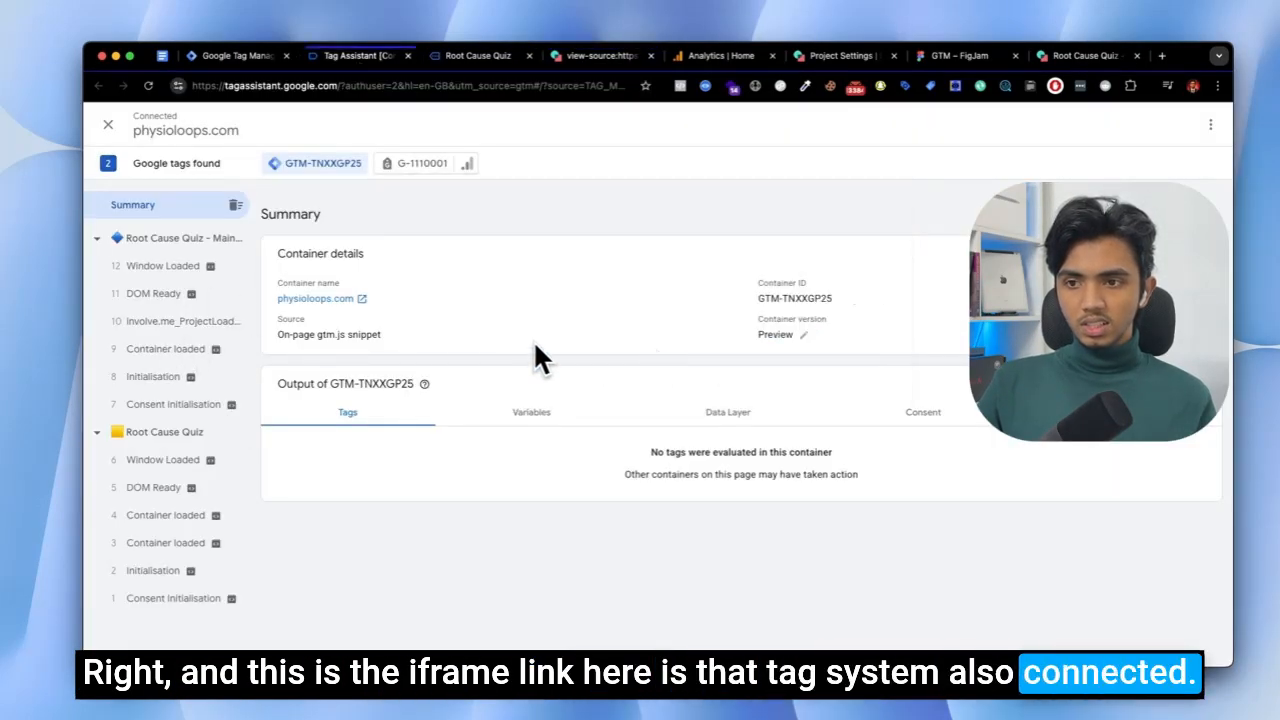
left_click(158, 322)
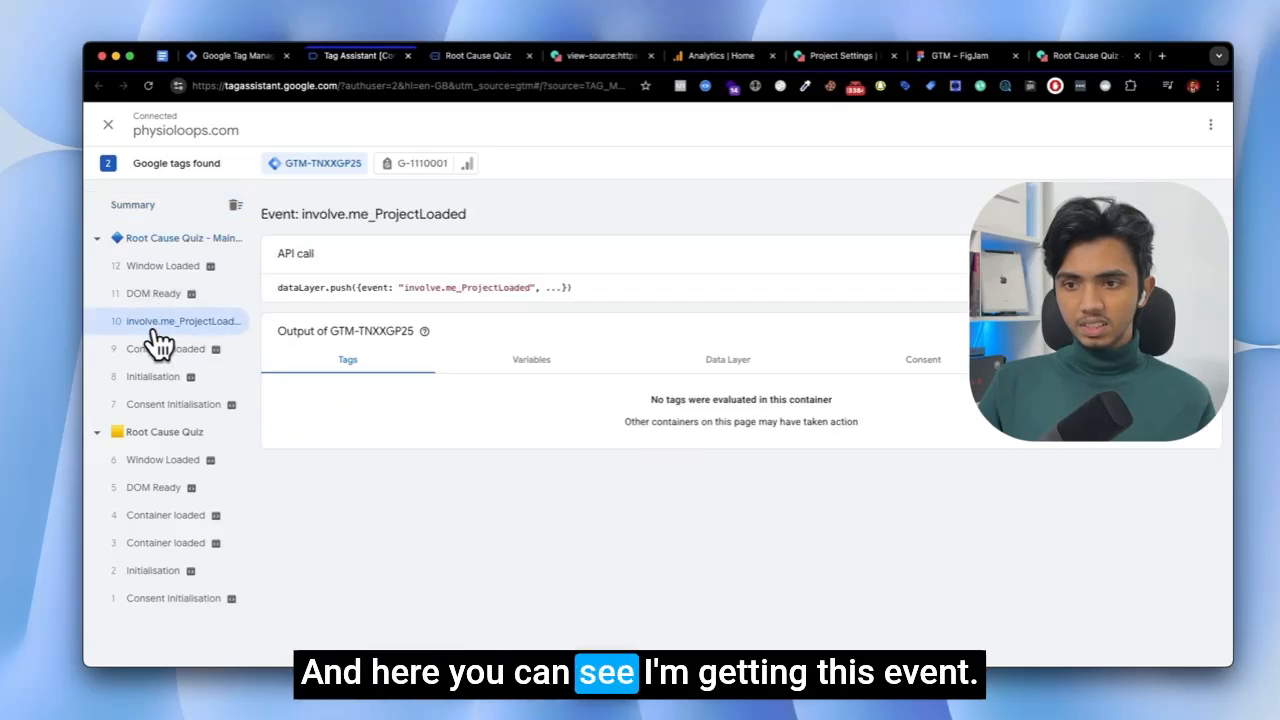
left_click(620, 312)
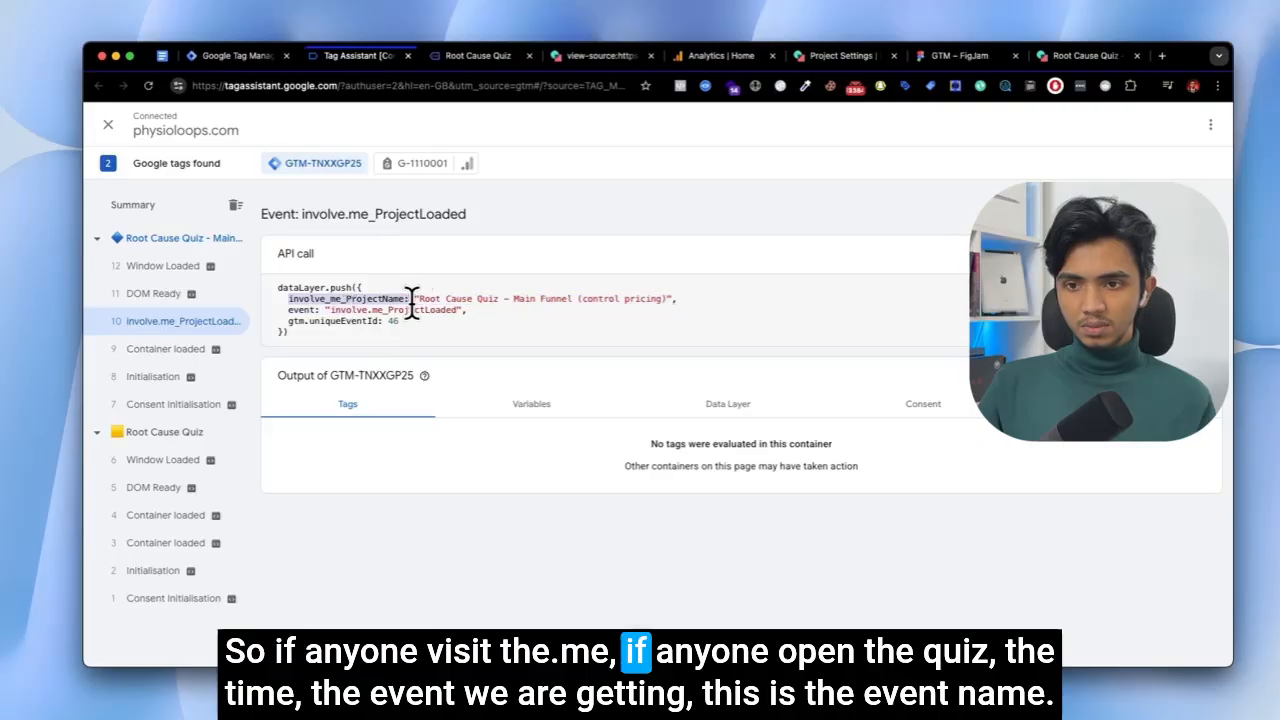
left_click(330, 305)
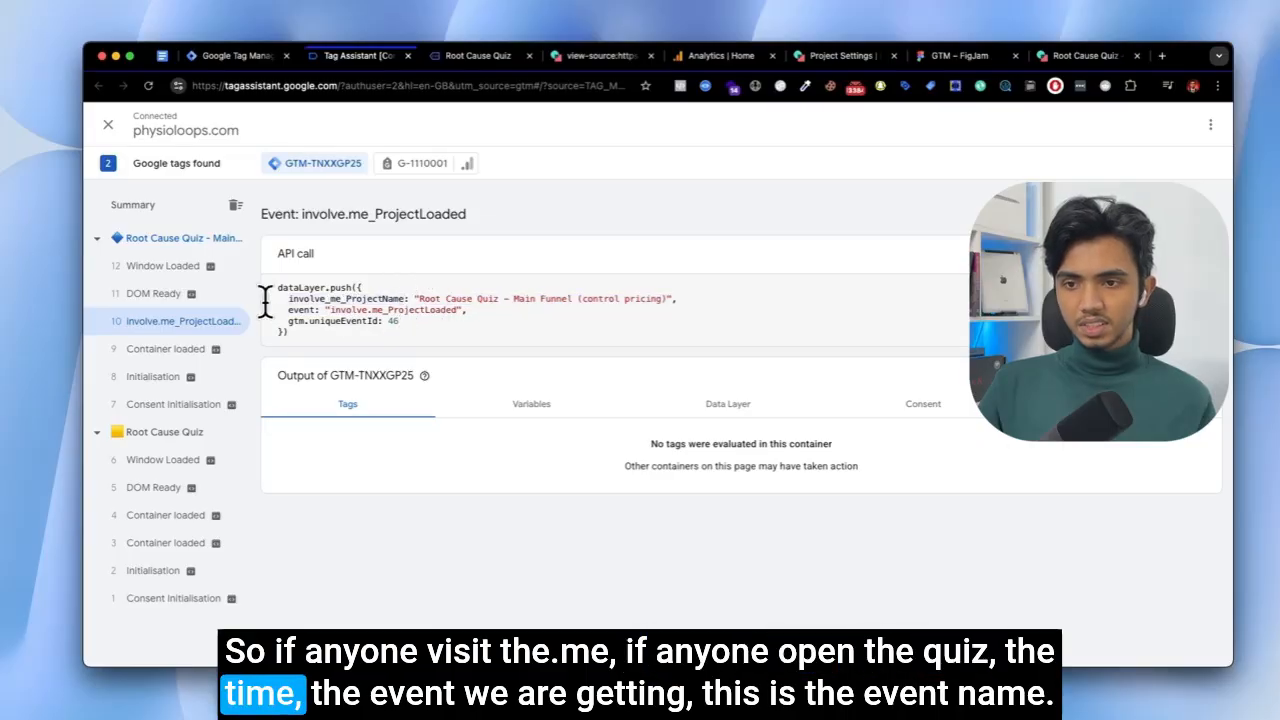
left_click(380, 305)
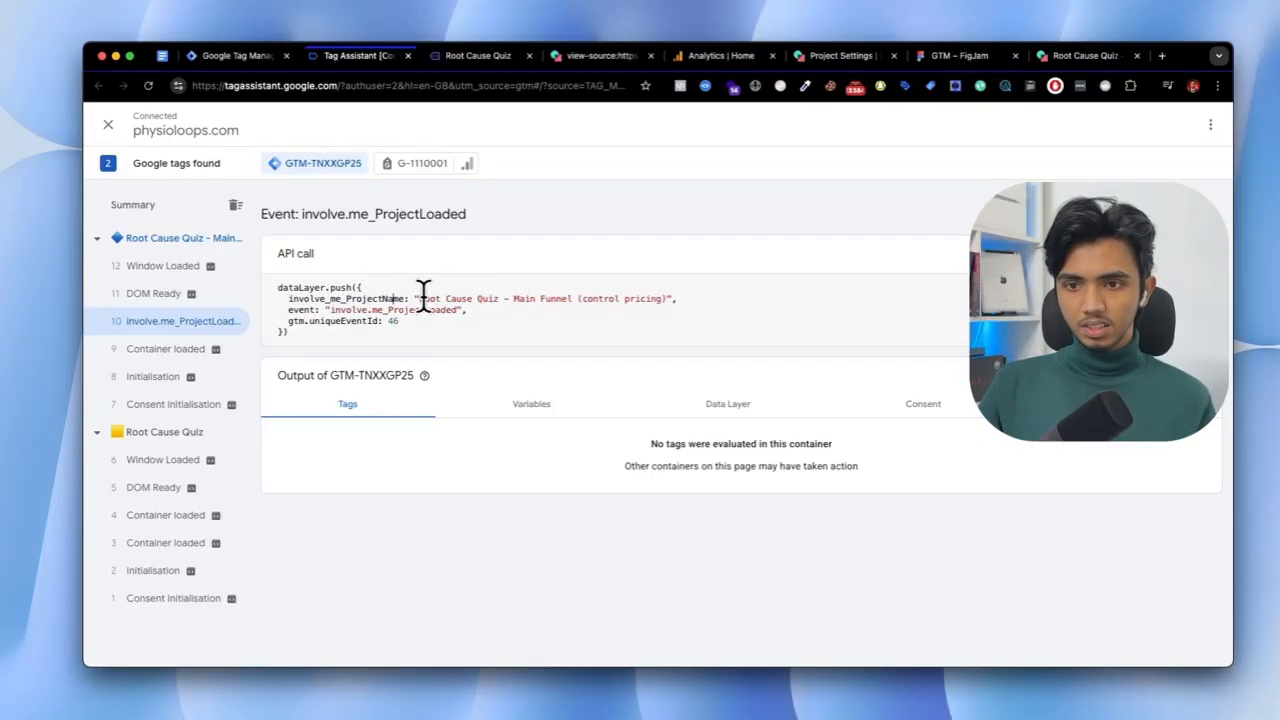
Return to the debugged quiz page, fill in the contact step with the saved test e-mail, accept the privacy policy and start the quiz.
left_click(465, 56)
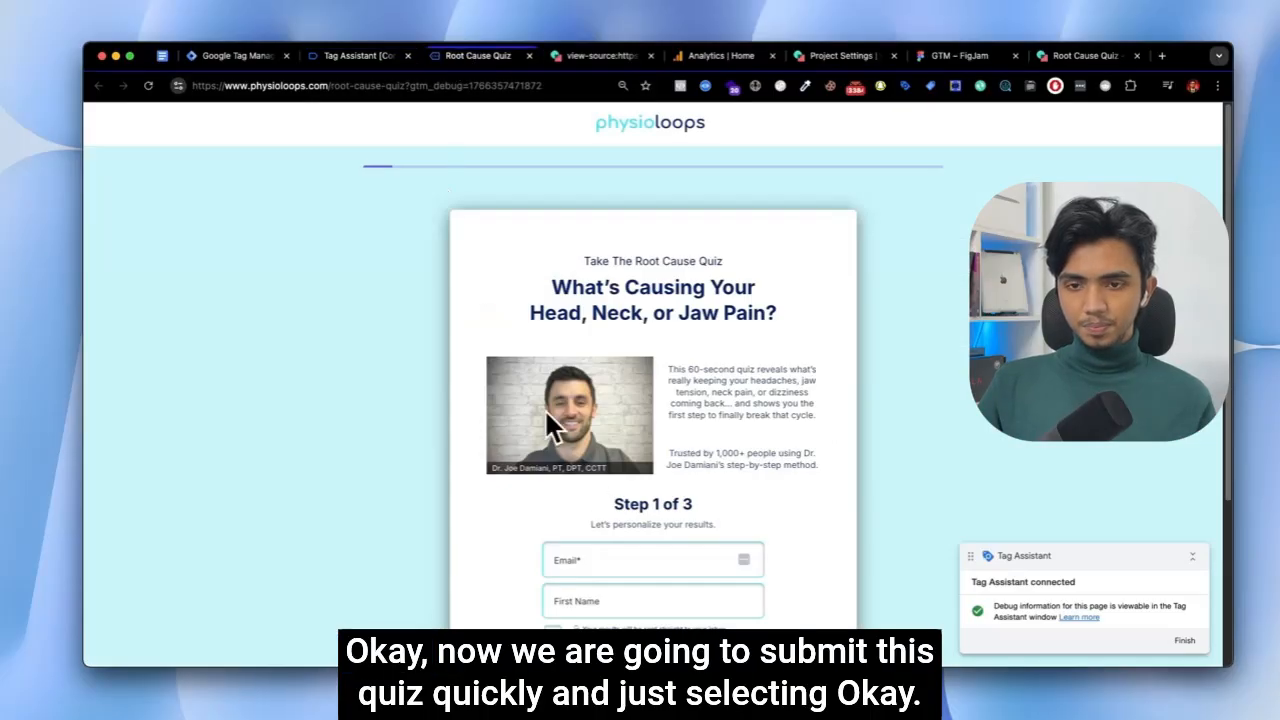
scroll(546, 412, "down", 3)
left_click(571, 343)
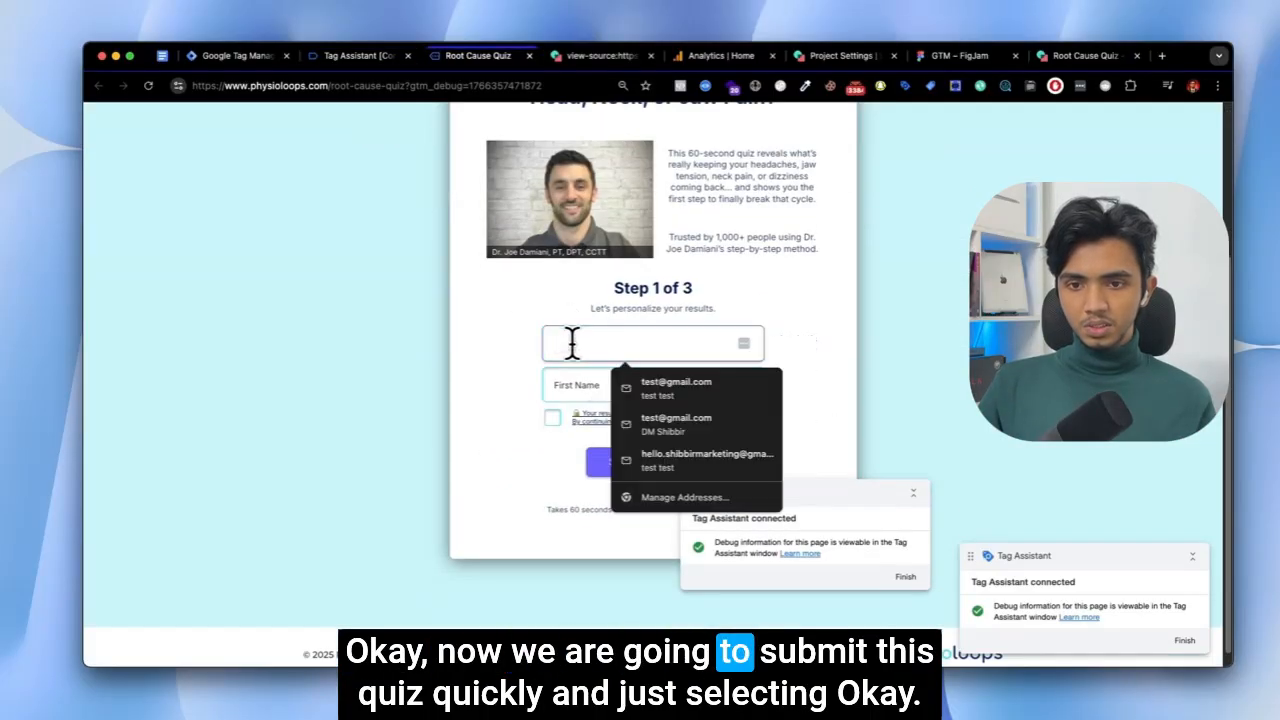
left_click(633, 387)
left_click(553, 417)
left_click(637, 456)
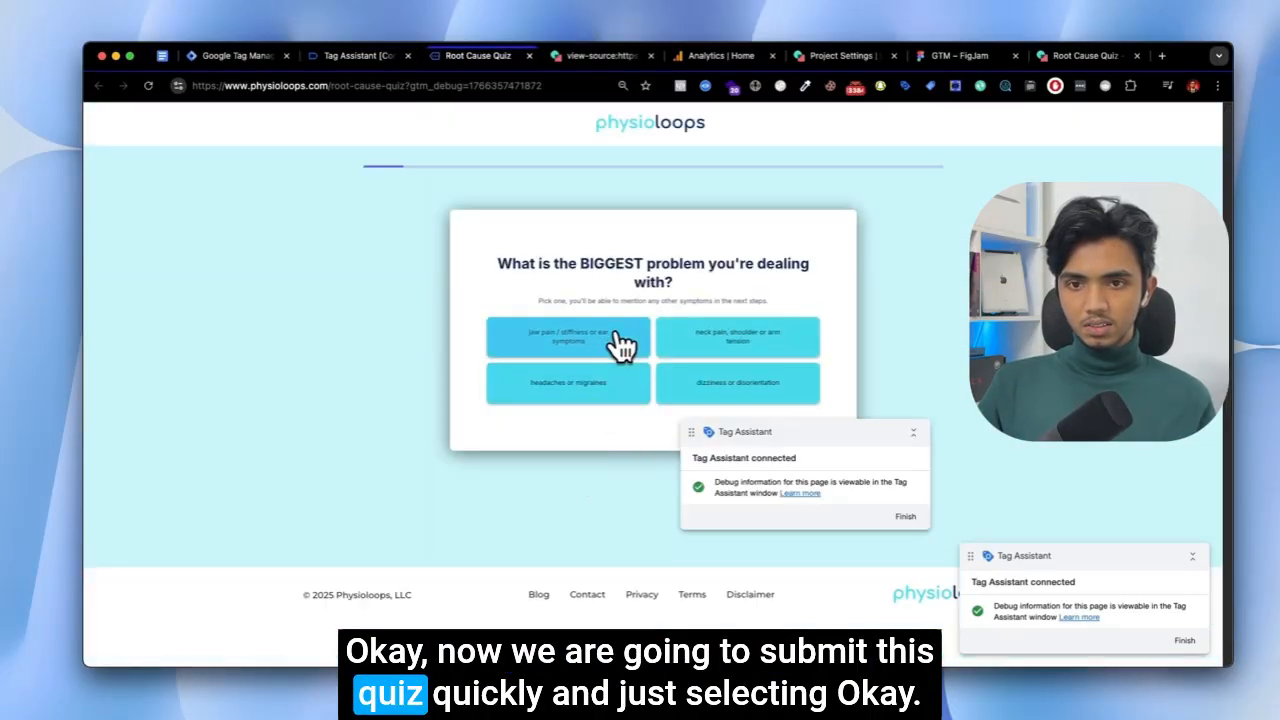
Answer the biggest-problem question with jaw pain / stiffness or ear symptoms, and the jaw symptoms with clicking or popping and stiffness or difficulty opening.
left_click(609, 346)
left_click(618, 343)
left_click(605, 372)
left_click(630, 418)
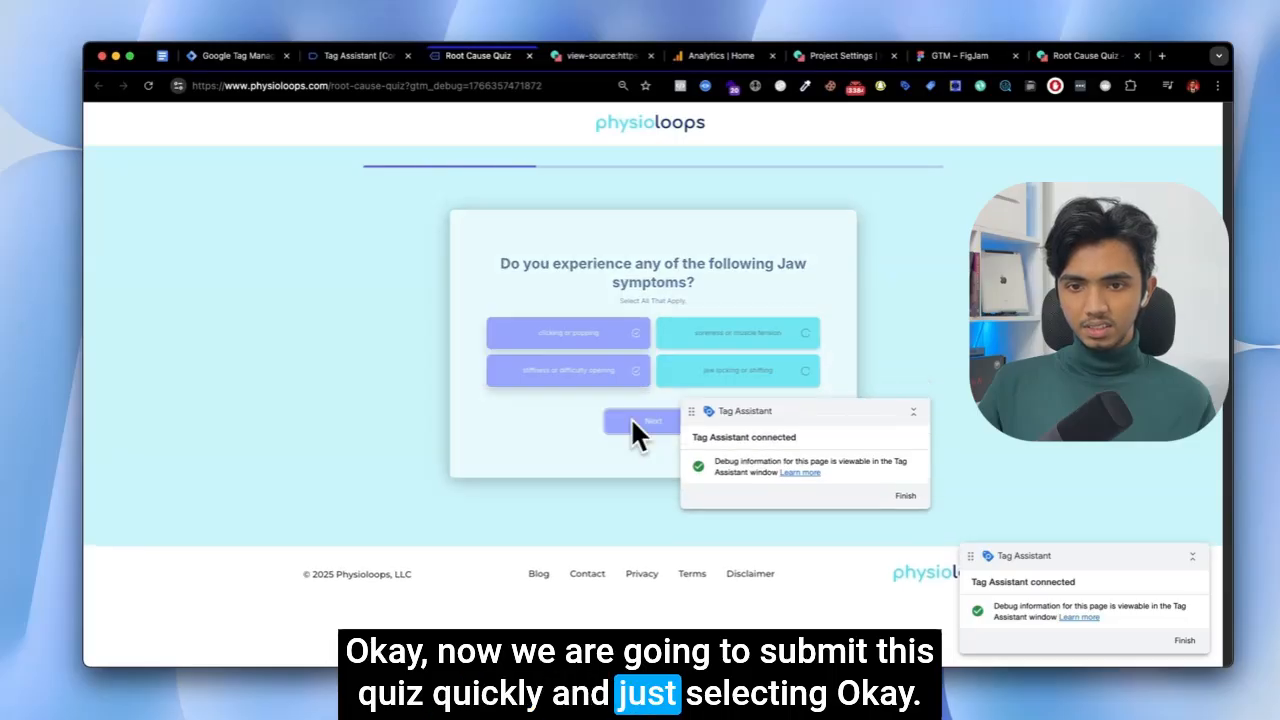
Answer the remaining quiz questions, including "worrying the pain won't ease", "massage or stretching" and "immediately", and submit the quiz.
left_click(583, 305)
left_click(628, 358)
left_click(605, 335)
left_click(625, 430)
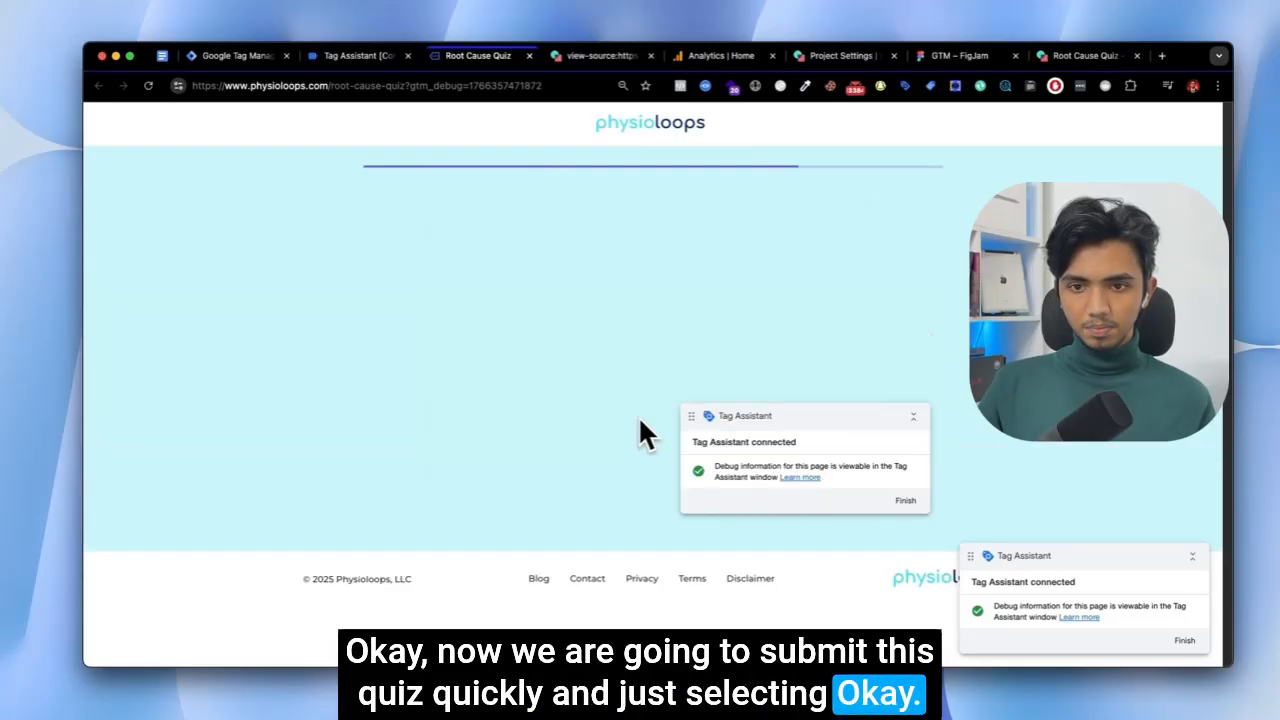
left_click(645, 322)
left_click(640, 468)
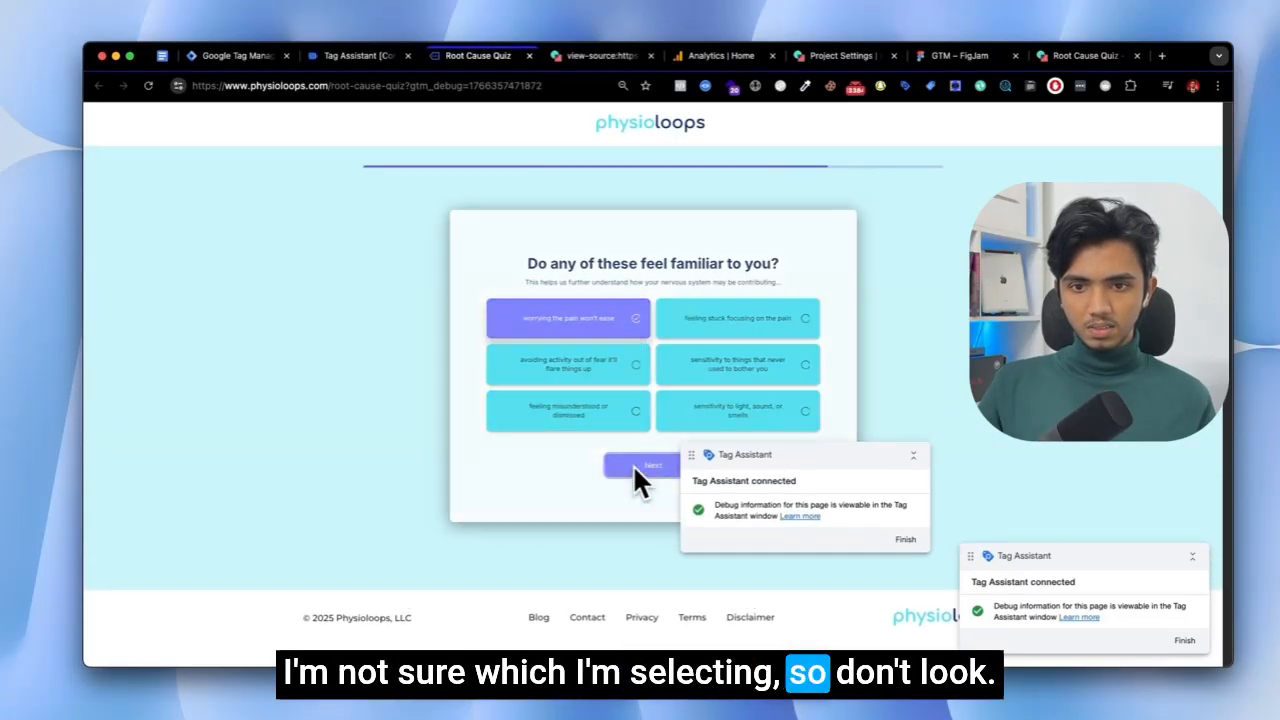
left_click(696, 318)
left_click(652, 451)
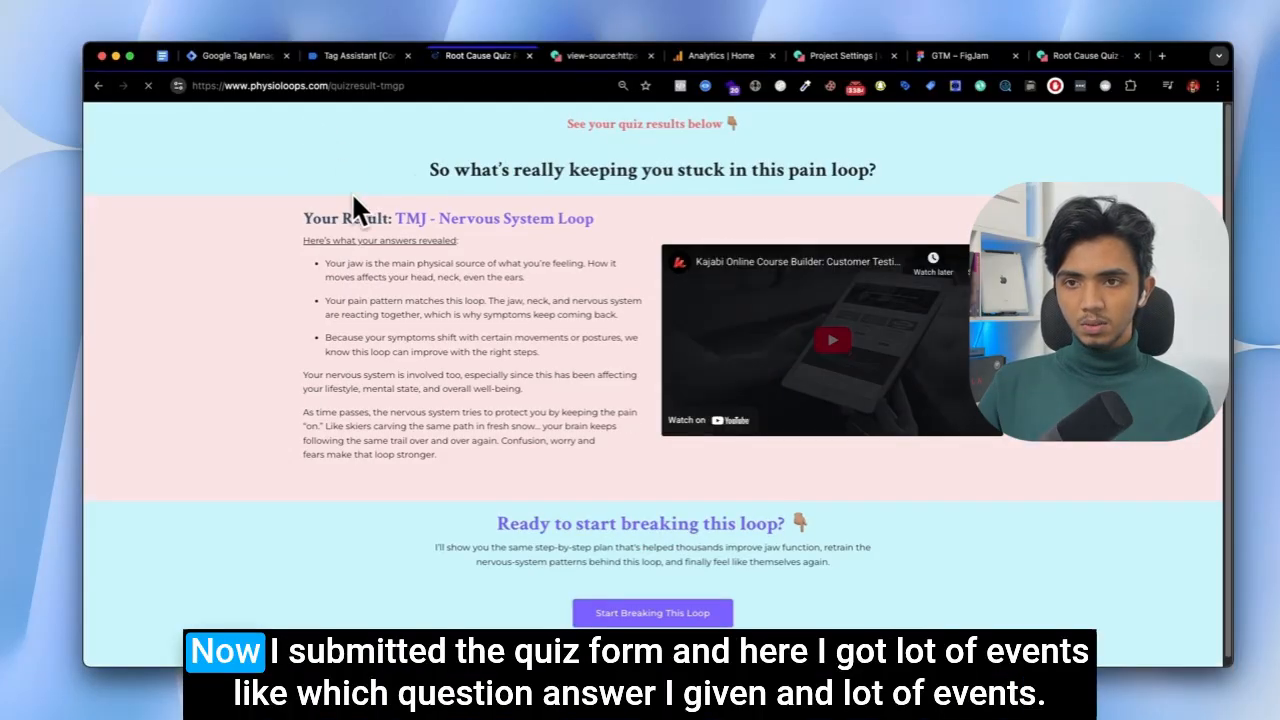
Examine the involve.me_QuestionAnswer event for "How soon are you wanting to fix this problem?" in Tag Assistant.
left_click(335, 55)
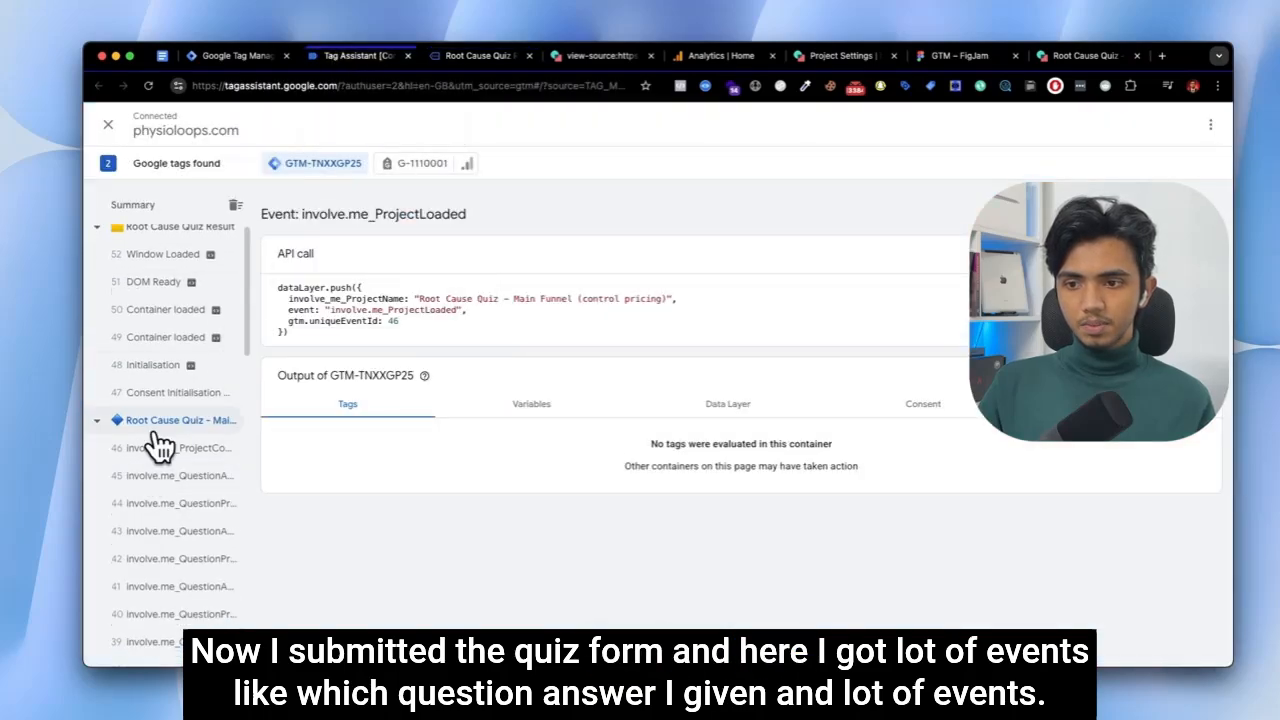
scroll(148, 420, "down", 3)
left_click(190, 402)
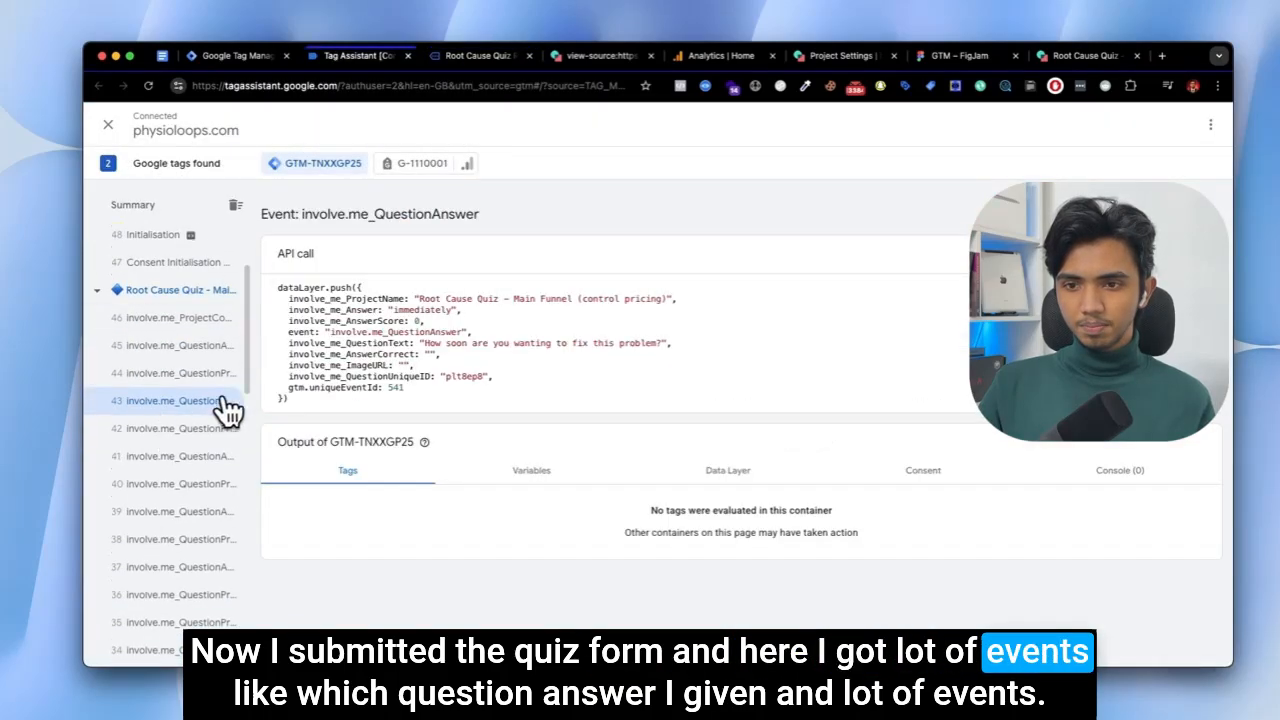
left_click_drag(289, 298, 410, 388)
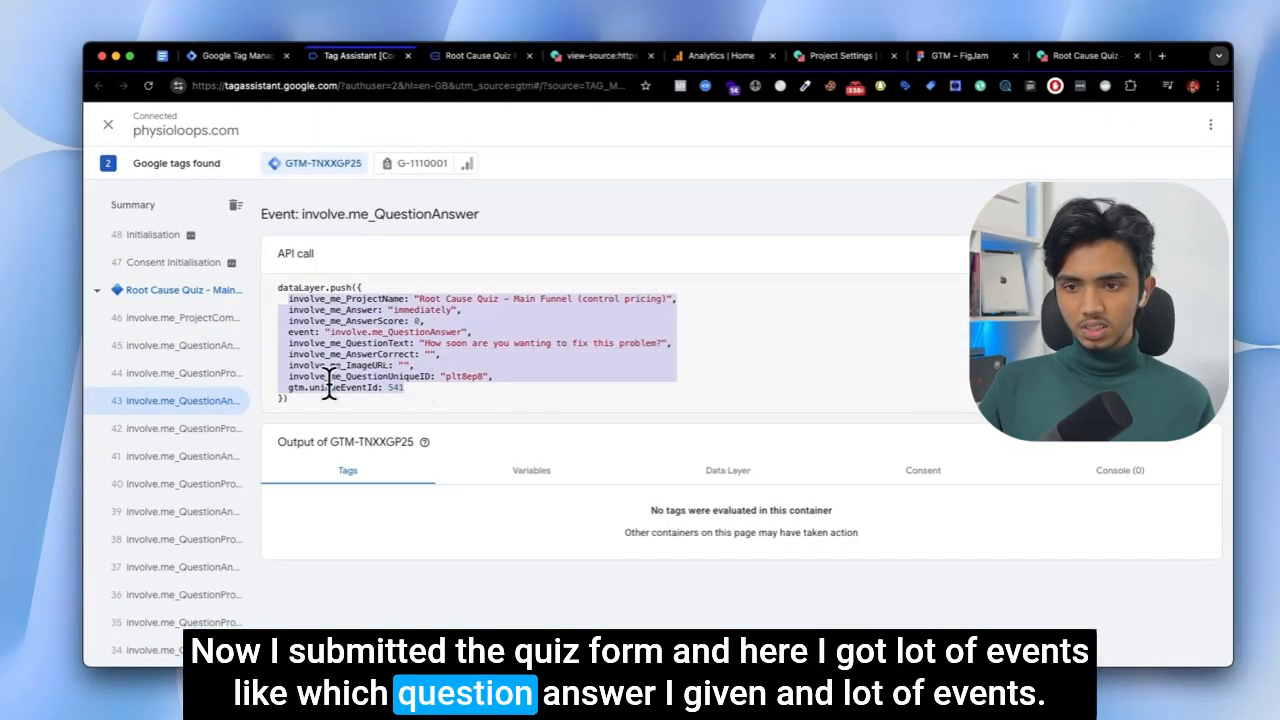
scroll(178, 500, "down", 2)
scroll(178, 480, "down", 10)
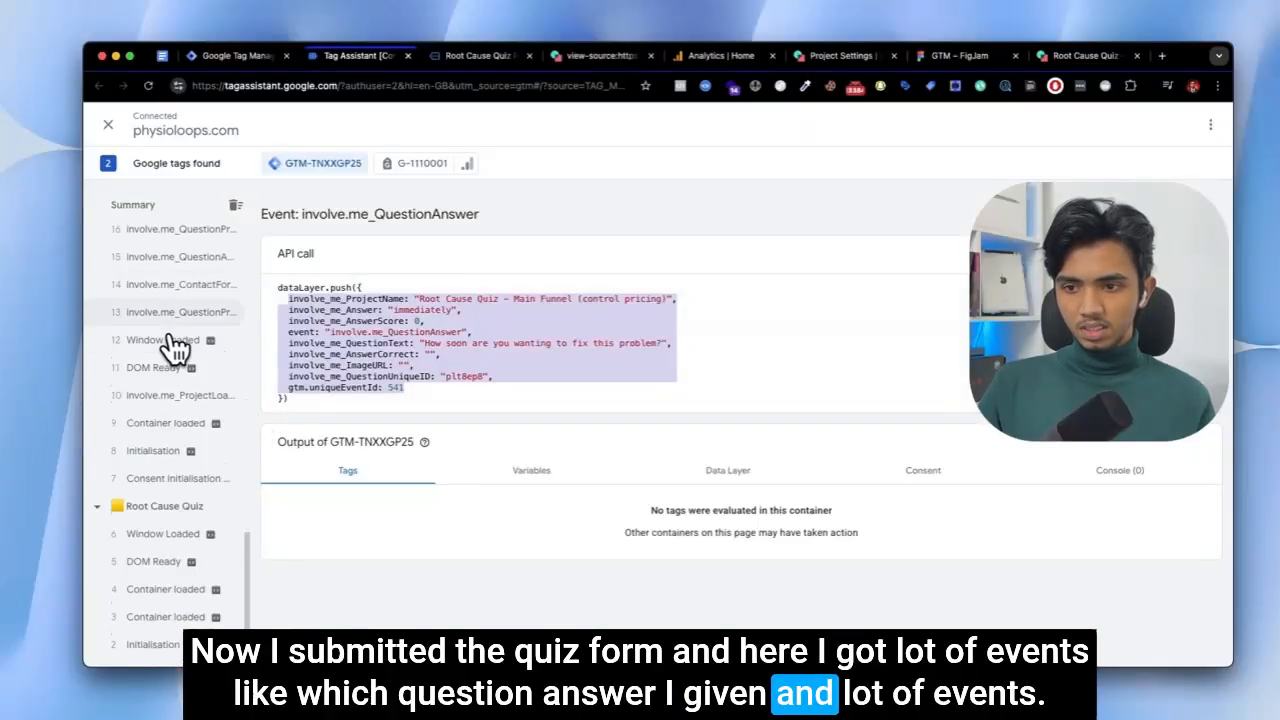
Examine the involve.me question progress, contact form and question answer events recorded for the other quiz steps.
left_click(177, 327)
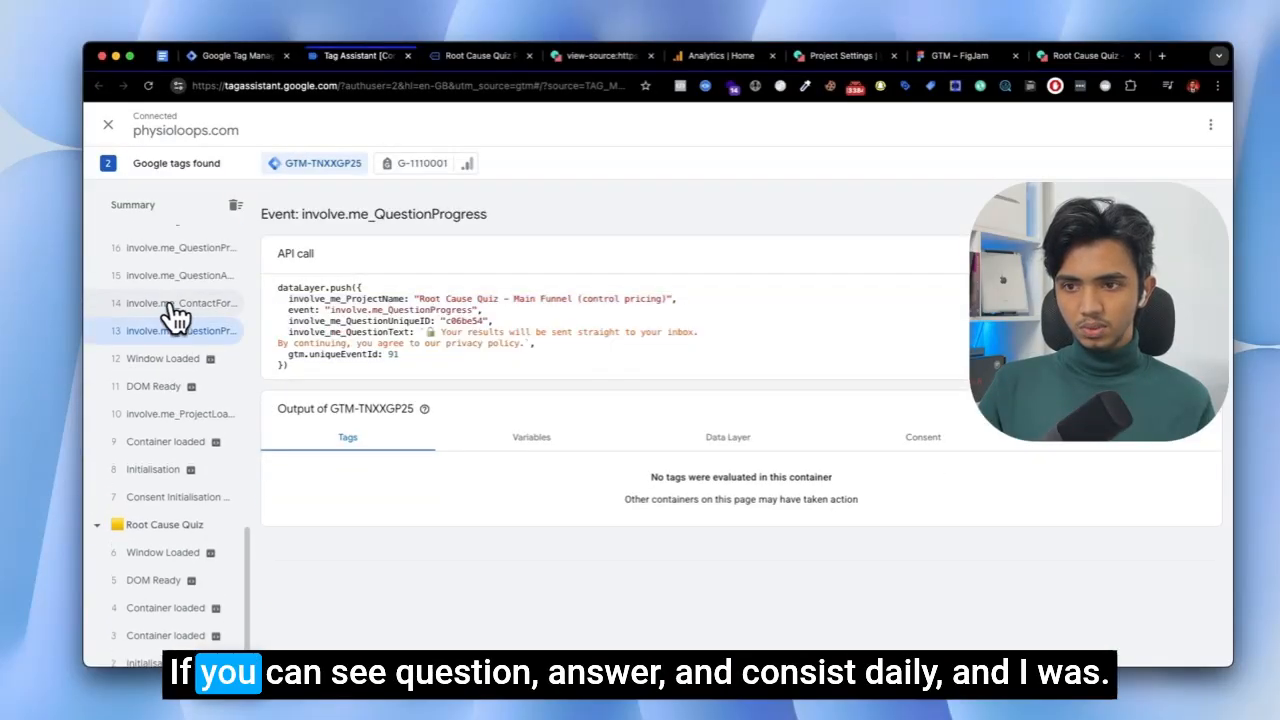
left_click(177, 300)
left_click(177, 274)
scroll(178, 288, "up", 2)
scroll(172, 290, "up", 3)
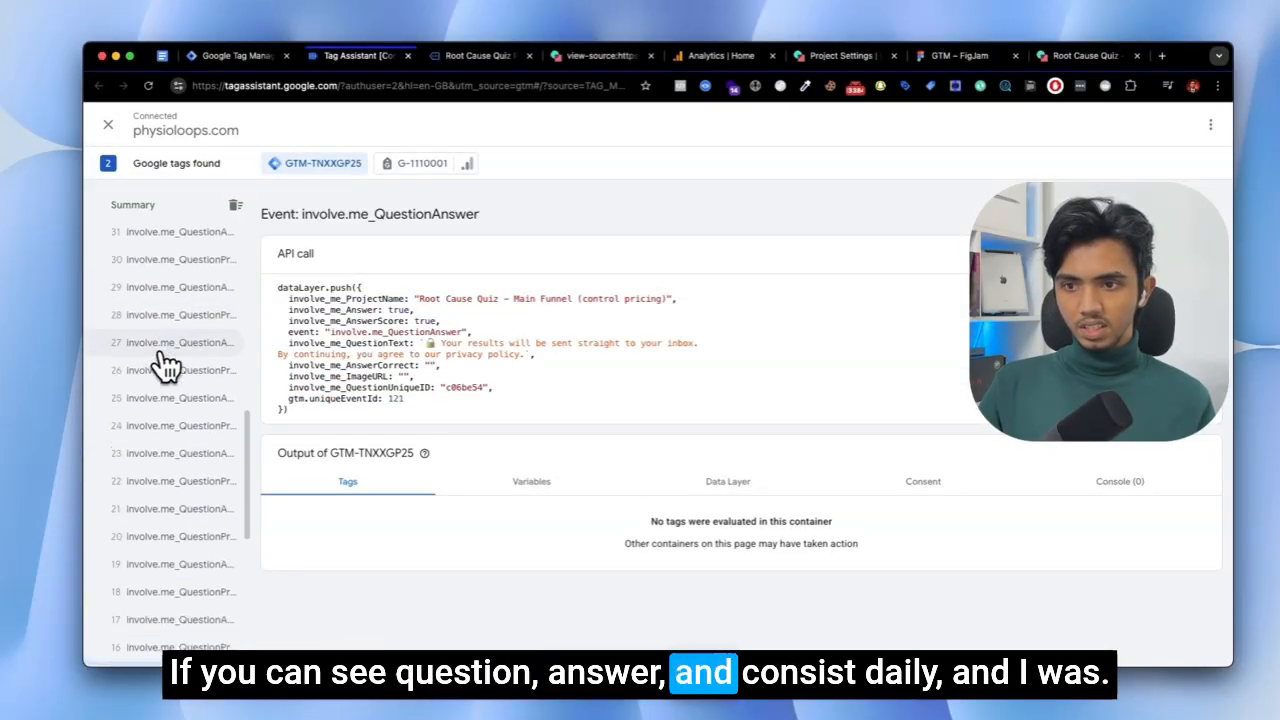
left_click(165, 350)
scroll(175, 350, "up", 2)
scroll(175, 370, "up", 3)
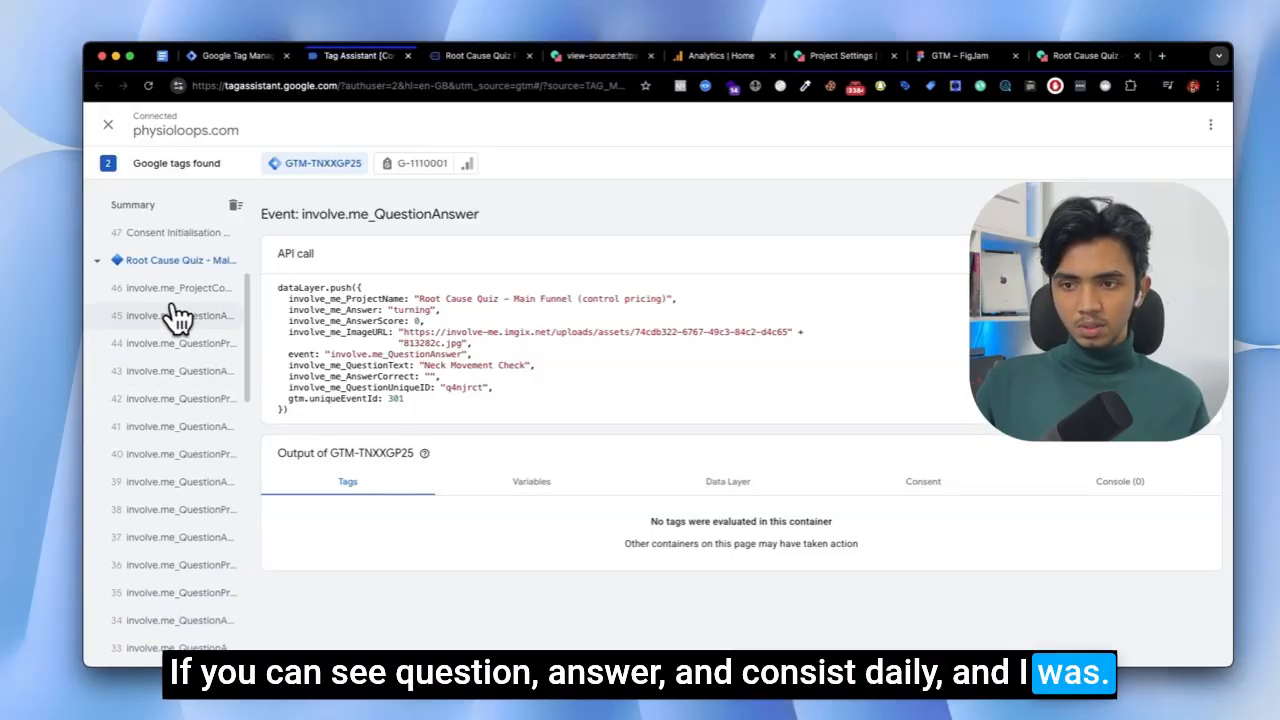
left_click(160, 430)
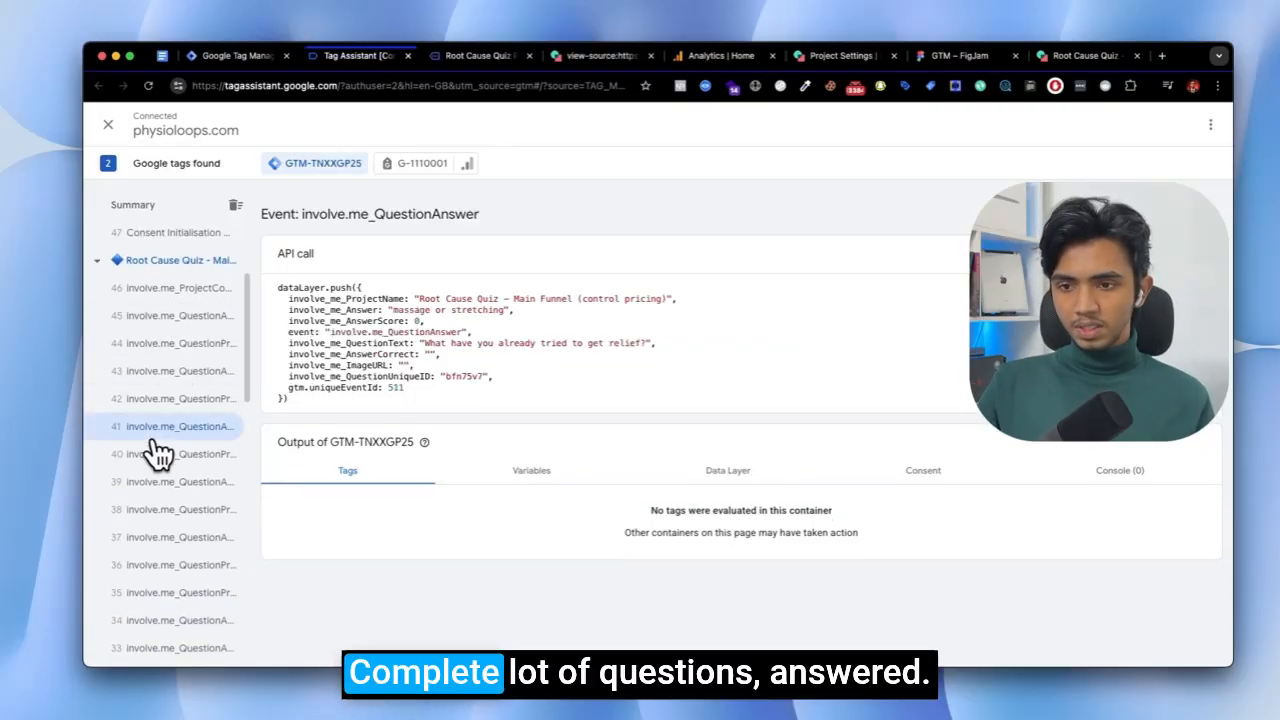
Examine the involve.me_ProjectCompleted event and highlight its event name in the API call.
left_click(160, 292)
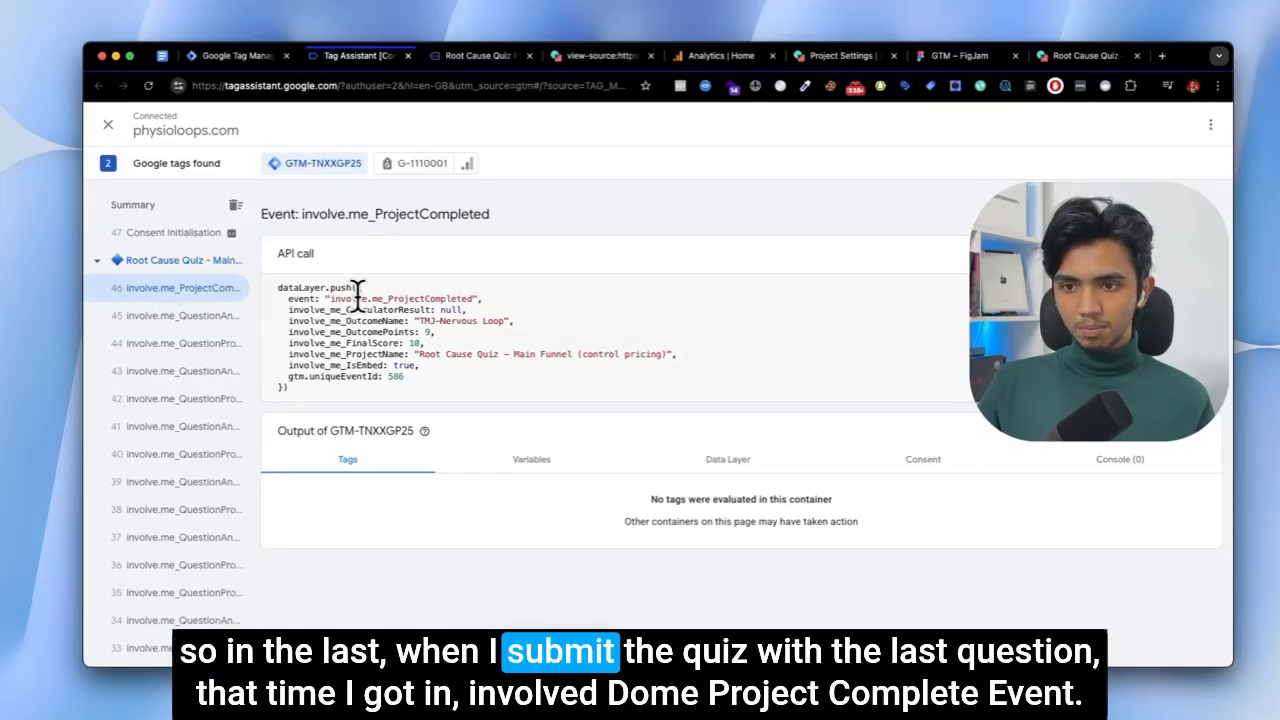
left_click_drag(333, 298, 474, 298)
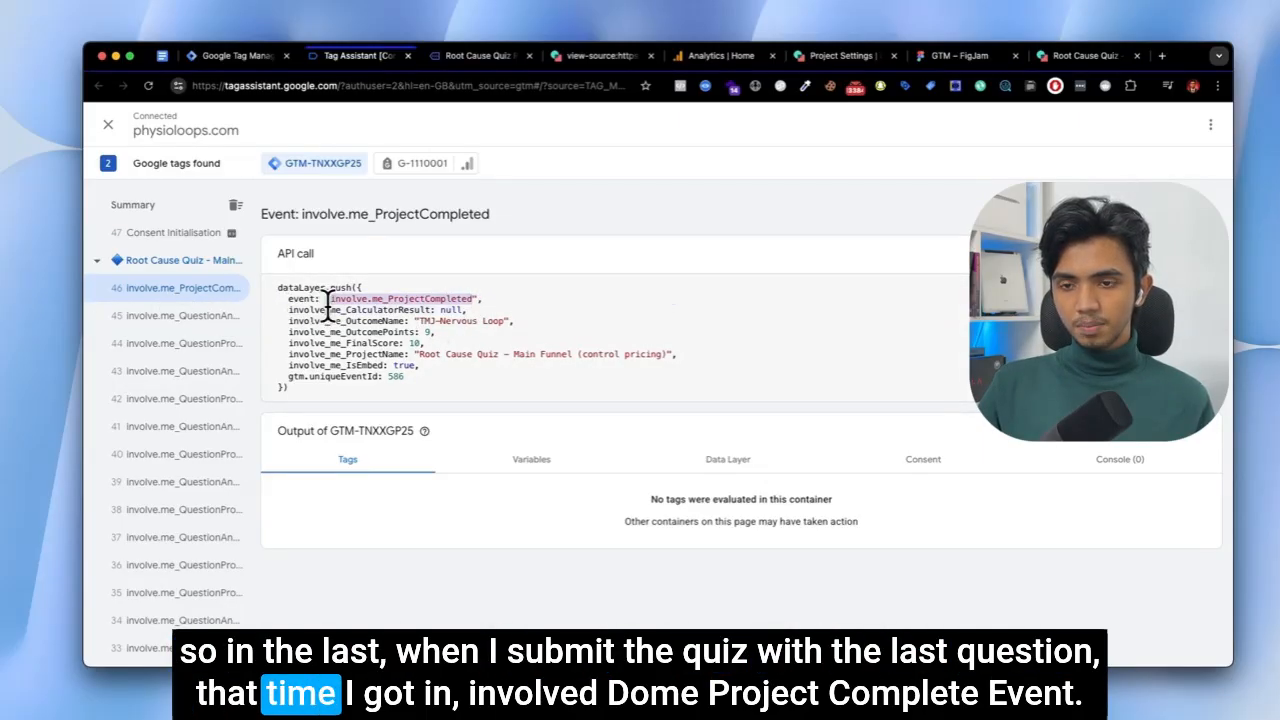
left_click_drag(330, 298, 476, 298)
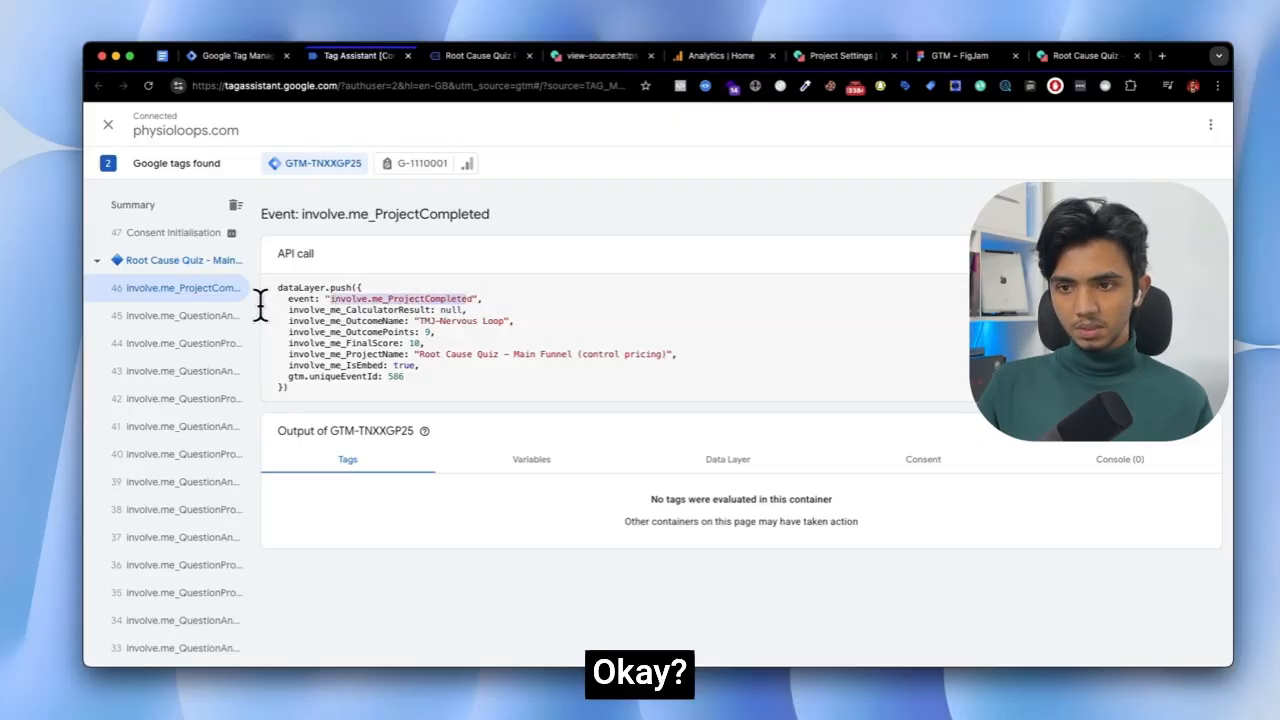
left_click(343, 309)
left_click_drag(331, 309, 388, 298)
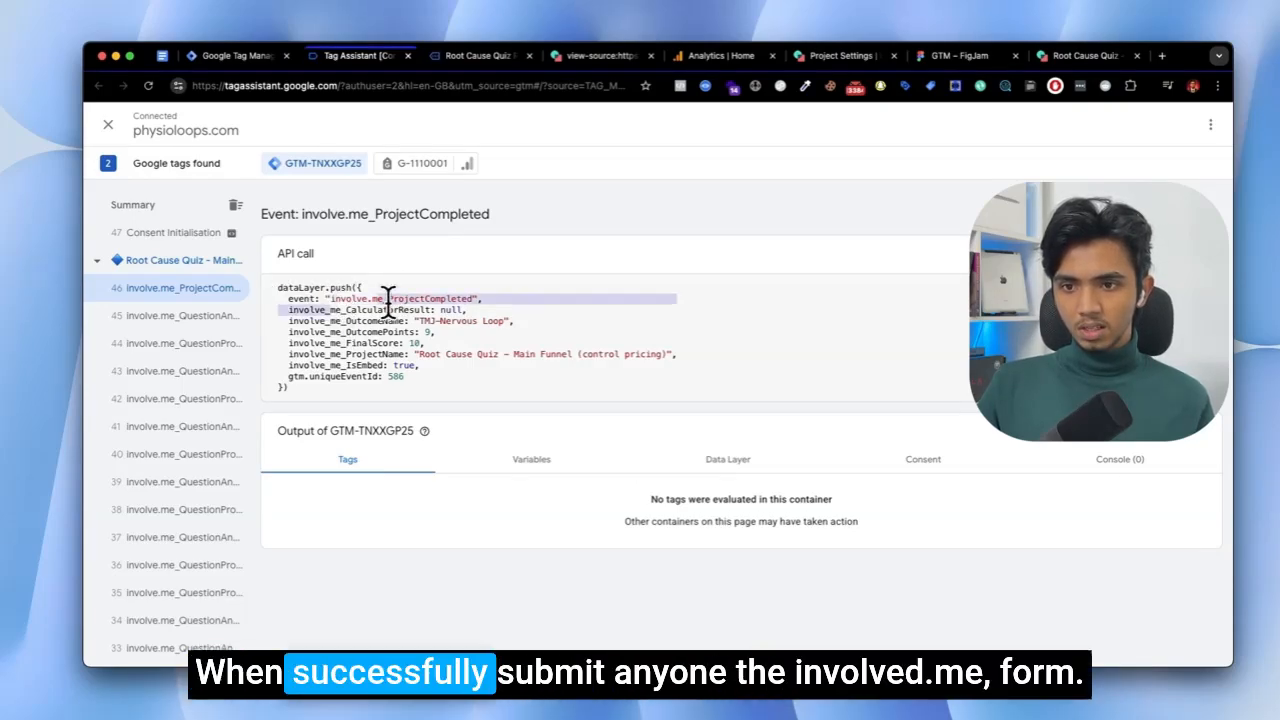
Copy the involve.me_ProjectCompleted event name from the API call and open the trigger list in Google Tag Manager.
left_click(325, 297)
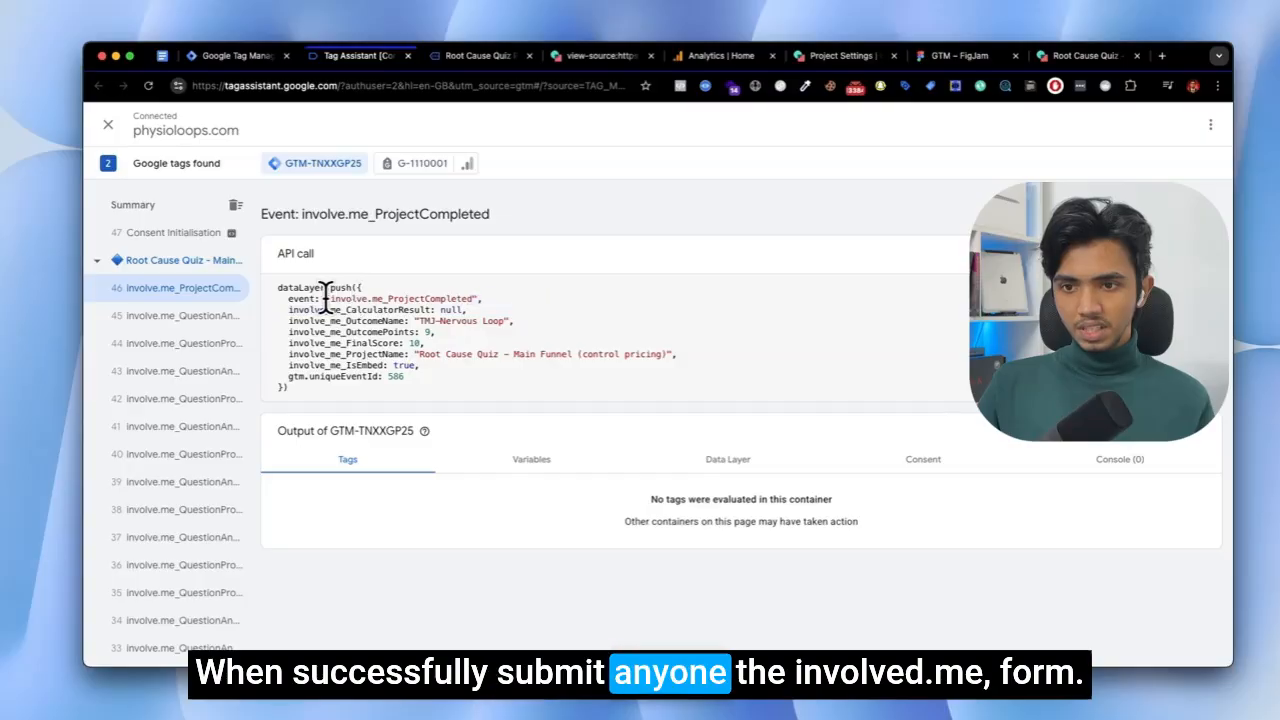
left_click_drag(332, 298, 437, 299)
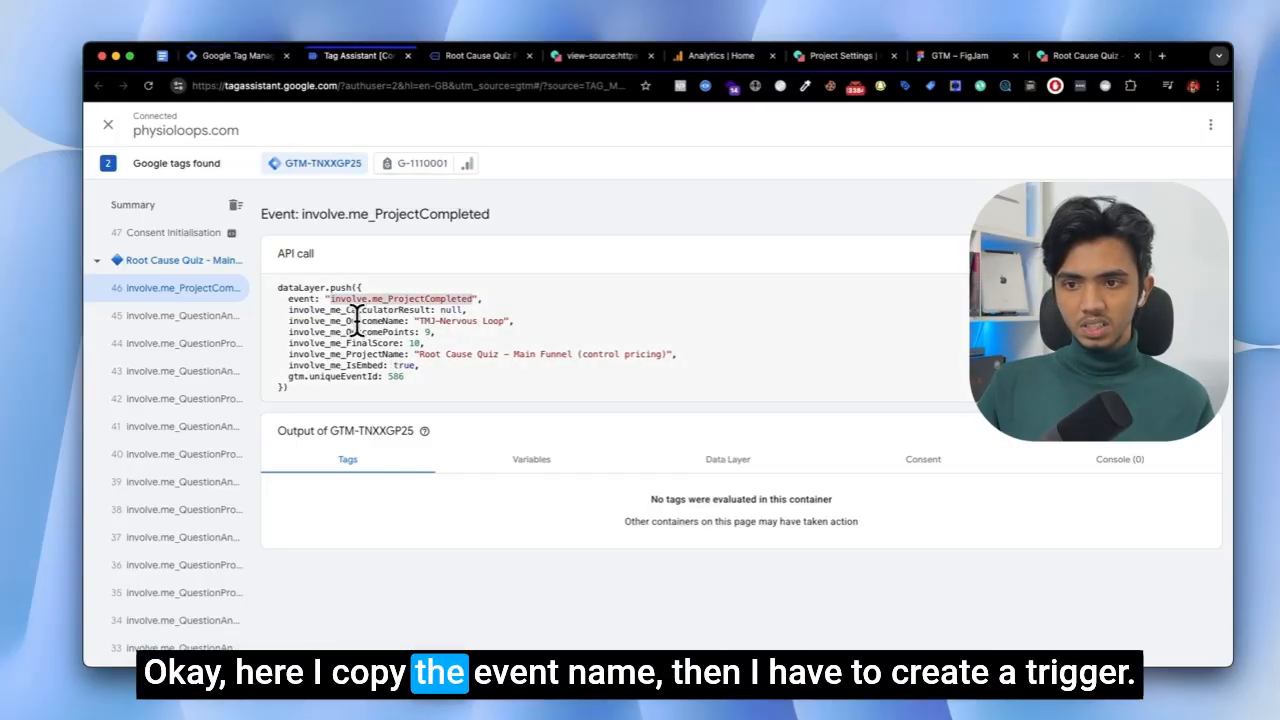
left_click(226, 57)
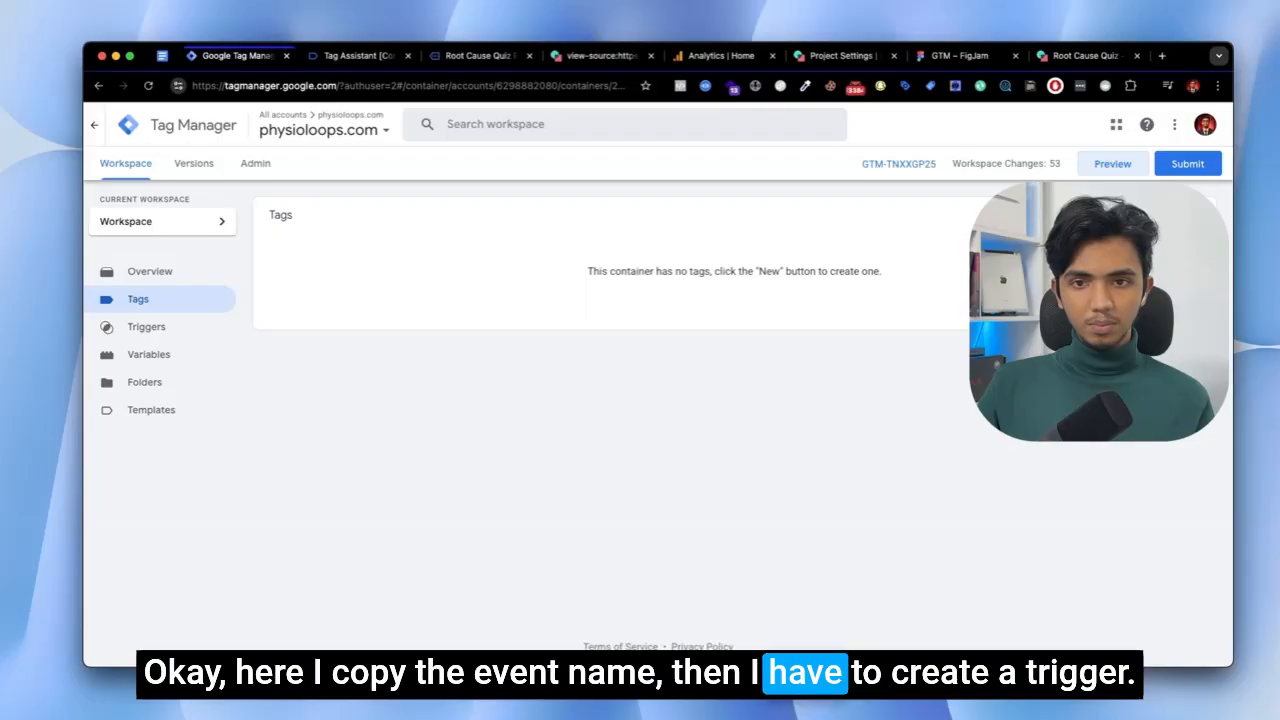
left_click(140, 328)
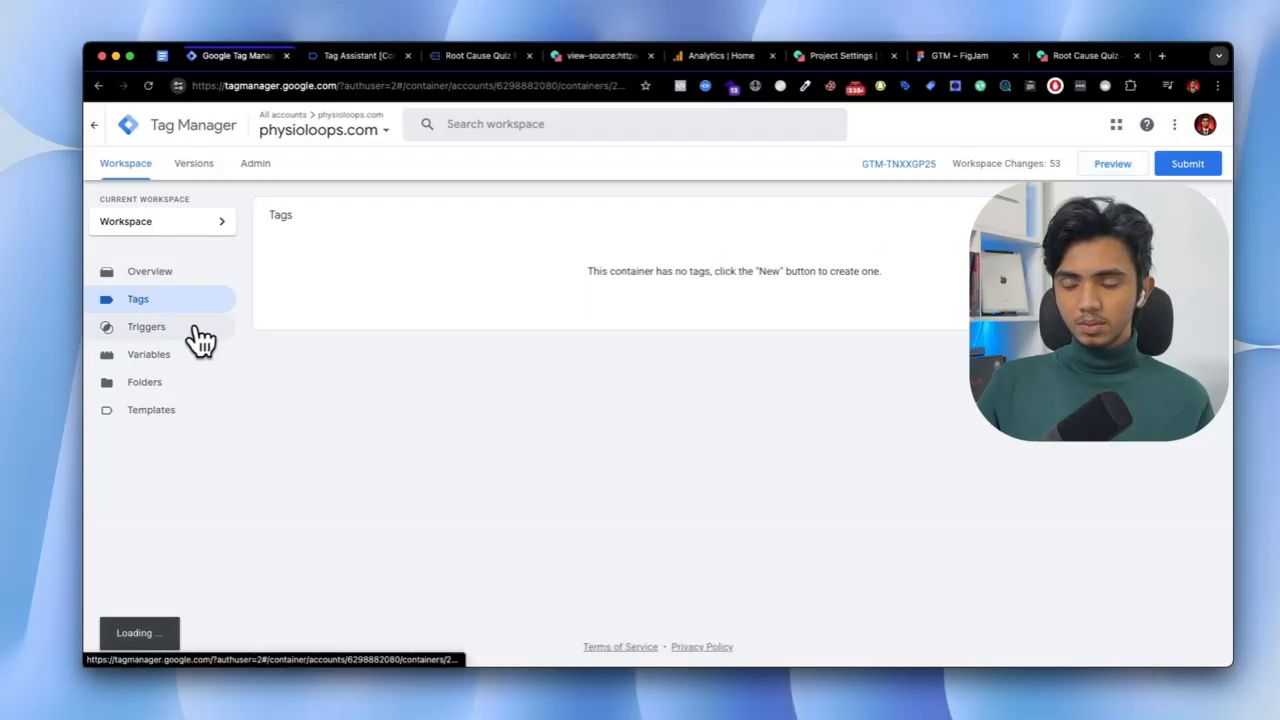
left_click(1244, 321)
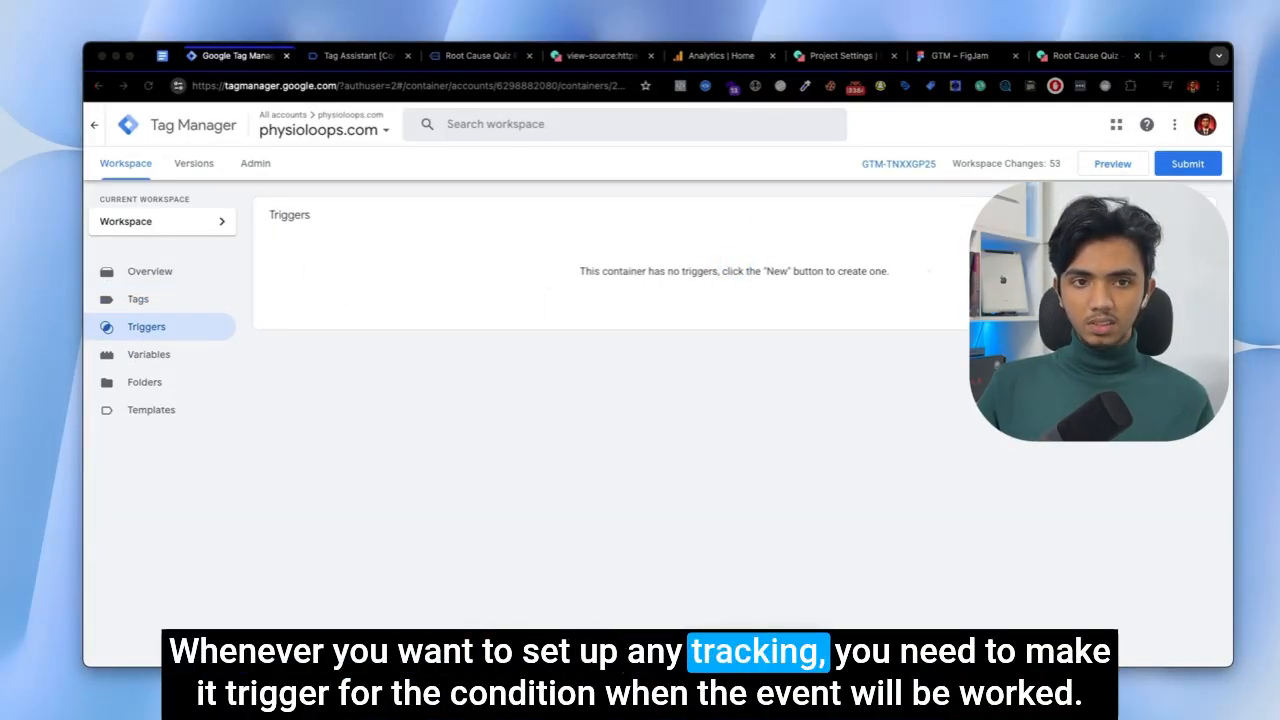
Create a new Custom Event trigger with the event name involve.me_ProjectCompleted.
left_click(1184, 215)
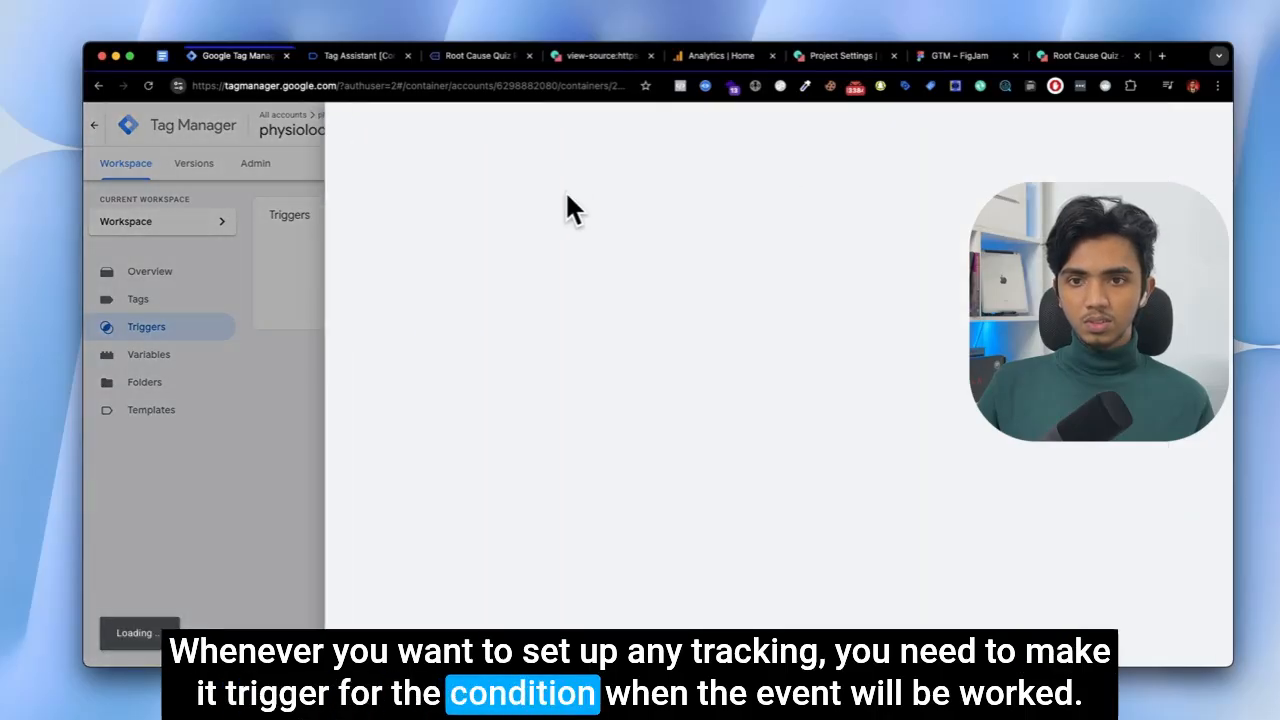
left_click(500, 265)
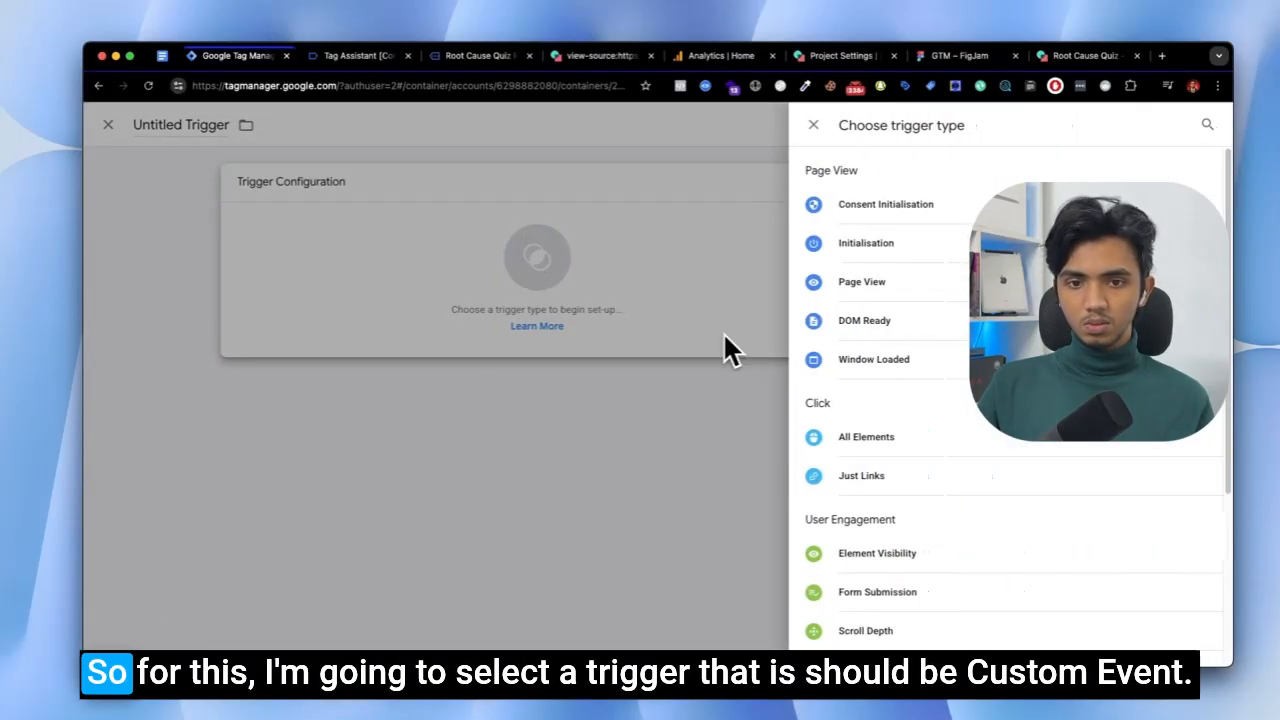
scroll(949, 466, "down", 5)
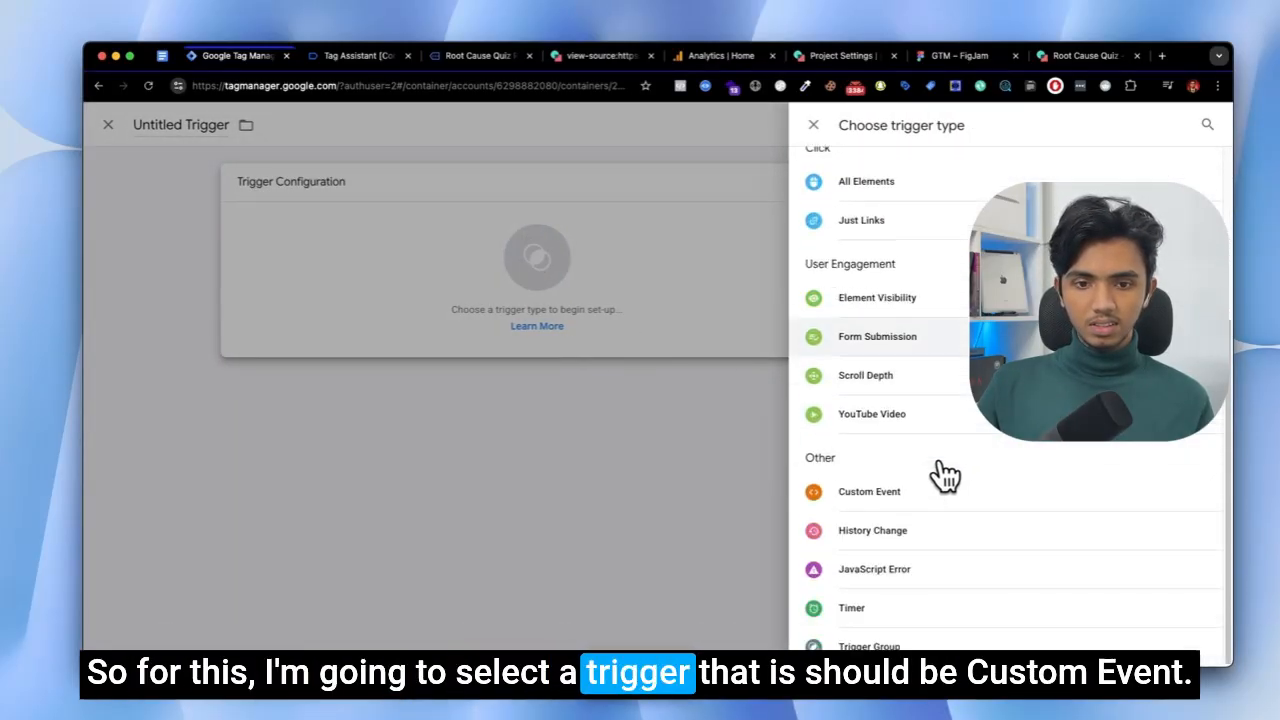
left_click(846, 495)
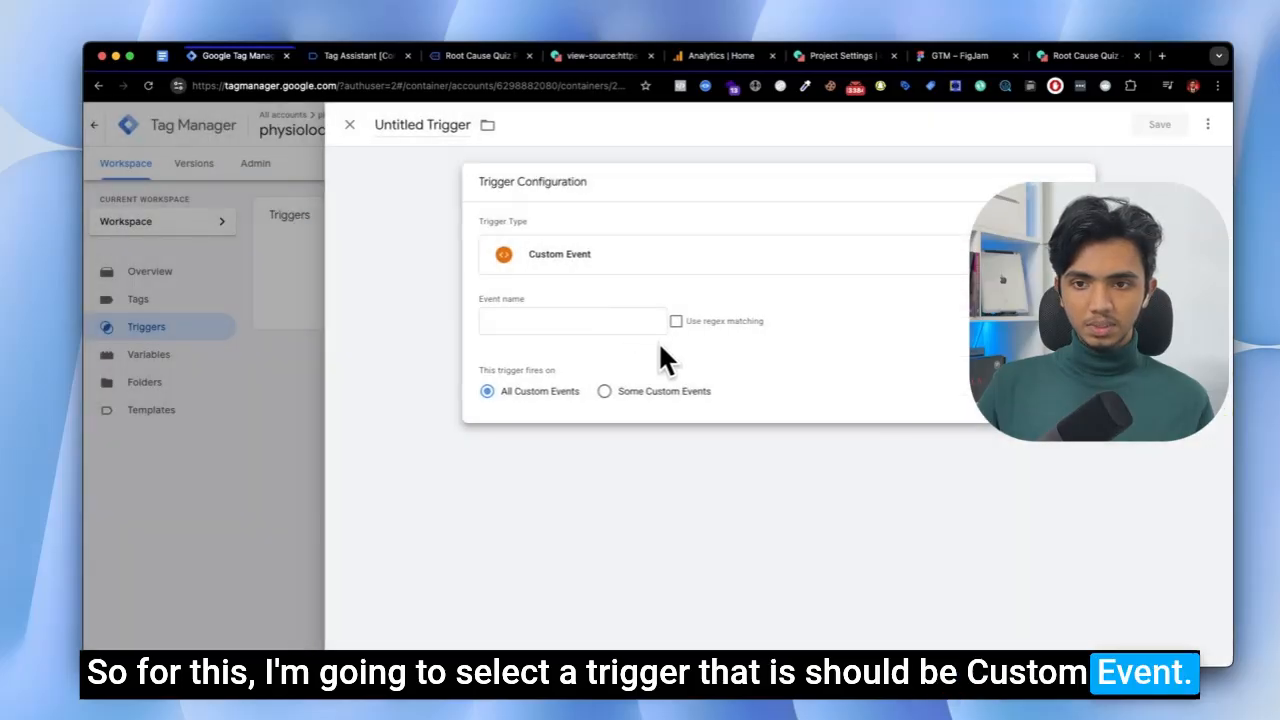
left_click(591, 321)
type("involve.me_Project_Completed")
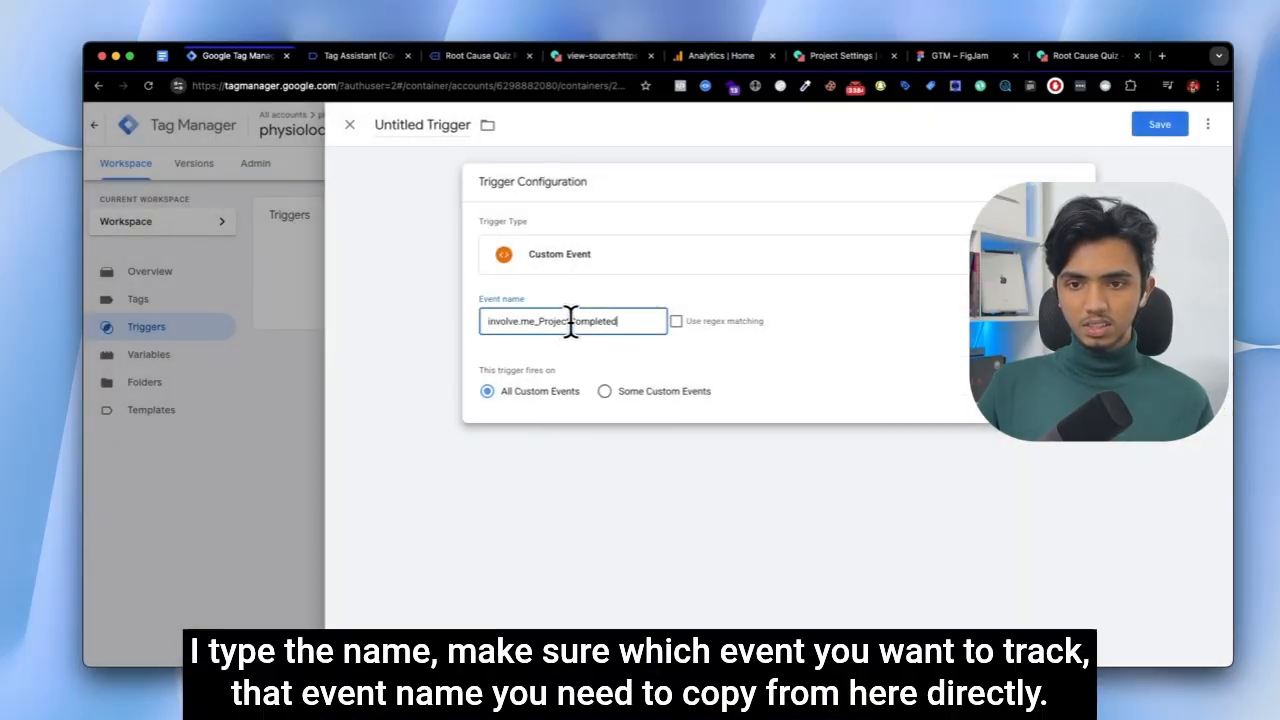
Compare the trigger's event name with the event name in the Tag Assistant API call.
left_click_drag(572, 318, 646, 316)
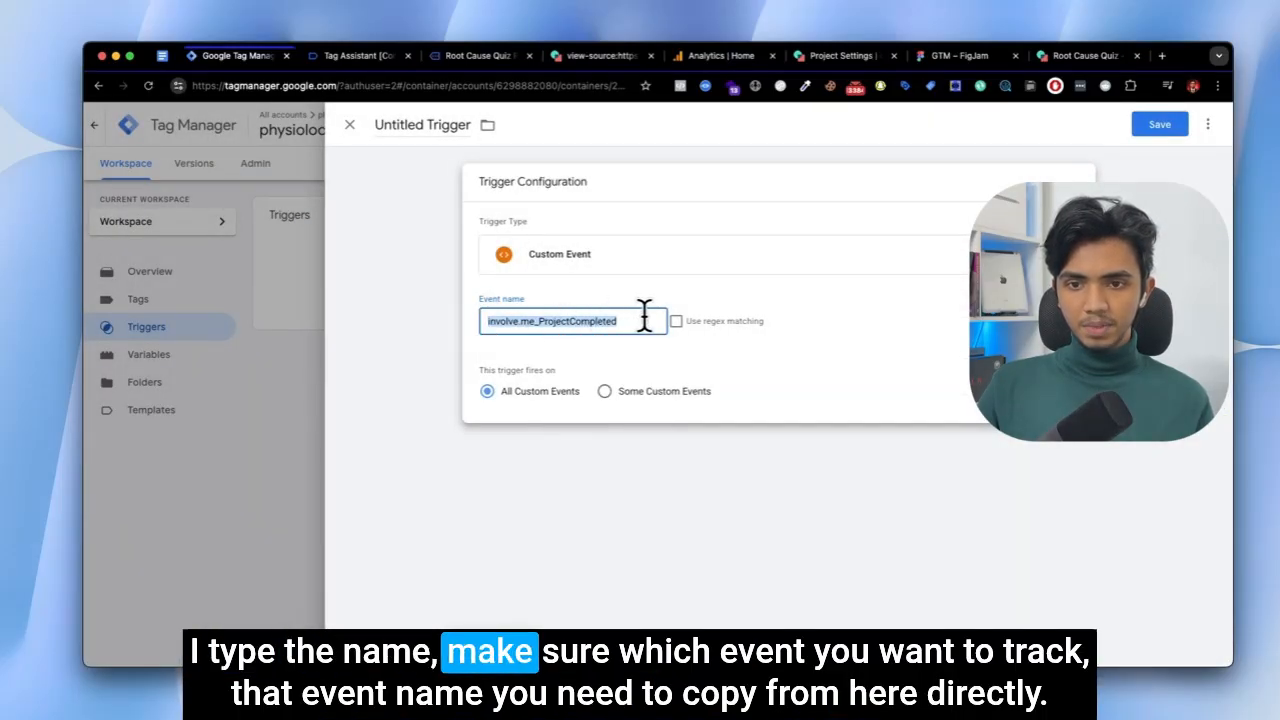
left_click(333, 60)
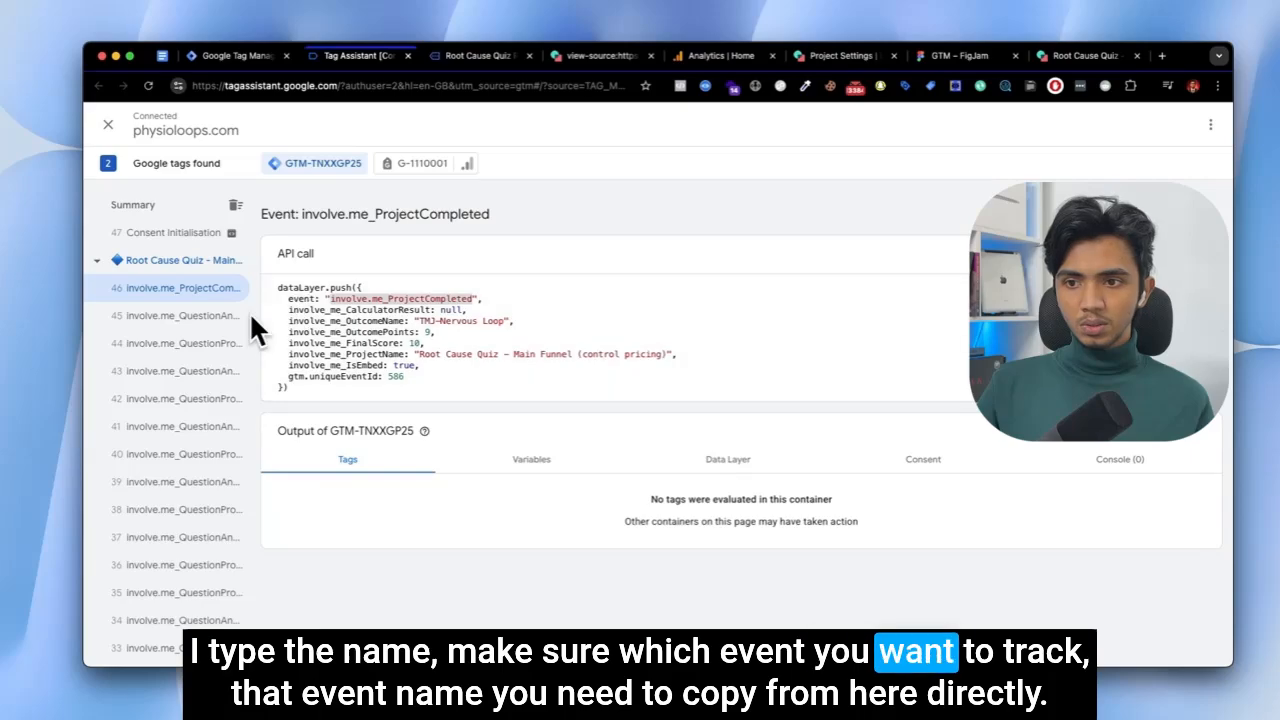
left_click_drag(333, 298, 479, 298)
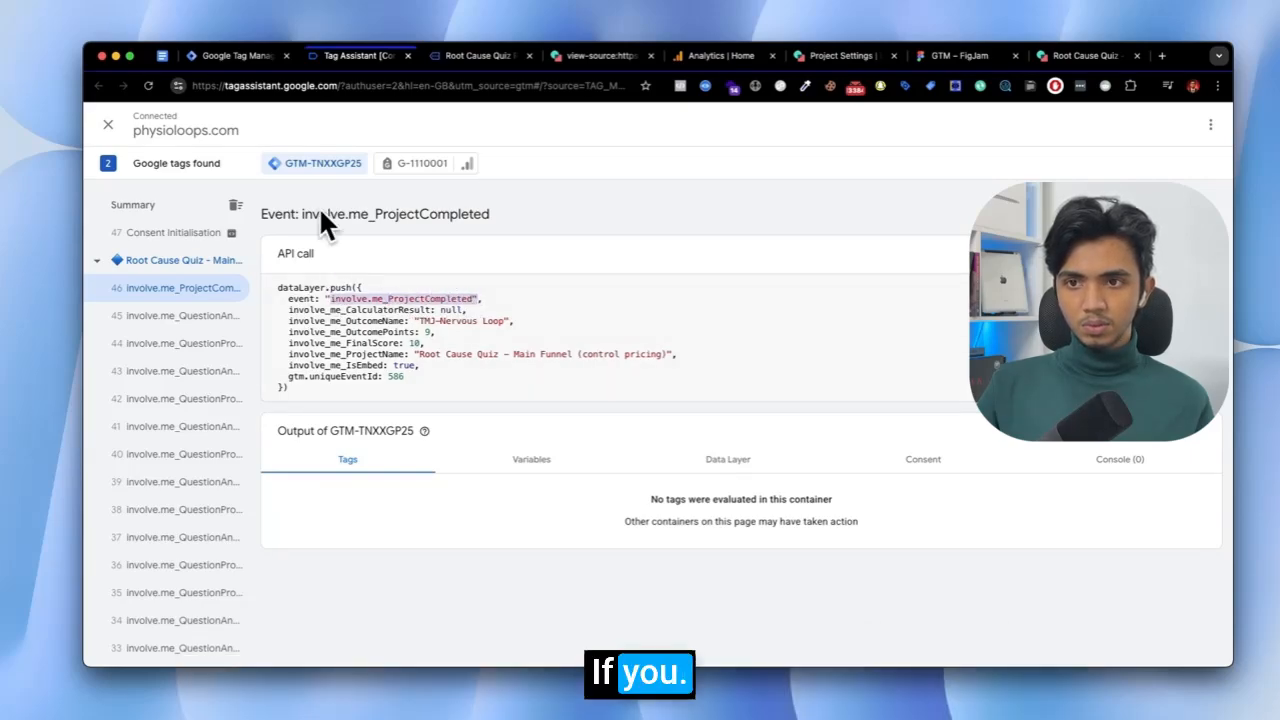
left_click(223, 52)
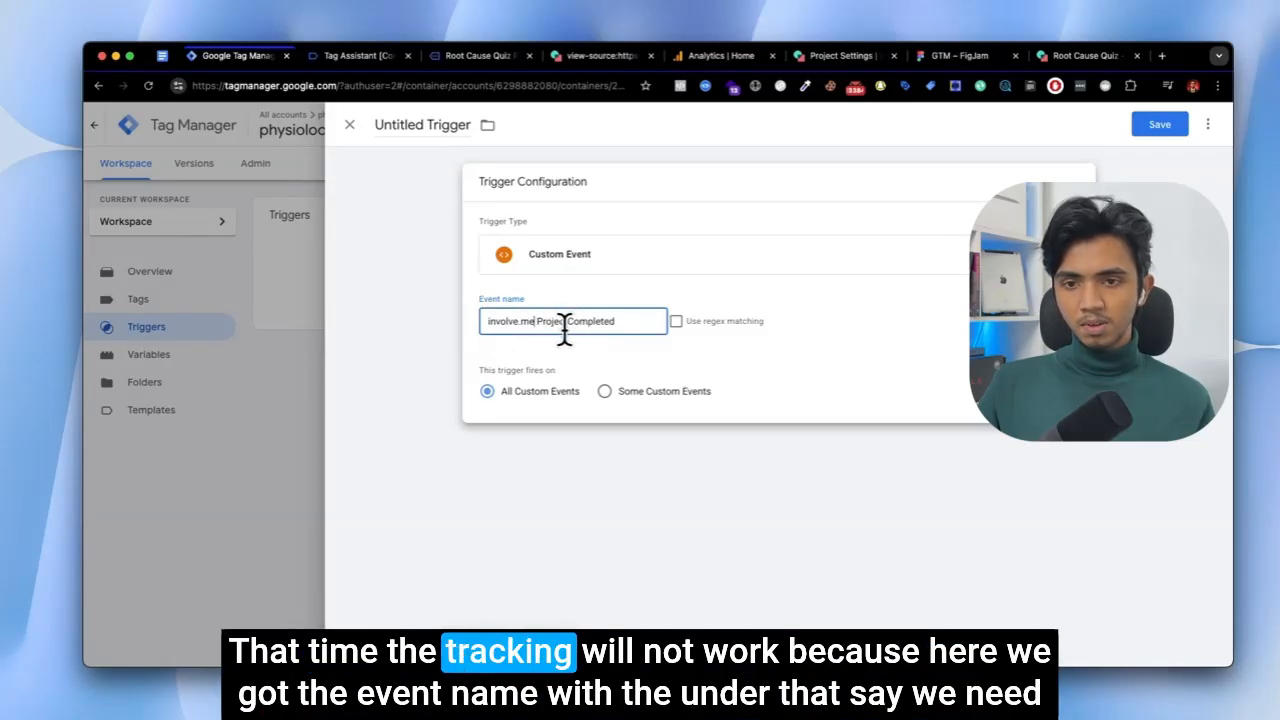
Copy the event name again from Tag Assistant and replace the trigger's event name with involve.me_ProjectCompleted in Google Tag Manager.
left_click(332, 58)
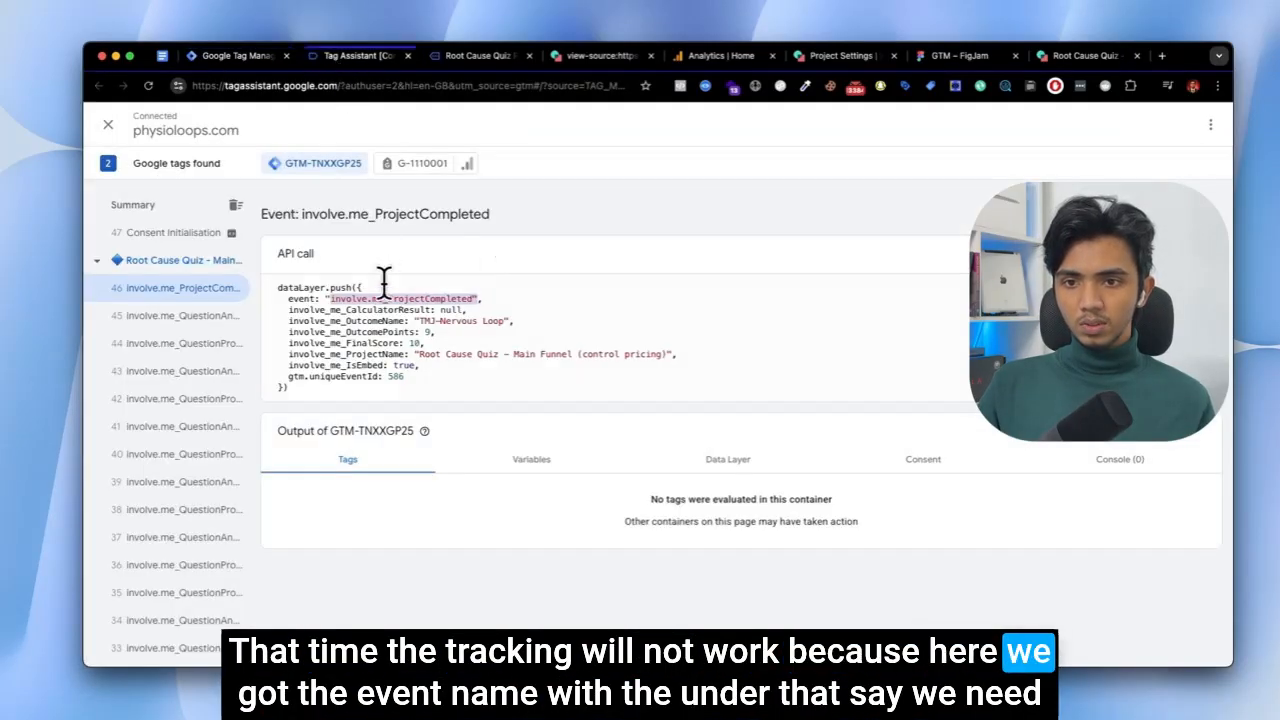
right_click(338, 295)
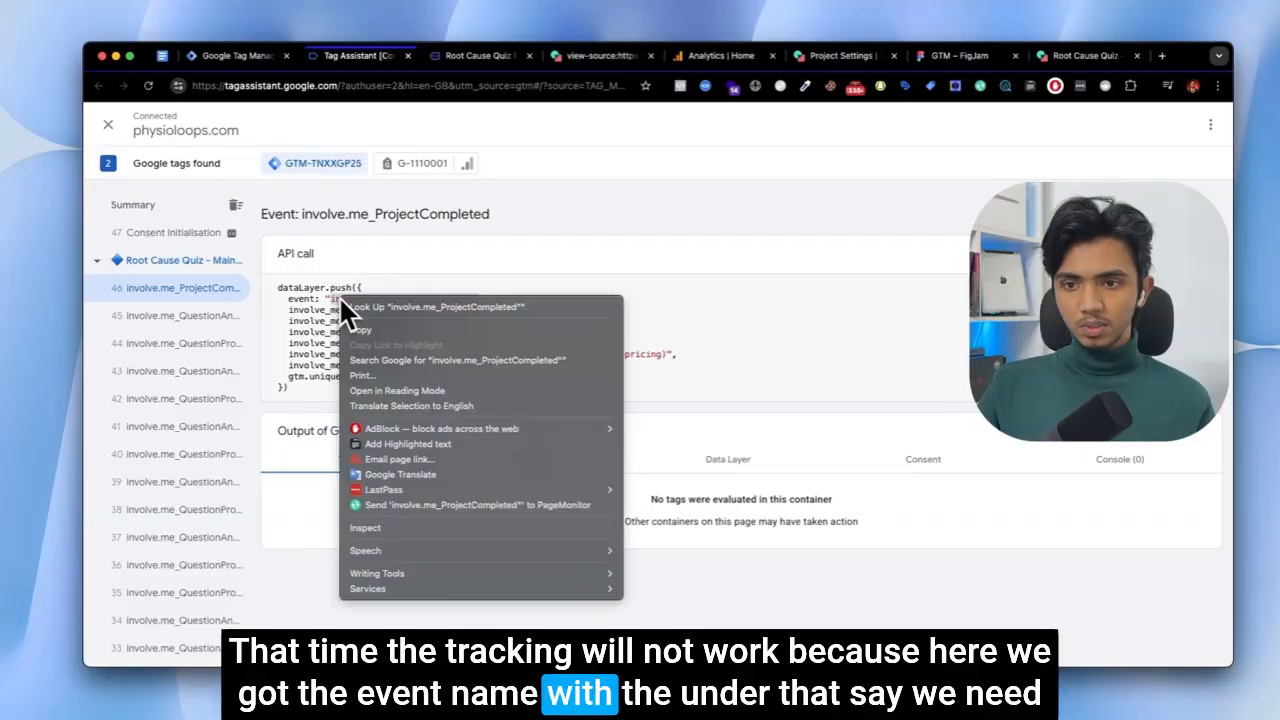
left_click(362, 322)
left_click(229, 60)
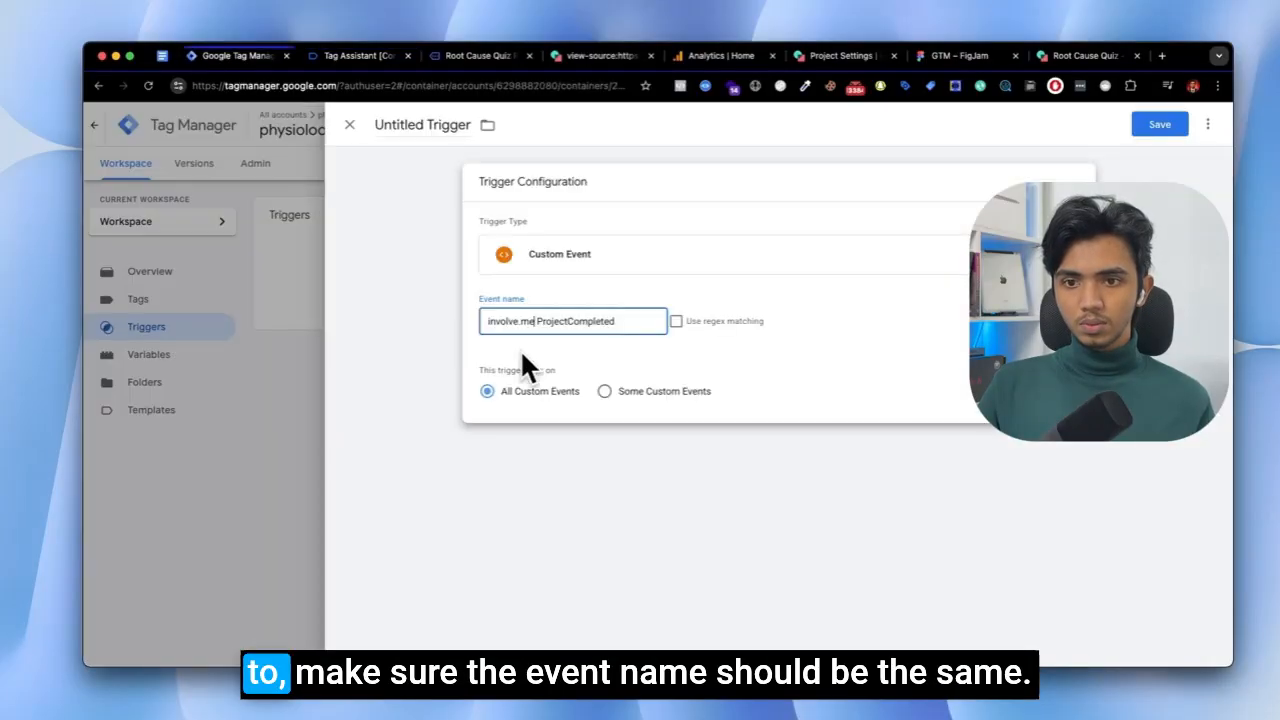
key("super+a")
type("involve.me_ProjectCompleted\"")
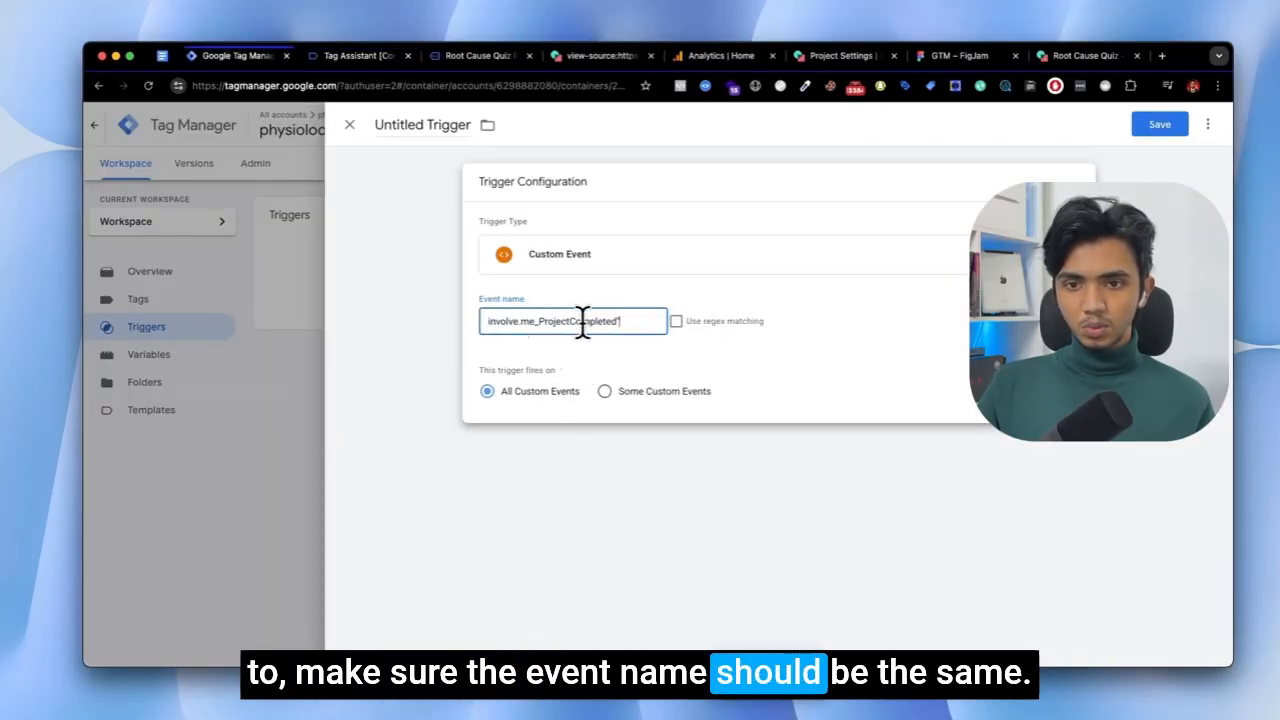
Save the trigger under the name involve.me_ProjectCompleted.
left_click(1170, 125)
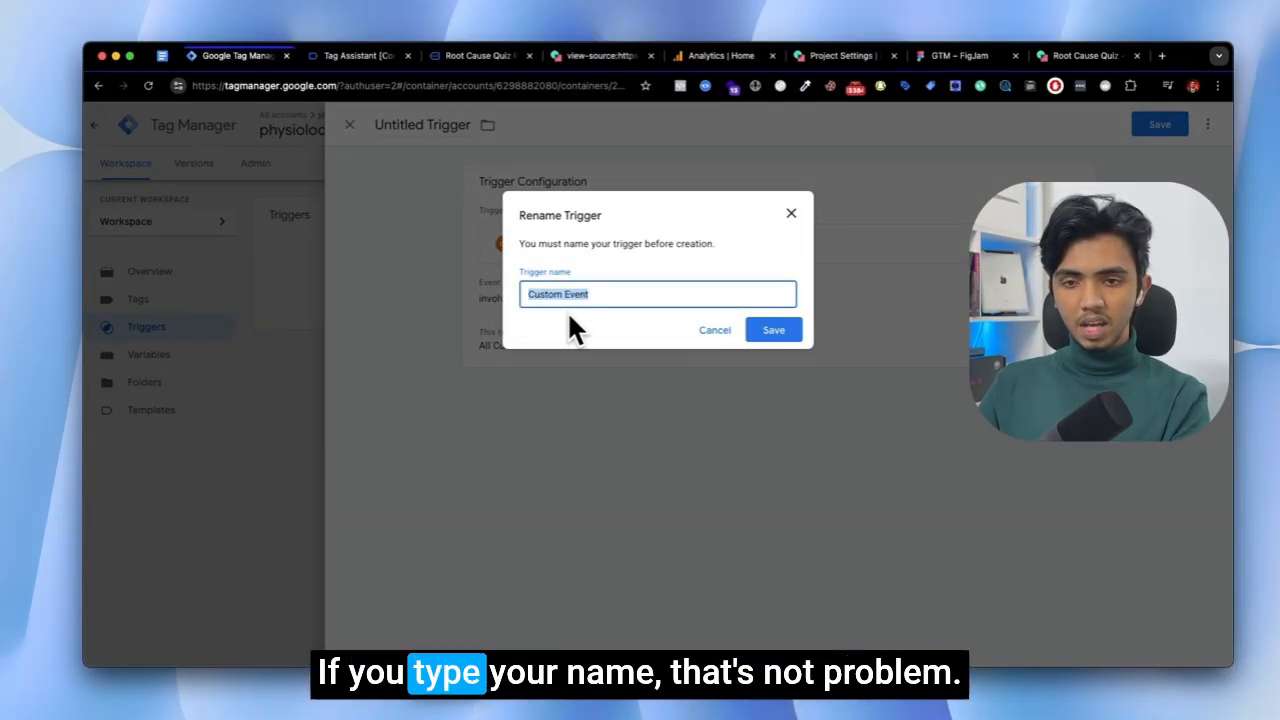
type("you")
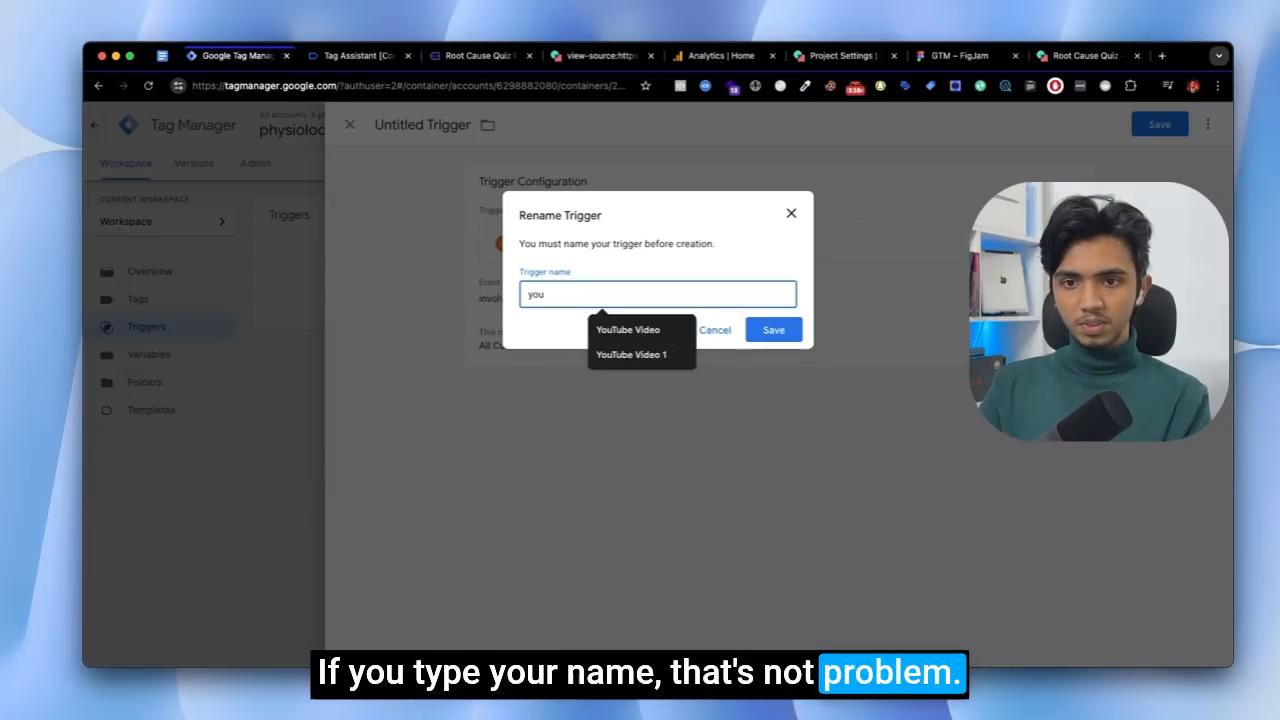
key("super+a")
type("involve.me_ProjectCompleted\"")
key("BackSpace")
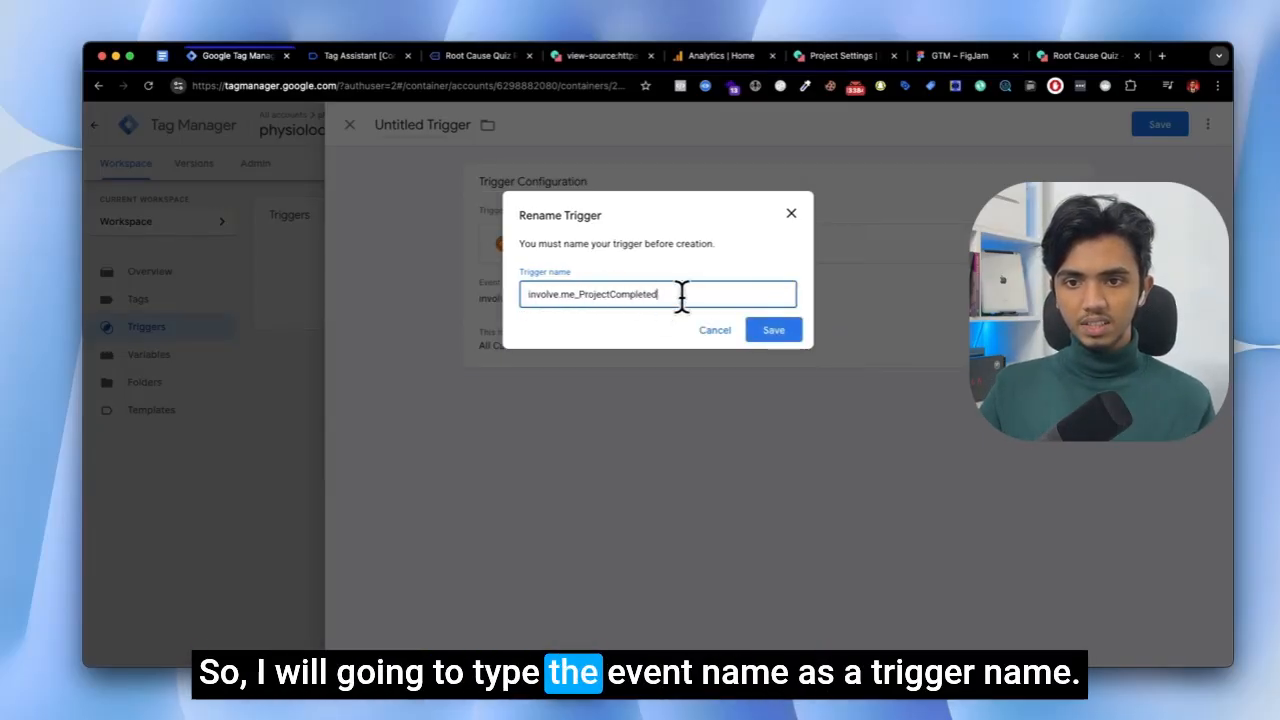
left_click(762, 331)
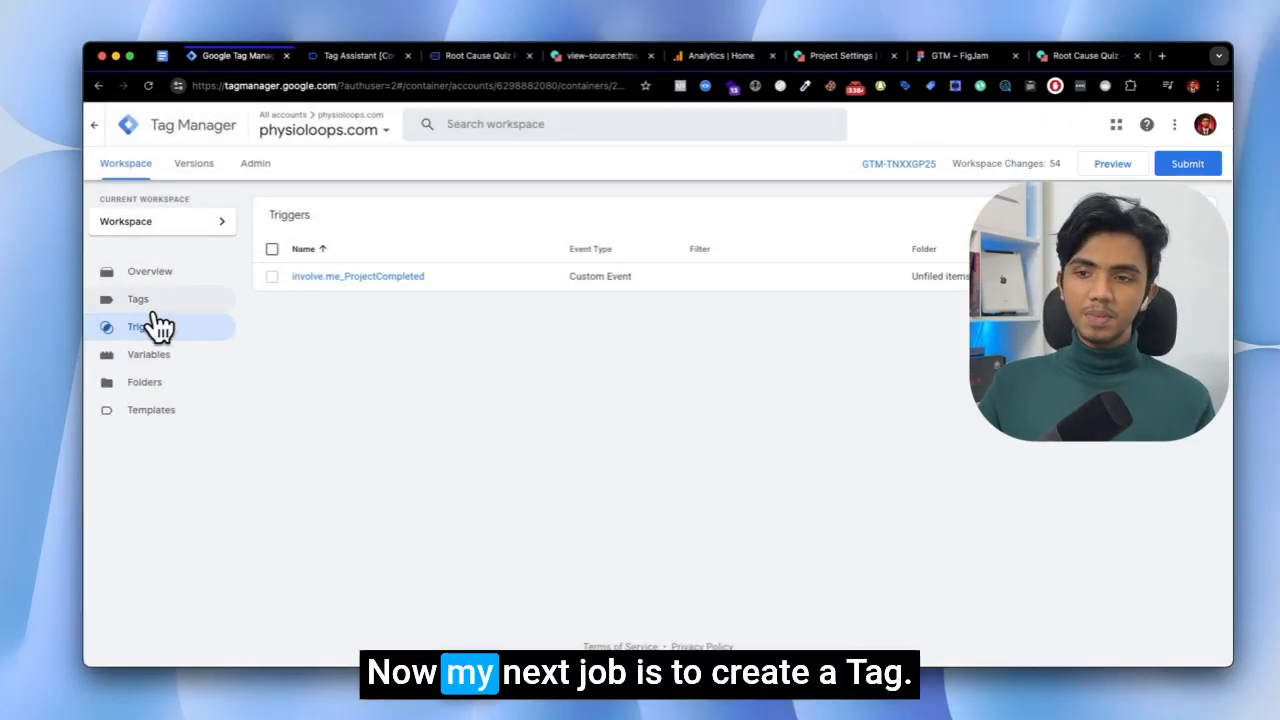
Start a new tag in the container and choose the Google Tag type from the Google Analytics category.
left_click(153, 307)
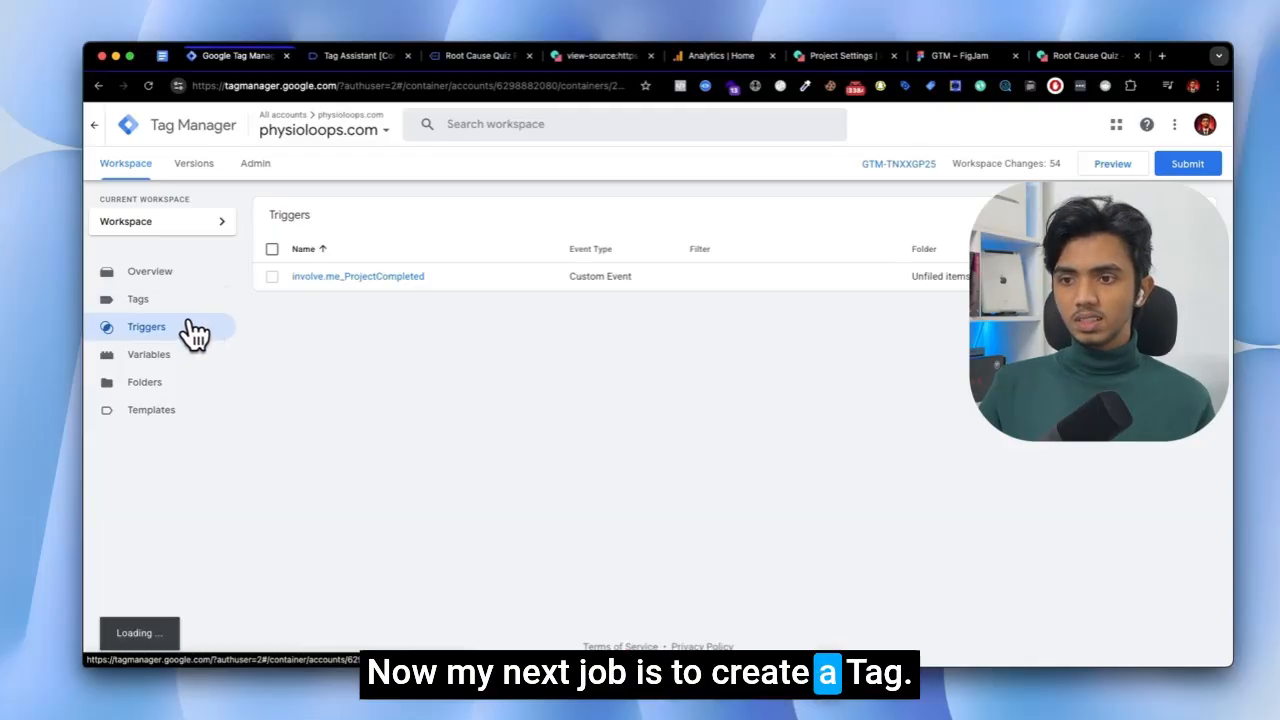
left_click(157, 303)
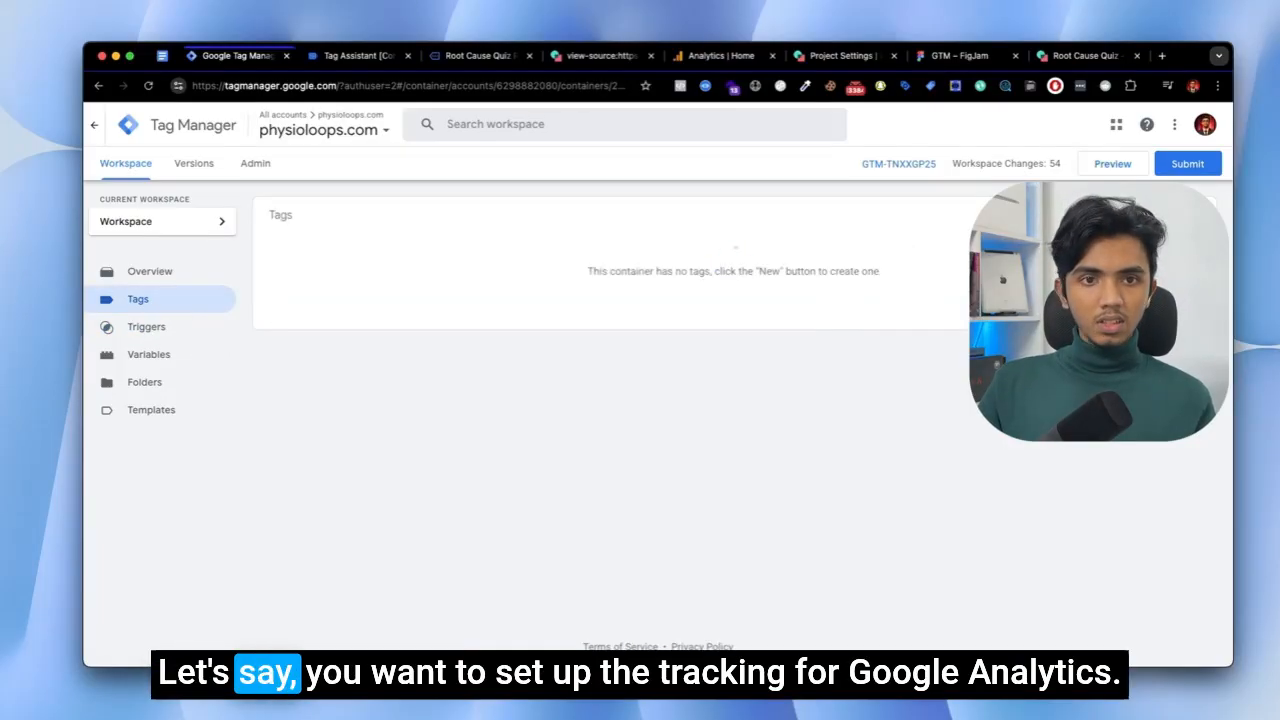
left_click(1187, 214)
left_click(985, 235)
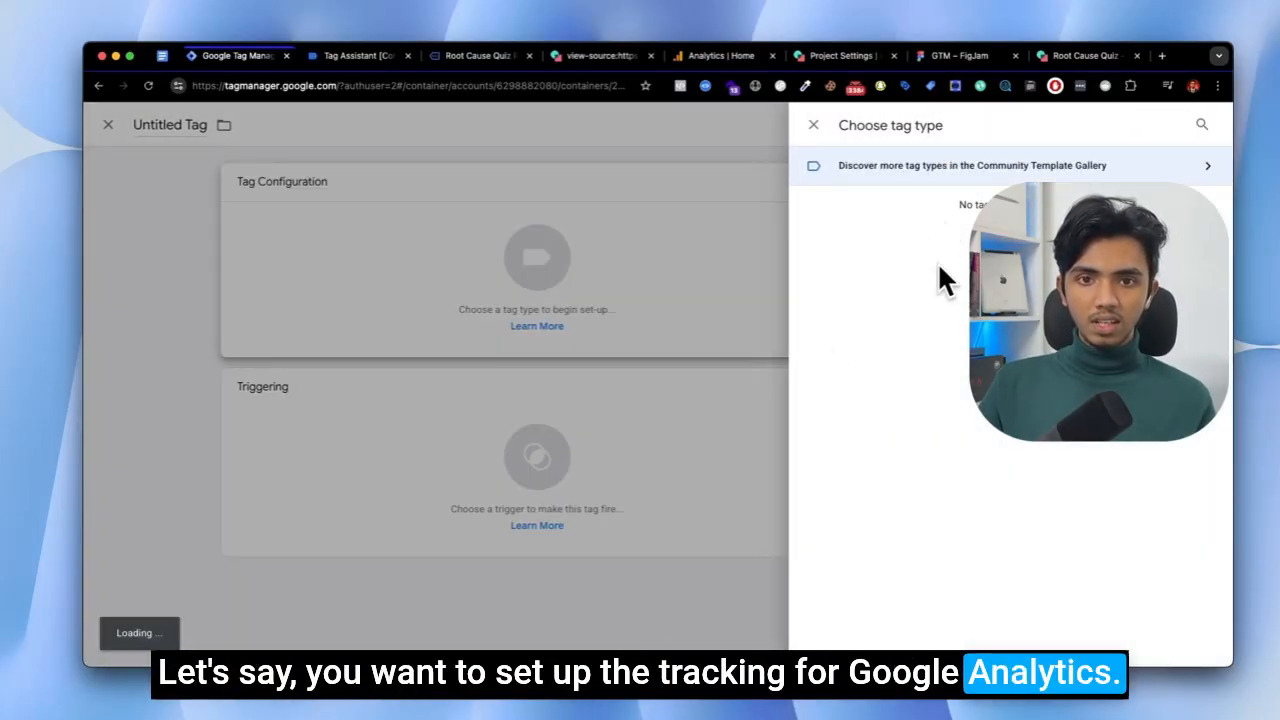
left_click(847, 246)
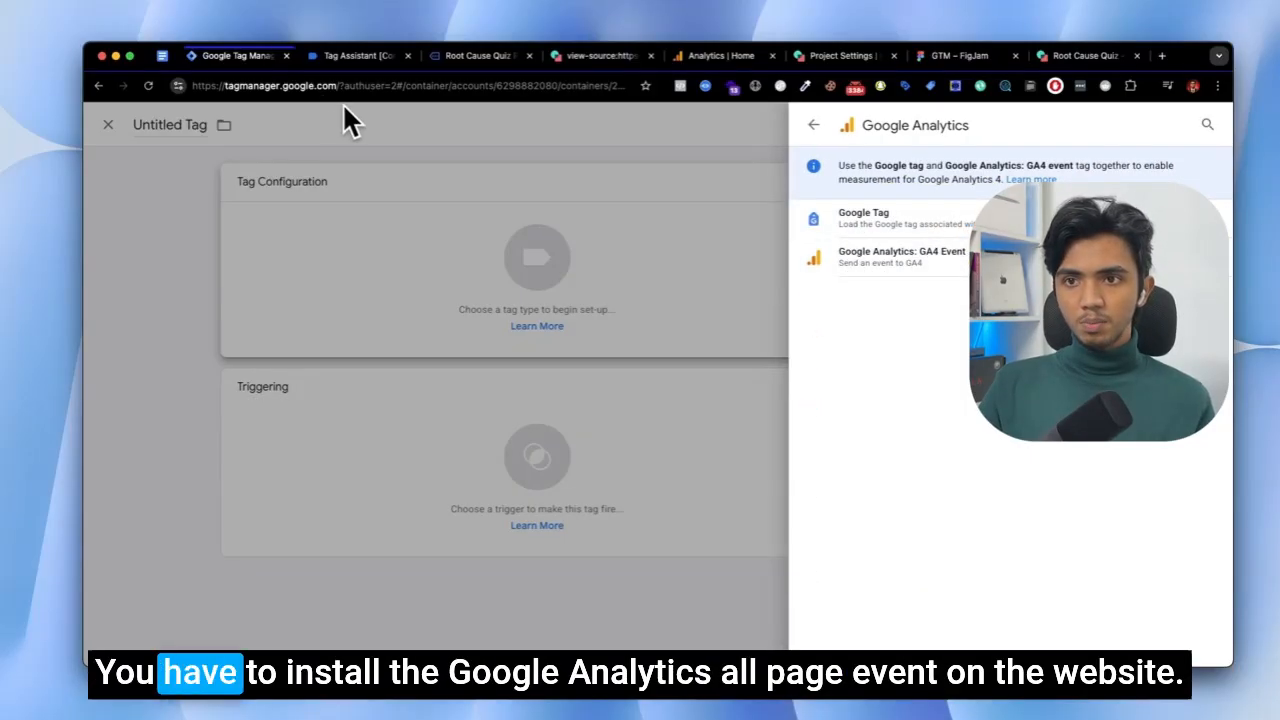
left_click(330, 58)
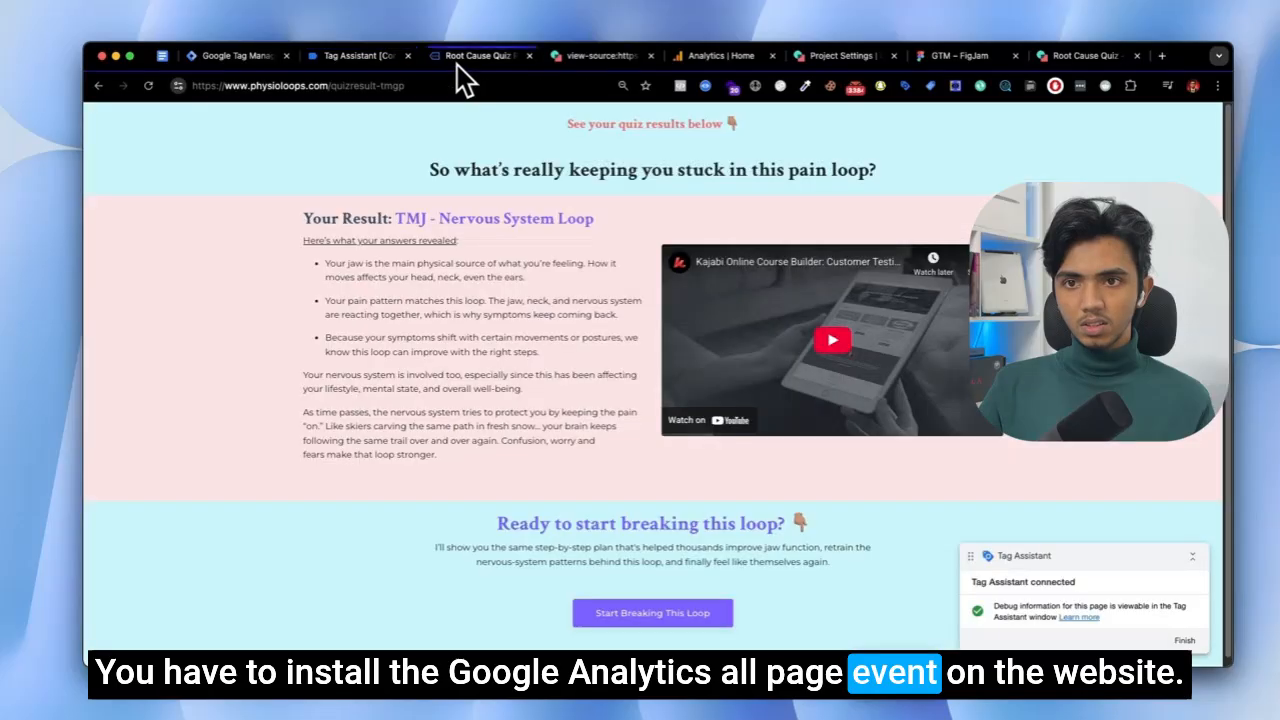
left_click(460, 58)
left_click(262, 57)
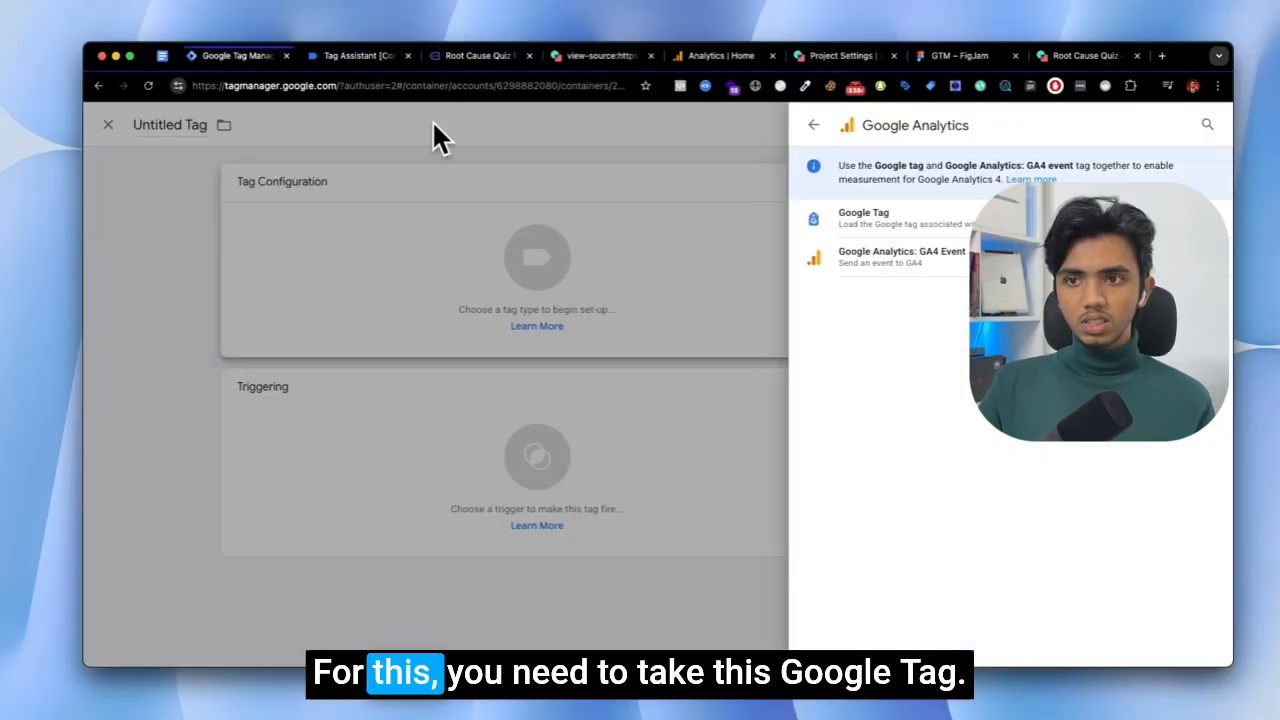
left_click(848, 222)
left_click(596, 324)
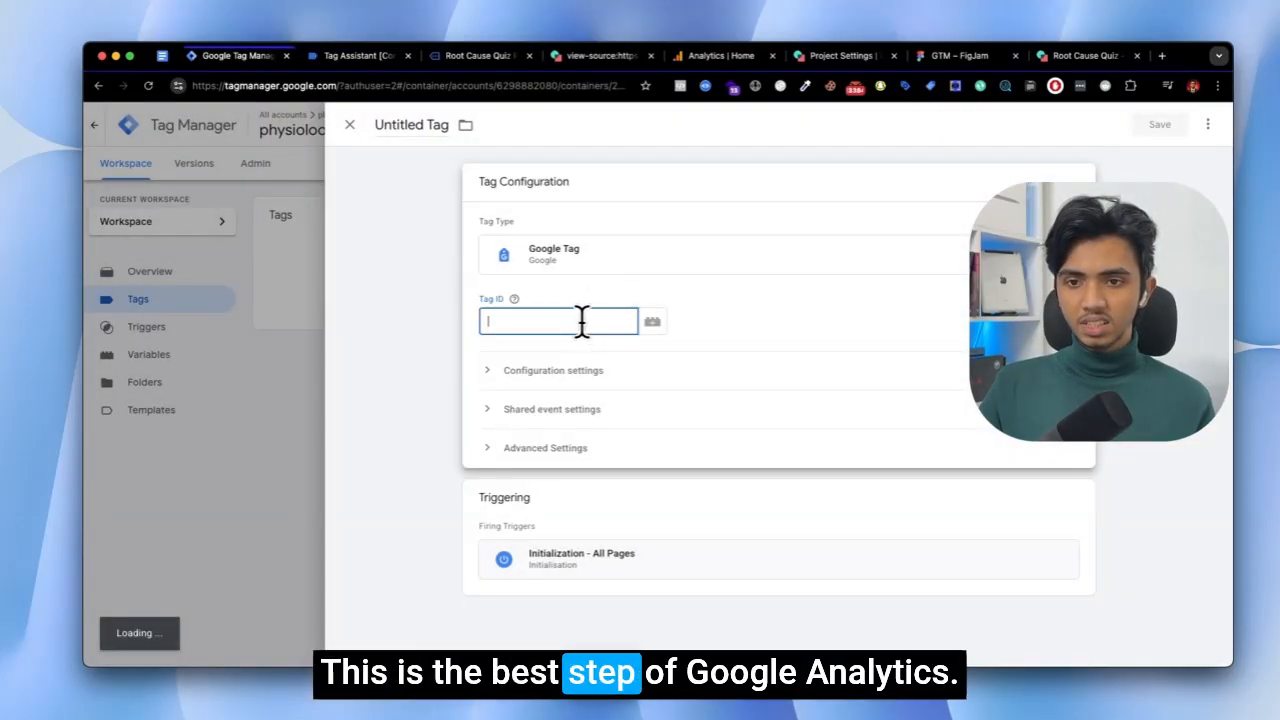
left_click(495, 295)
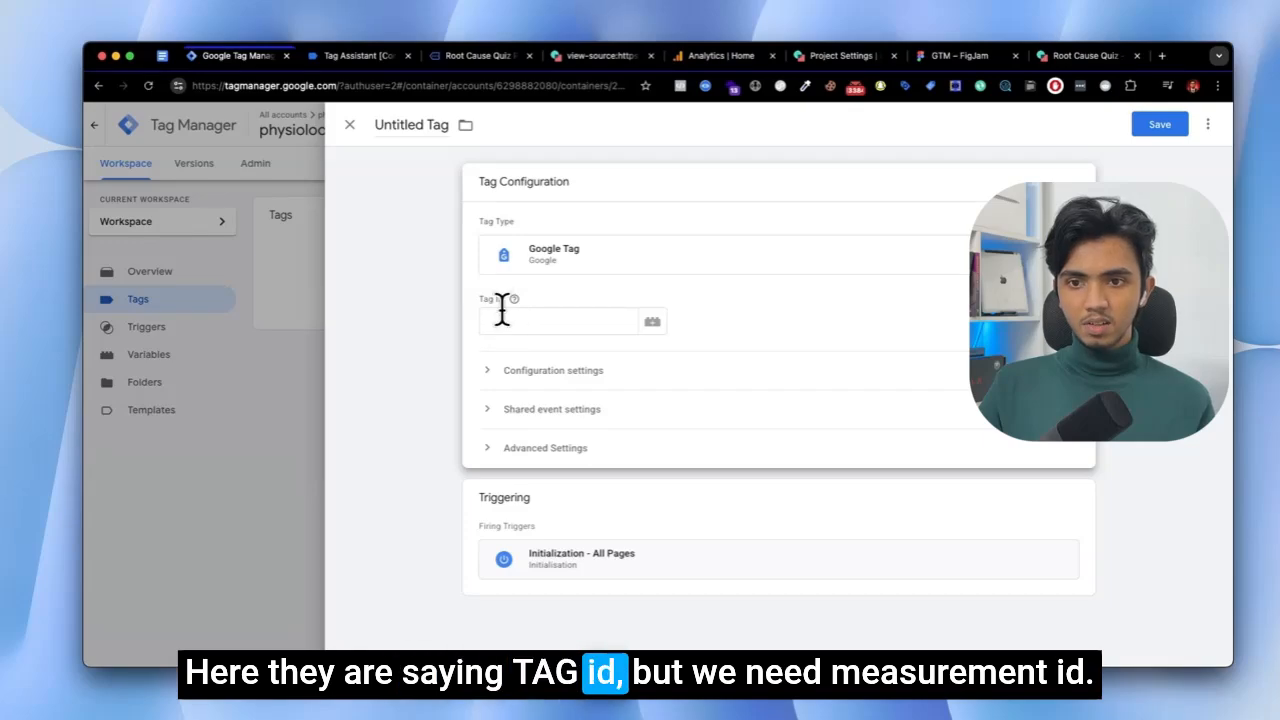
Switch to Google Analytics and copy the measurement ID of the Demo property's "test" web data stream.
left_click(720, 55)
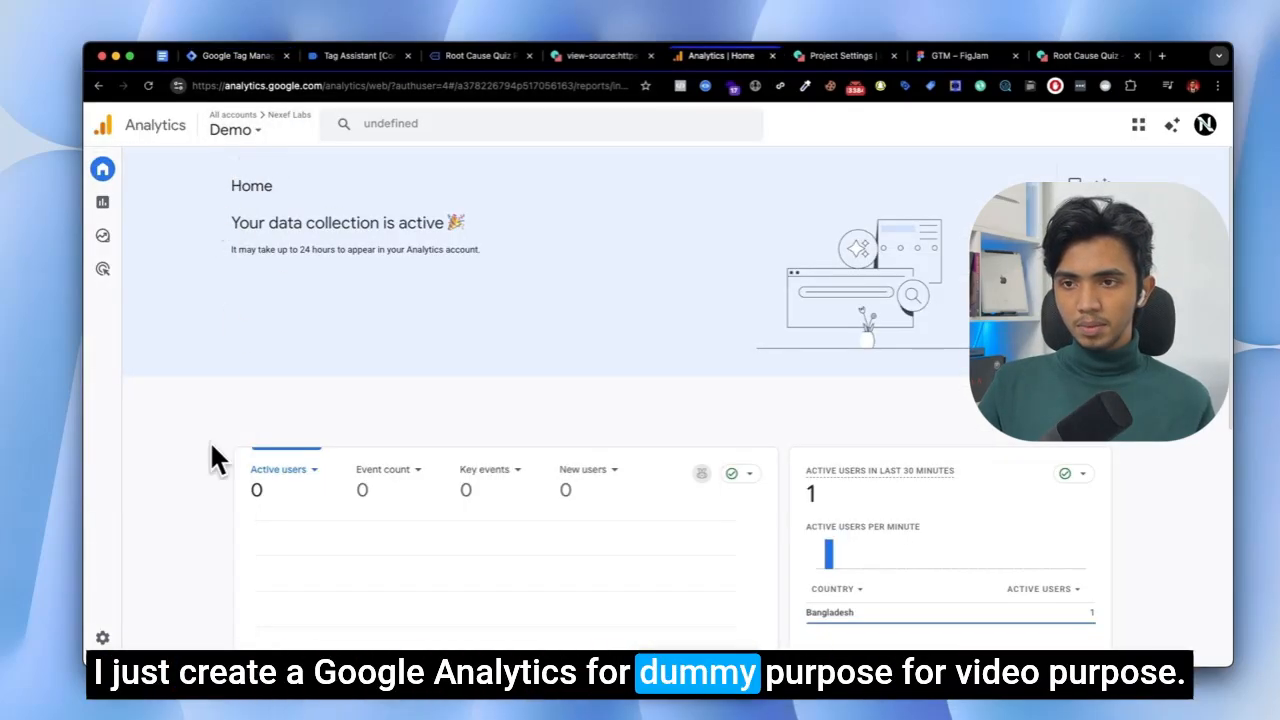
left_click(105, 640)
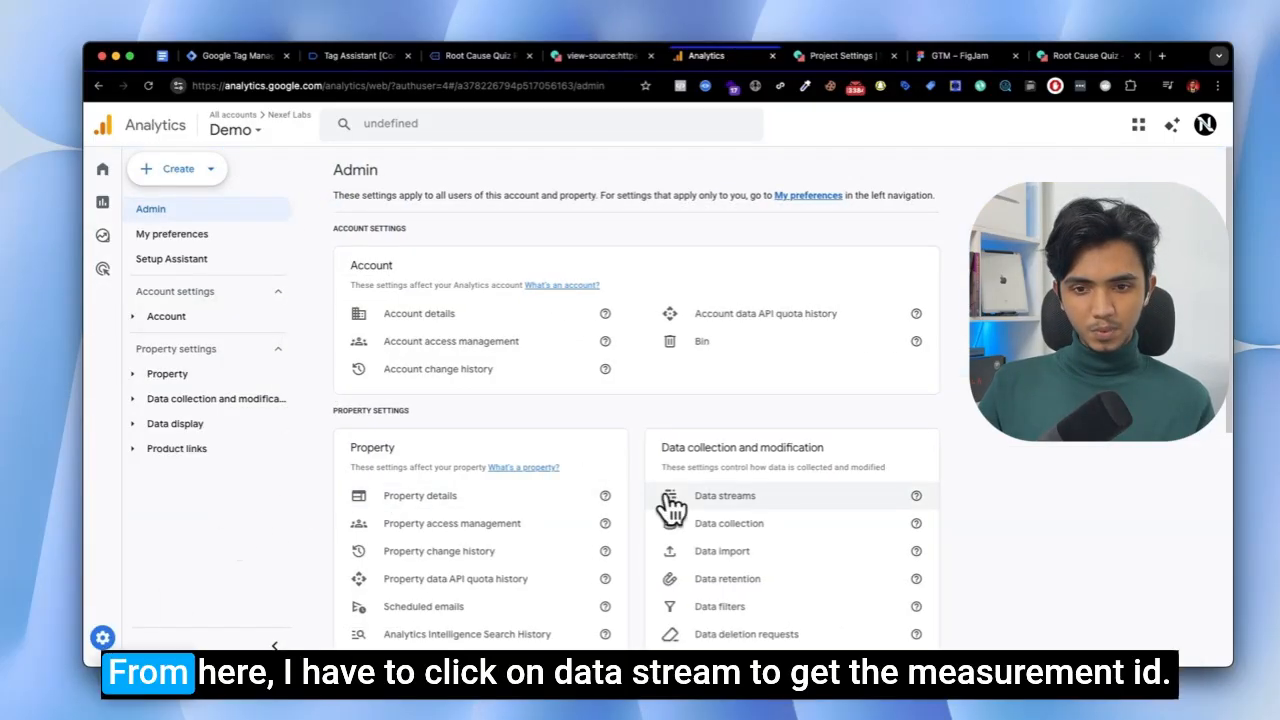
left_click(735, 505)
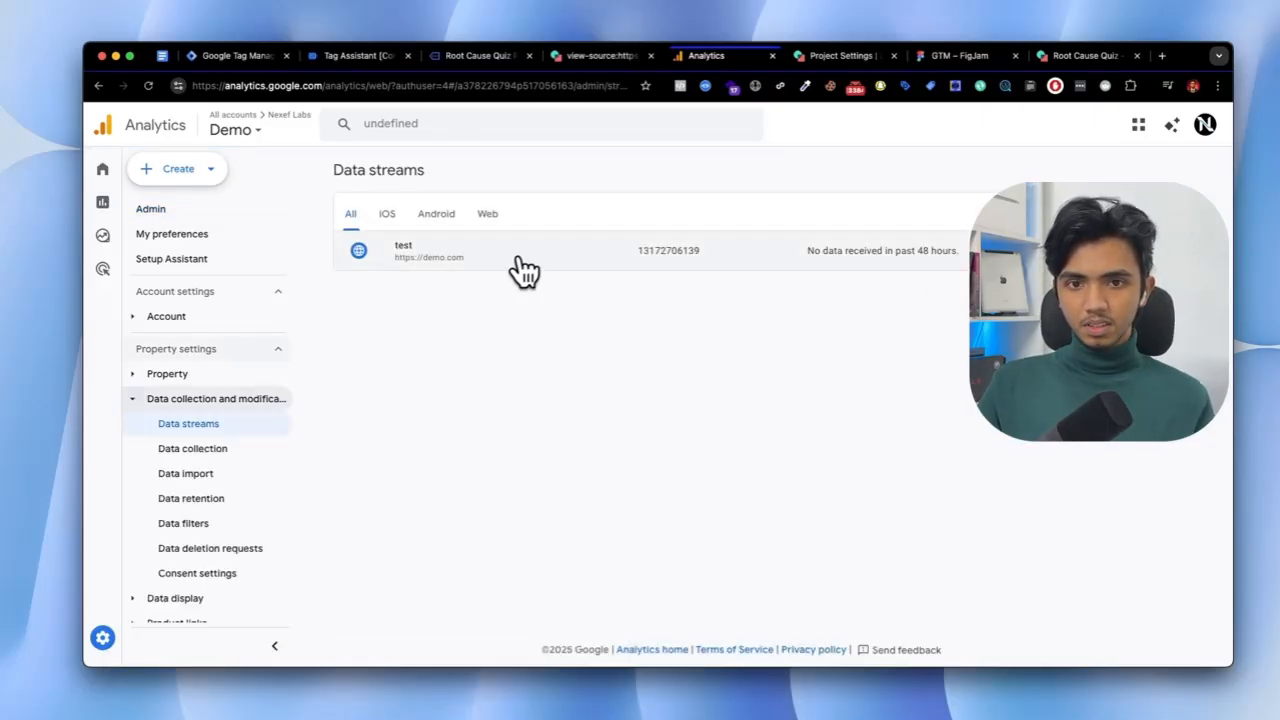
left_click(549, 274)
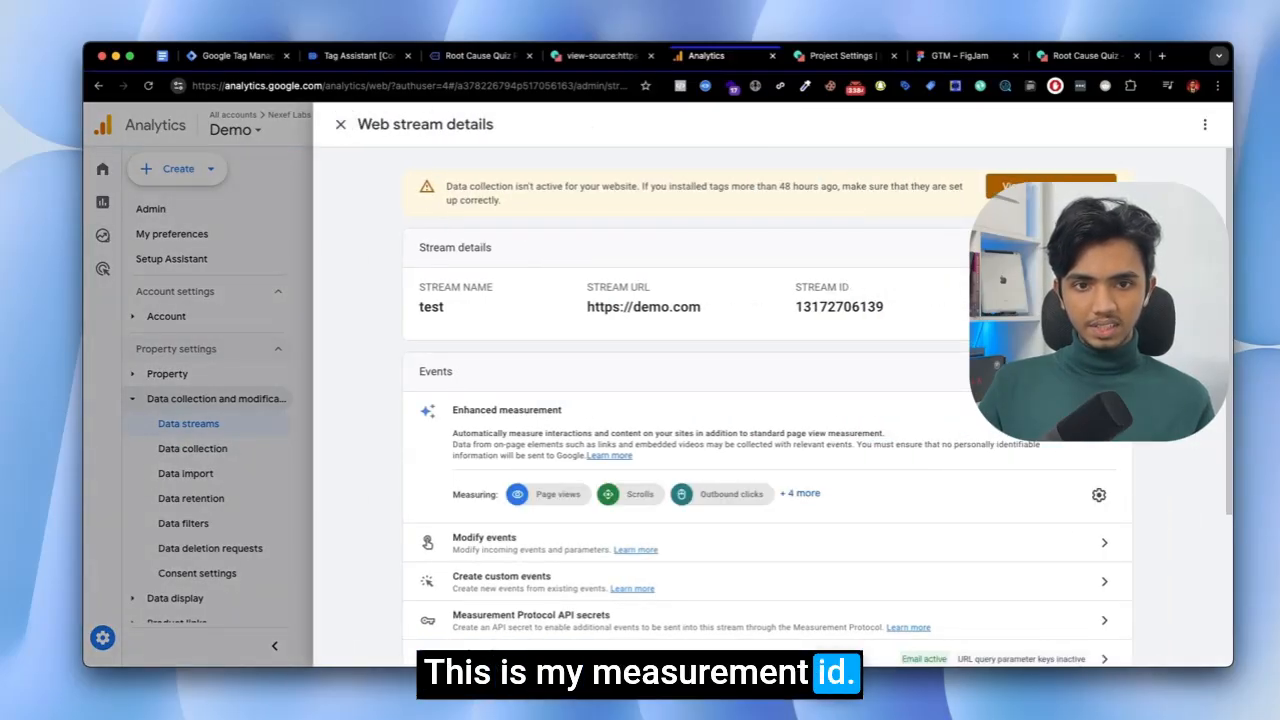
left_click(1095, 307)
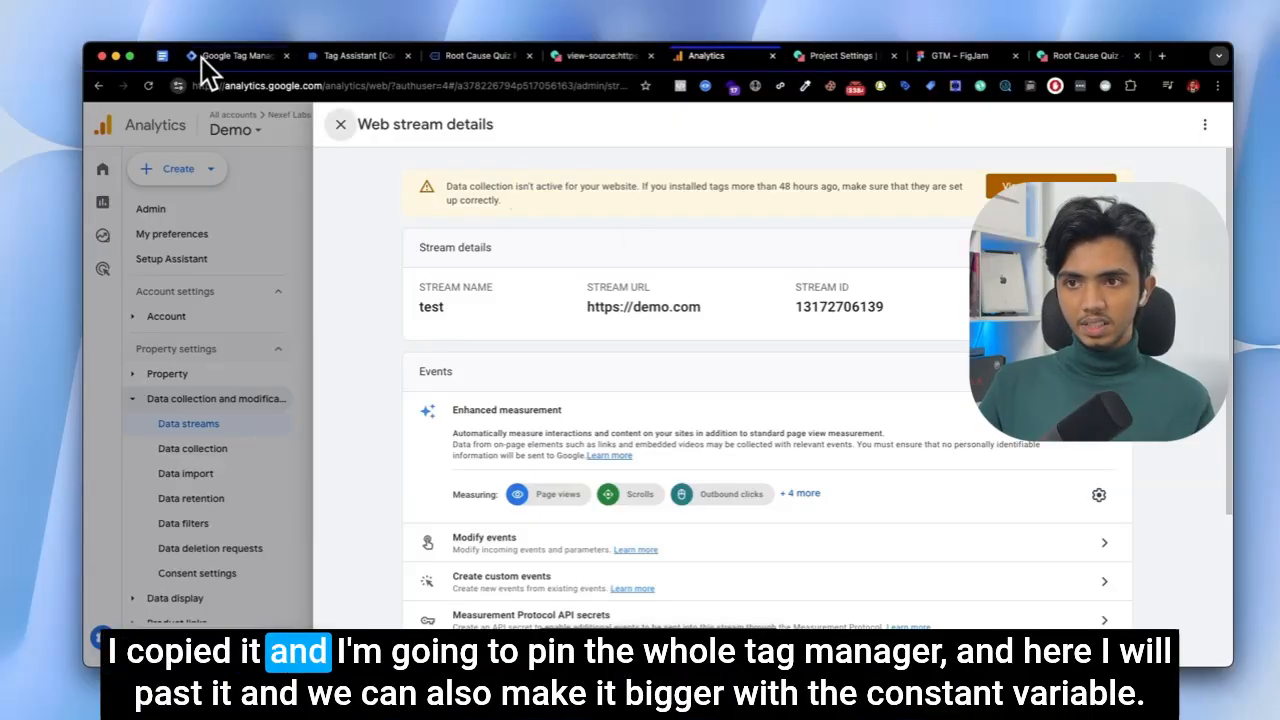
Return to Google Tag Manager and paste the copied measurement ID as the Google Tag's tag ID.
left_click(232, 56)
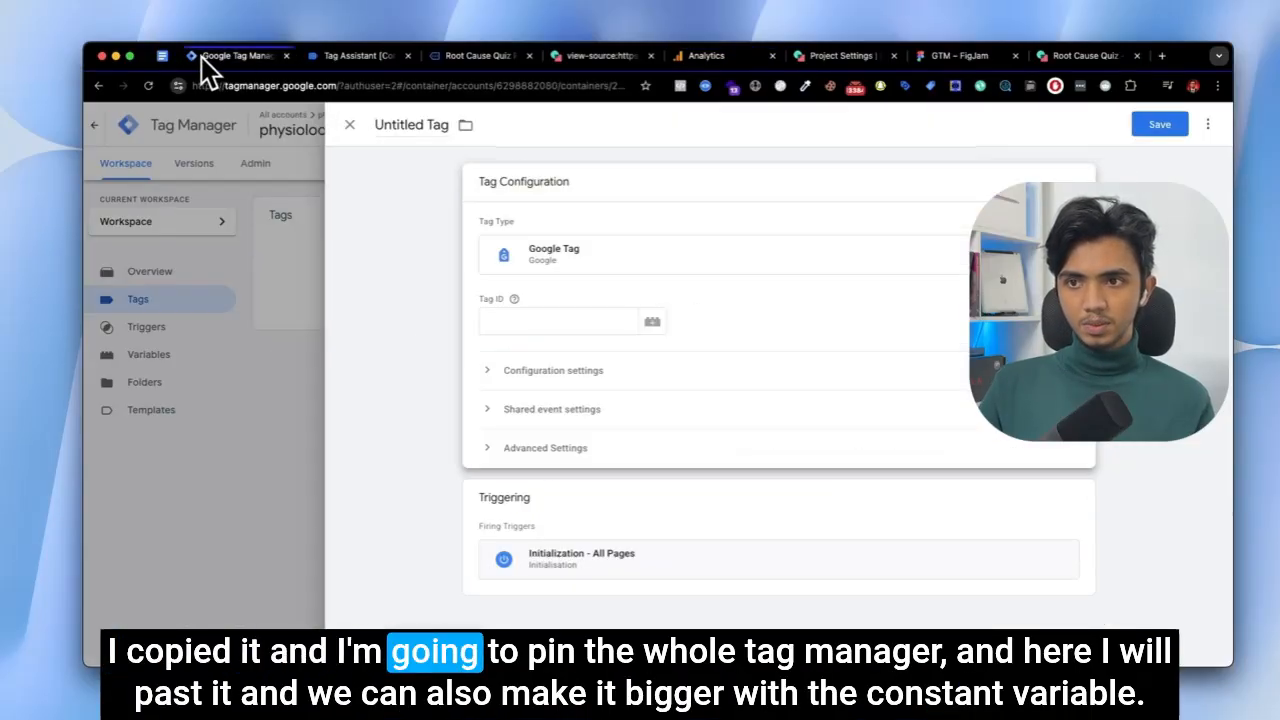
left_click(500, 320)
key("super+v")
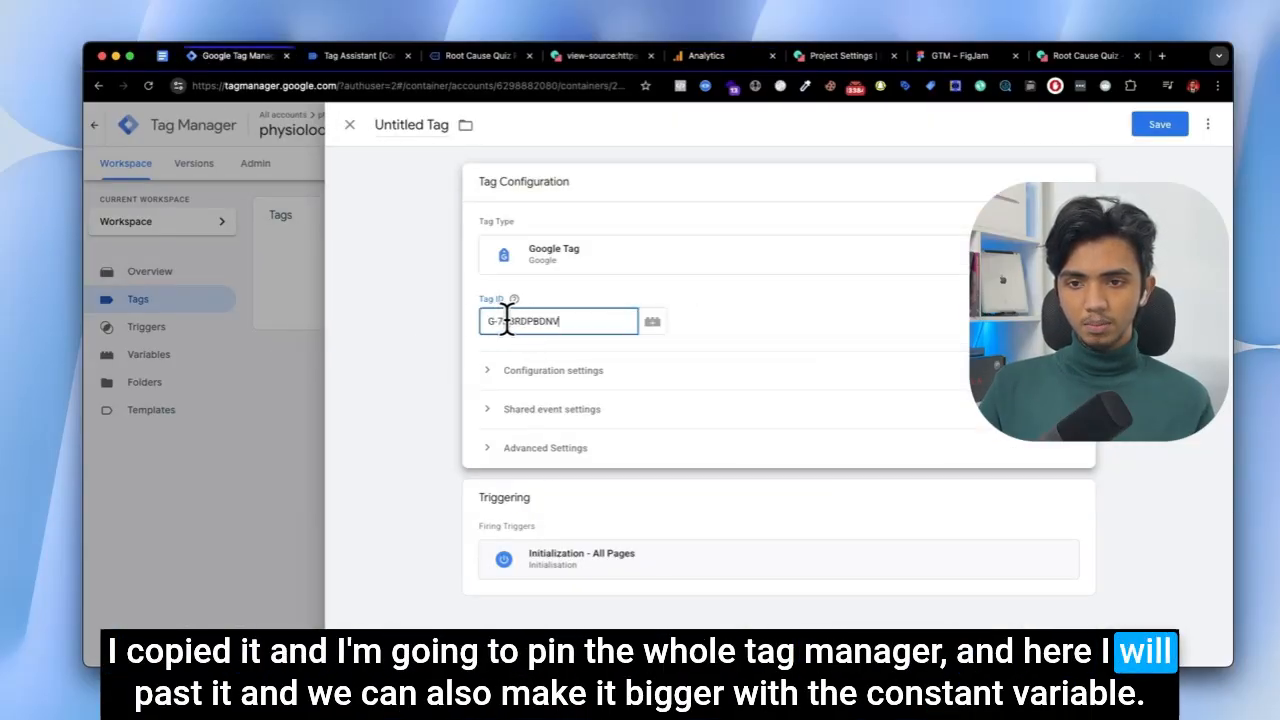
left_click(505, 373)
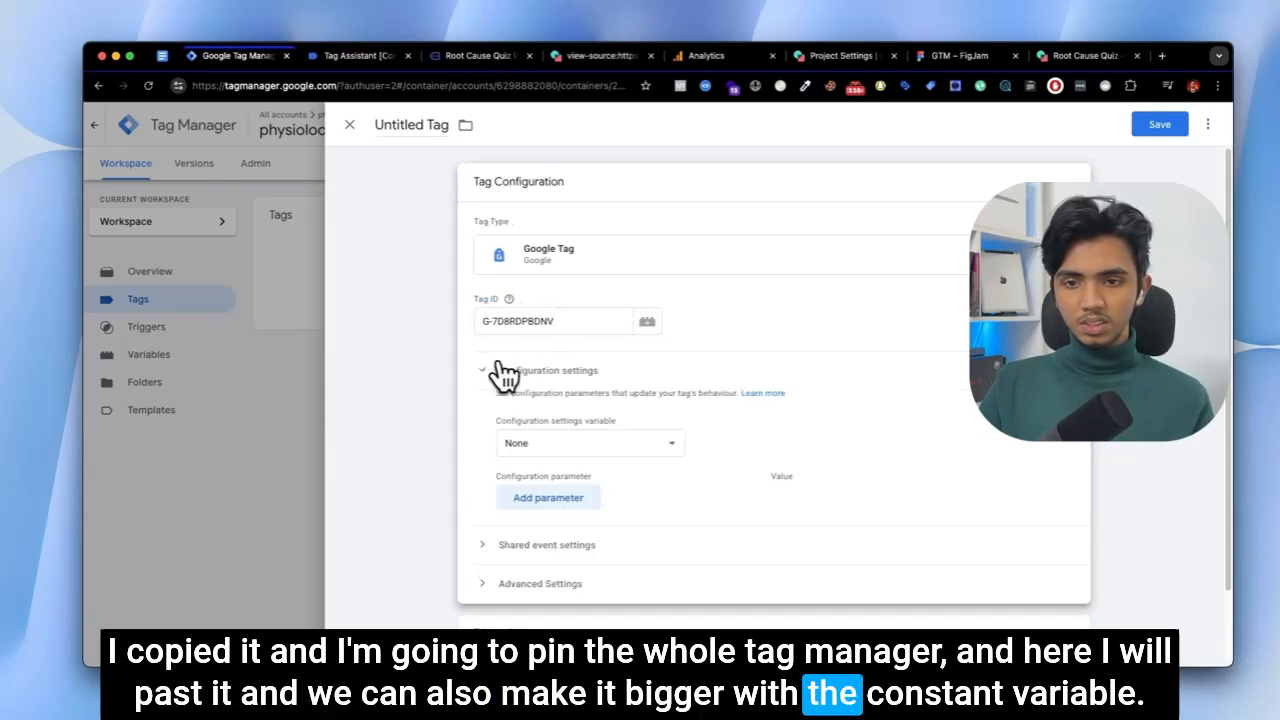
left_click(490, 547)
left_click(495, 548)
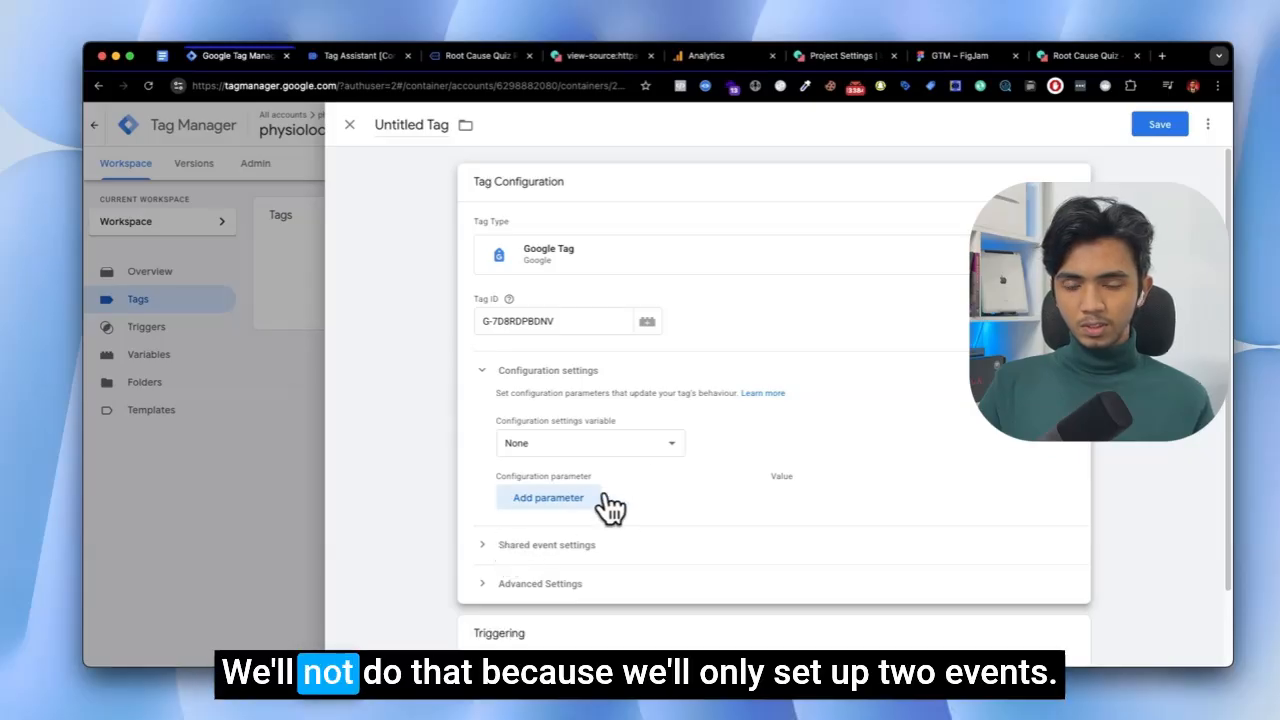
scroll(560, 510, "down", 1)
scroll(549, 518, "down", 1)
scroll(518, 515, "up", 1)
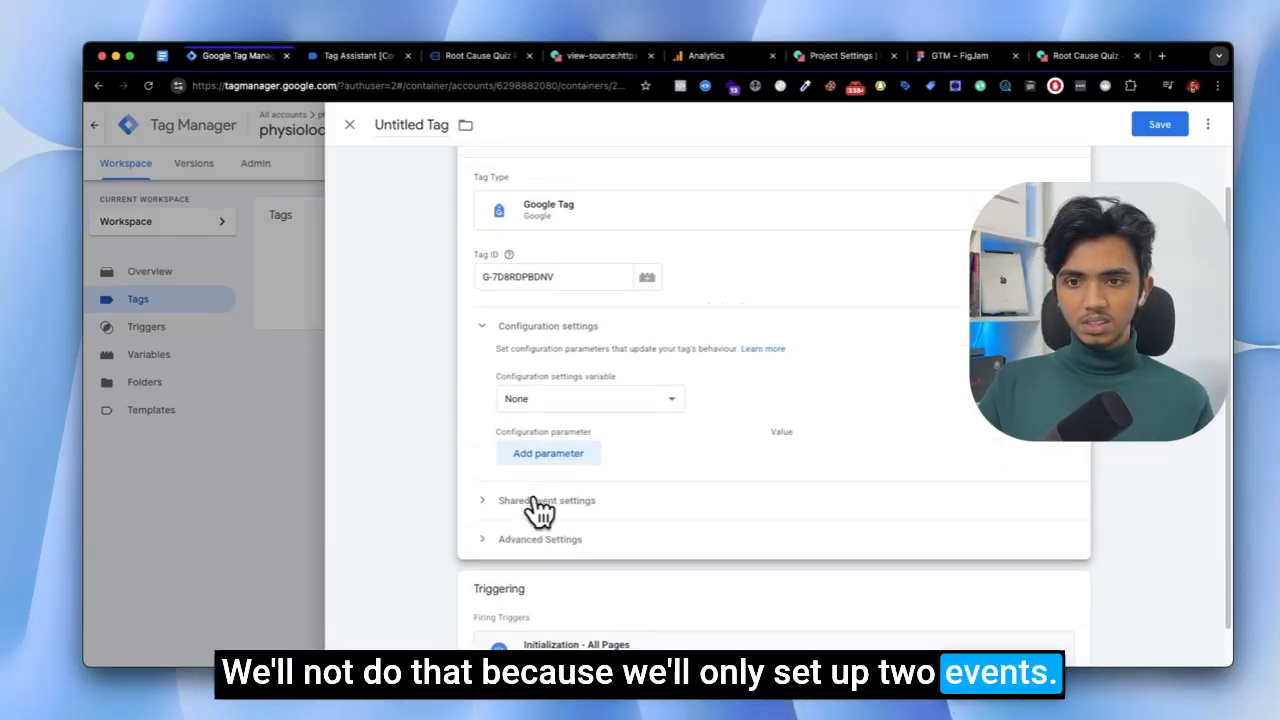
scroll(528, 470, "up", 1)
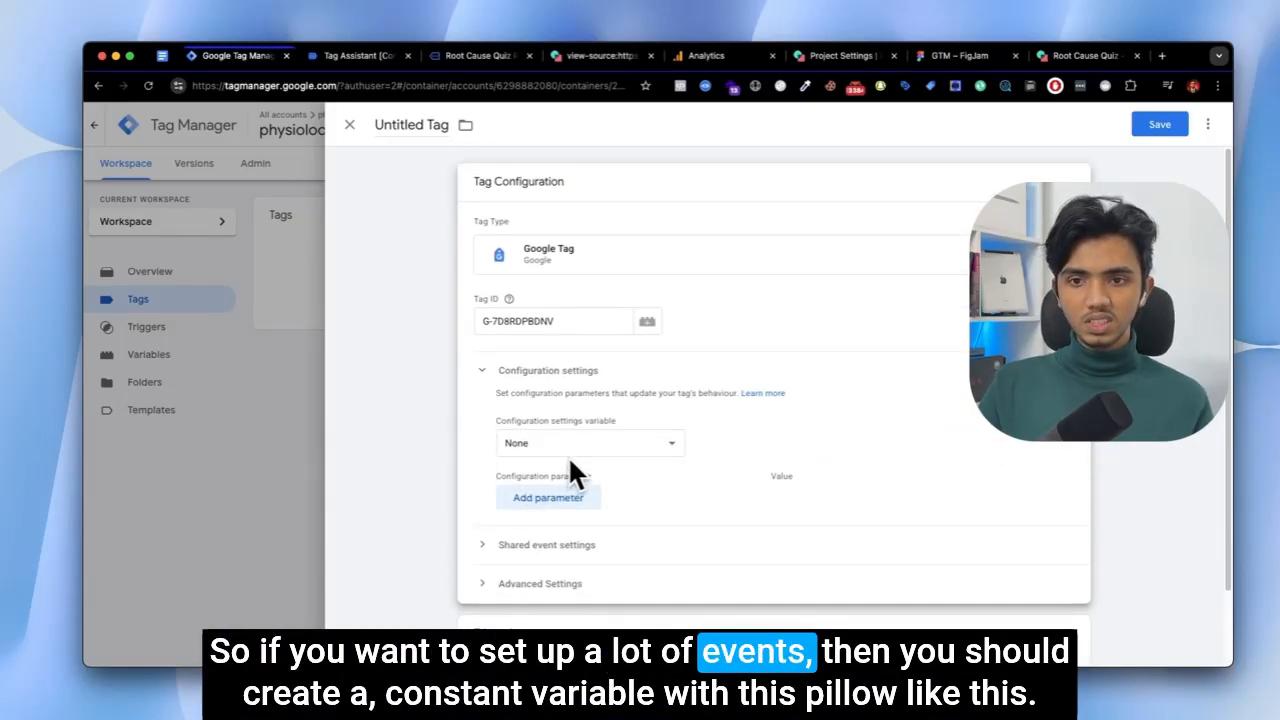
left_click(526, 322)
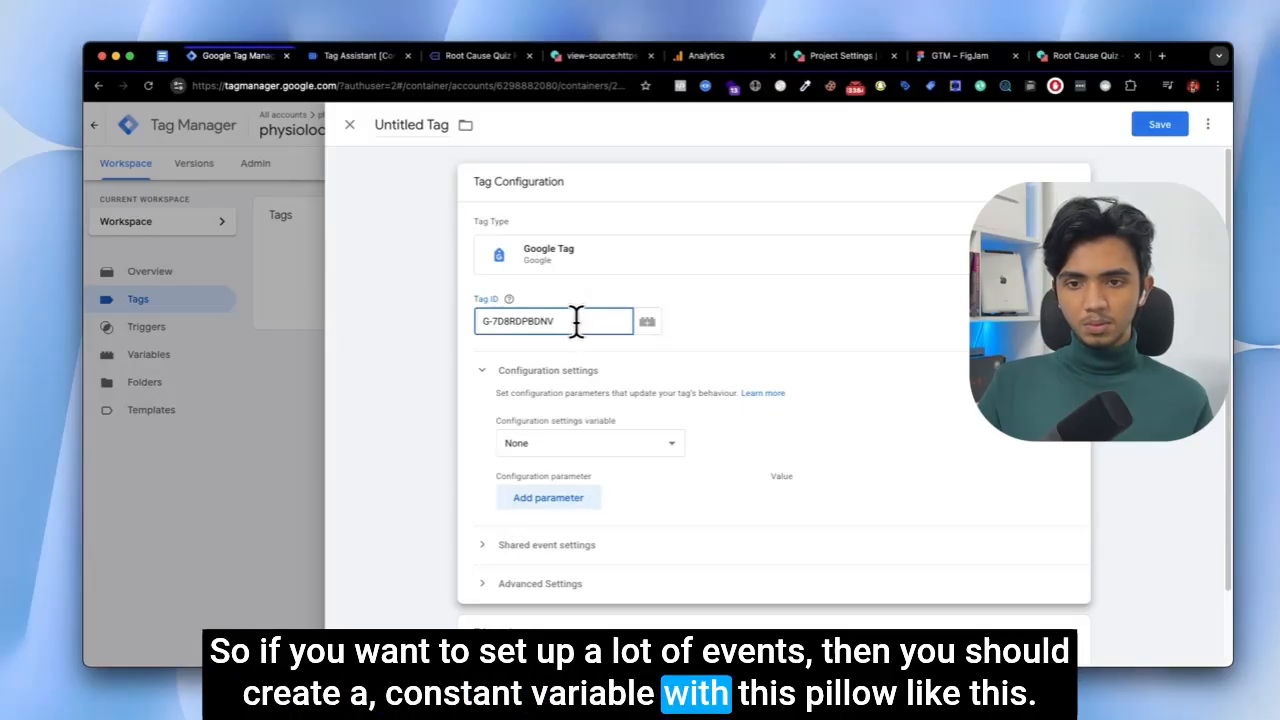
left_click_drag(576, 320, 470, 320)
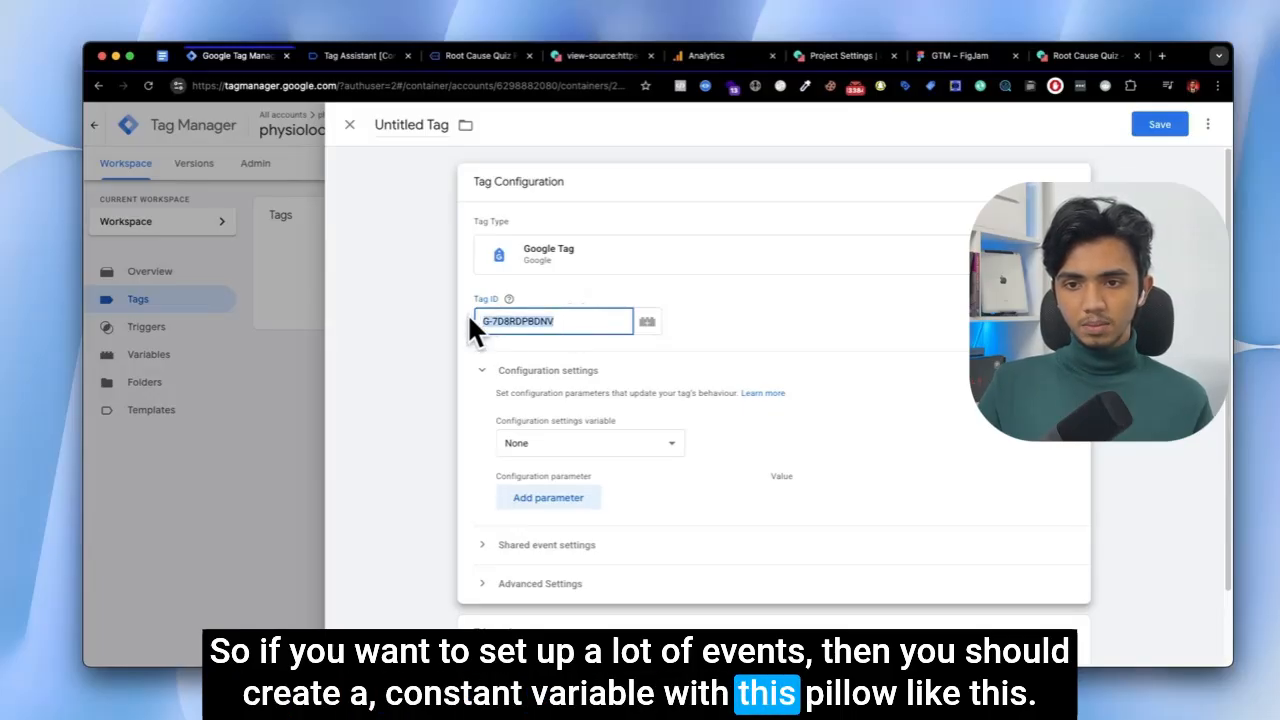
left_click(646, 322)
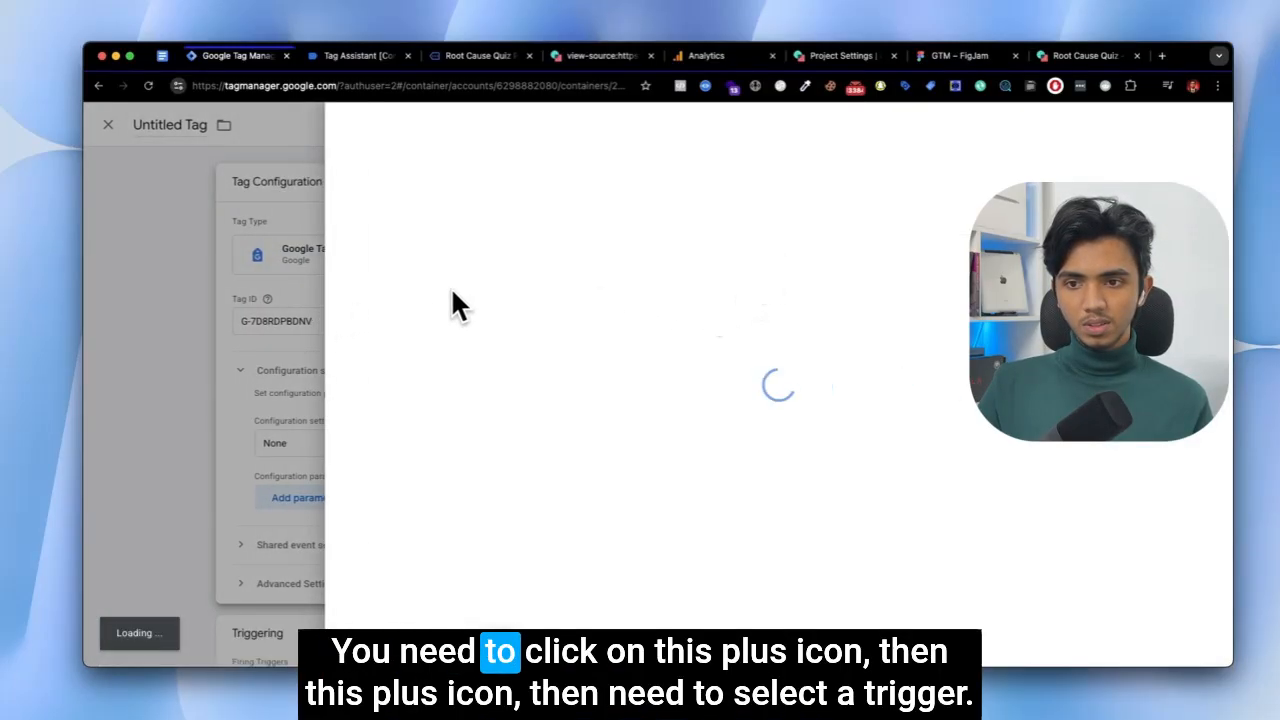
left_click(1193, 125)
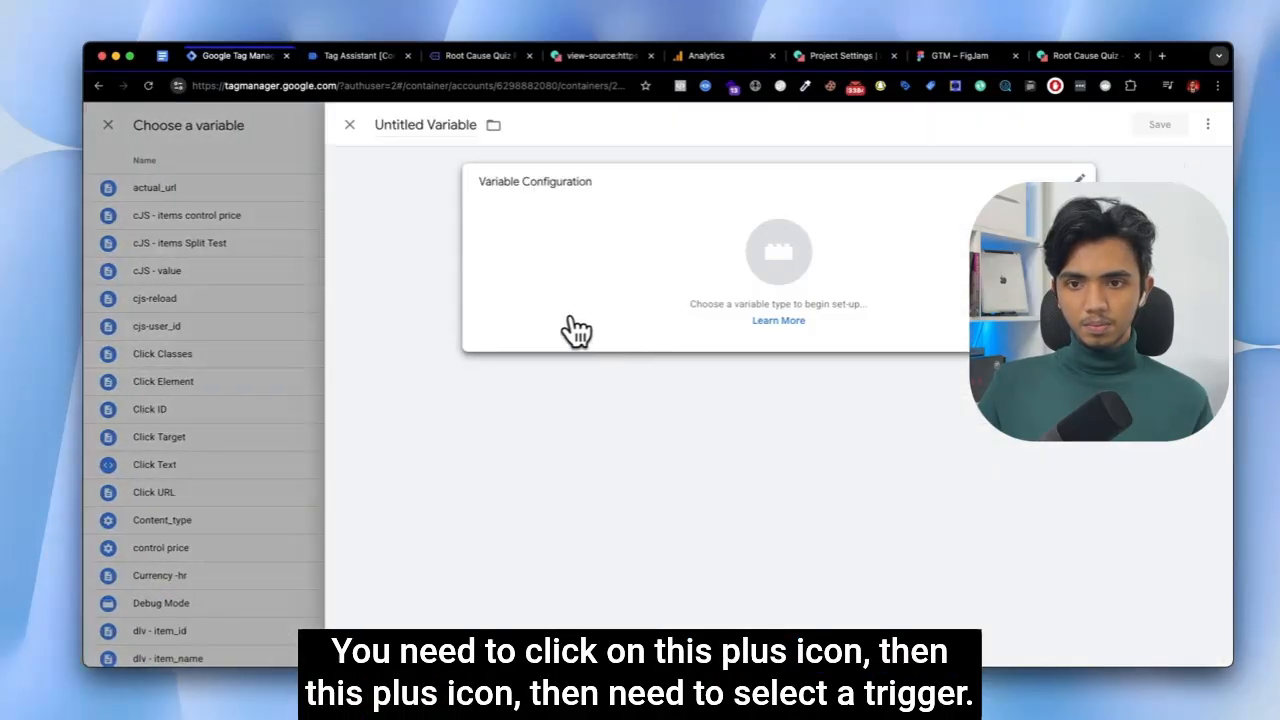
left_click(575, 330)
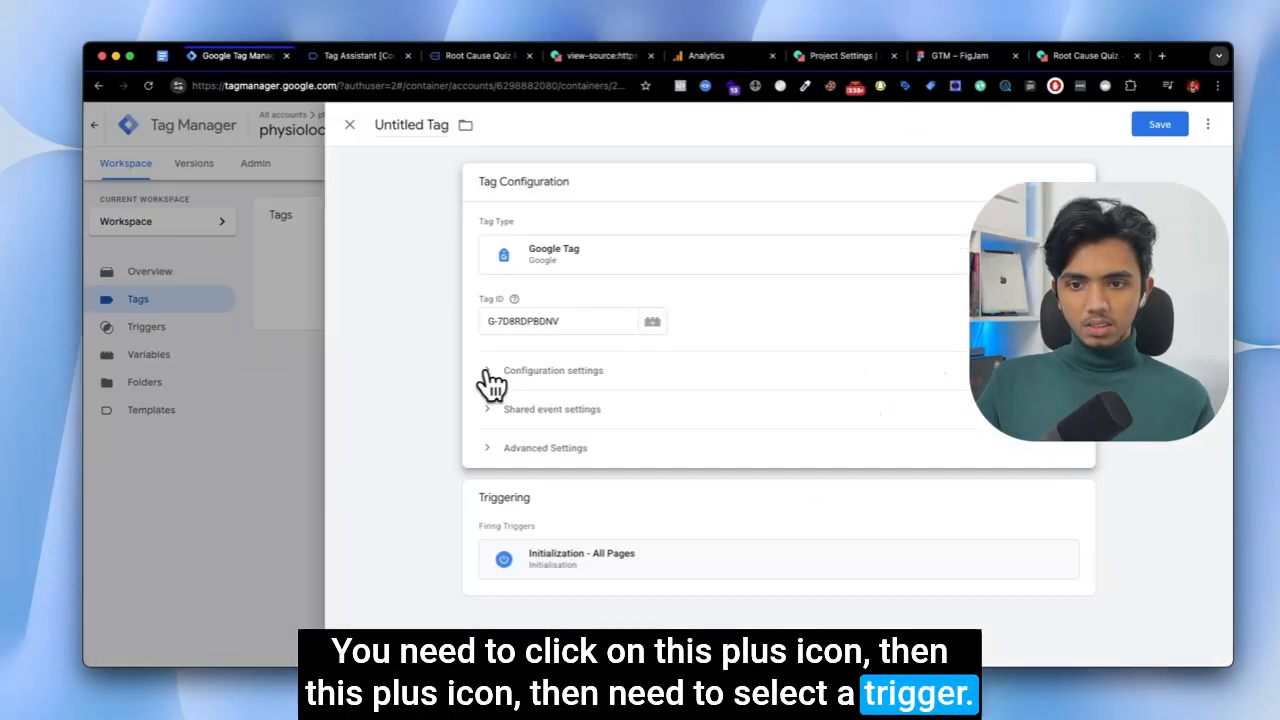
Add the configuration parameter send_page_view with the value true to the Google Tag's configuration settings.
left_click(491, 378)
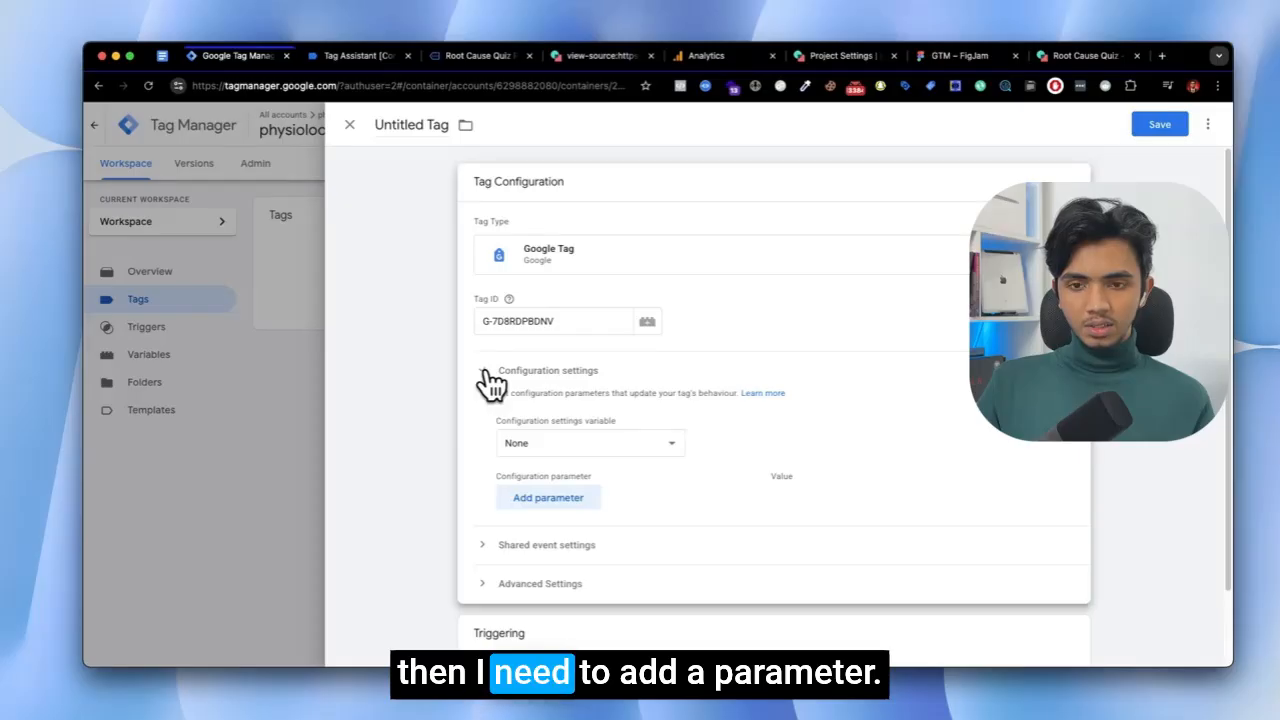
left_click(522, 499)
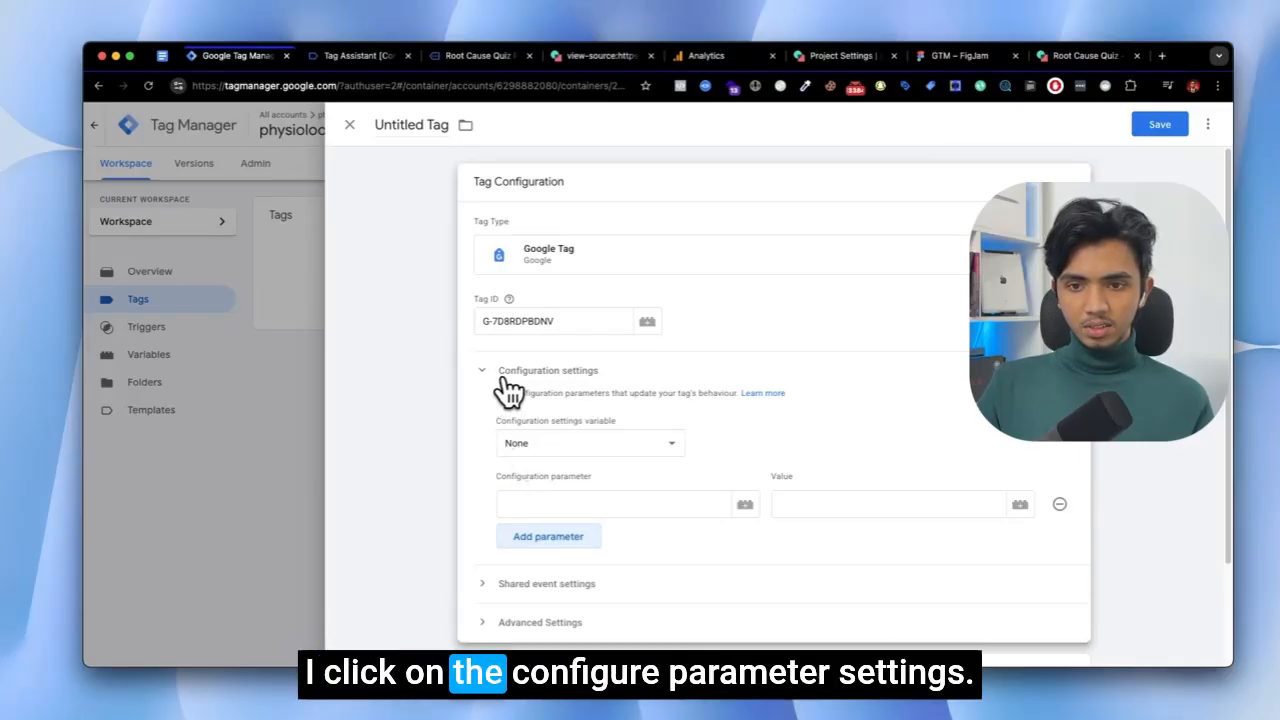
left_click(521, 506)
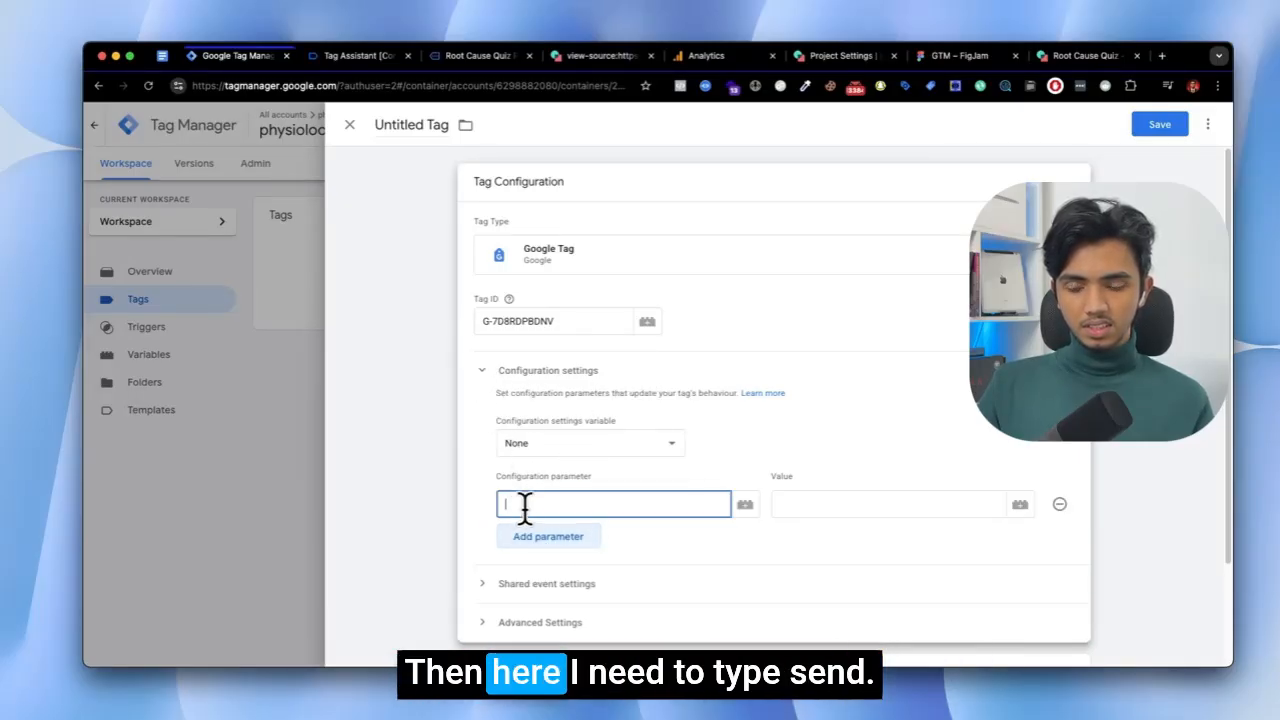
type("se")
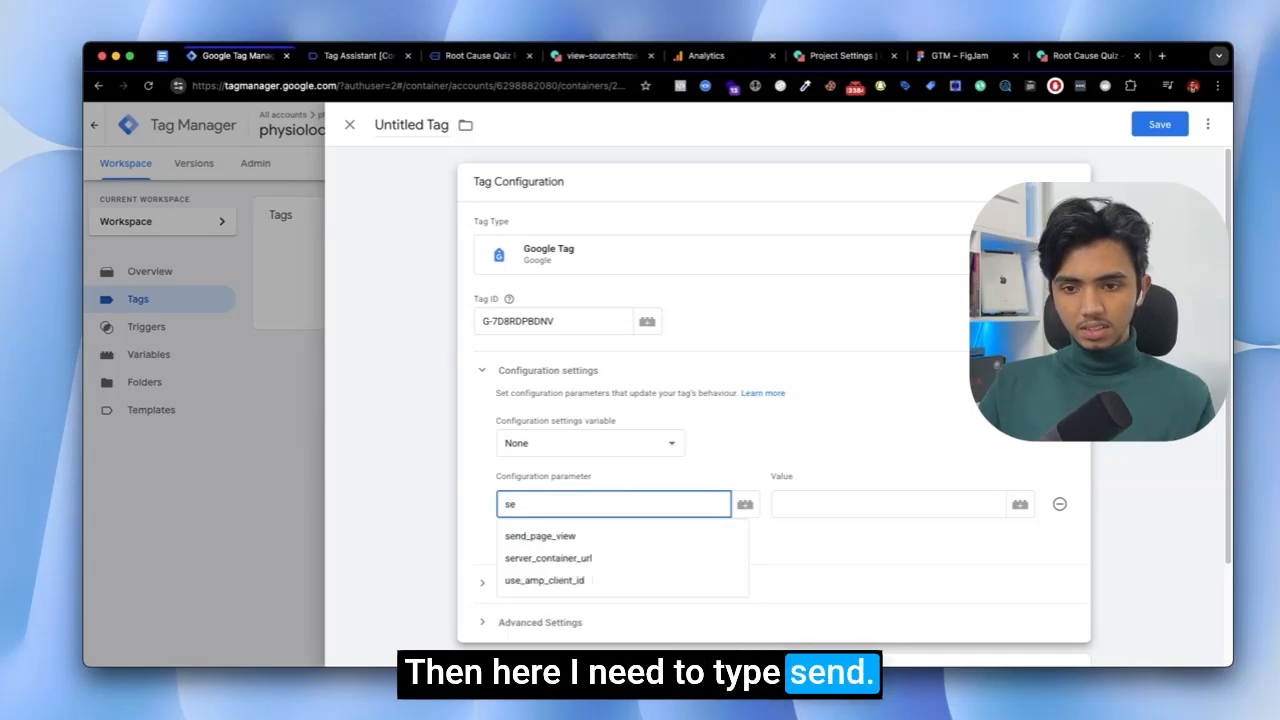
left_click(535, 534)
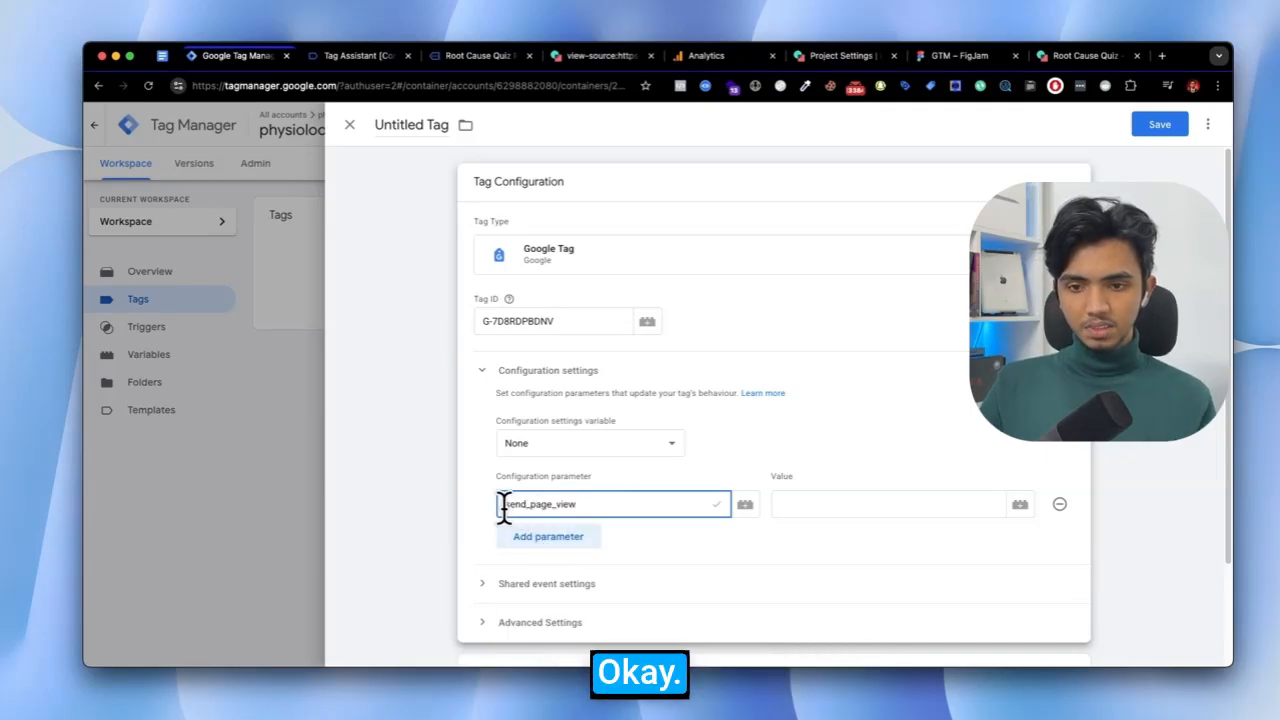
left_click_drag(504, 506, 600, 503)
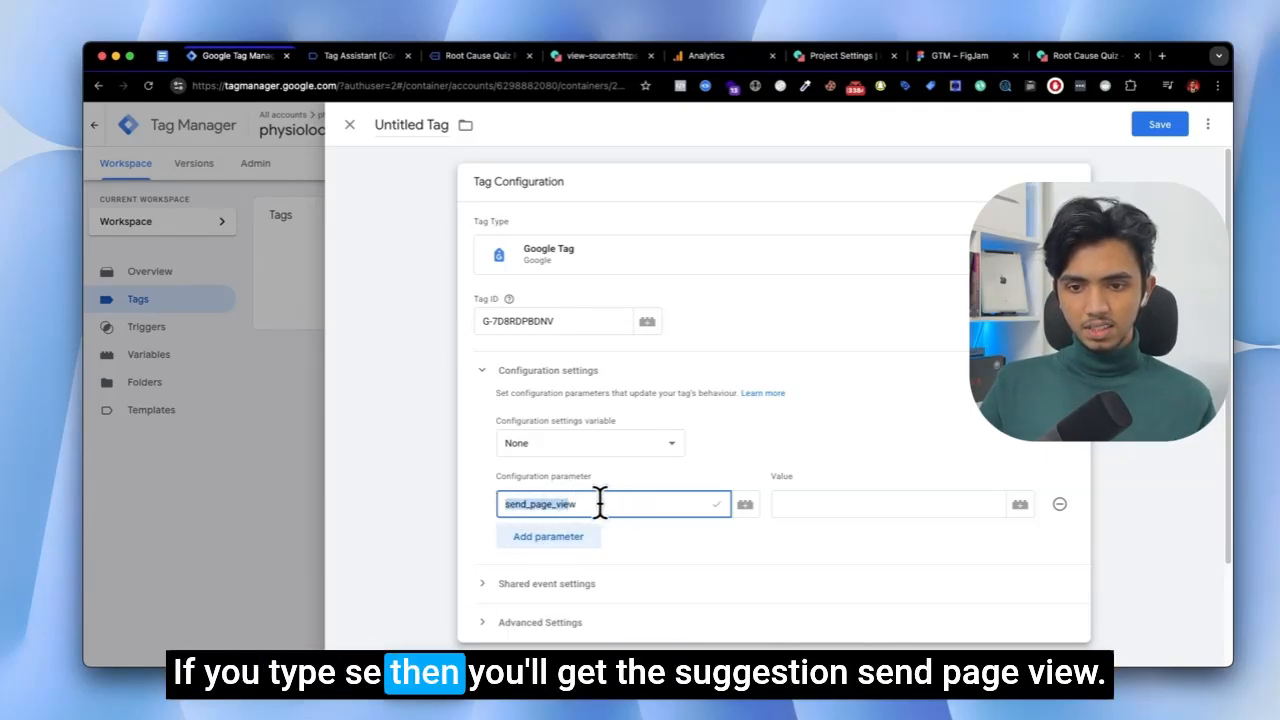
left_click(765, 503)
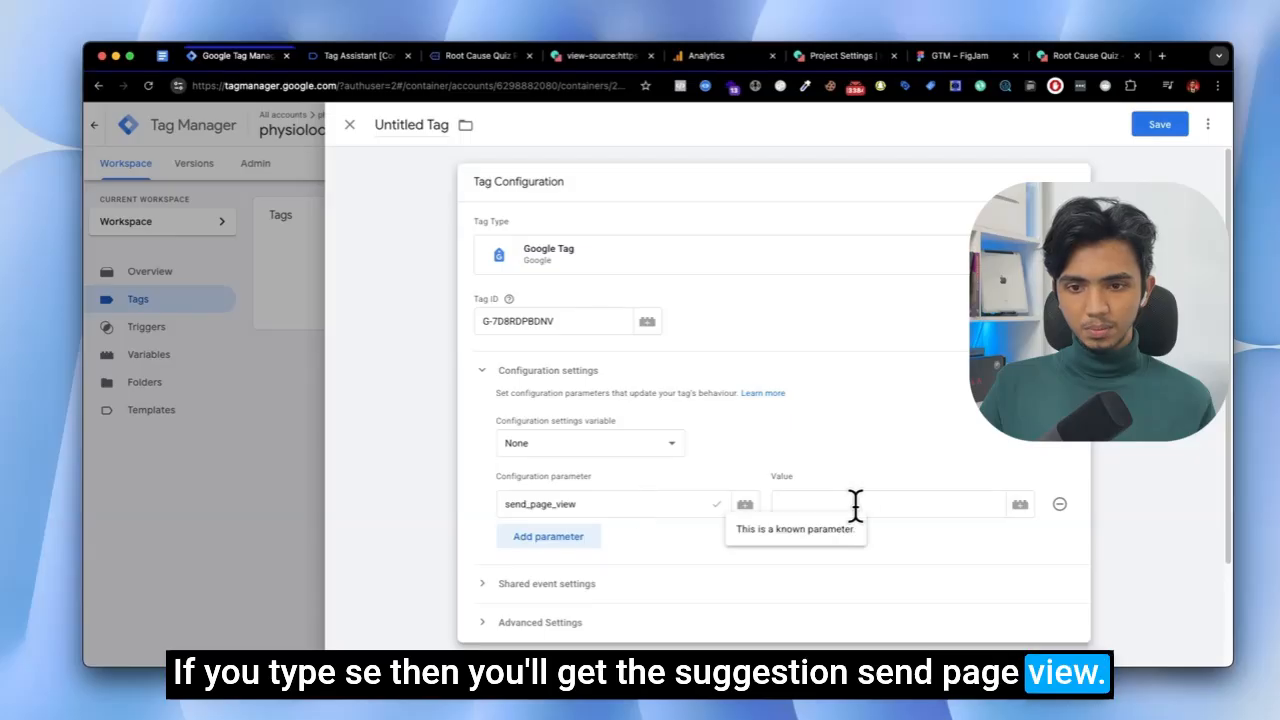
left_click(860, 504)
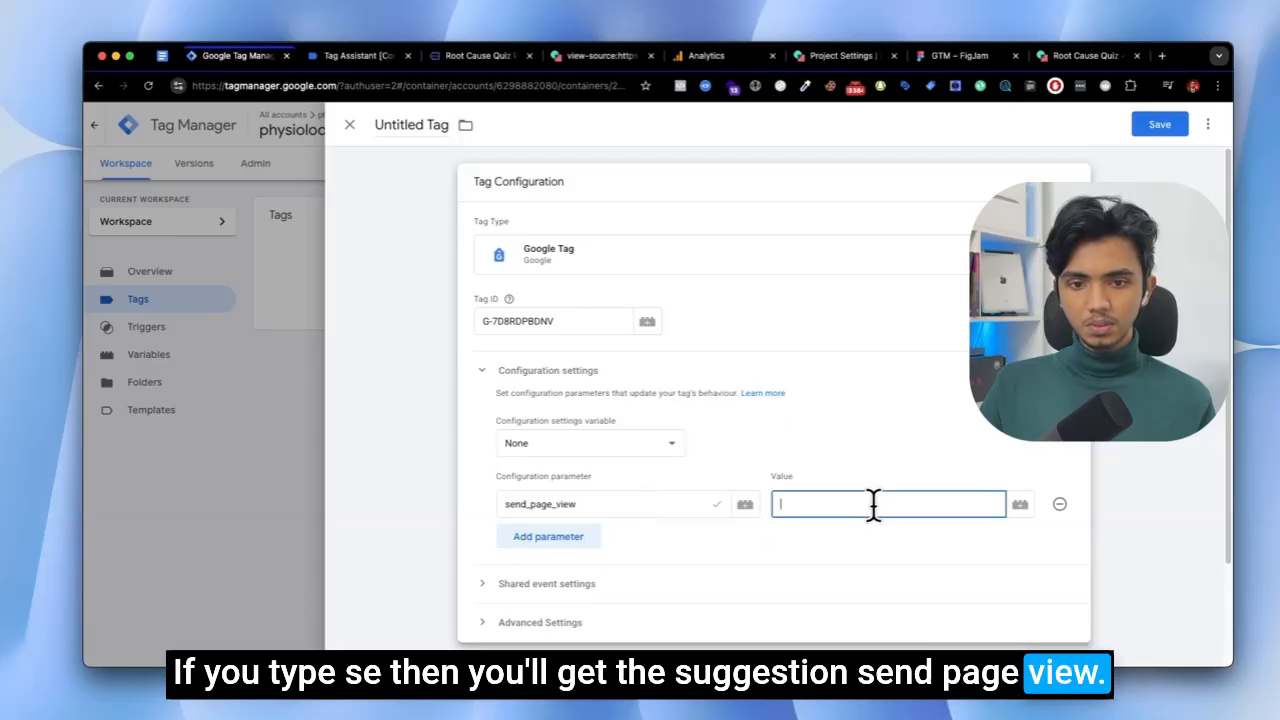
left_click_drag(500, 504, 541, 505)
left_click(529, 504)
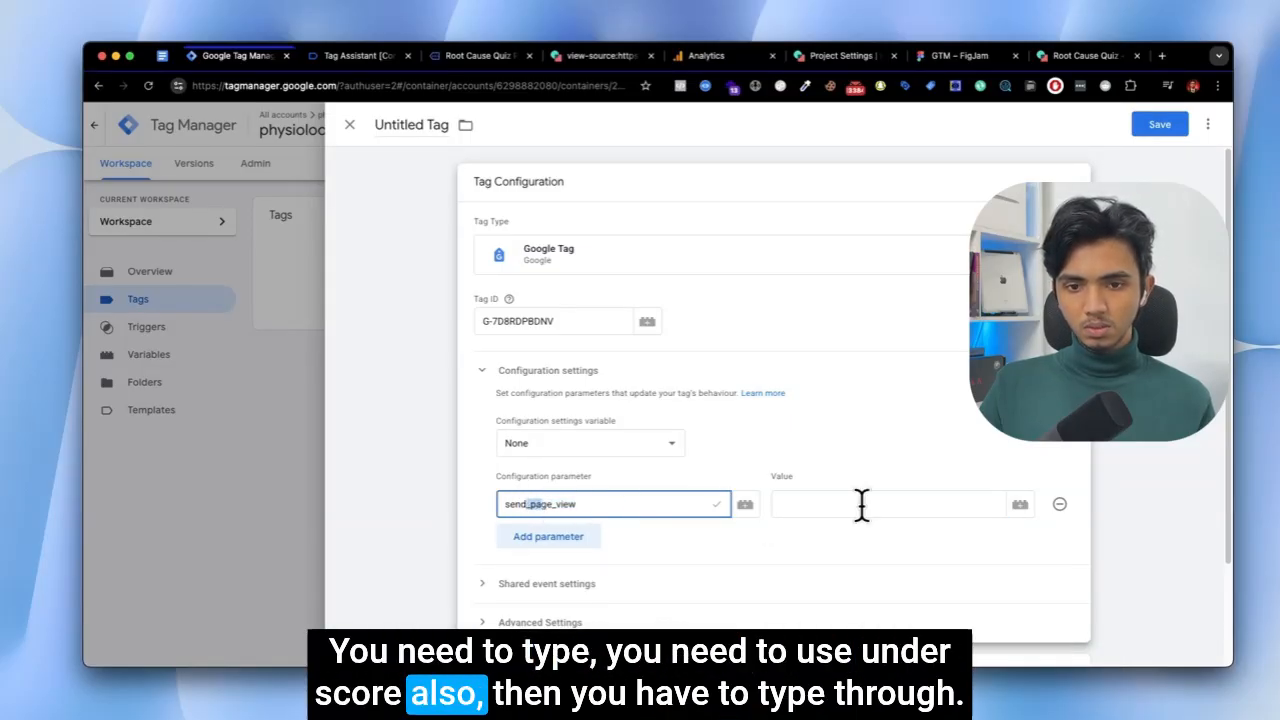
type("true")
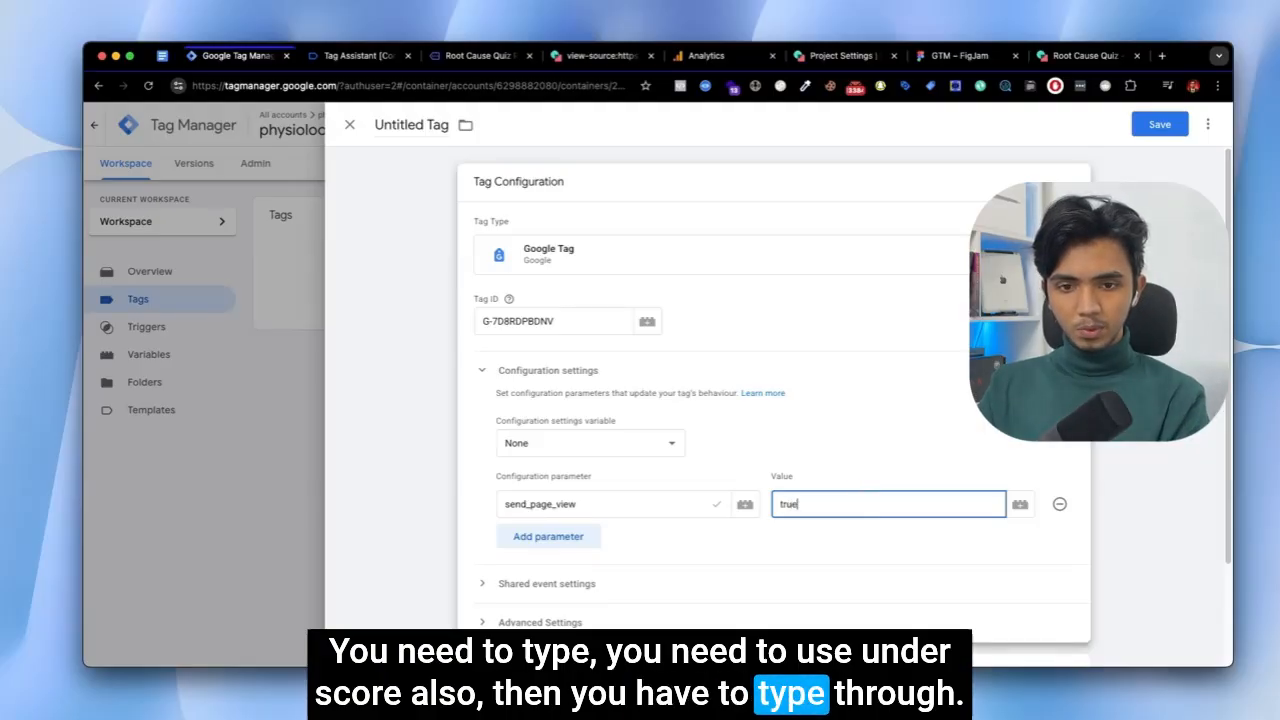
Remove the Initialization - All Pages firing trigger from the tag and assign the same trigger again.
scroll(818, 433, "down", 3)
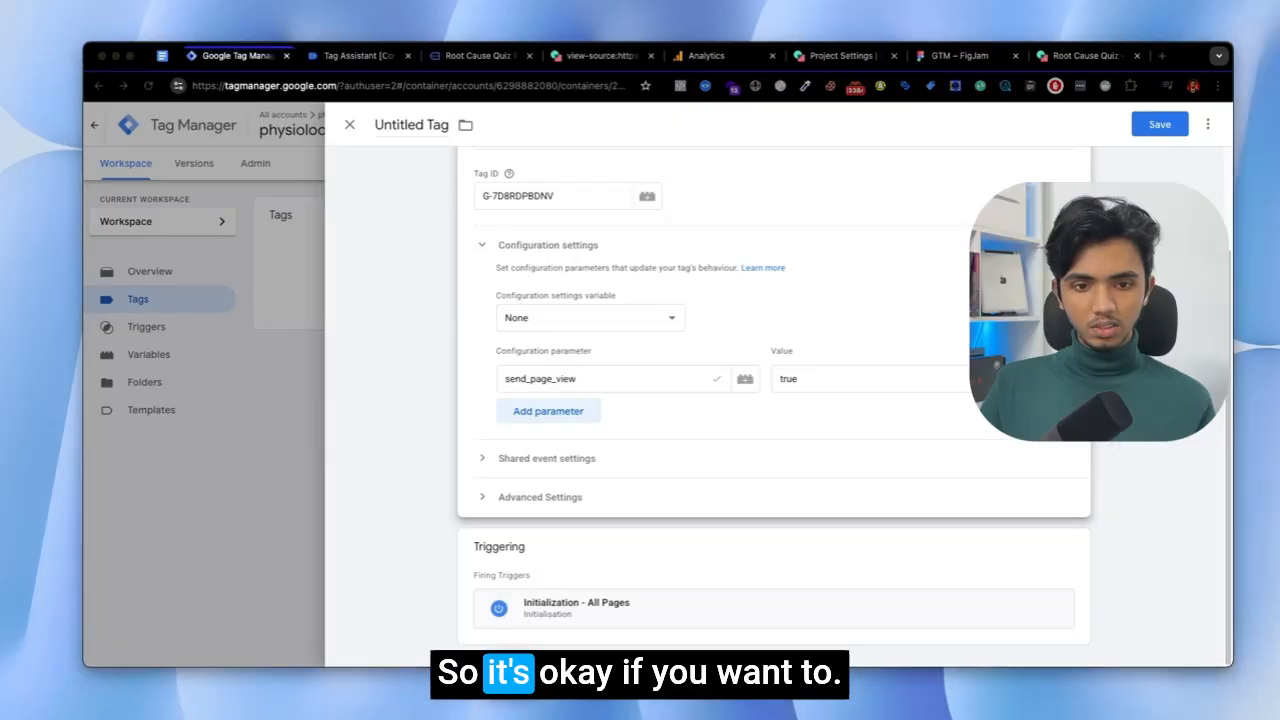
left_click(1051, 593)
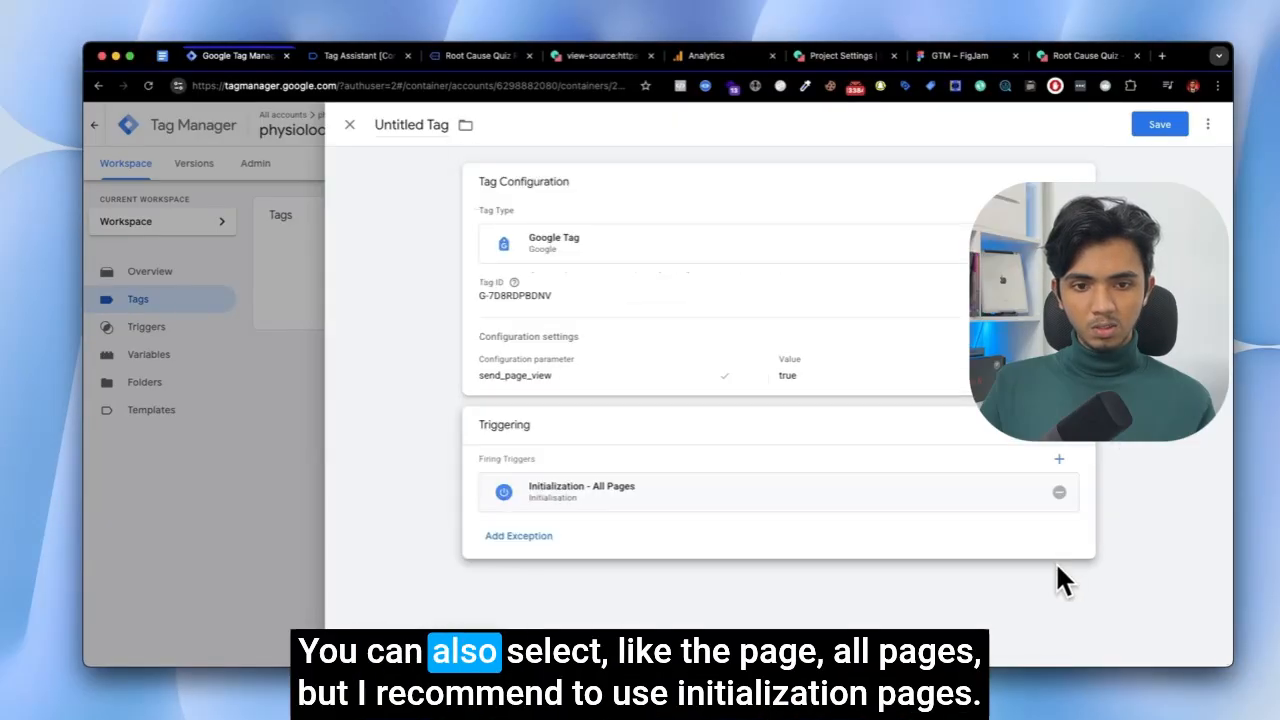
left_click(1059, 492)
left_click(951, 500)
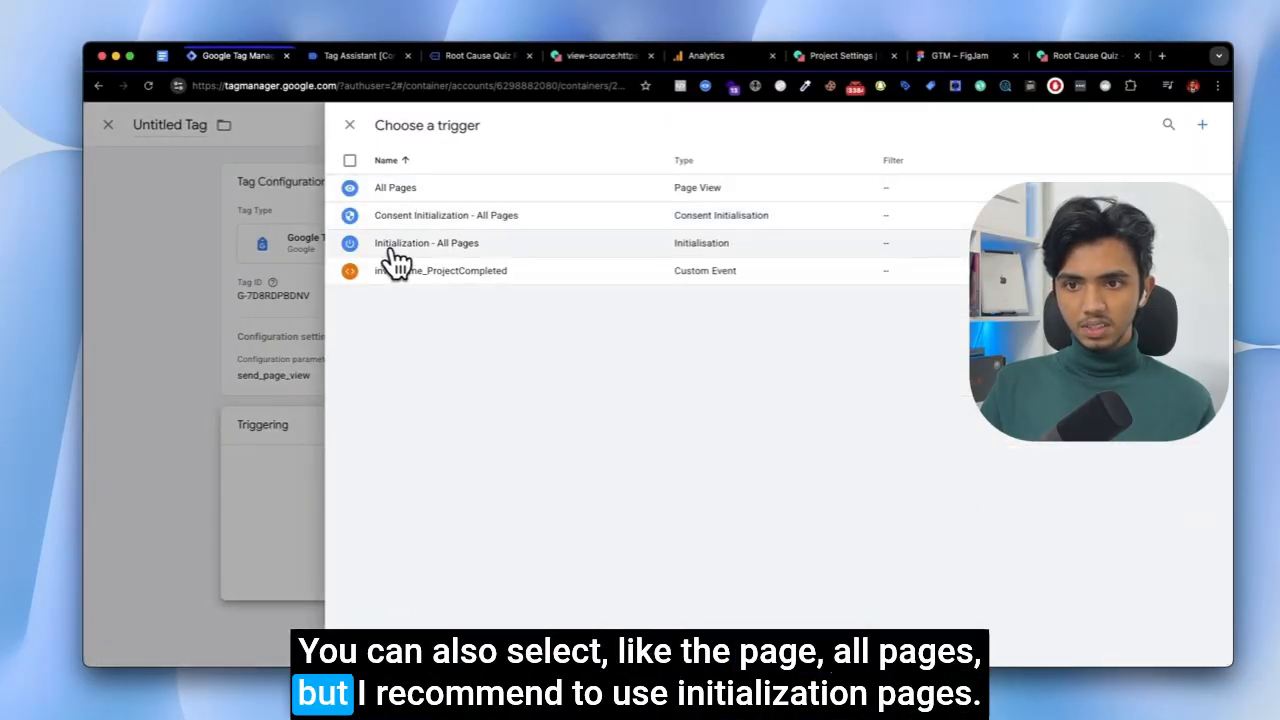
left_click(400, 243)
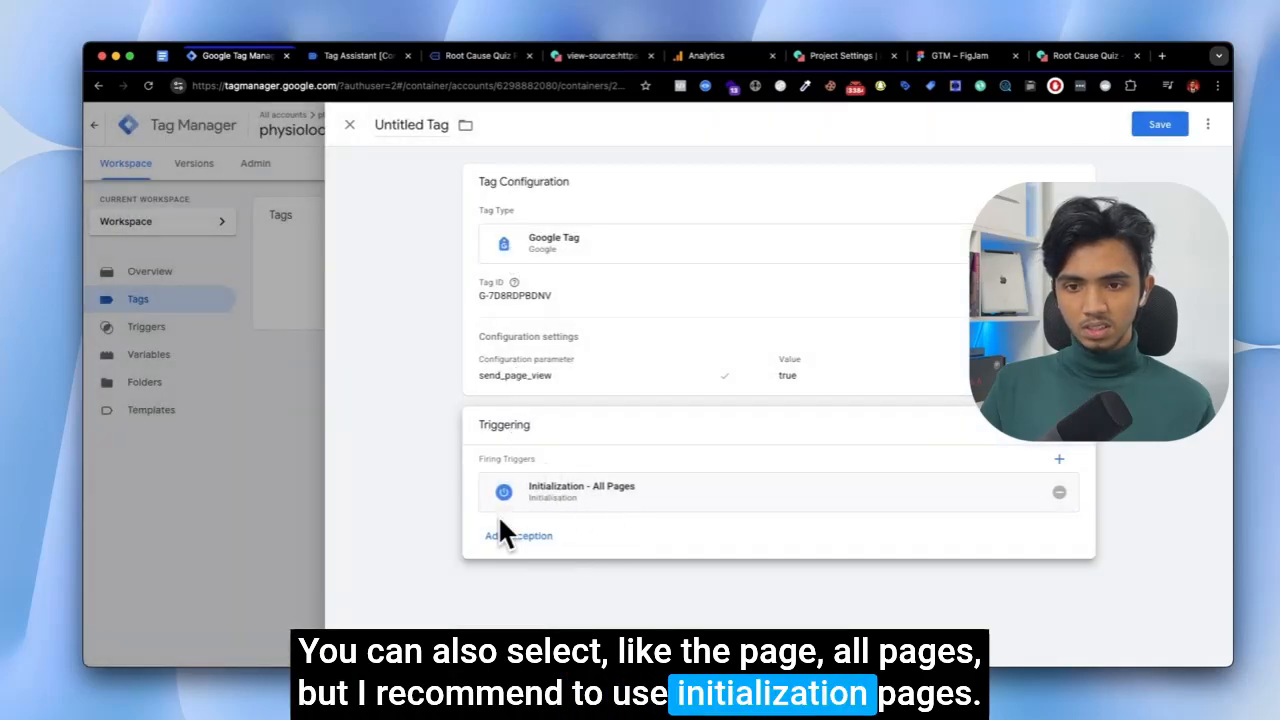
Save the tag under the name "Google Tag - GA4 Config - Tag".
left_click(1162, 127)
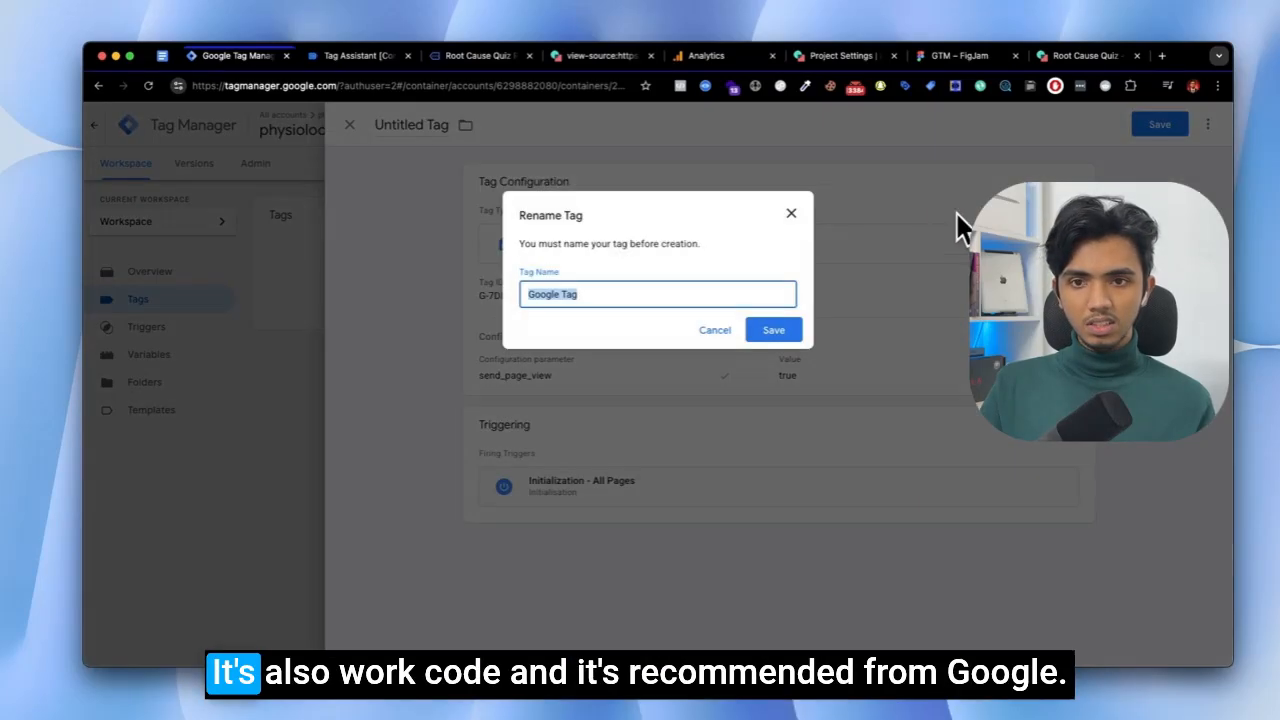
left_click(606, 294)
type("- FG")
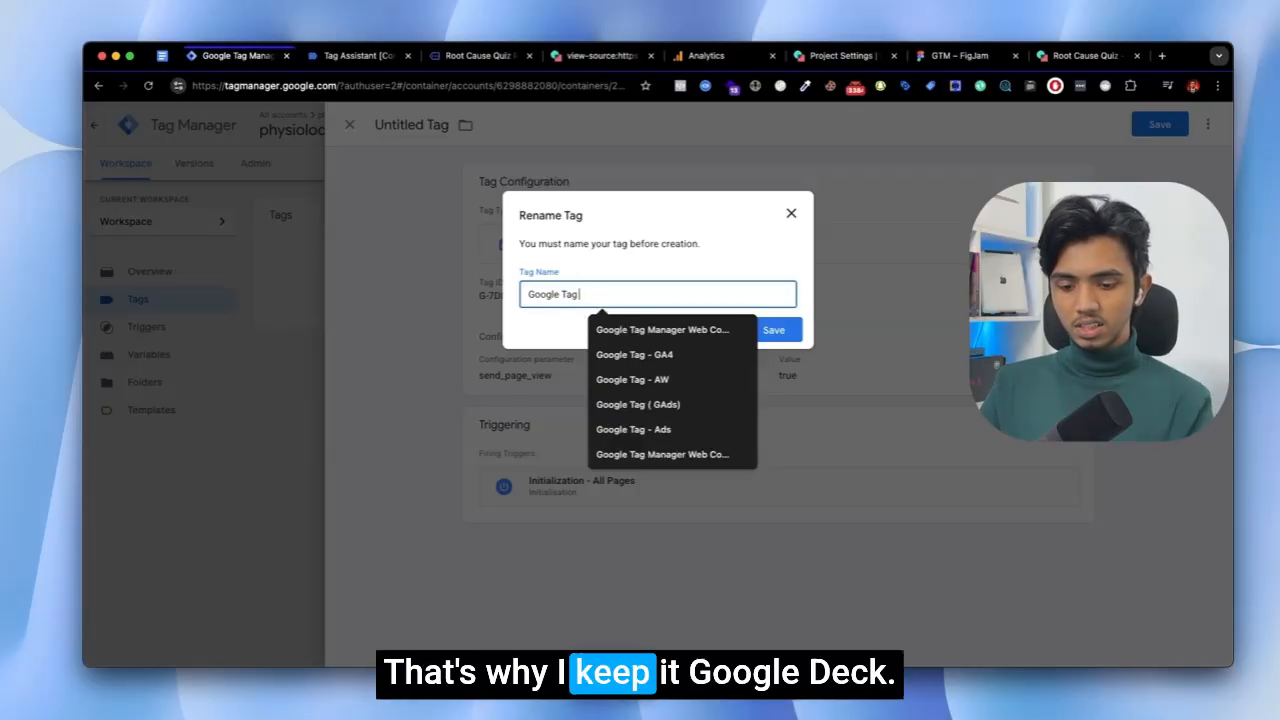
key("BackSpace")
key("BackSpace")
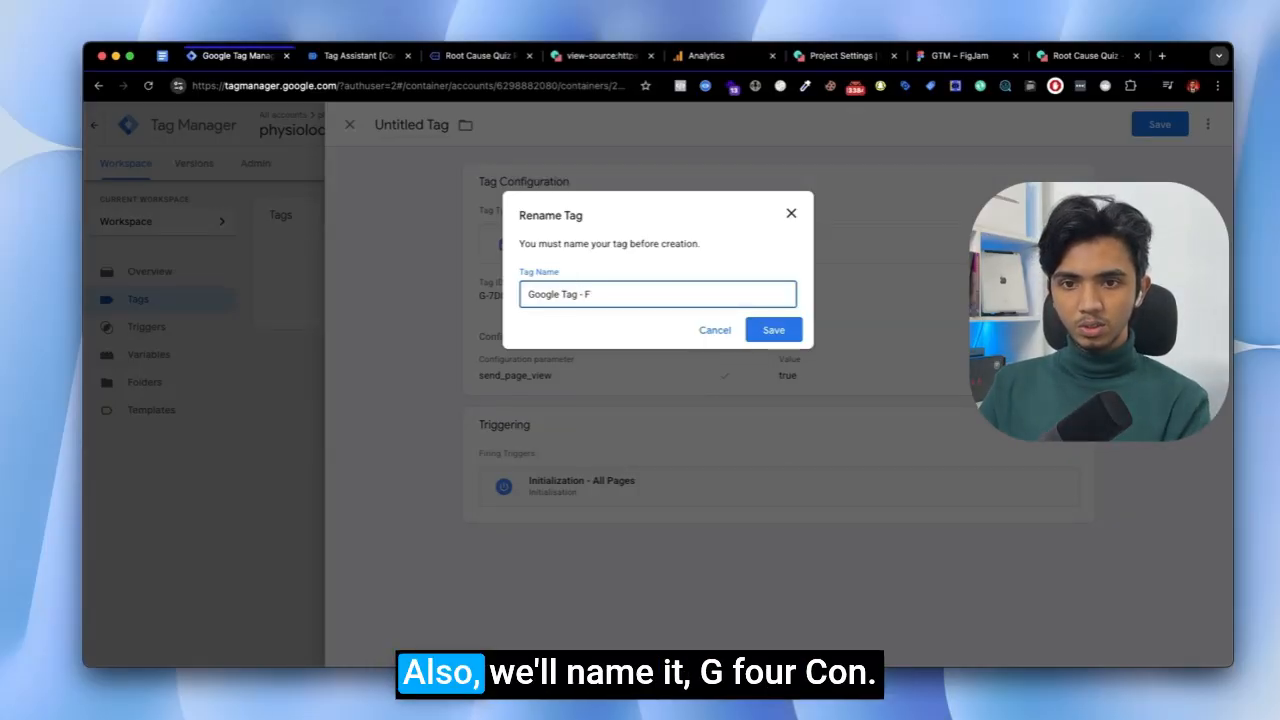
type("GA4 Config - Tag")
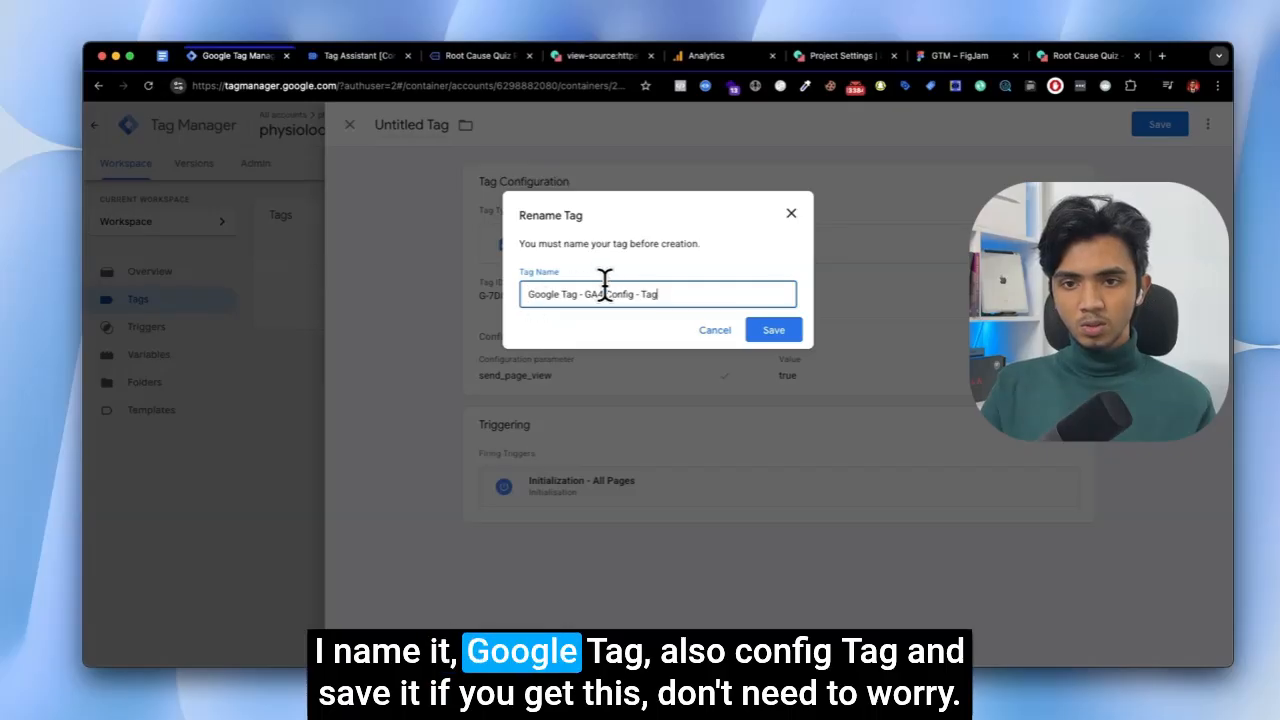
left_click(768, 336)
left_click(1182, 122)
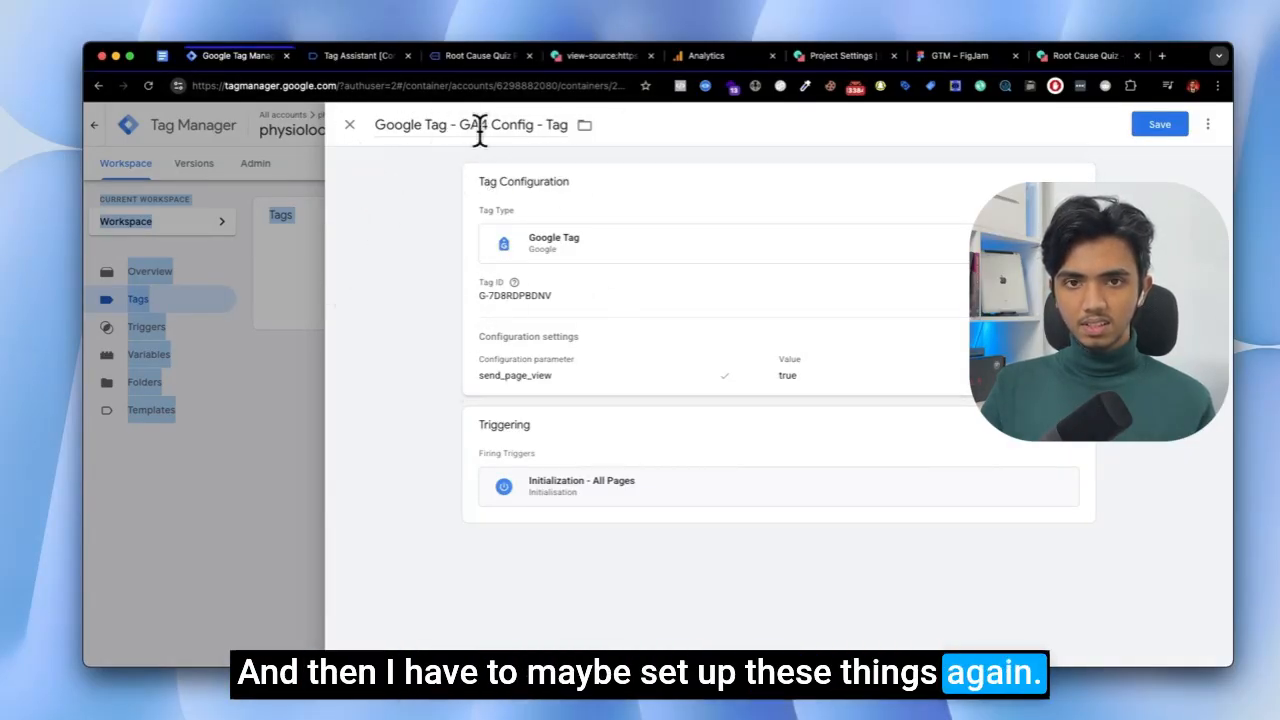
Duplicate the Tag Manager browser tab, check the container's tag list for the saved tag, and close the duplicate.
right_click(227, 60)
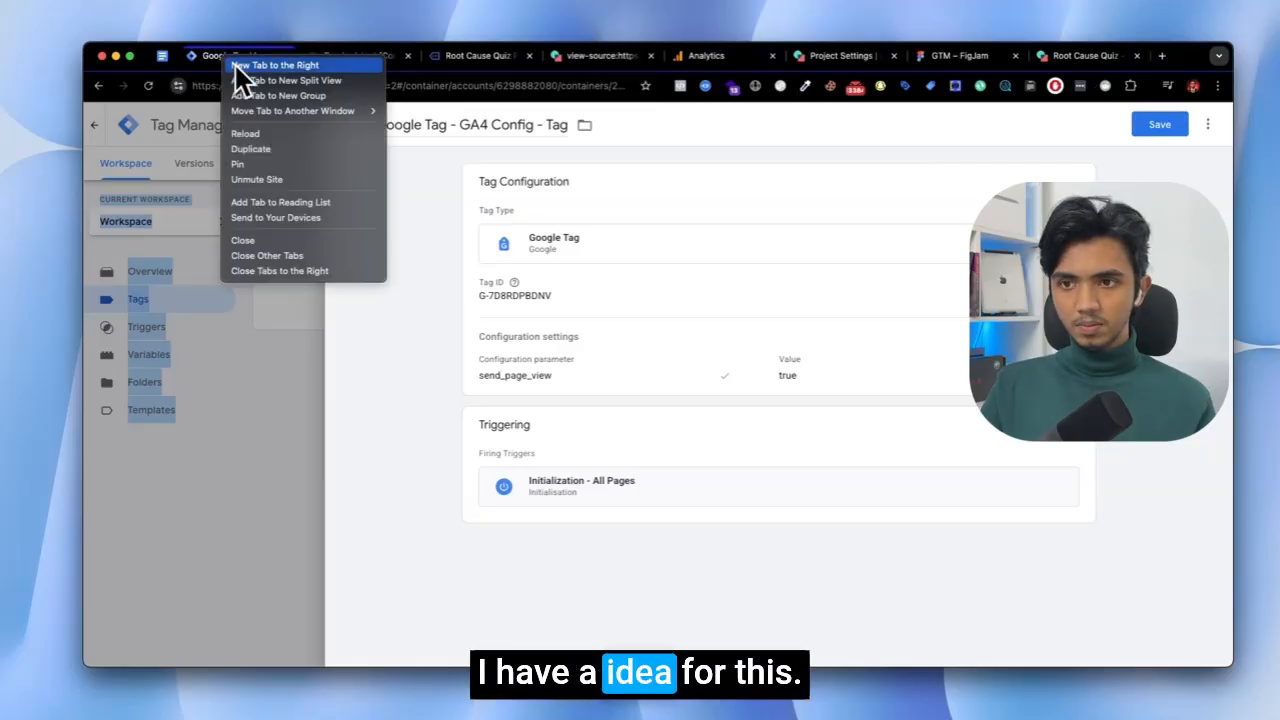
left_click(248, 149)
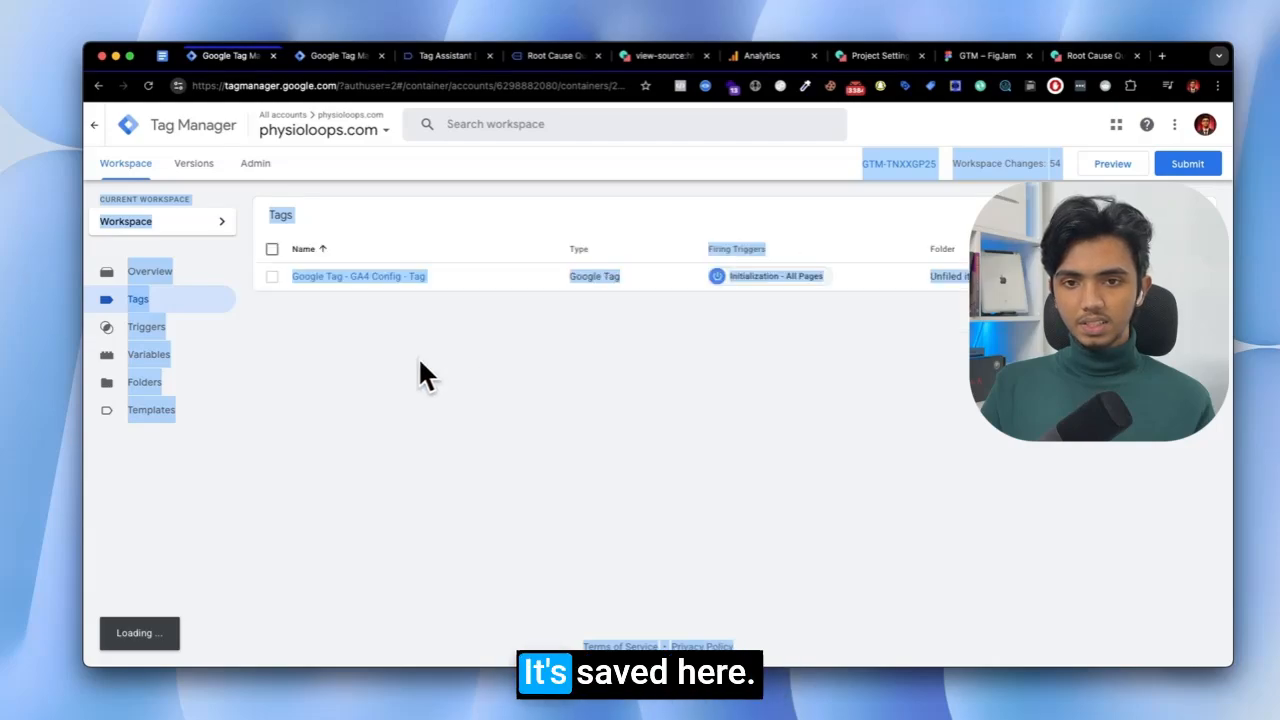
left_click(412, 358)
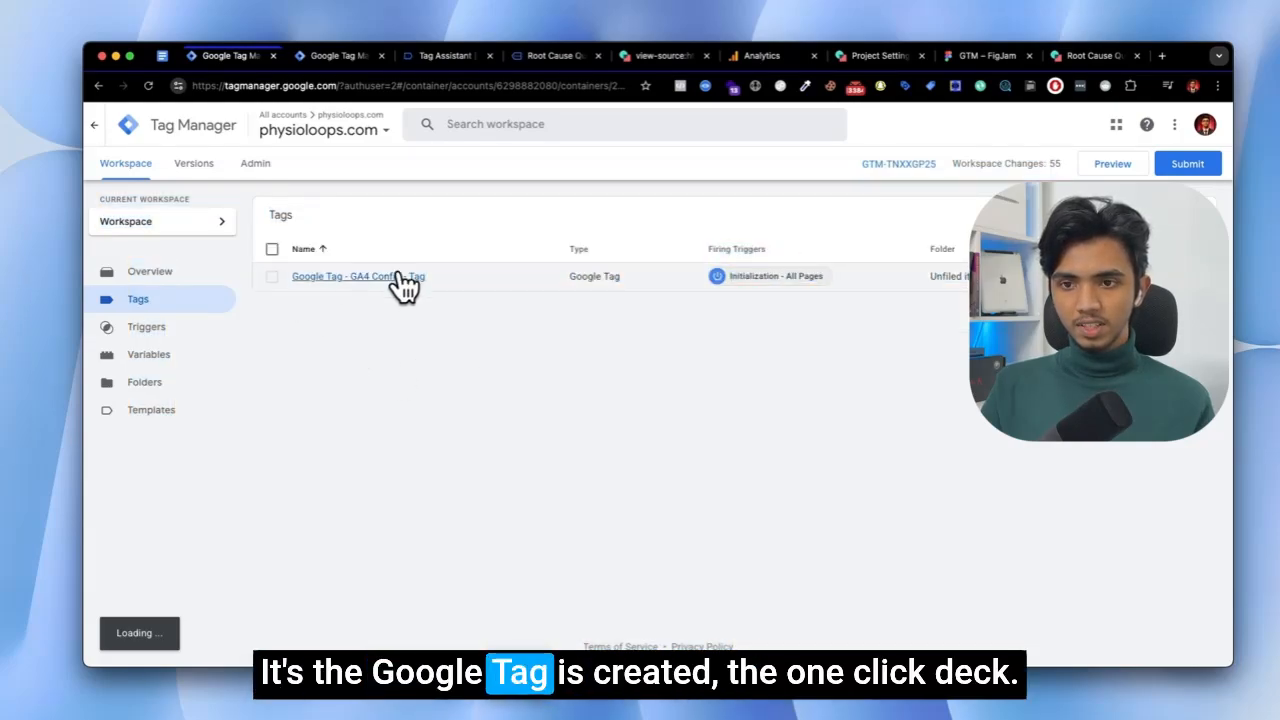
left_click(381, 57)
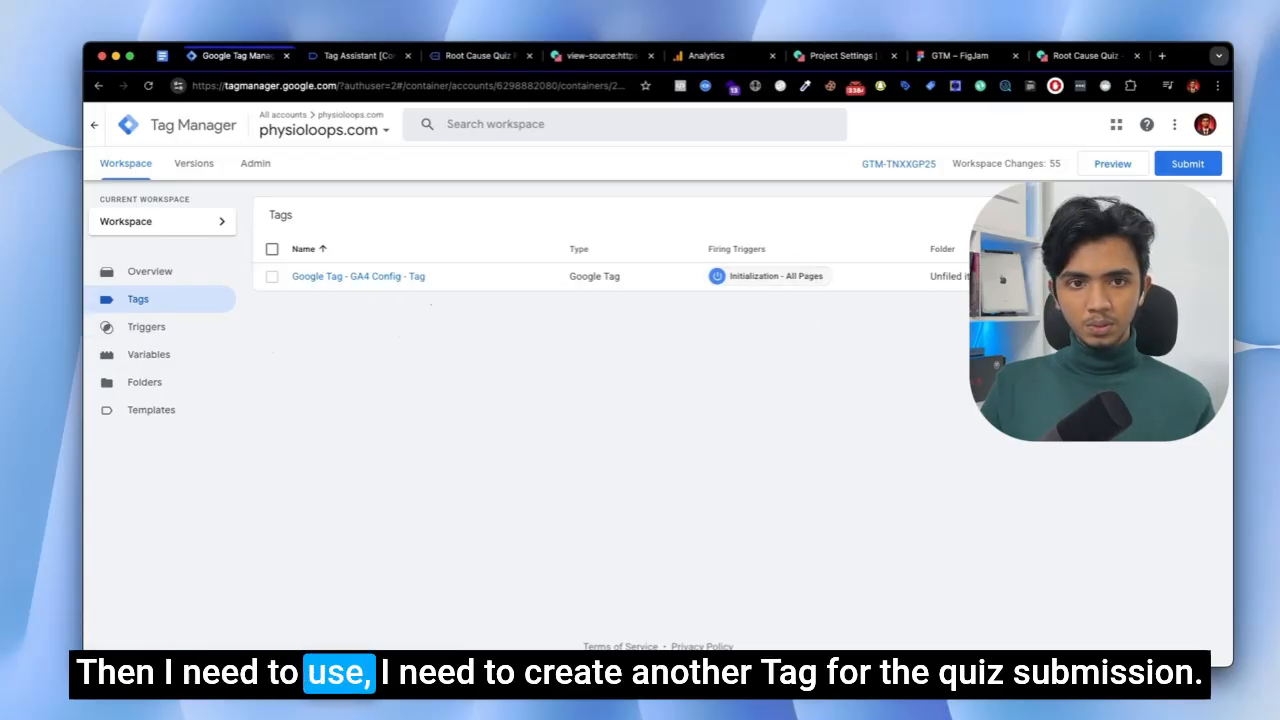
Create a new Google Analytics: GA4 Event tag with the measurement ID G-7D8RDPBDNV.
left_click(1184, 215)
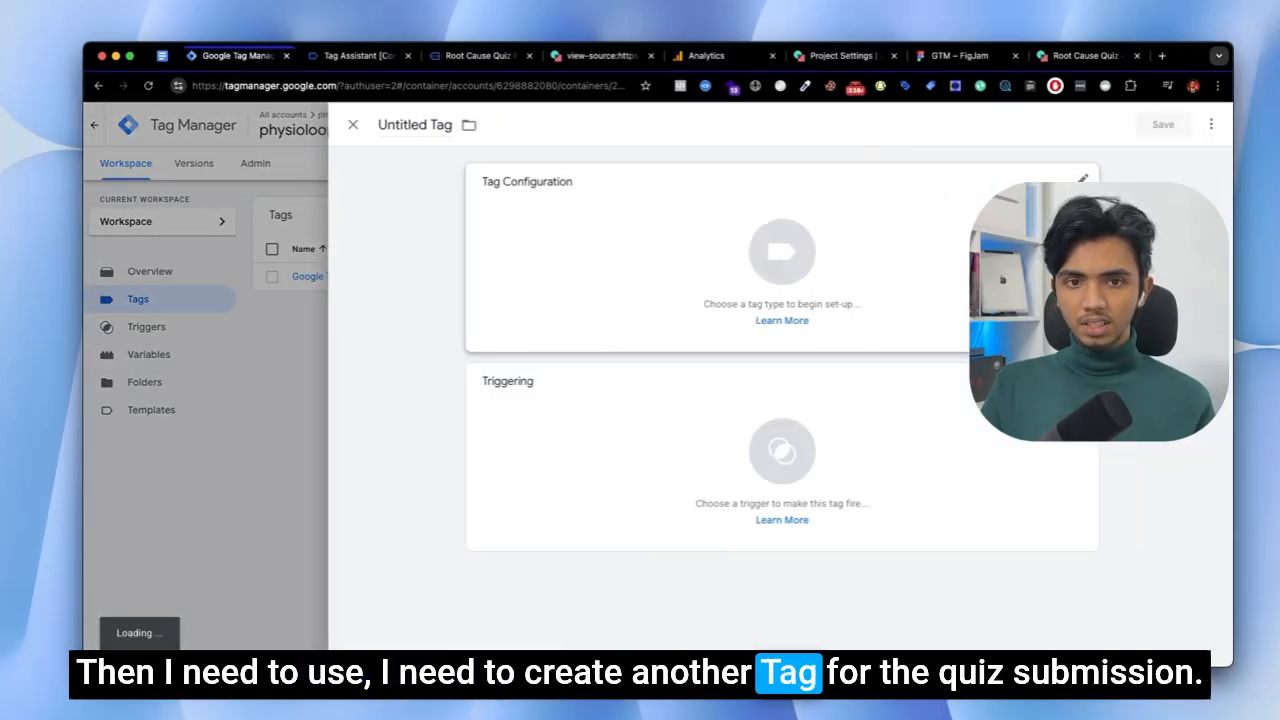
left_click(652, 252)
left_click(868, 243)
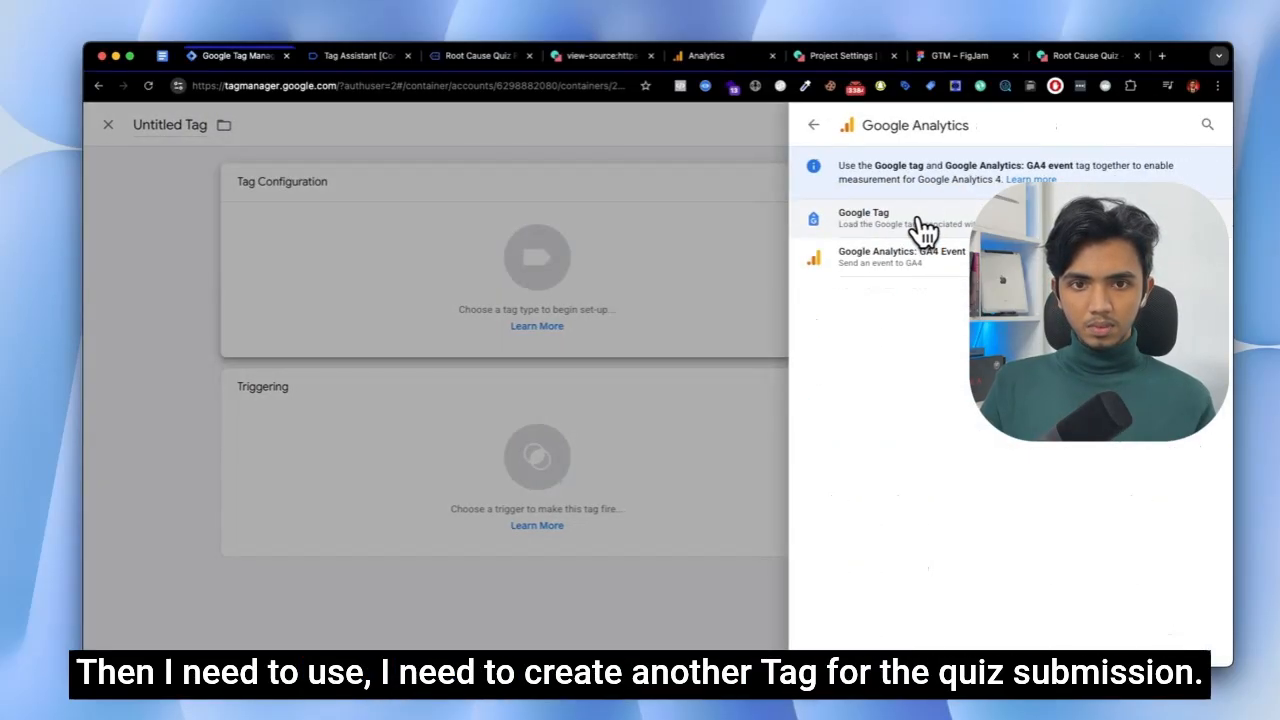
left_click(889, 254)
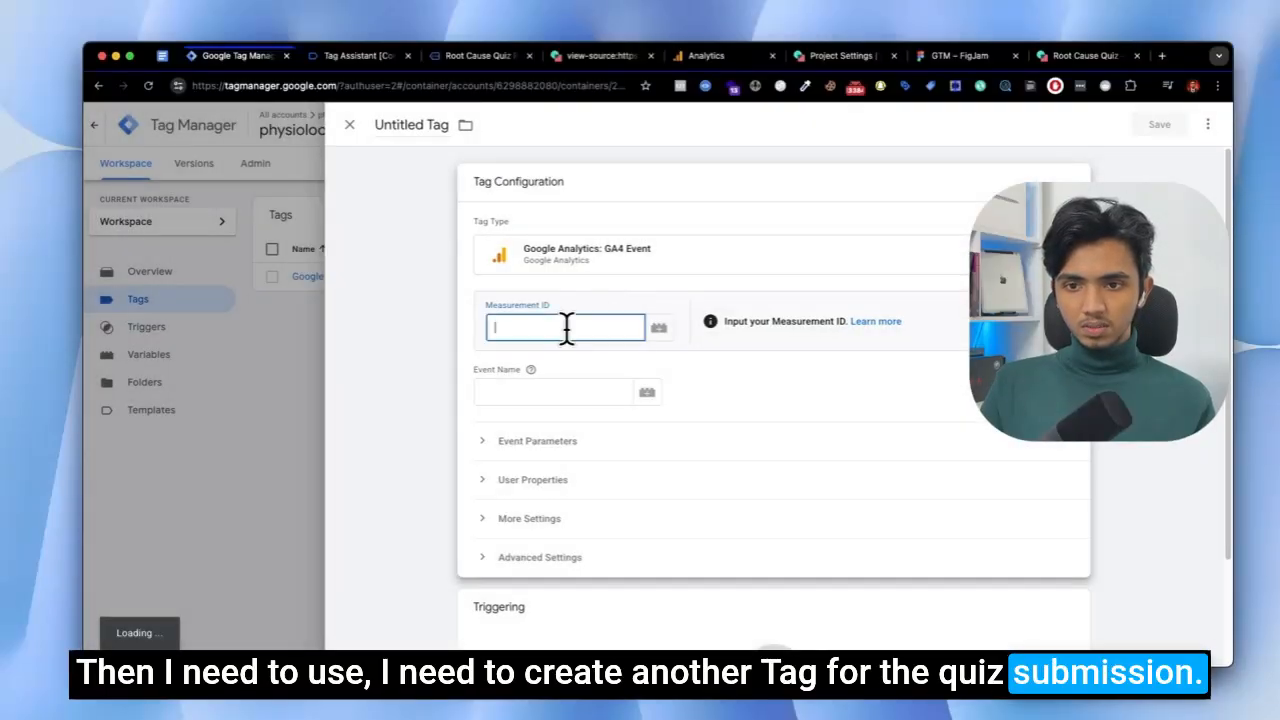
type("G-7D8RDPBDNV")
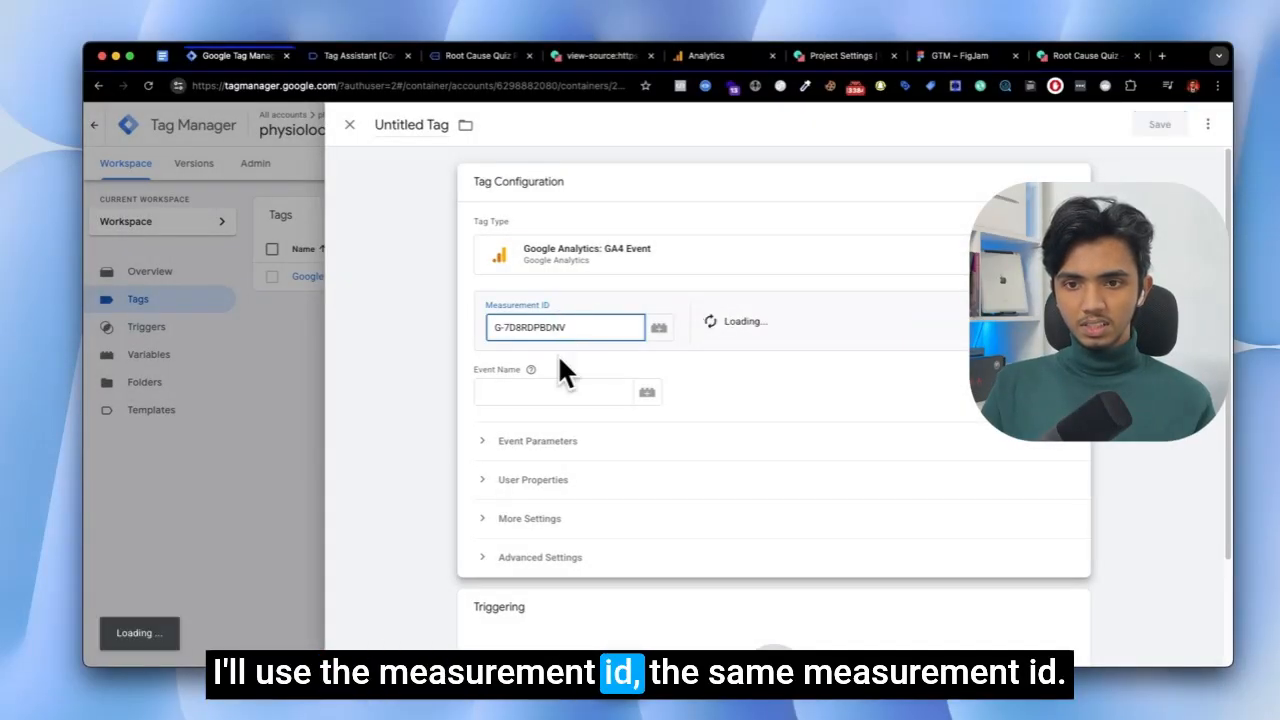
left_click(657, 328)
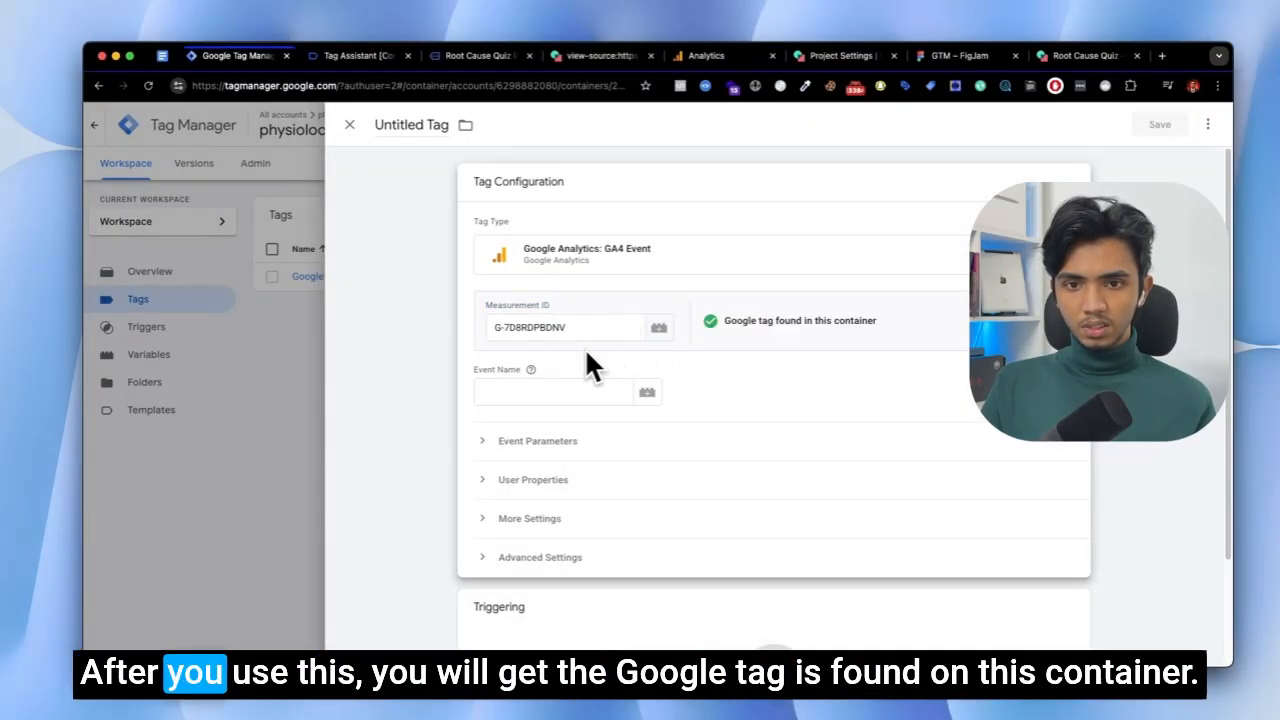
left_click_drag(724, 321, 891, 319)
Enter generate_lead as the tag's event name, replacing the first quiz-based wording.
left_click(510, 390)
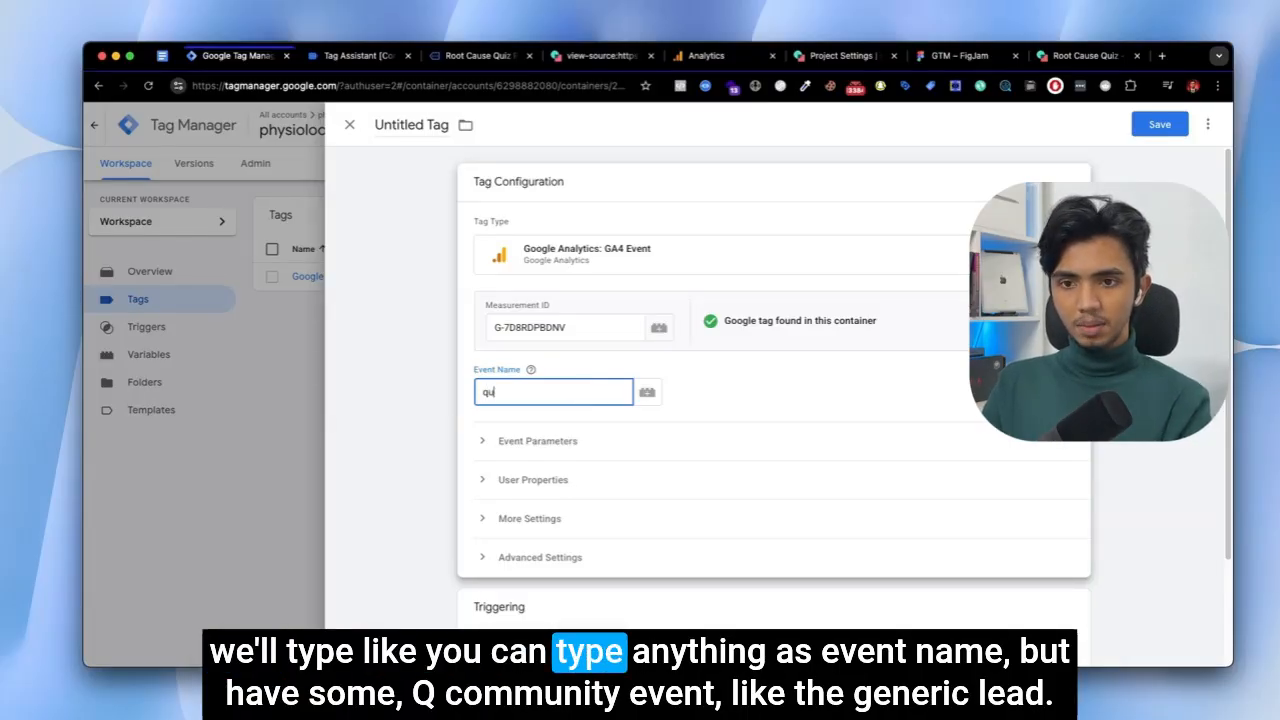
type("ic")
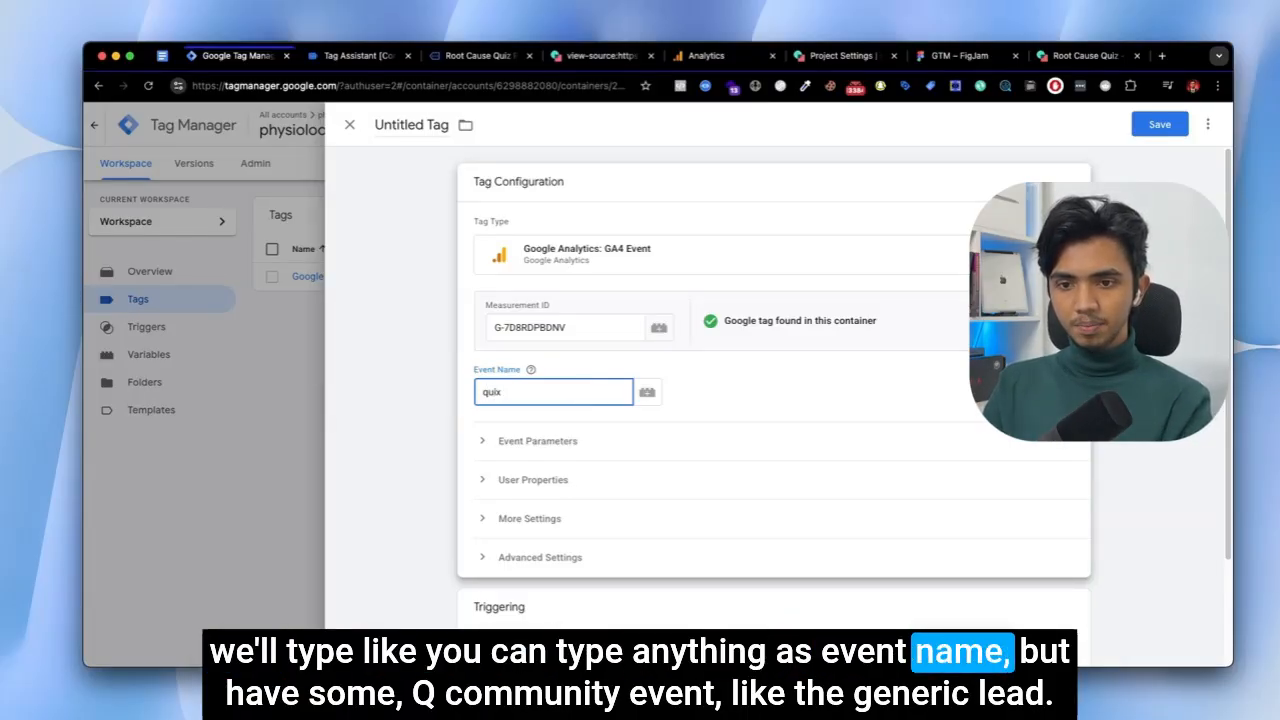
type("izw")
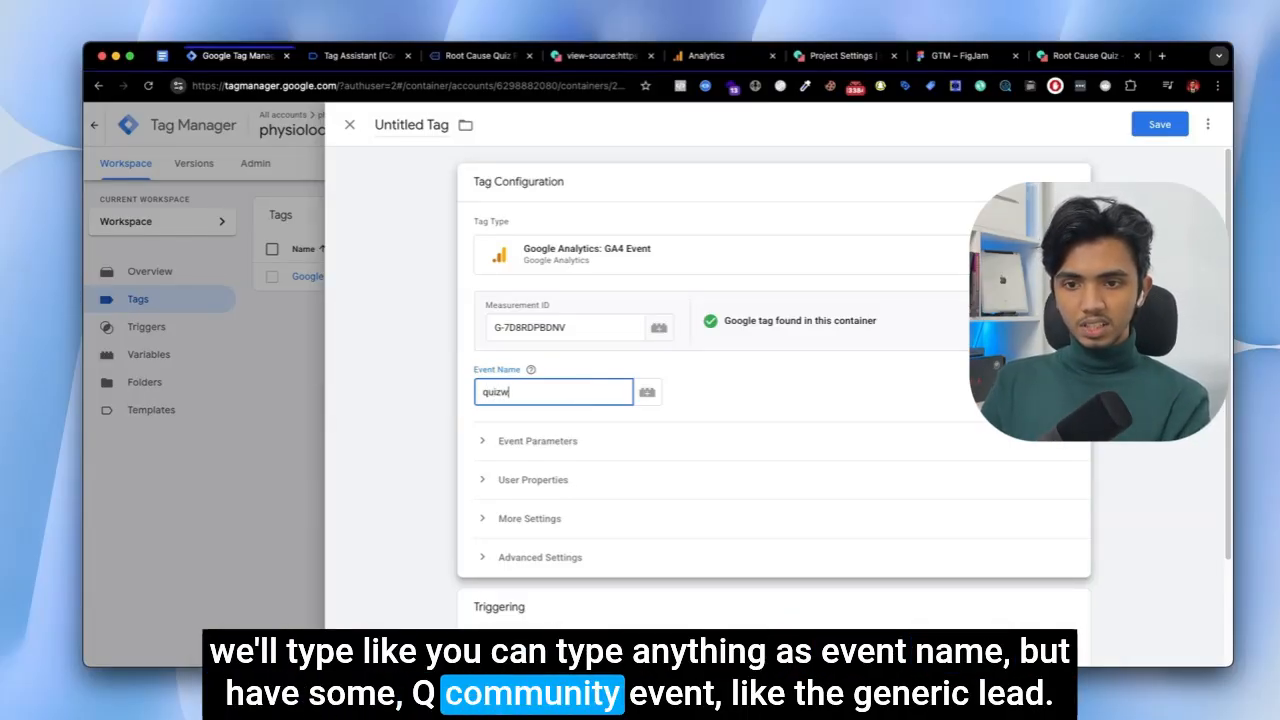
key("super+a")
key("BackSpace")
type("ge")
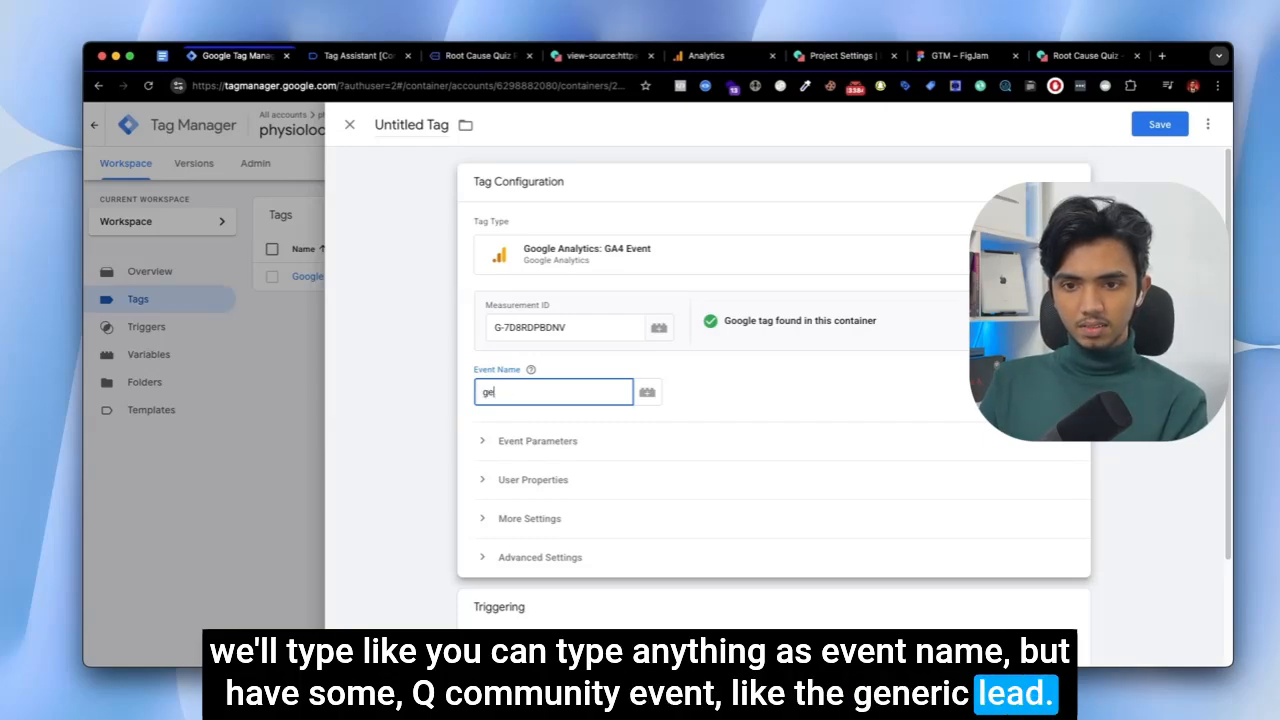
type("nerate_")
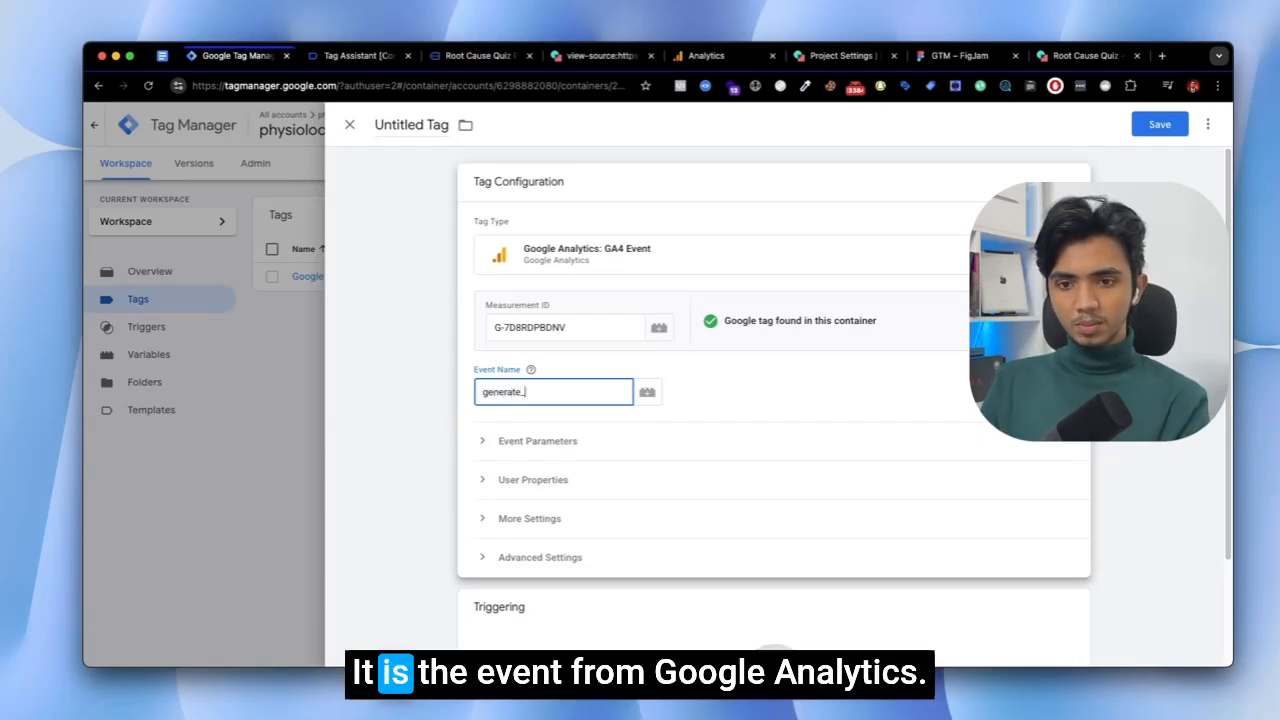
type("lead")
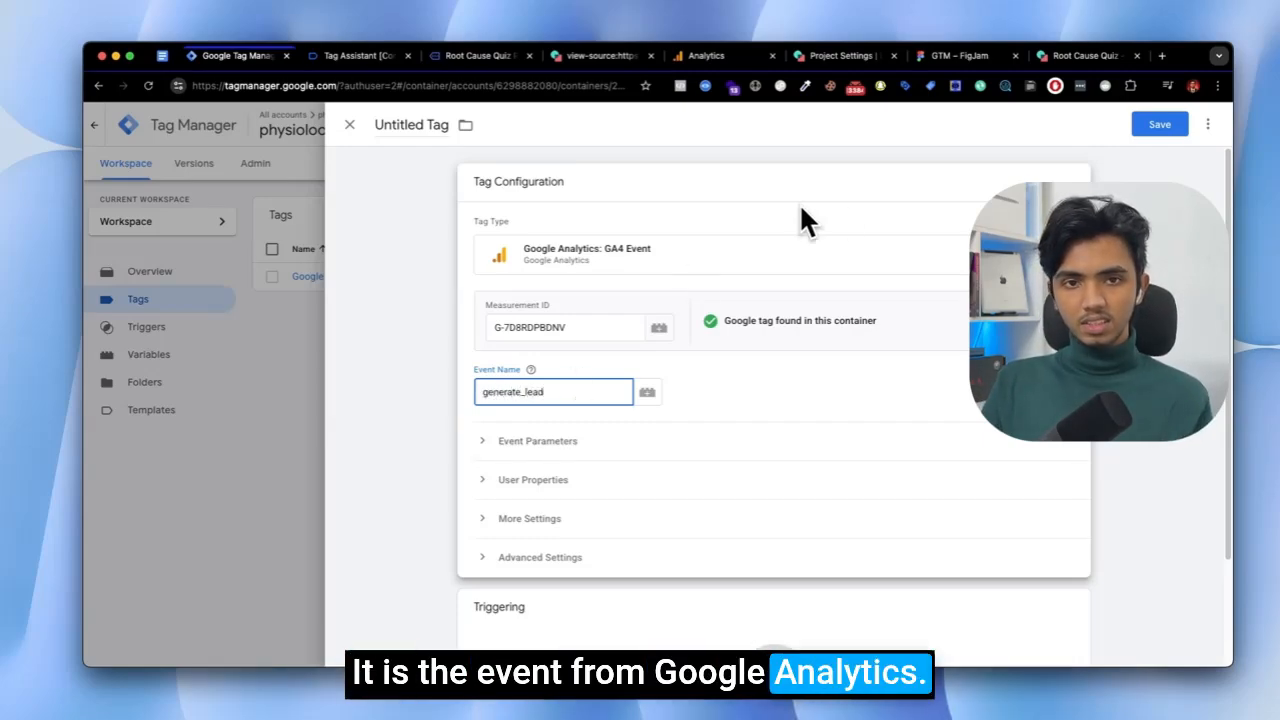
In a new browser tab, search Google for "google analytics 4 recommended events" and open the Analytics Help article on recommended events.
left_click(1162, 57)
type("google analytics 4 re")
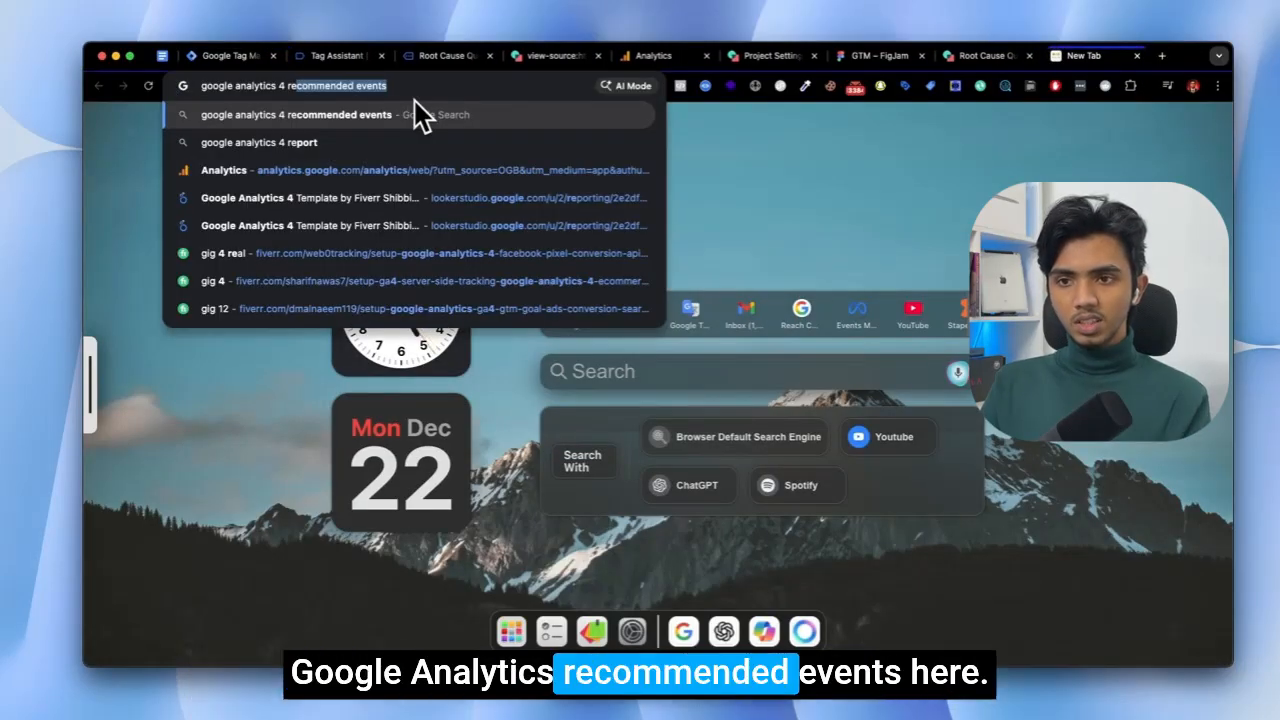
key("Return")
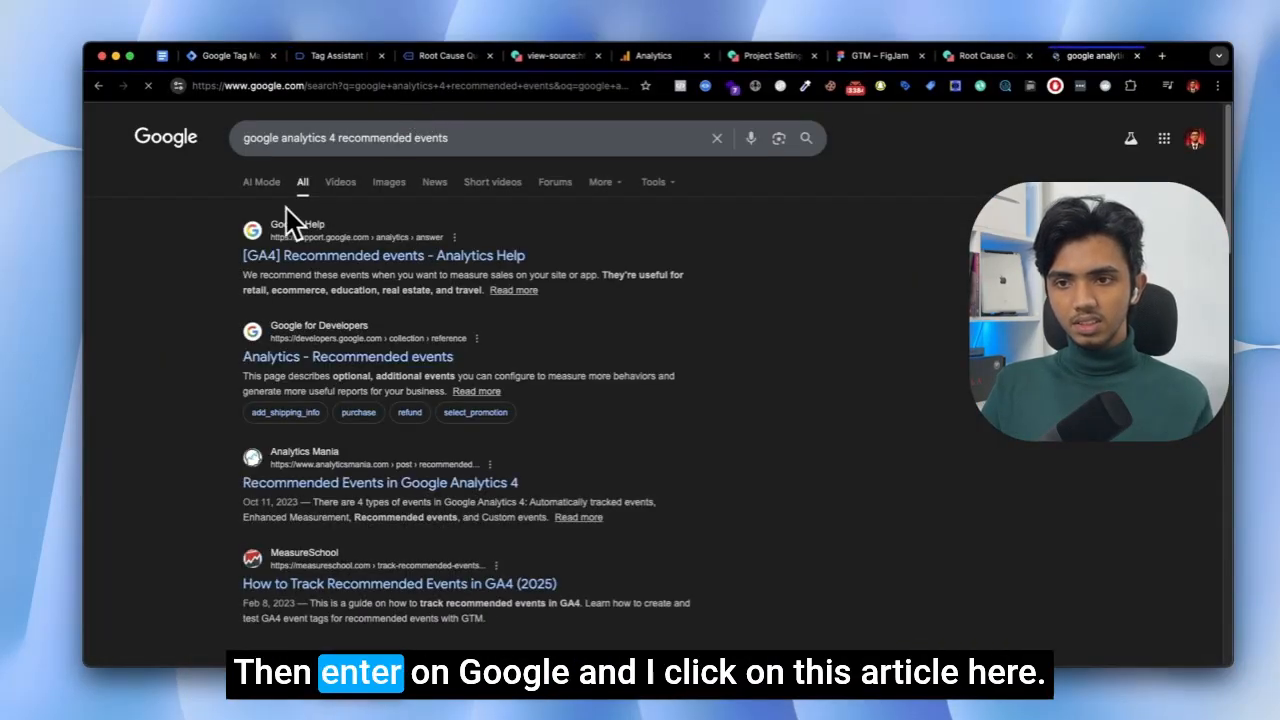
left_click(300, 268)
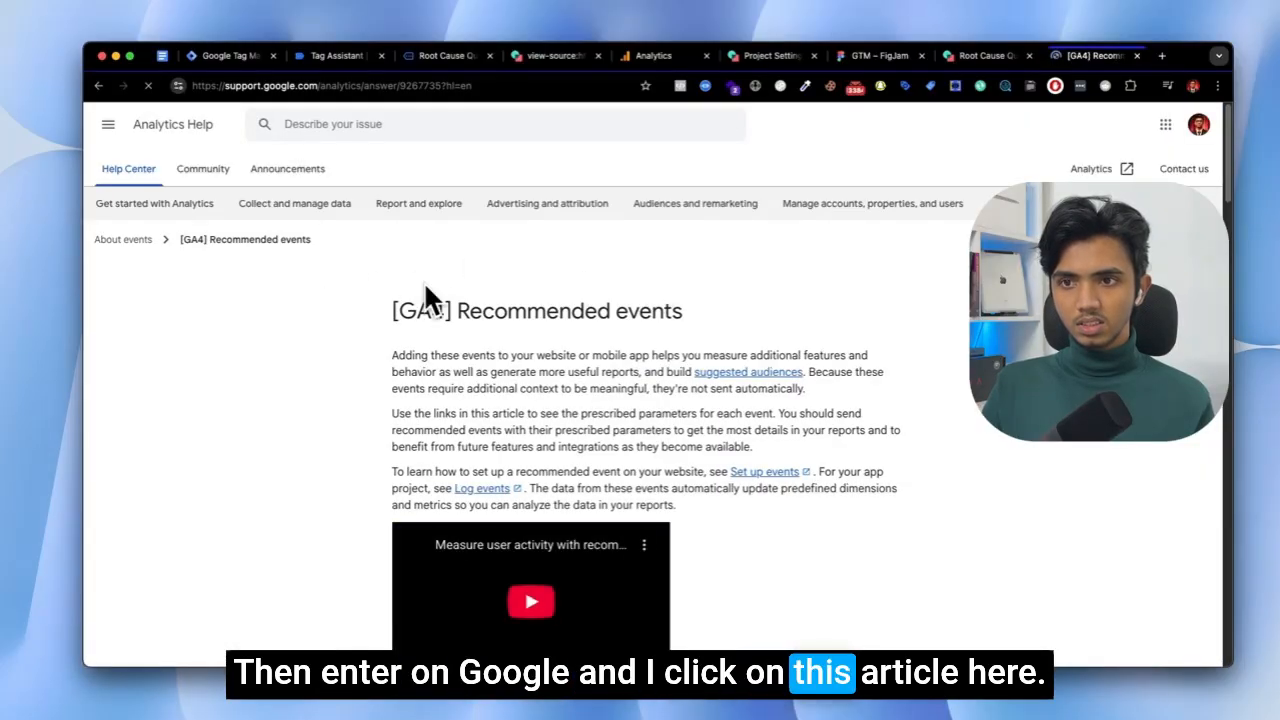
Examine the article's recommended event tables for all properties, online sales, lead generation and games.
scroll(353, 317, "down", 3)
scroll(473, 295, "down", 5)
scroll(460, 309, "up", 2)
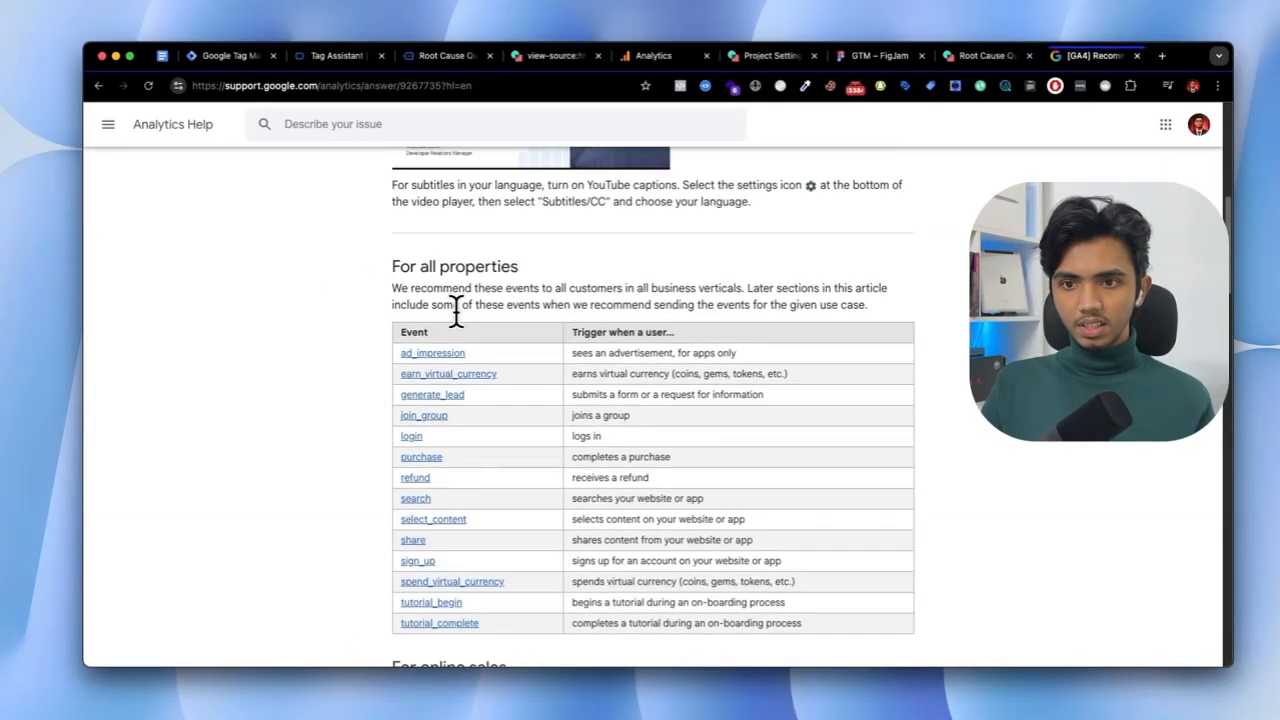
scroll(466, 451, "down", 1)
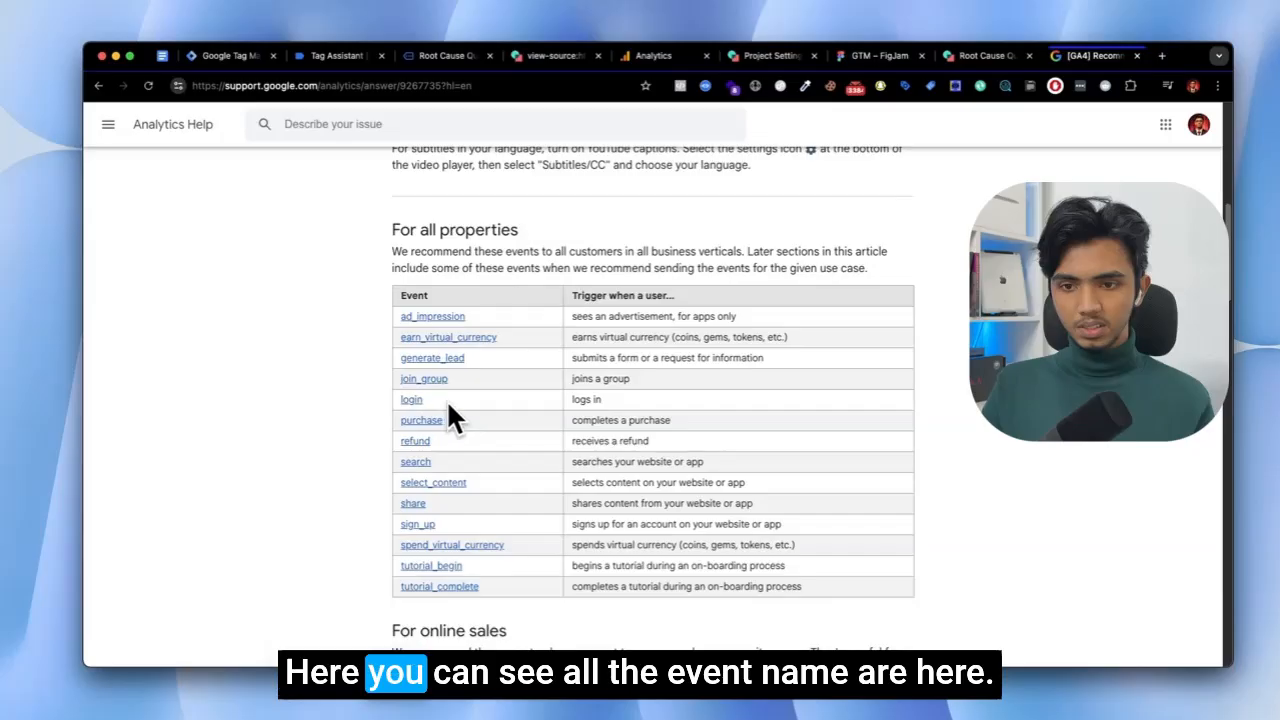
scroll(475, 460, "down", 10)
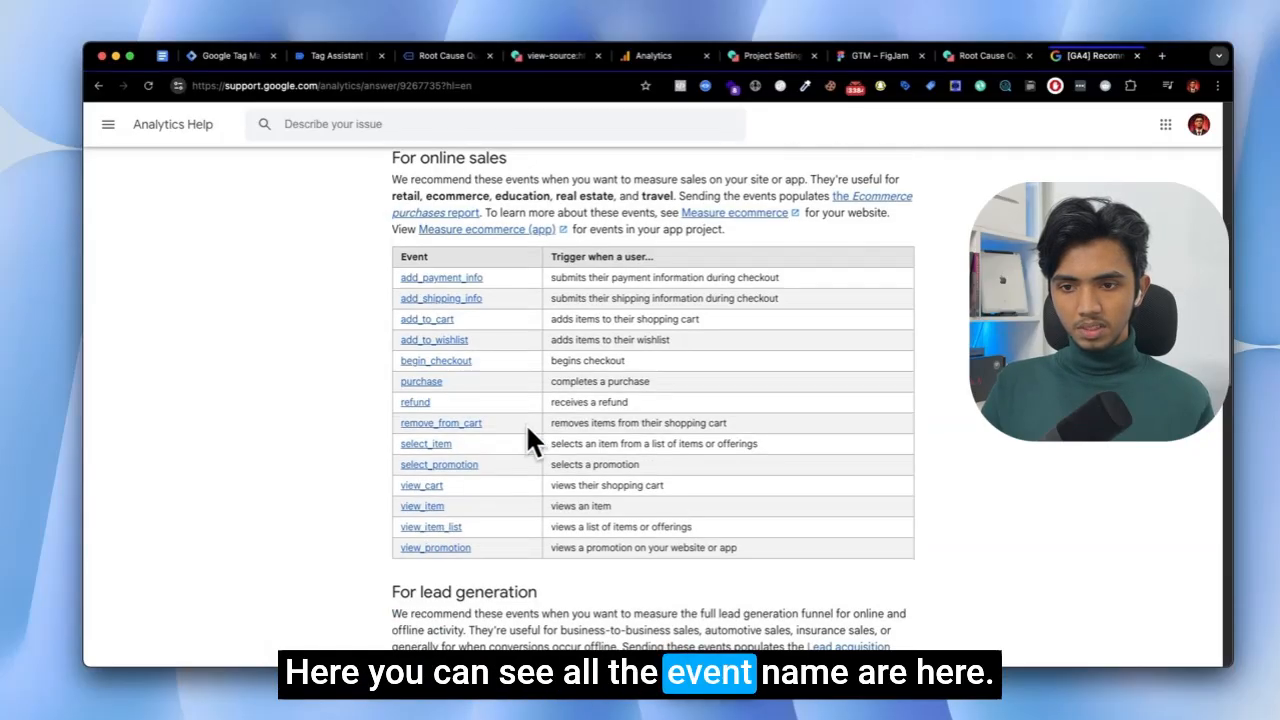
scroll(488, 478, "down", 10)
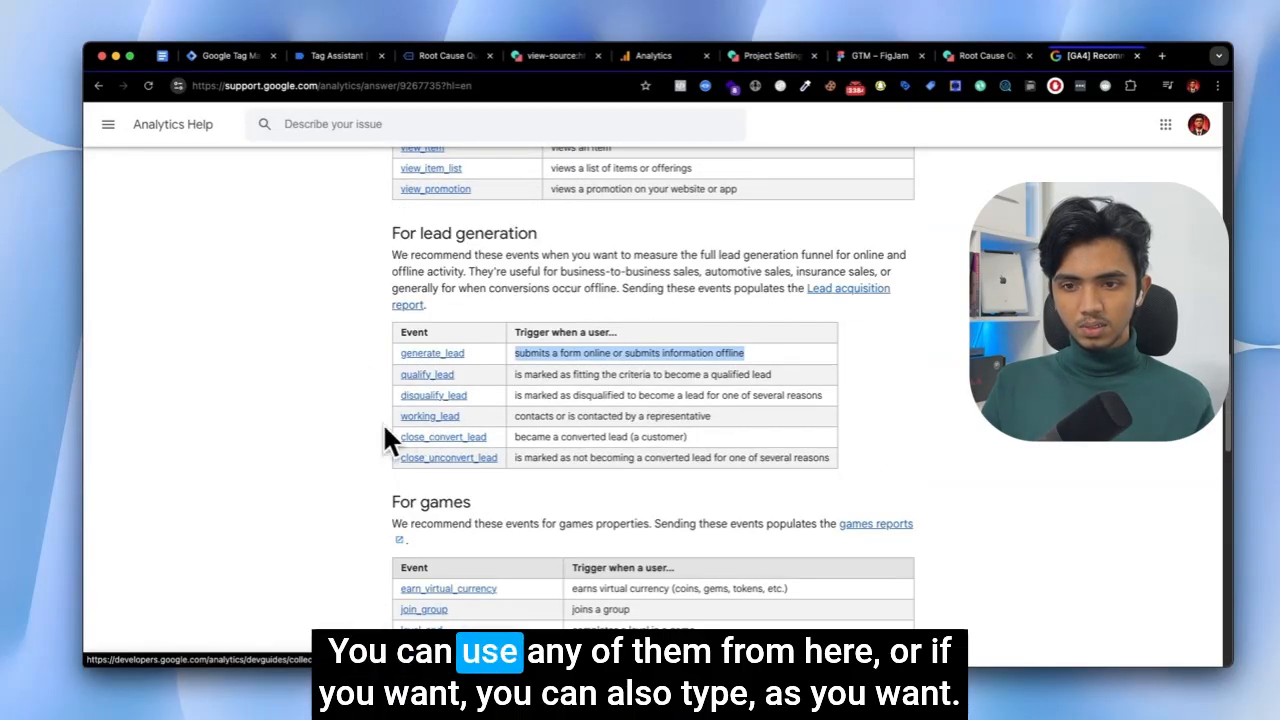
scroll(420, 460, "down", 10)
scroll(430, 450, "up", 10)
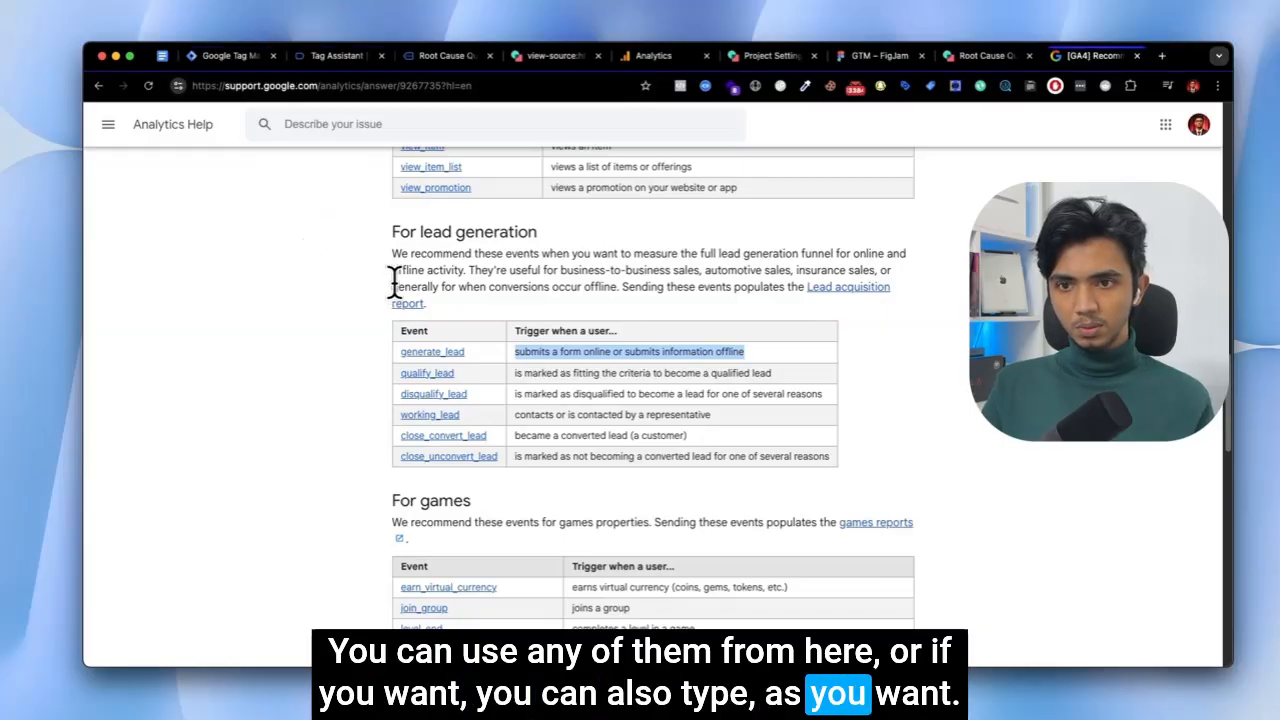
scroll(391, 277, "up", 10)
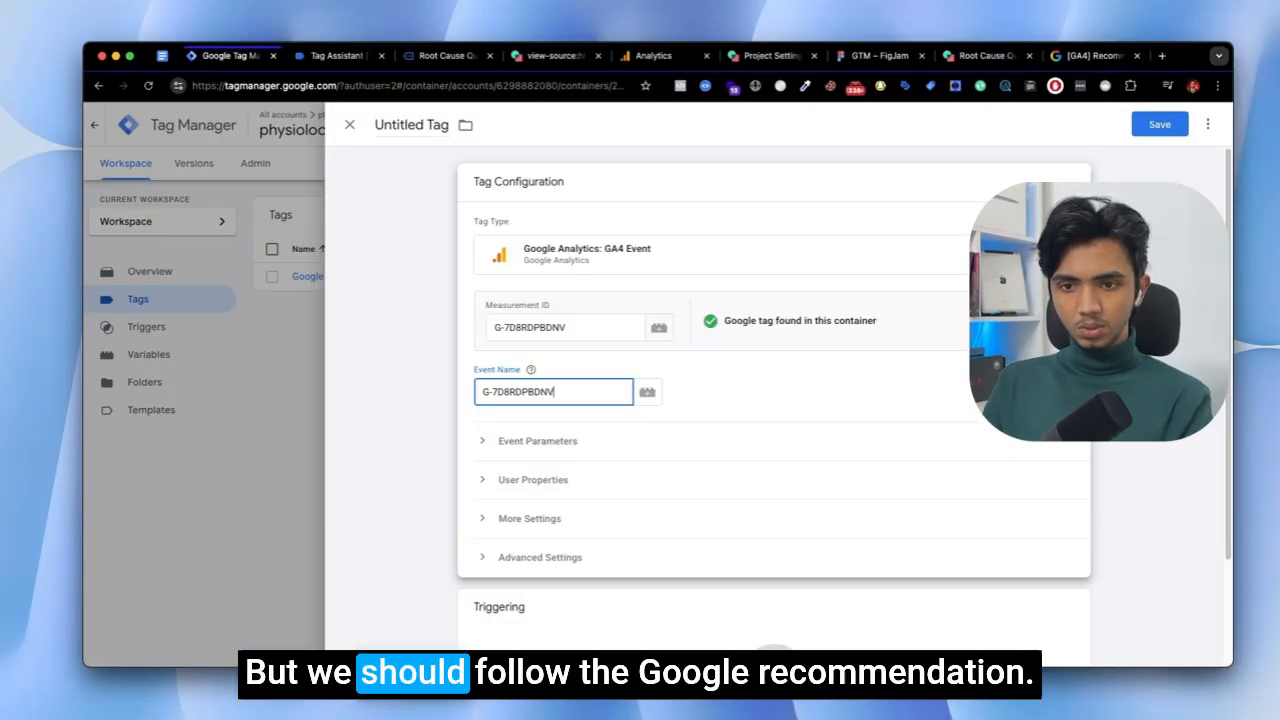
Copy the event name generate_lead from the article's lead generation table and paste it as the tag's event name.
left_click(1062, 55)
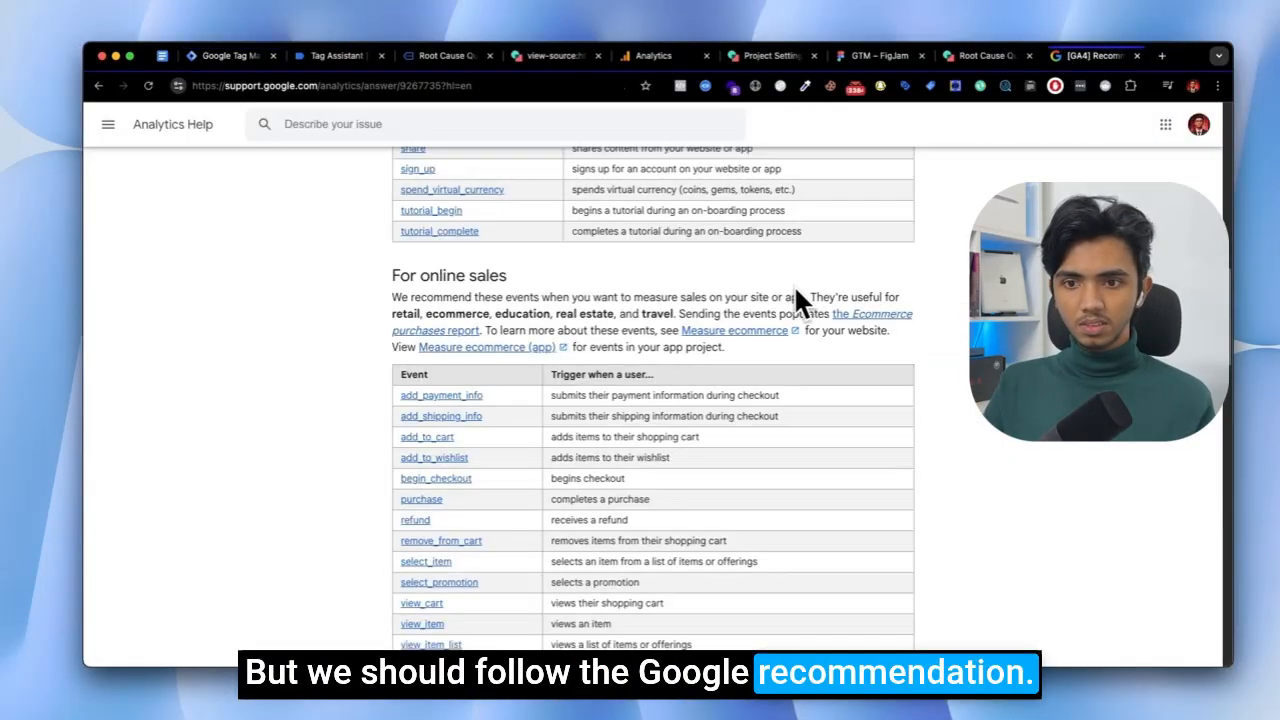
scroll(520, 340, "down", 10)
scroll(502, 343, "down", 1)
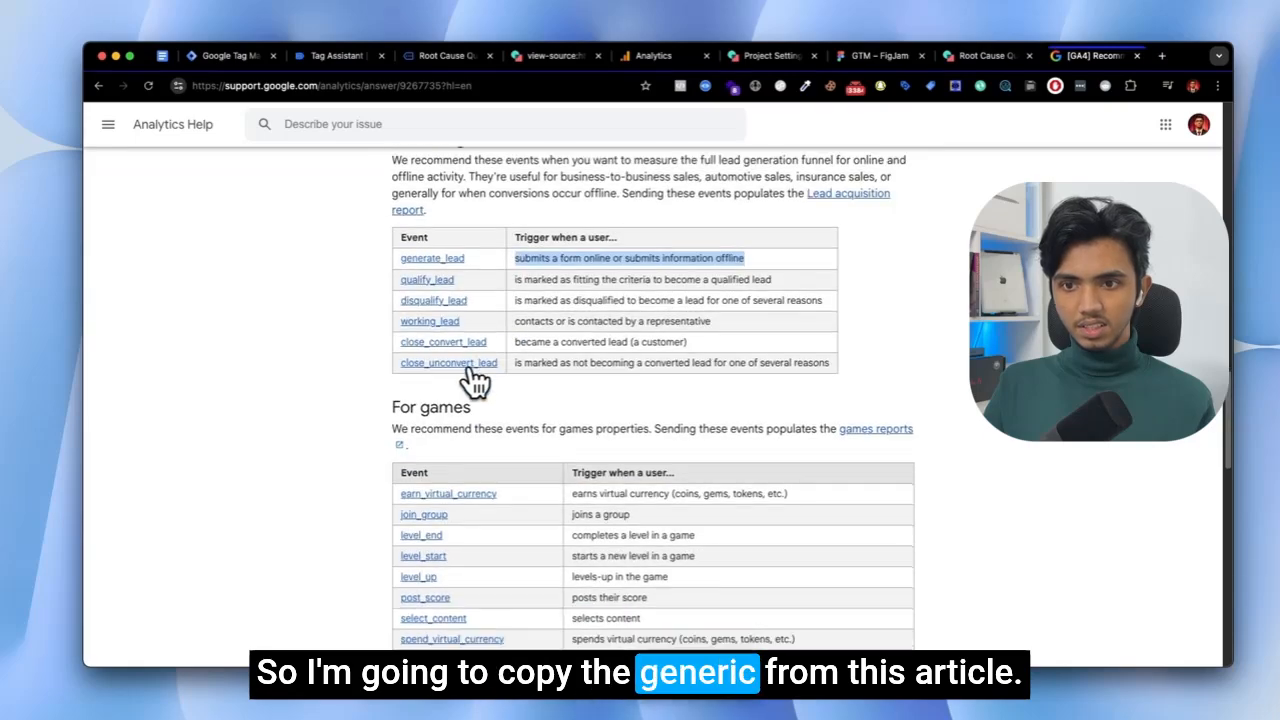
left_click_drag(393, 255, 466, 258)
key("super+c")
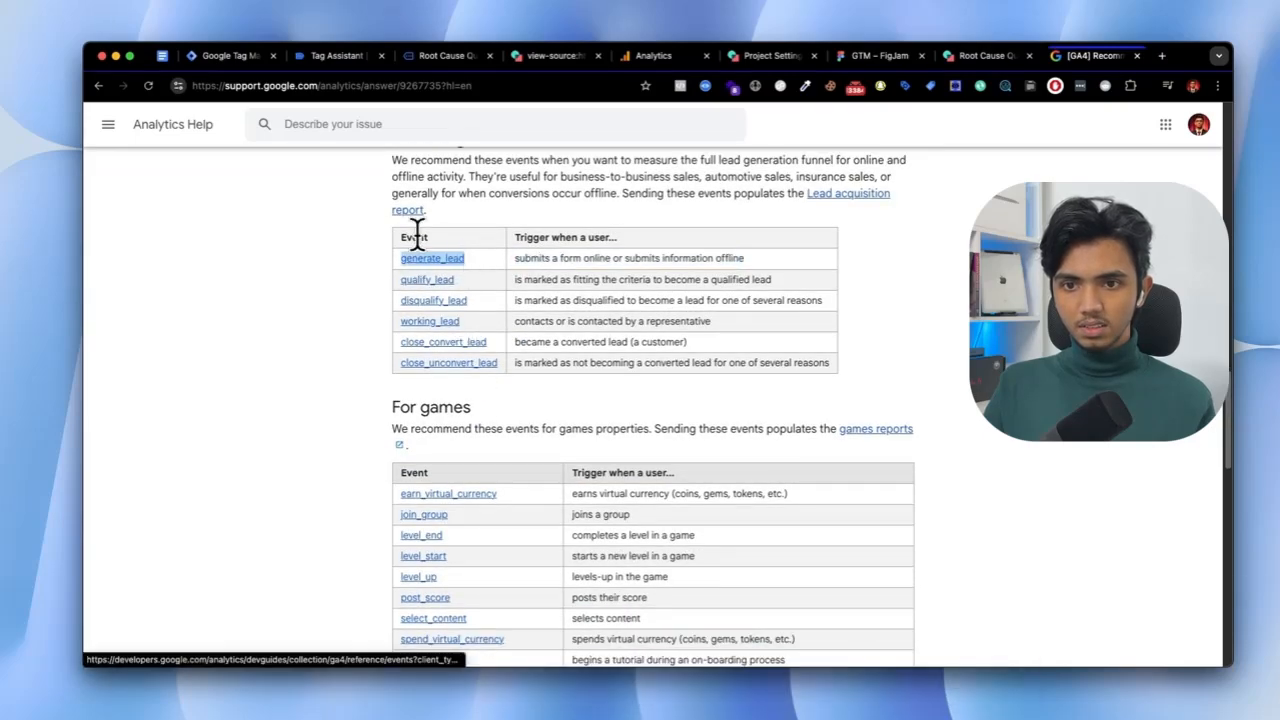
left_click(222, 57)
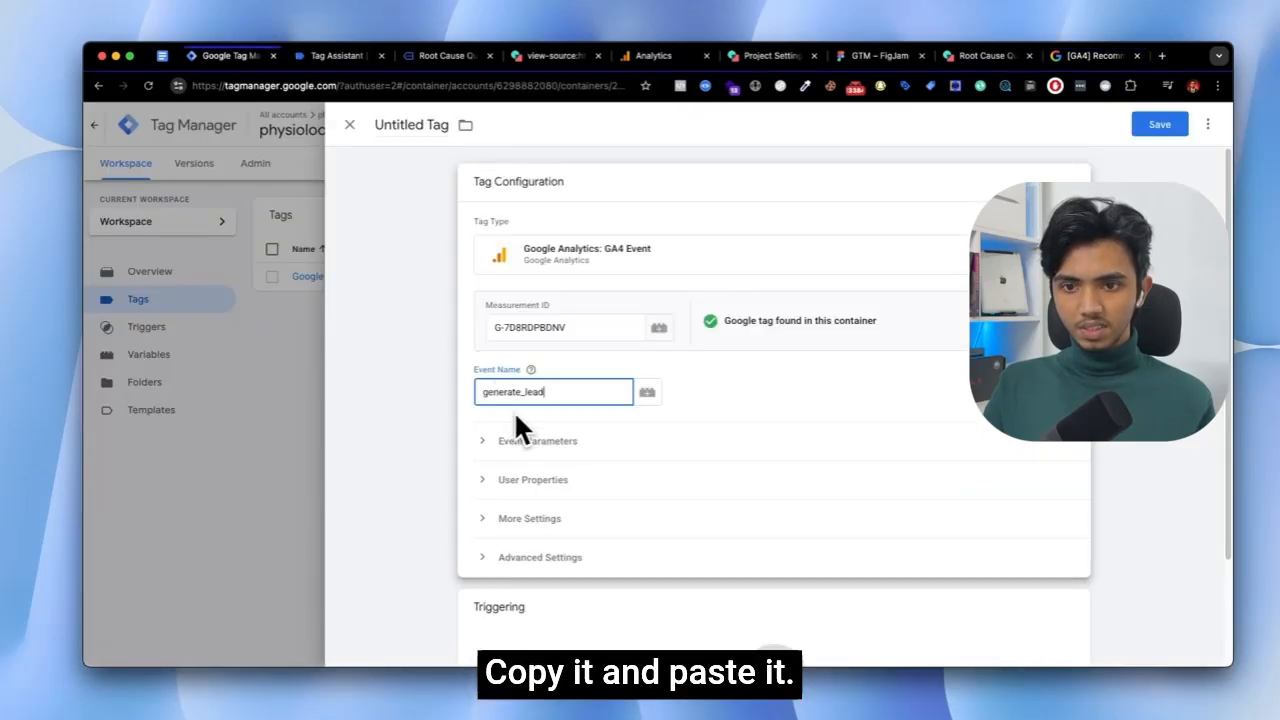
Expand the tag's event parameters and add two empty parameter rows.
scroll(530, 435, "down", 3)
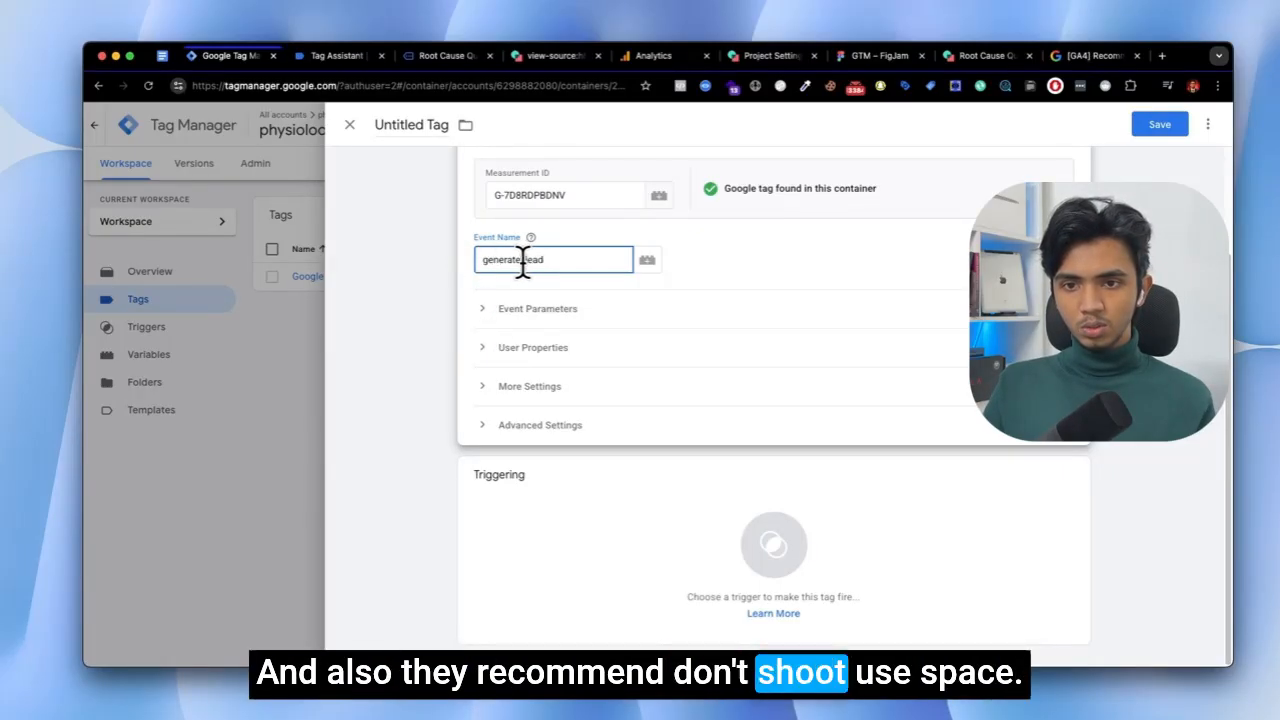
left_click(508, 312)
left_click(540, 420)
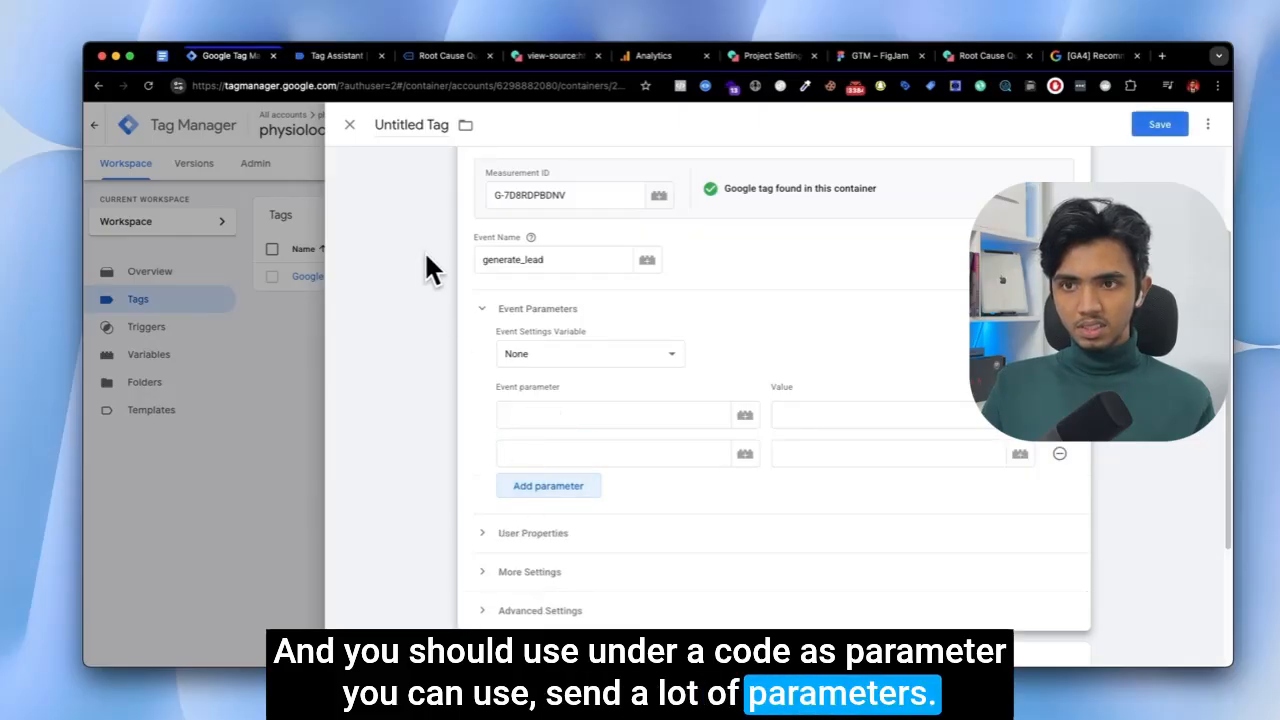
Switch to Tag Assistant and examine the data layer parameters of the involve.me_ProjectCompleted event.
left_click(305, 55)
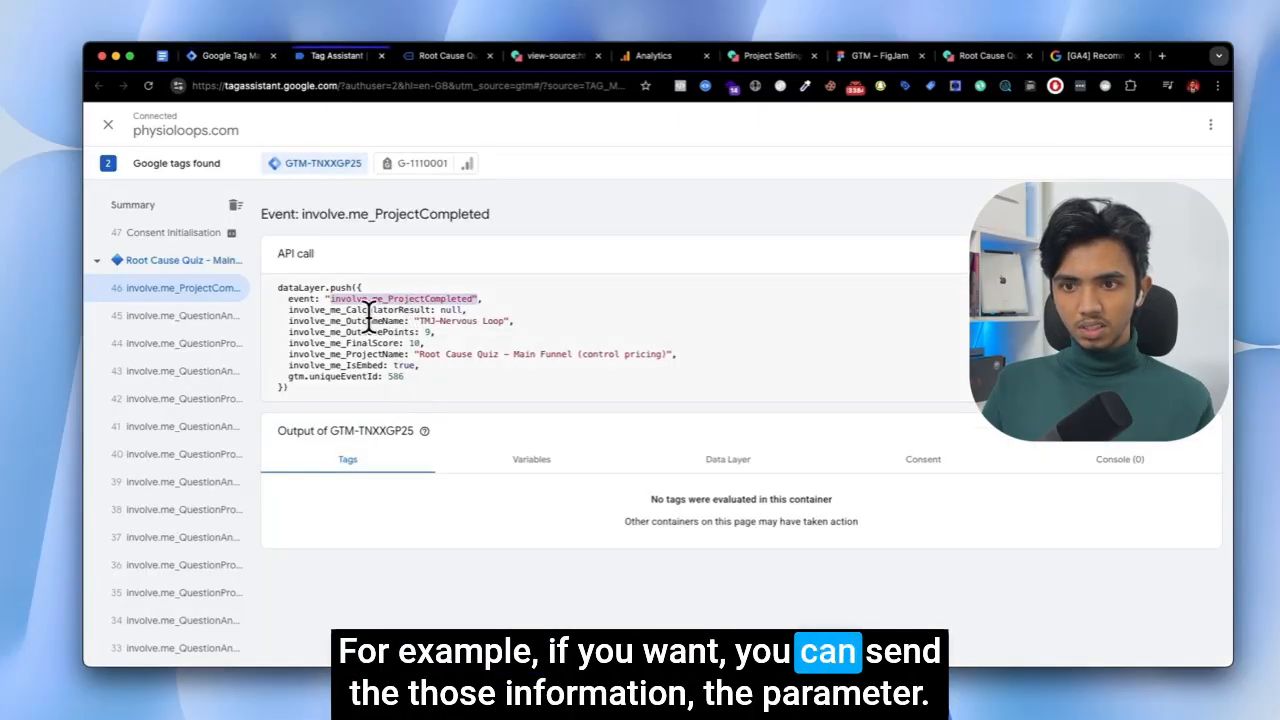
left_click(291, 327)
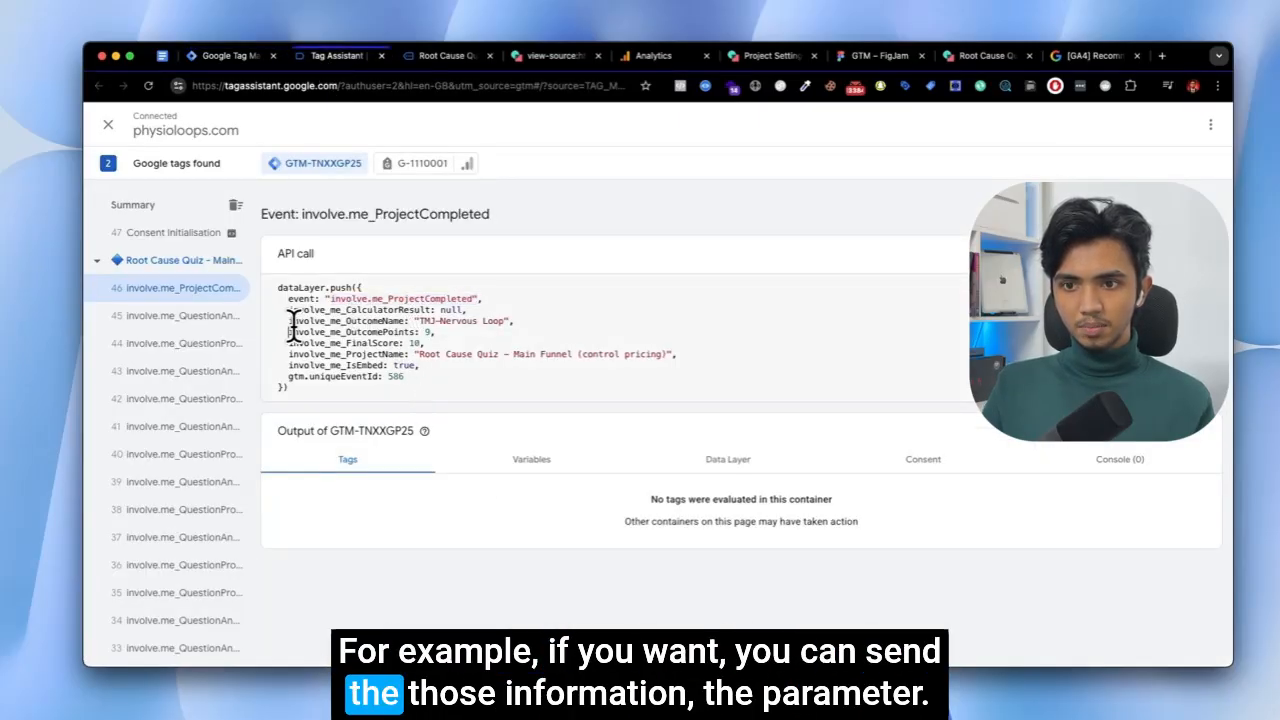
left_click(376, 320)
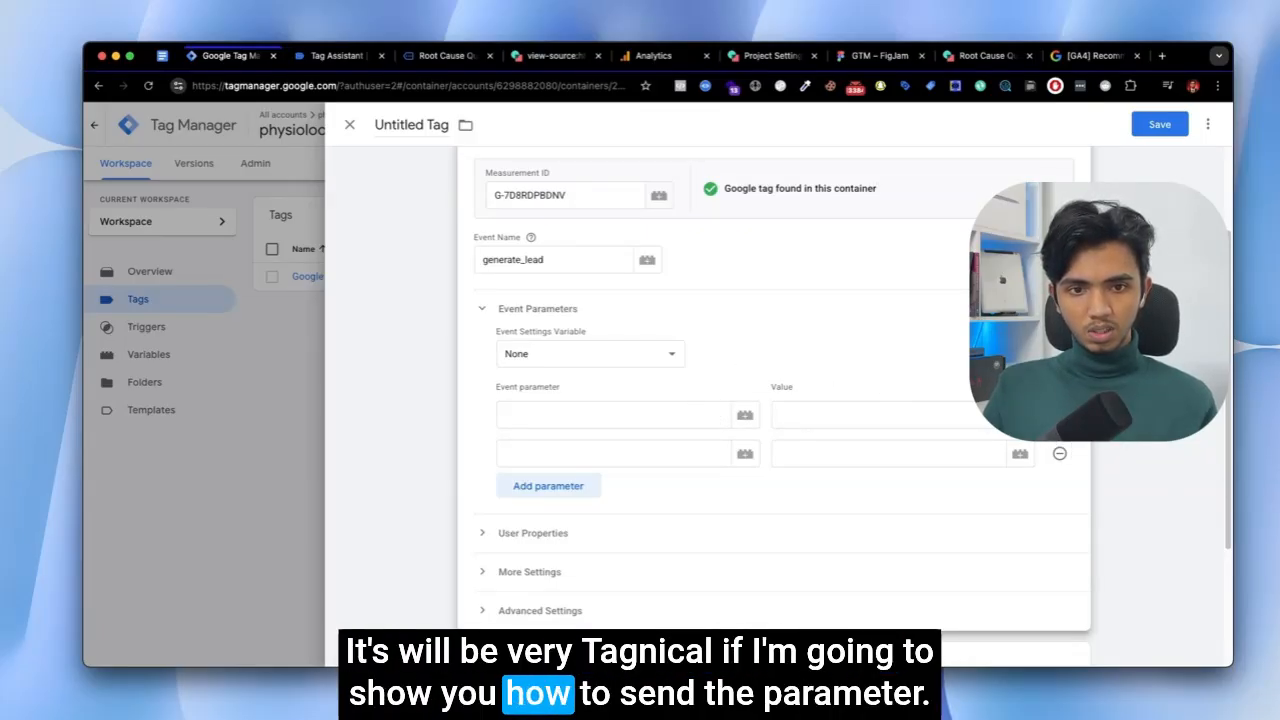
Remove the empty event parameter rows and assign the involve.me_ProjectCompleted custom event trigger to the tag.
left_click(1059, 453)
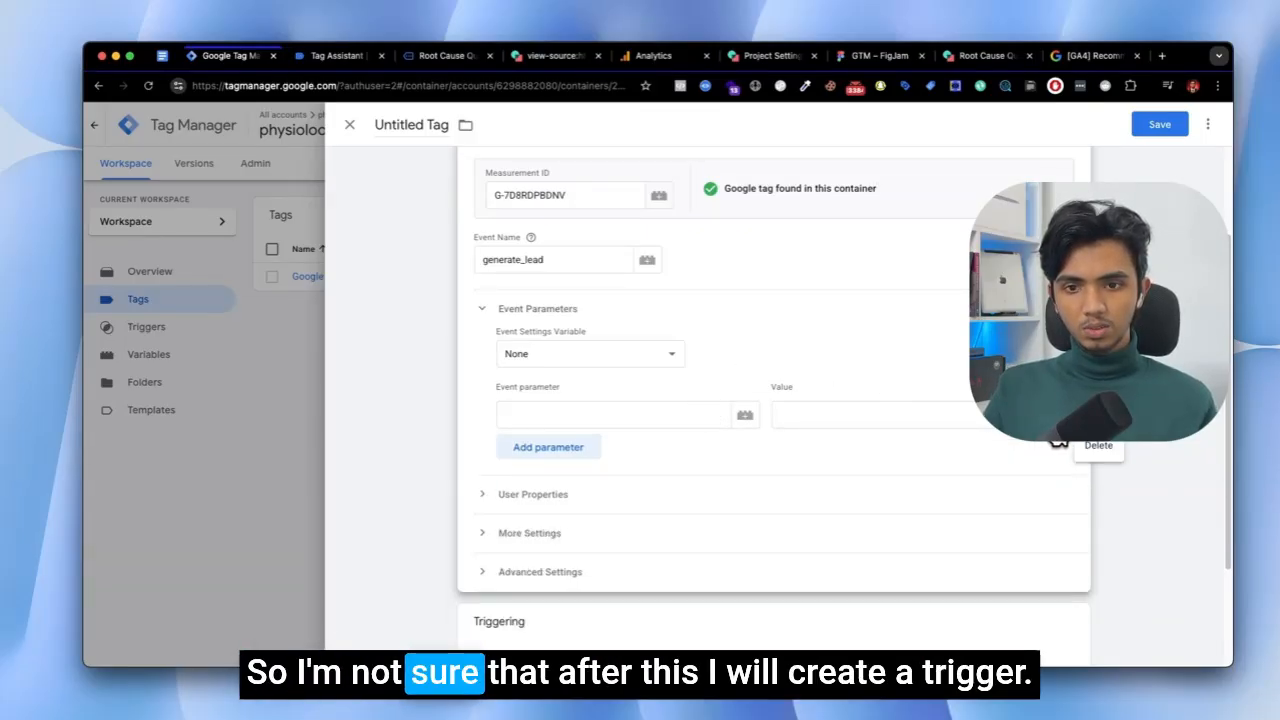
left_click(1059, 415)
left_click(509, 613)
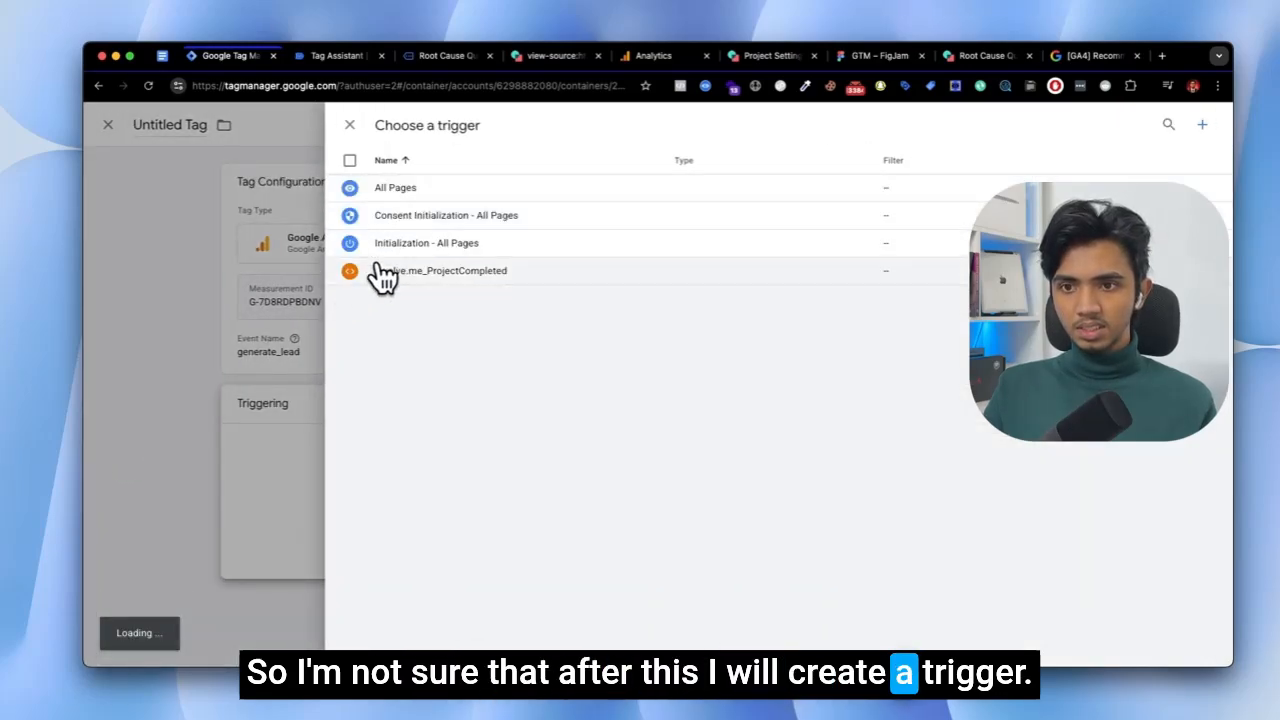
left_click(382, 272)
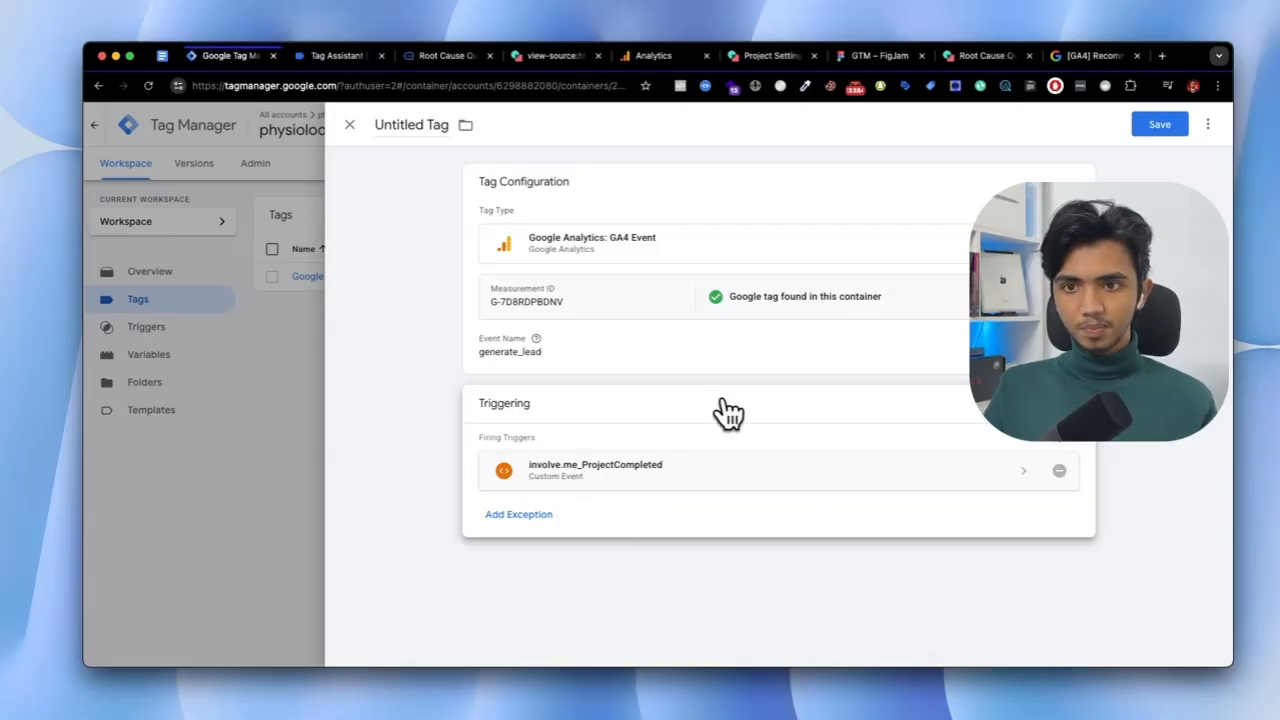
Save the tag under the name Google Analytics GA4 Event - generate_lead.
left_click(1148, 126)
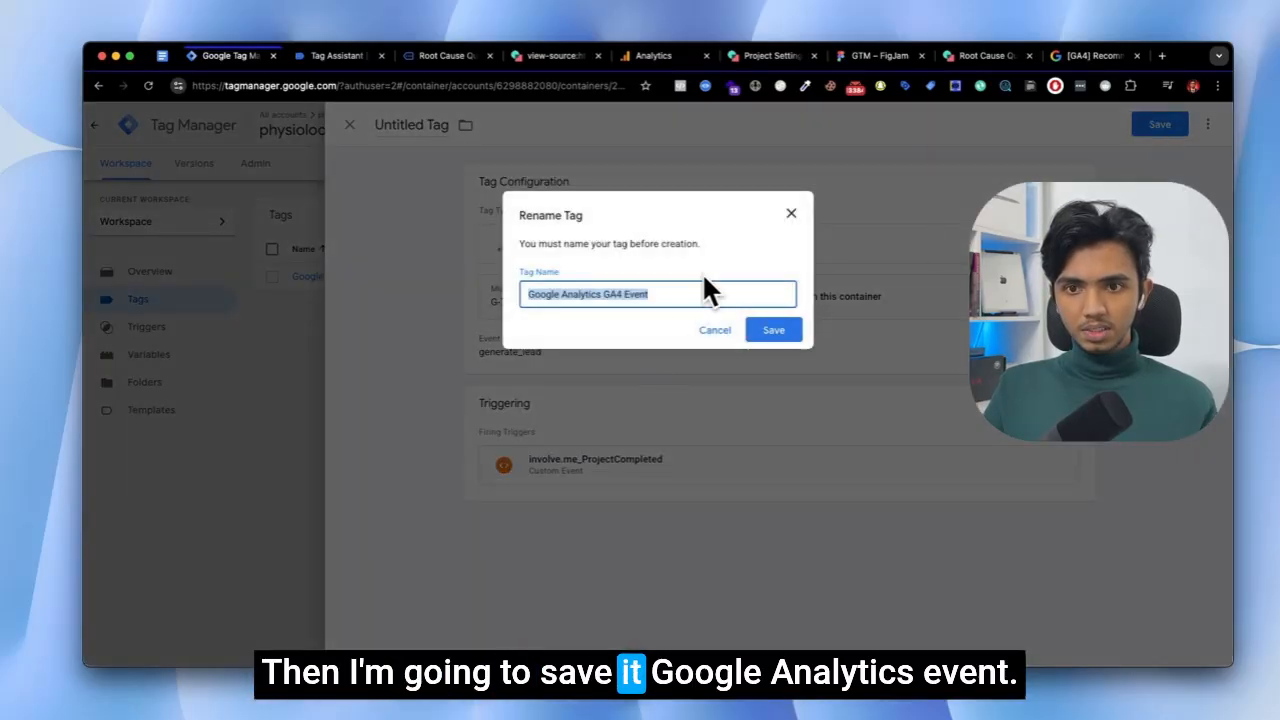
left_click(673, 289)
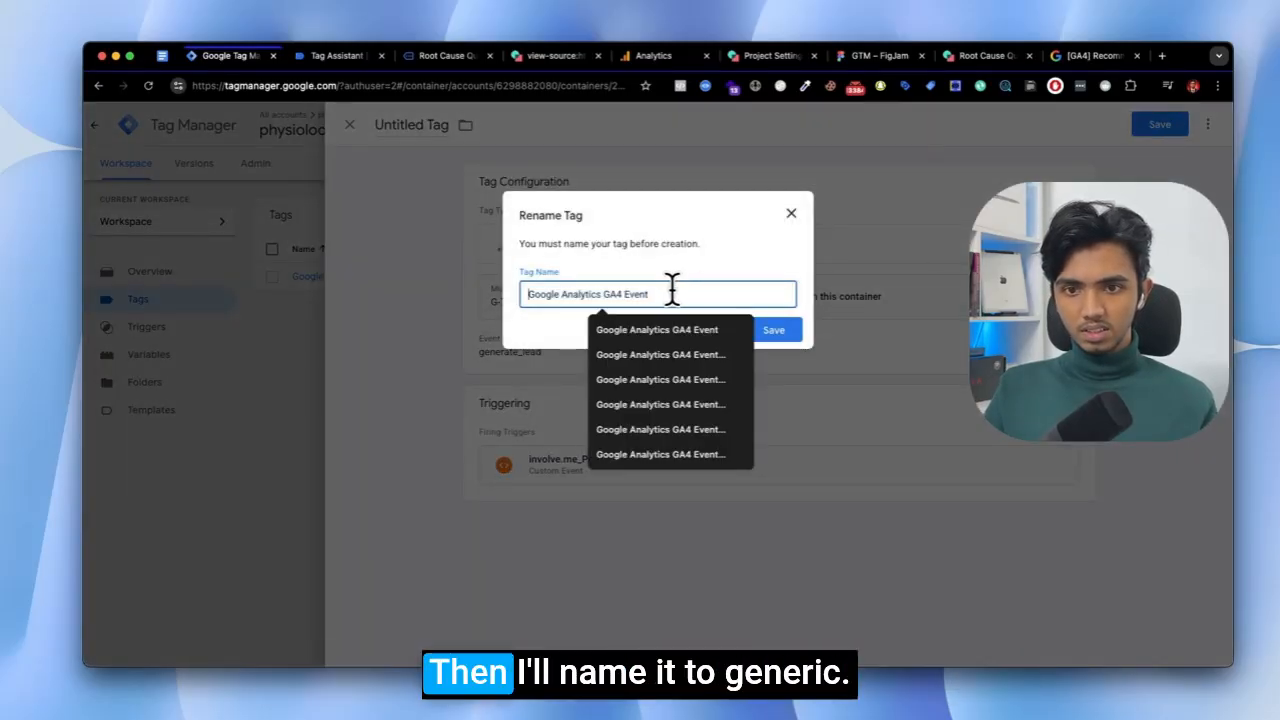
type("-")
key("super+v")
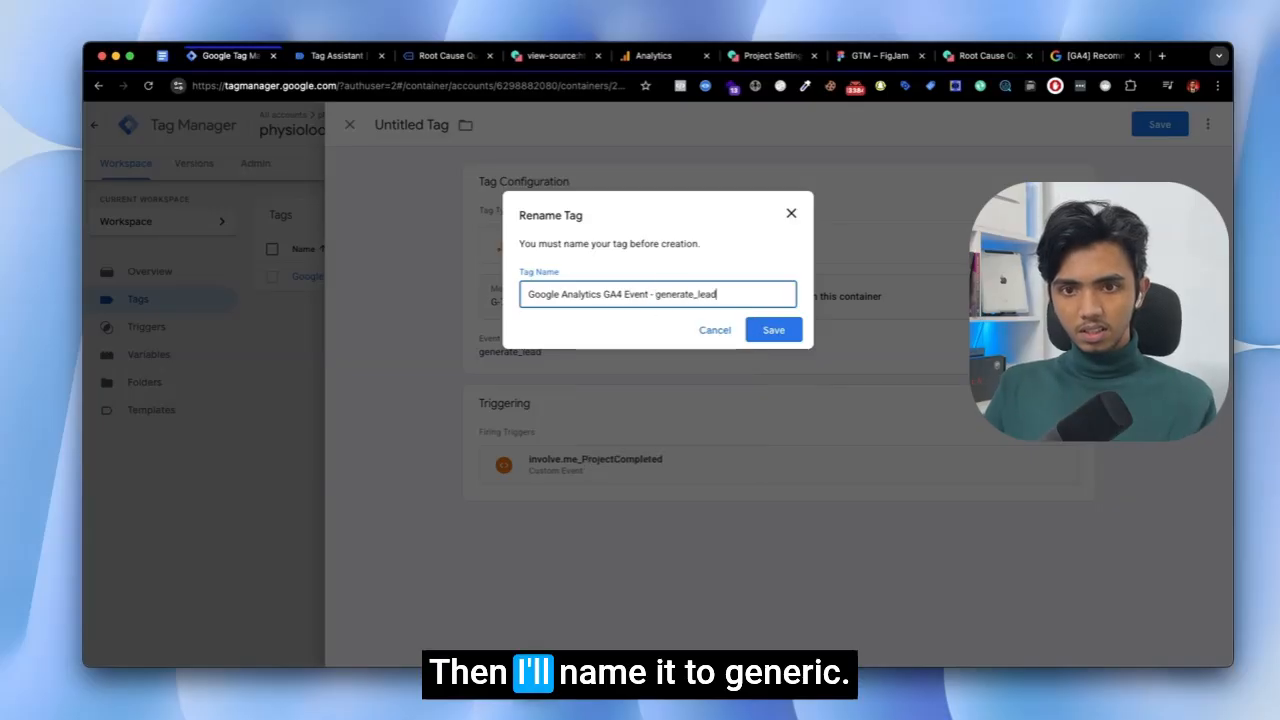
left_click(777, 332)
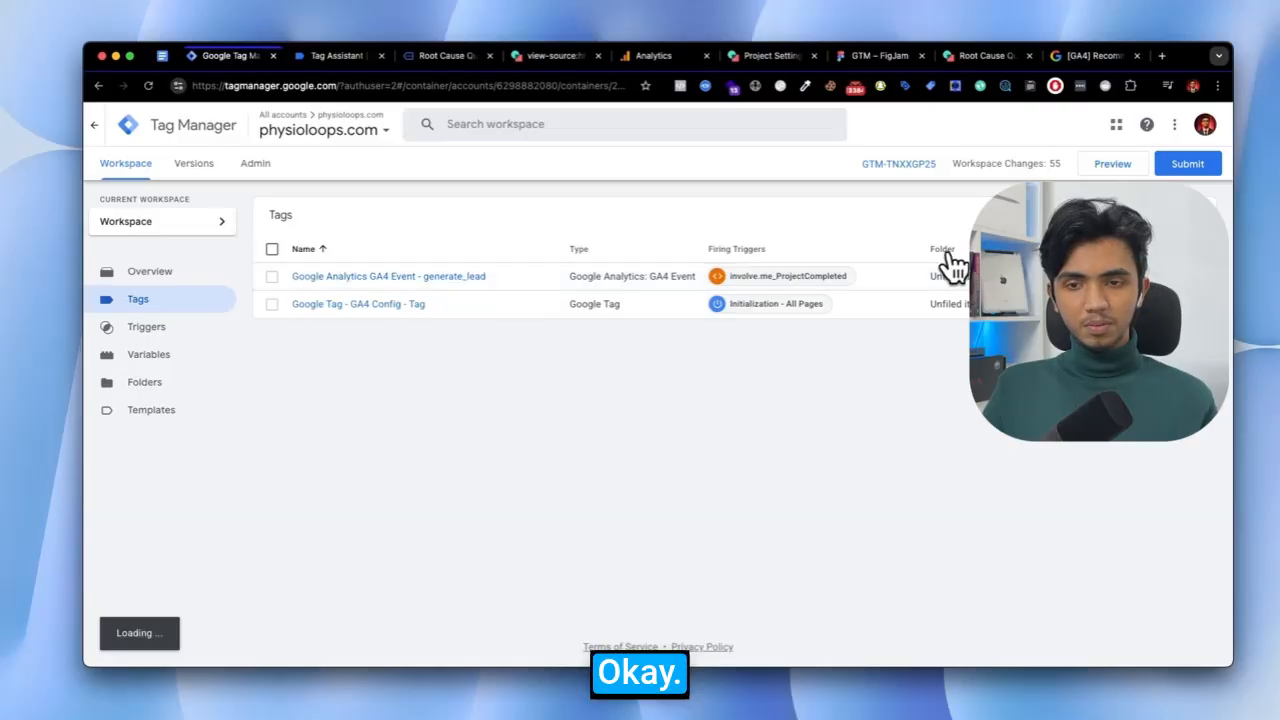
Publish the workspace changes to the Live environment and close the version summary.
left_click(1190, 165)
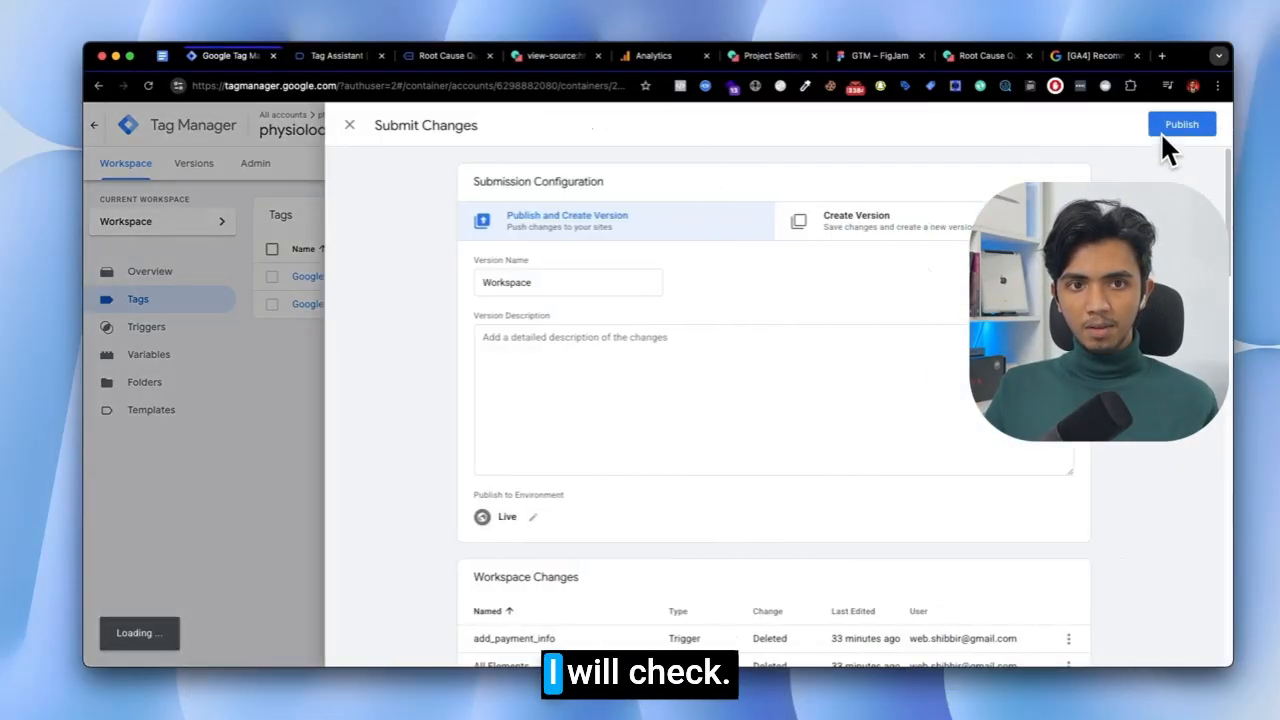
left_click(1180, 125)
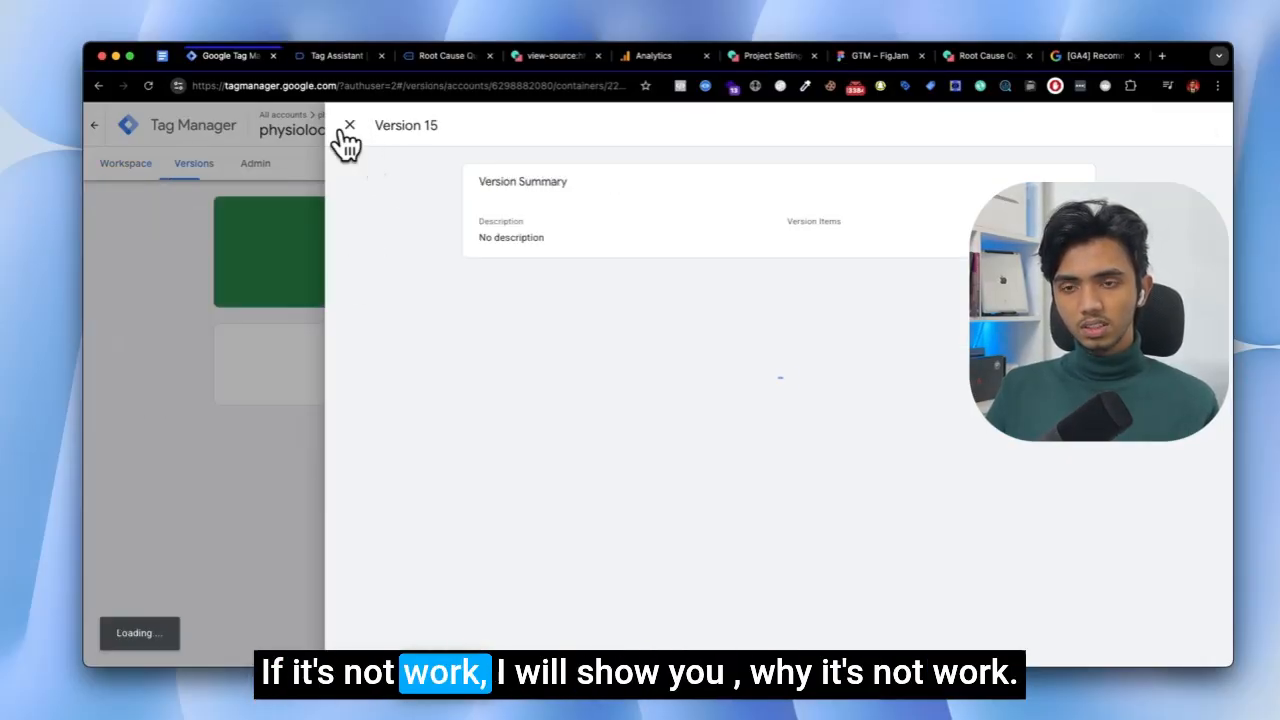
left_click(345, 126)
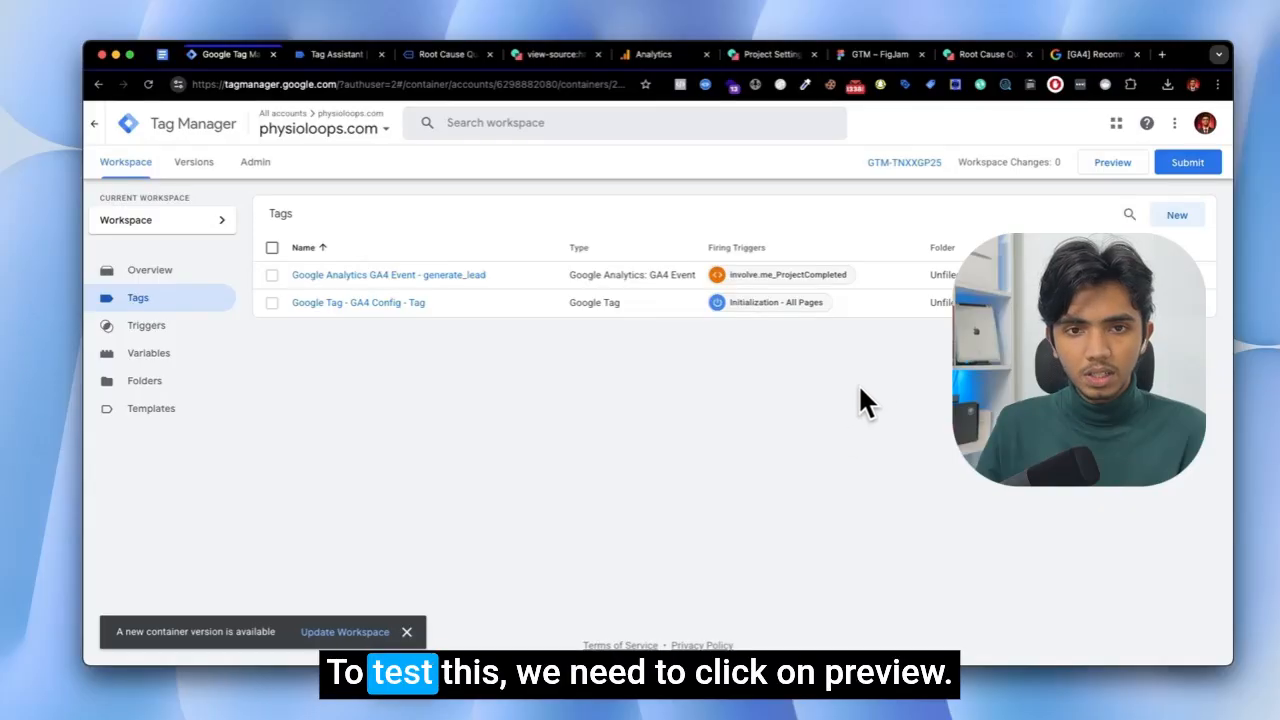
Start preview mode for the container and view the connected site's summary in Tag Assistant.
left_click(1110, 166)
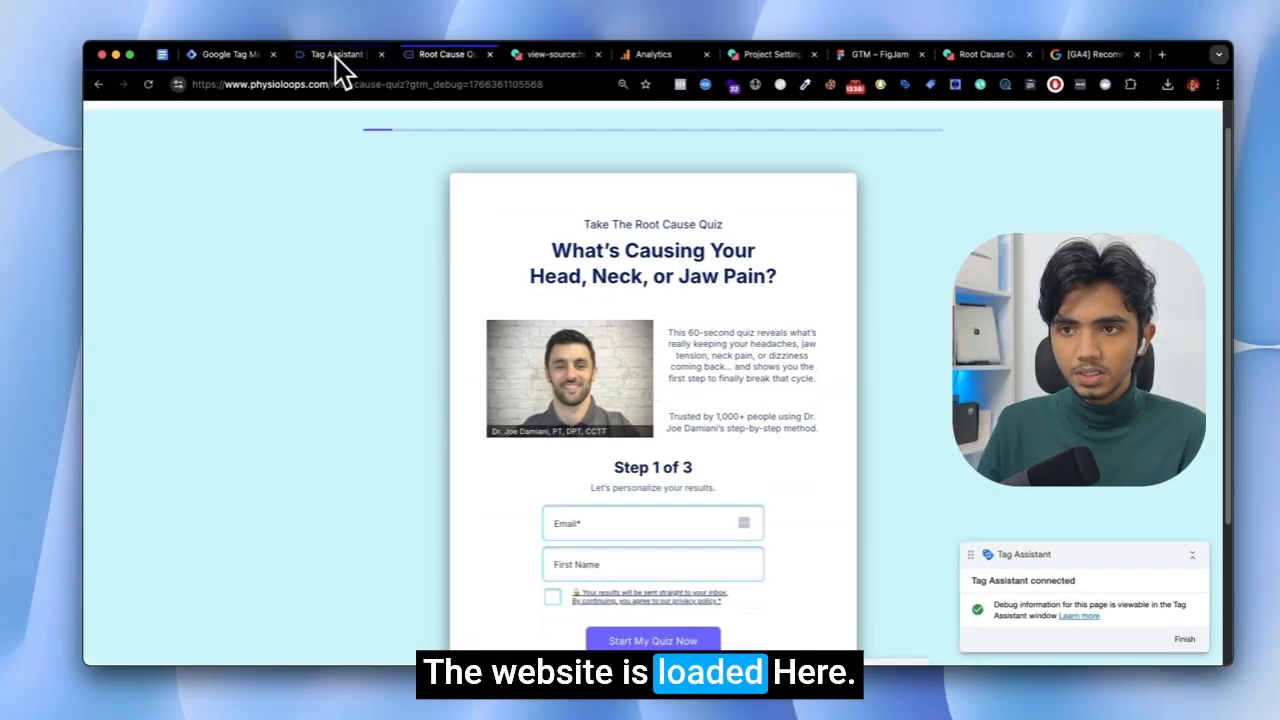
left_click(335, 55)
left_click(633, 366)
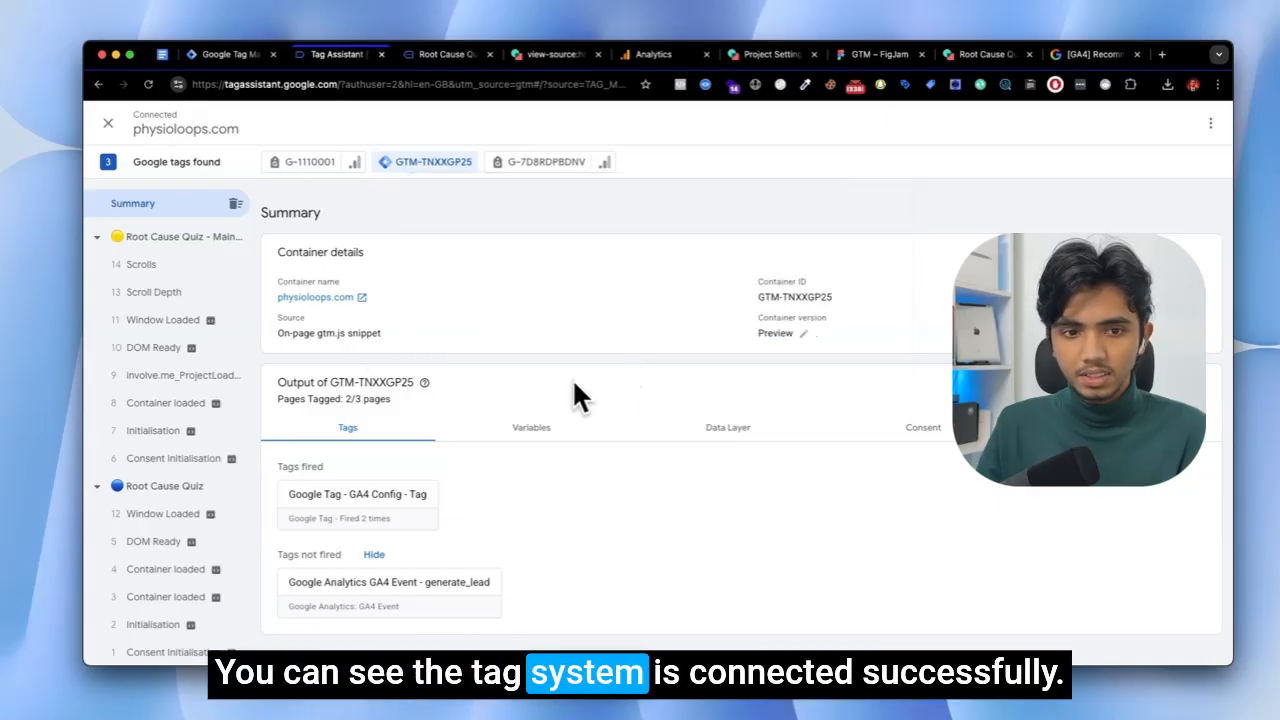
Switch to Google Analytics and open DebugView for the Demo property.
left_click(432, 56)
scroll(560, 310, "down", 3)
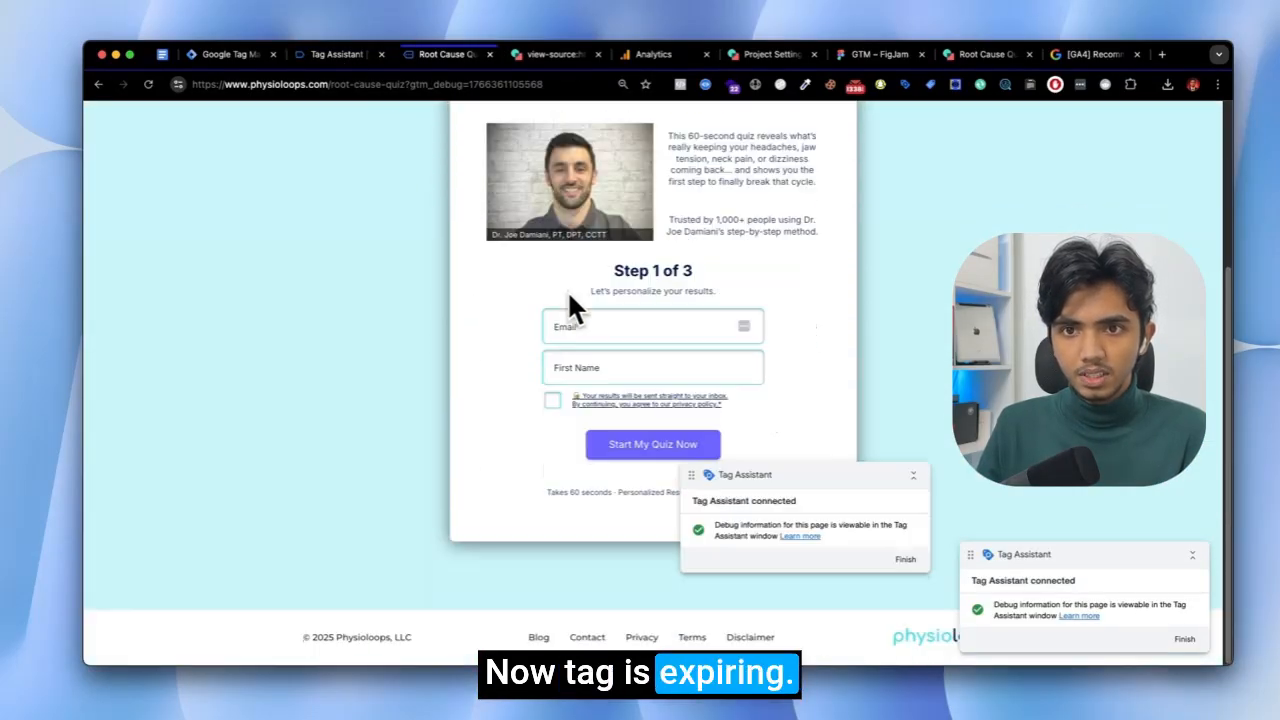
left_click(658, 52)
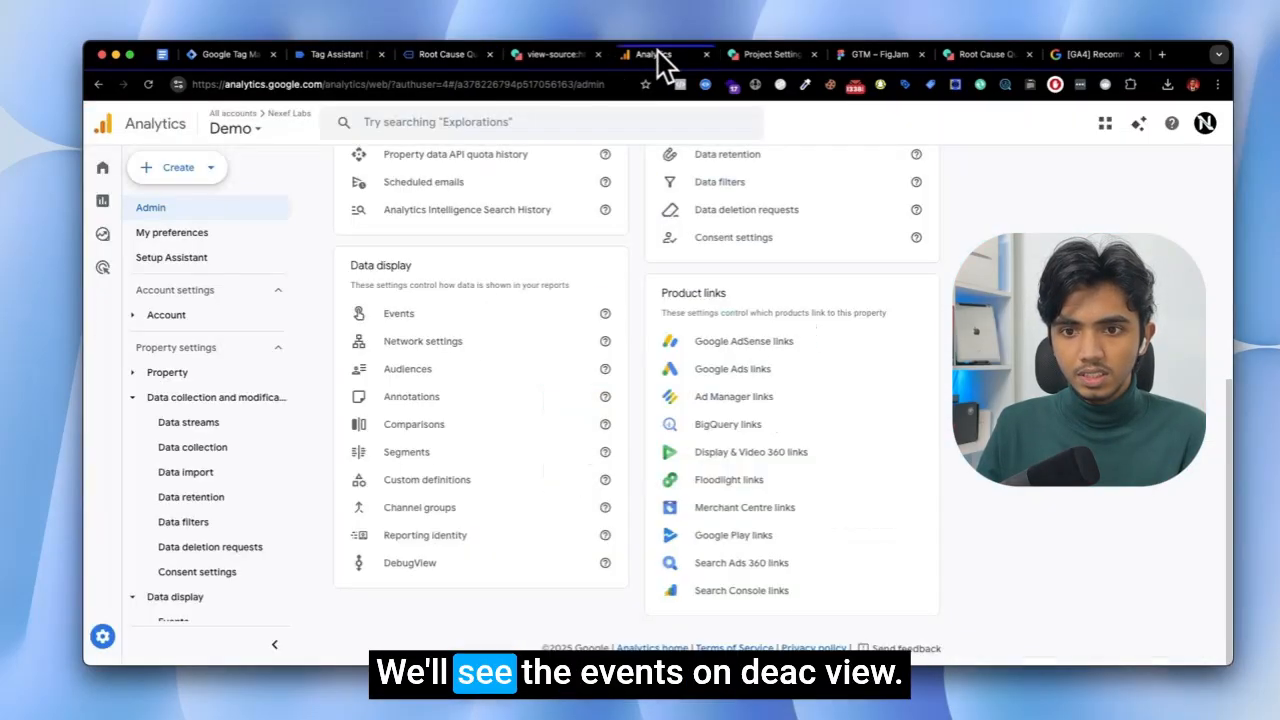
left_click(432, 567)
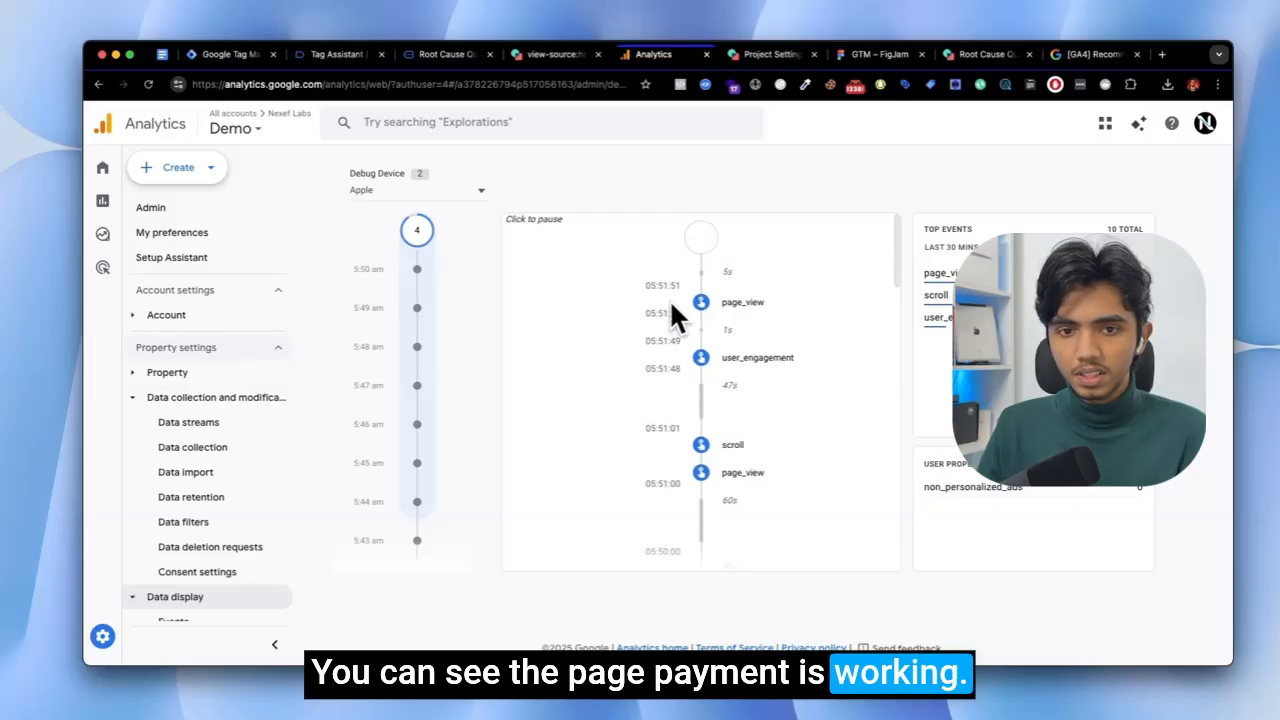
On the quiz page, fill in the test email and first name, accept the privacy policy and start the quiz.
left_click(443, 58)
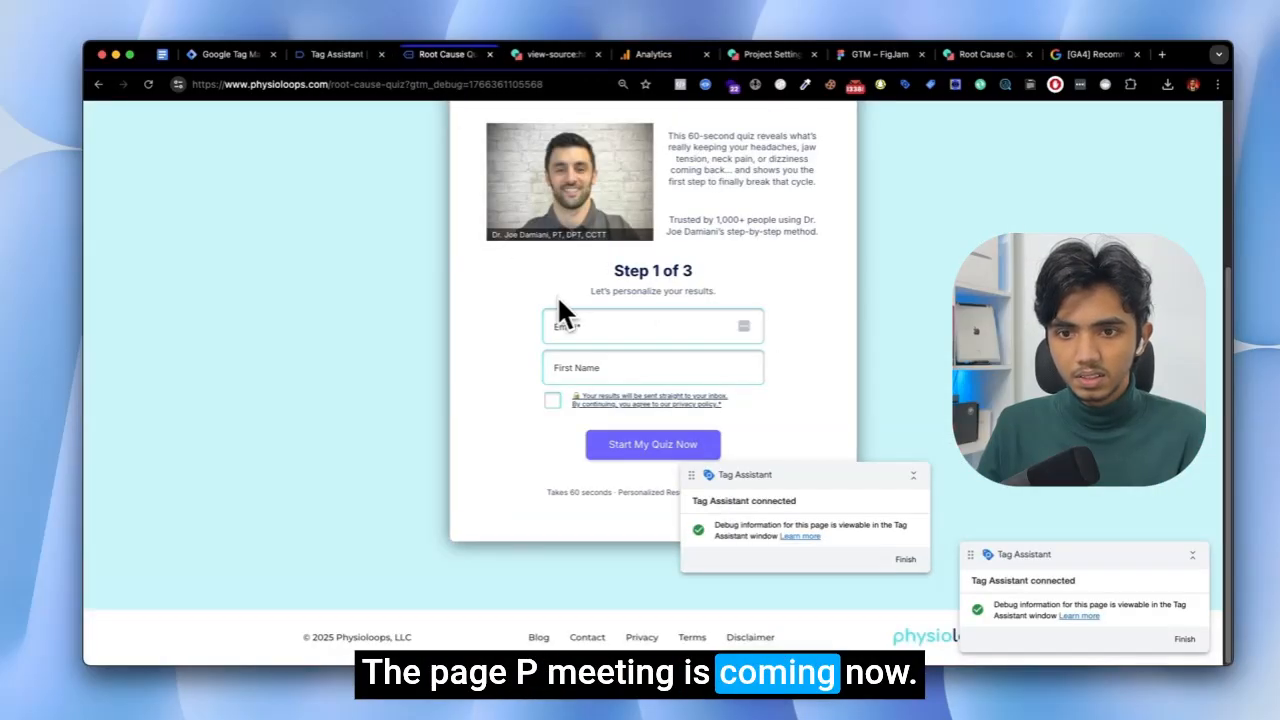
left_click(568, 324)
left_click(665, 367)
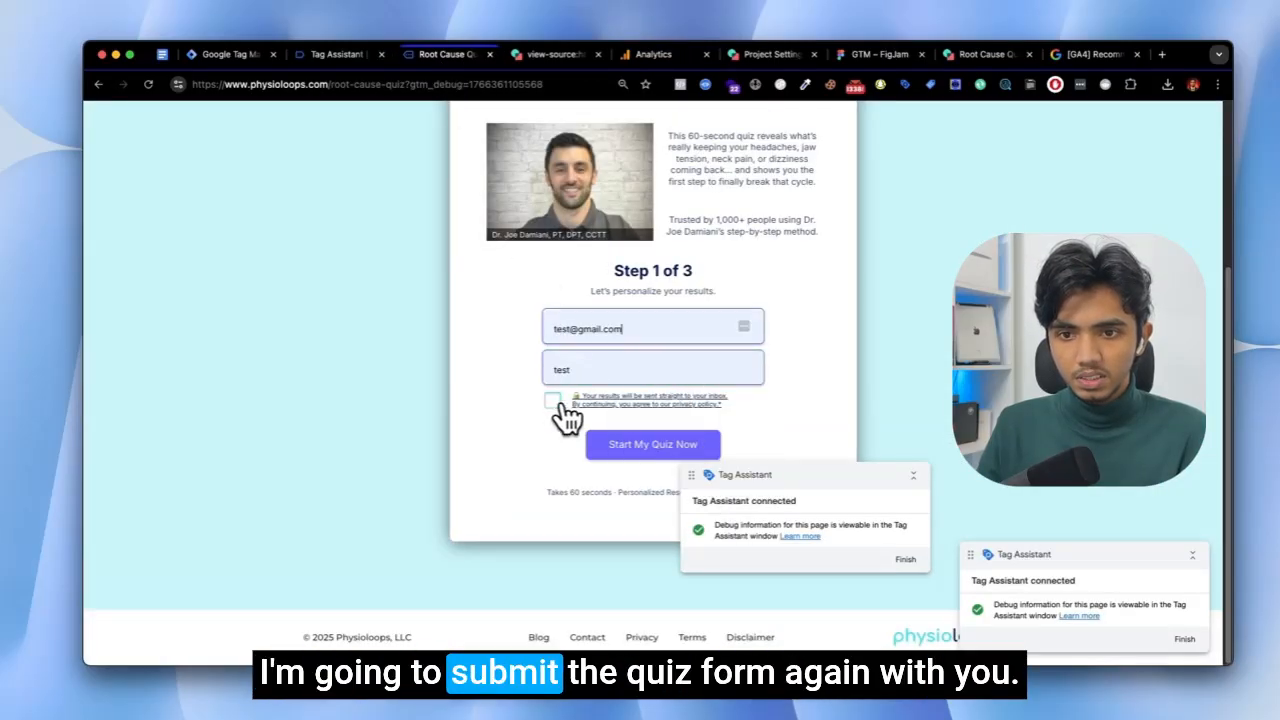
left_click(554, 401)
left_click(651, 450)
Answer the remaining quiz questions with arbitrary options and continue to the quiz results page.
left_click(563, 350)
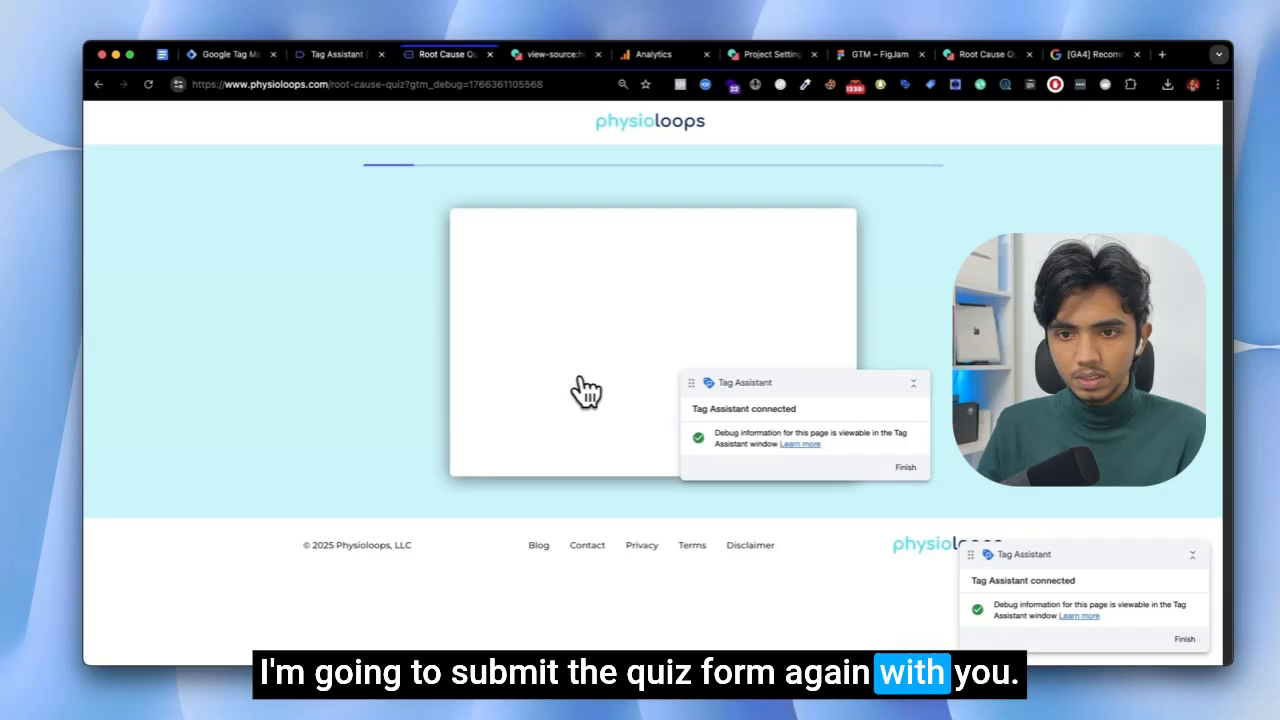
left_click(600, 372)
left_click(664, 410)
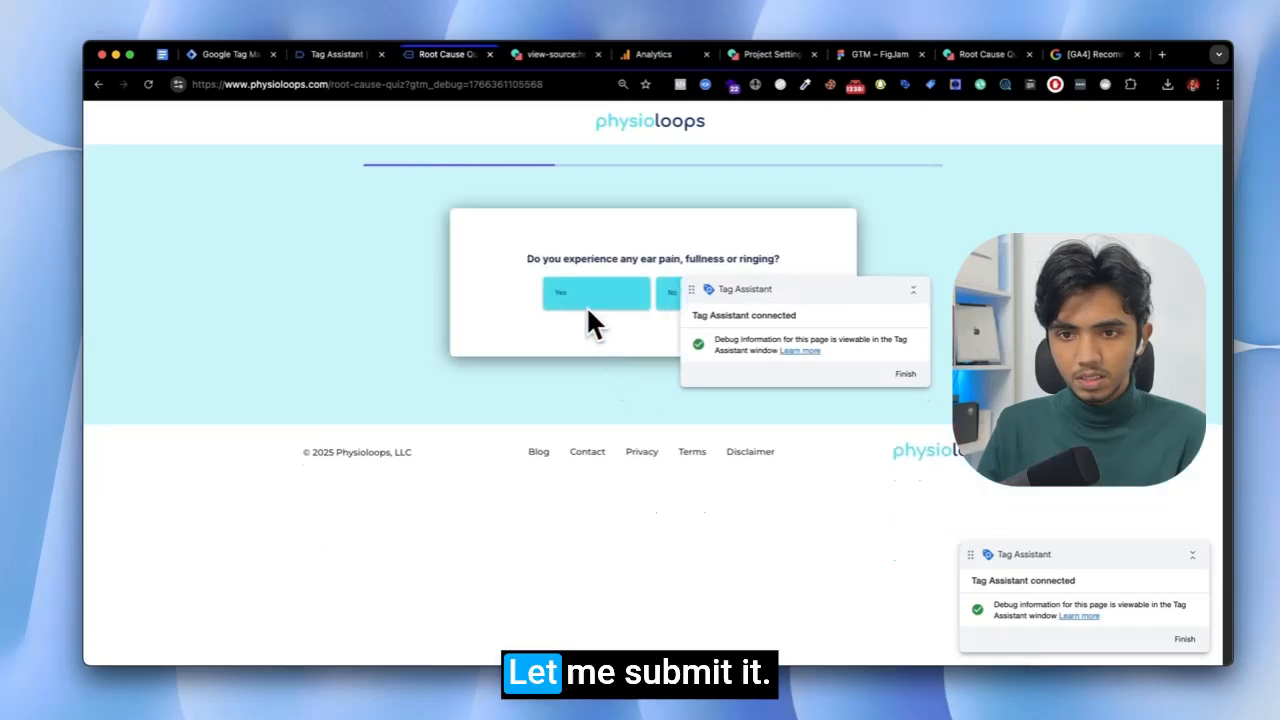
left_click(588, 305)
left_click(588, 357)
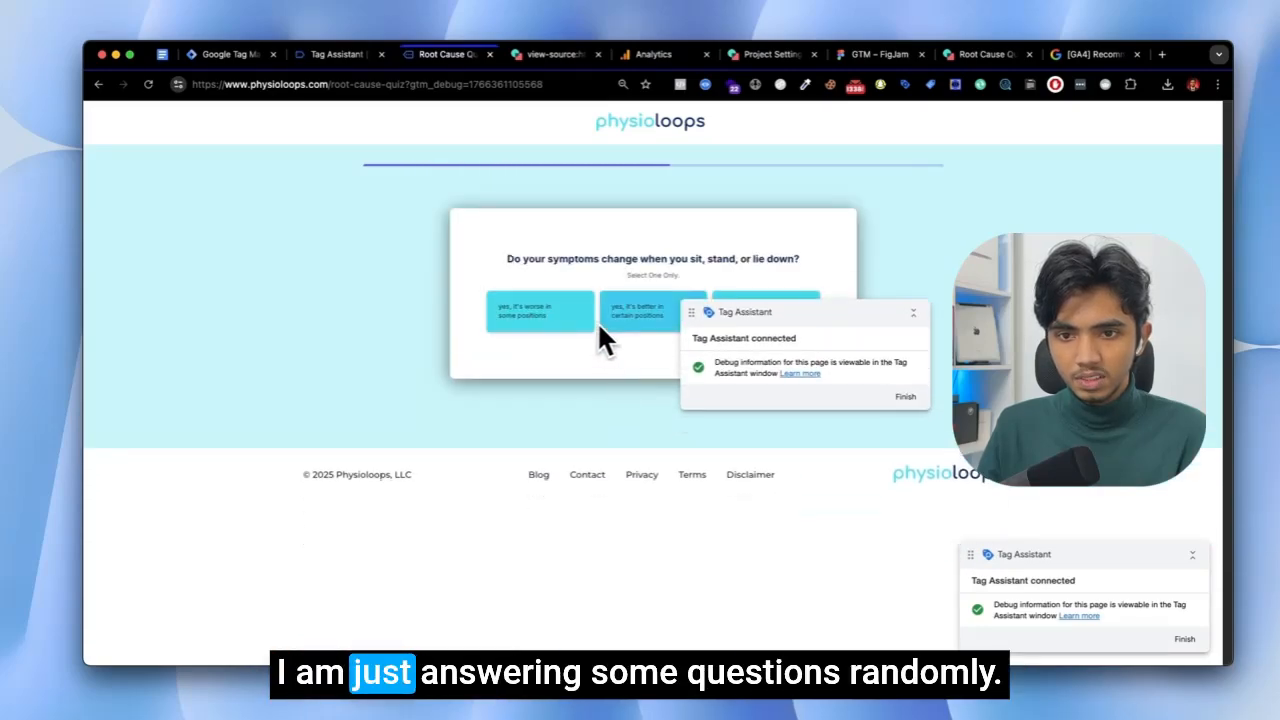
left_click(633, 338)
left_click(614, 345)
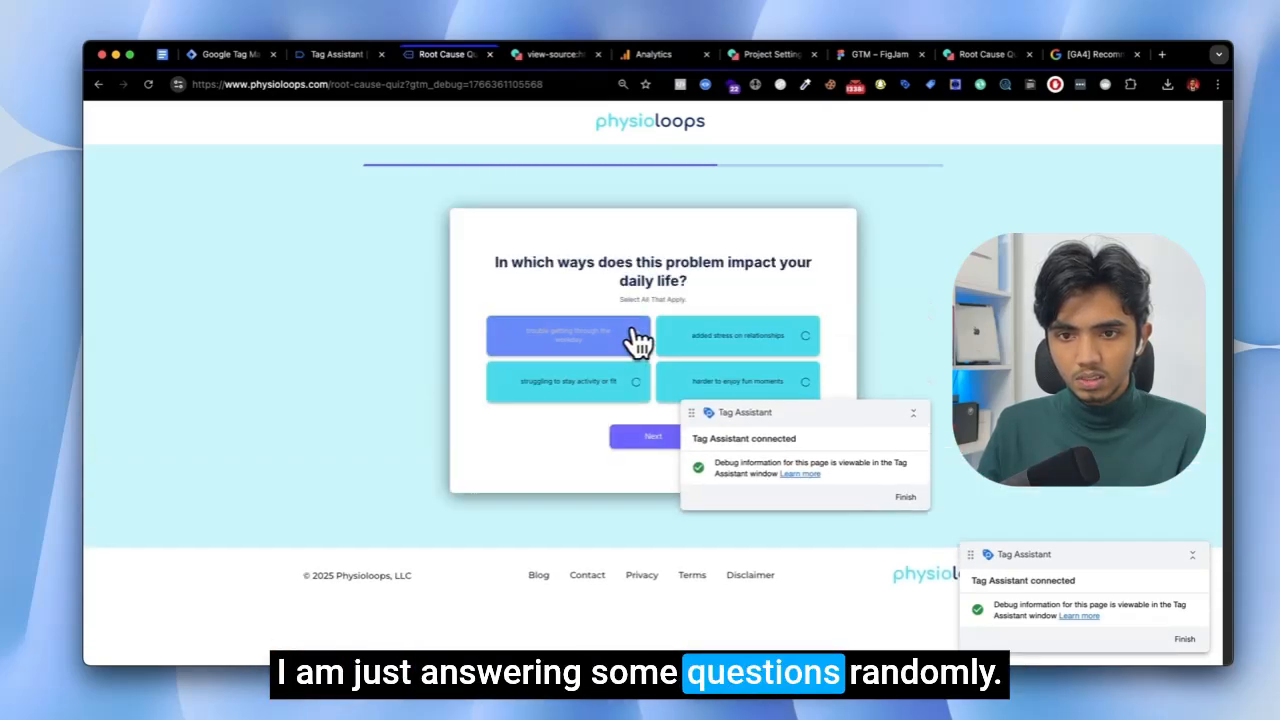
left_click(634, 343)
left_click(643, 437)
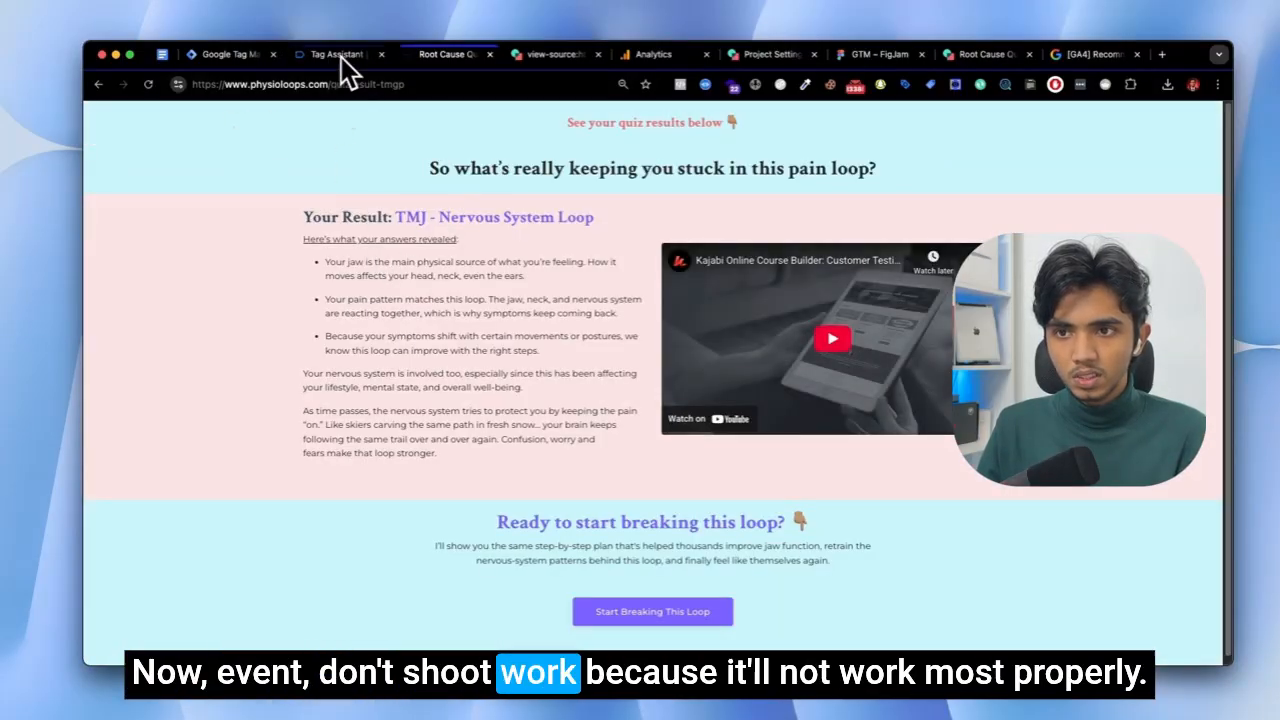
Check the tags for the involve.me_ProjectCompleted event in Tag Assistant and look for generate_lead in Analytics DebugView.
left_click(341, 55)
left_click(192, 265)
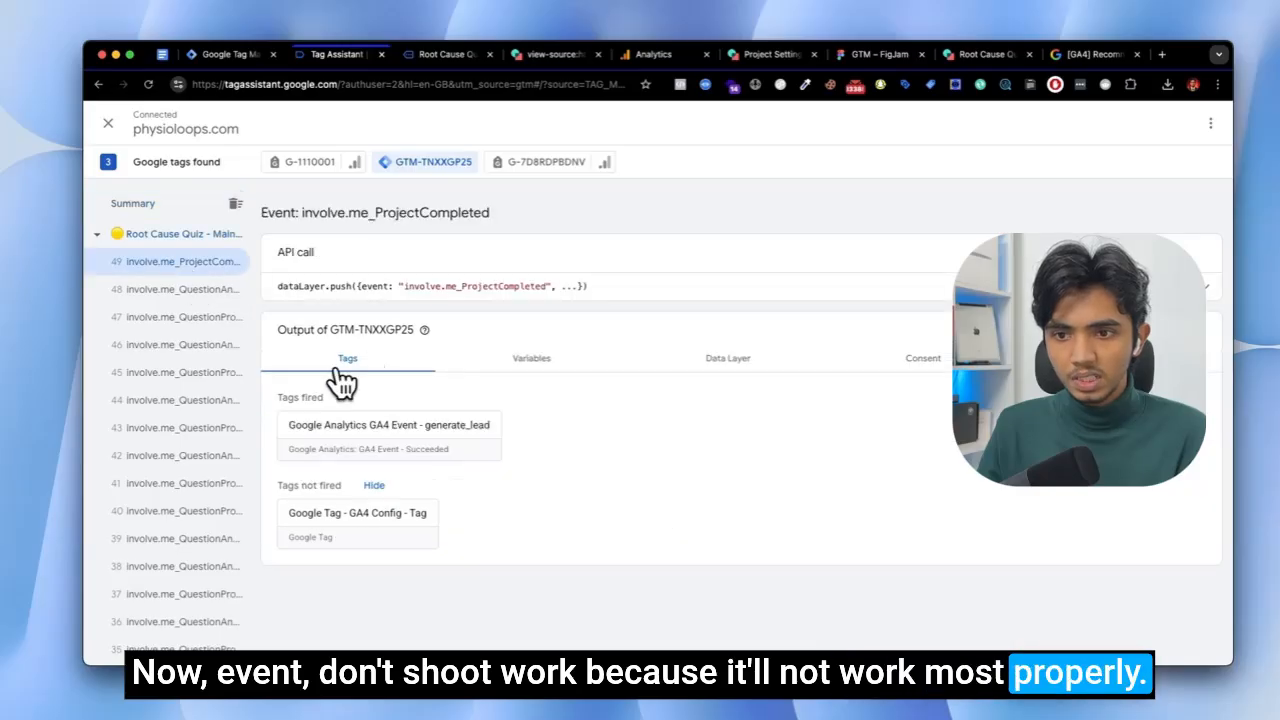
left_click(637, 52)
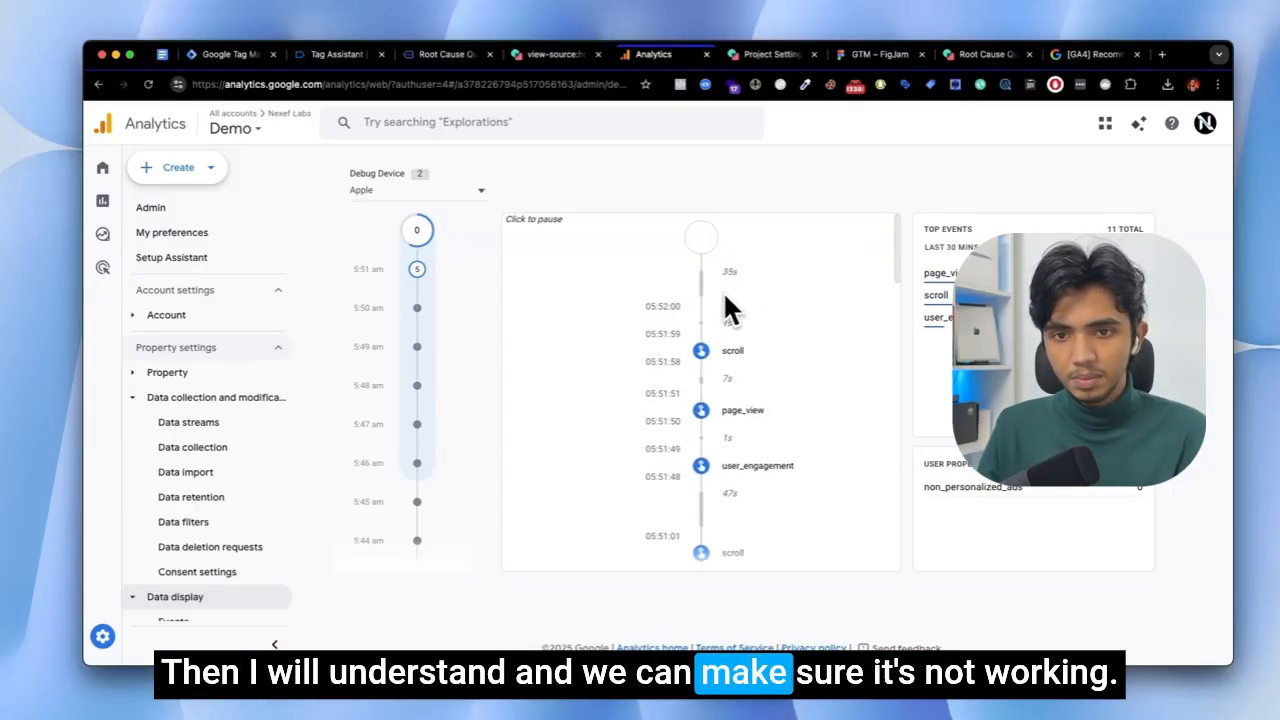
Examine the involve.me_ProjectCompleted API call, the generate_lead tag's firing details and the container summary in Tag Assistant, and recheck Analytics DebugView.
left_click(417, 57)
left_click(344, 61)
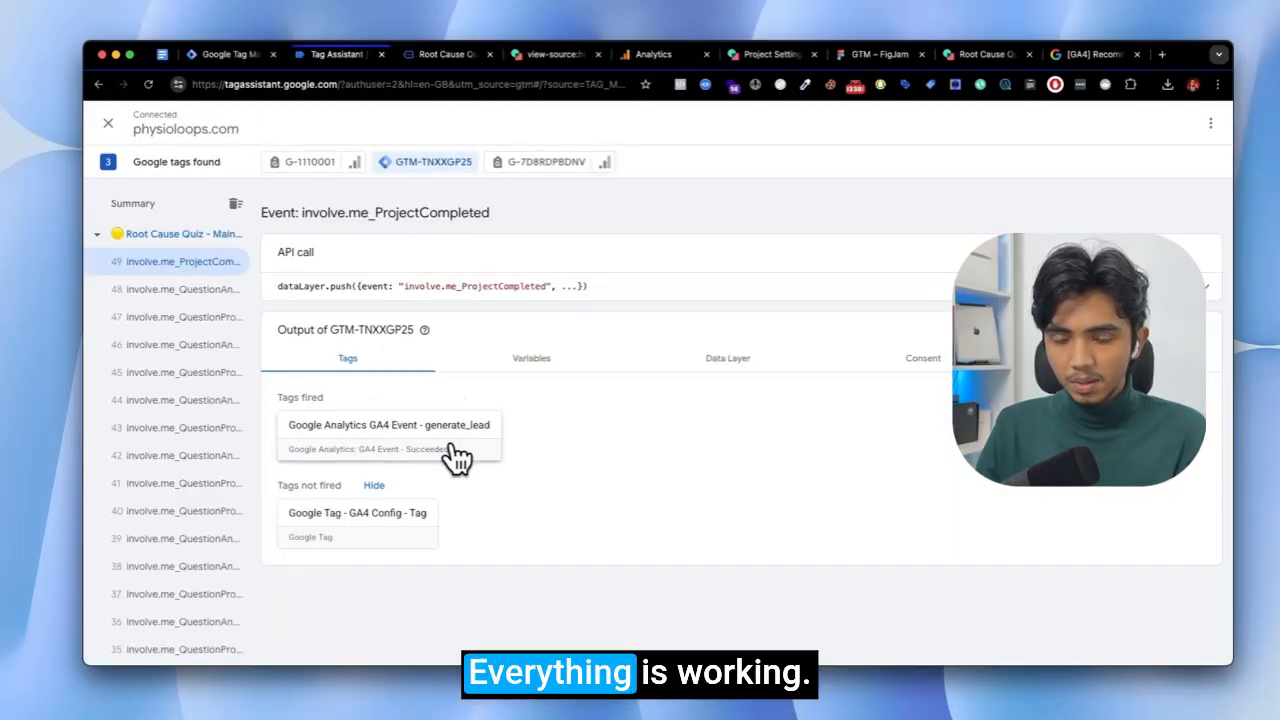
left_click(640, 290)
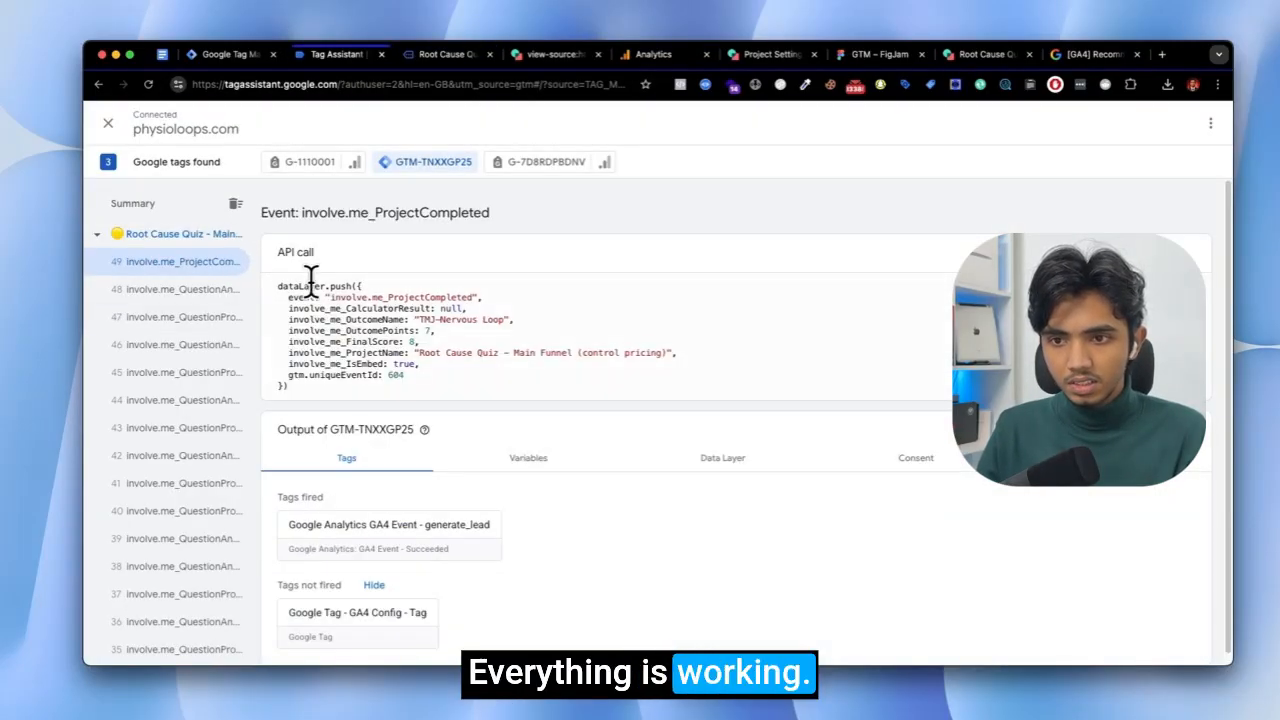
left_click_drag(330, 297, 420, 308)
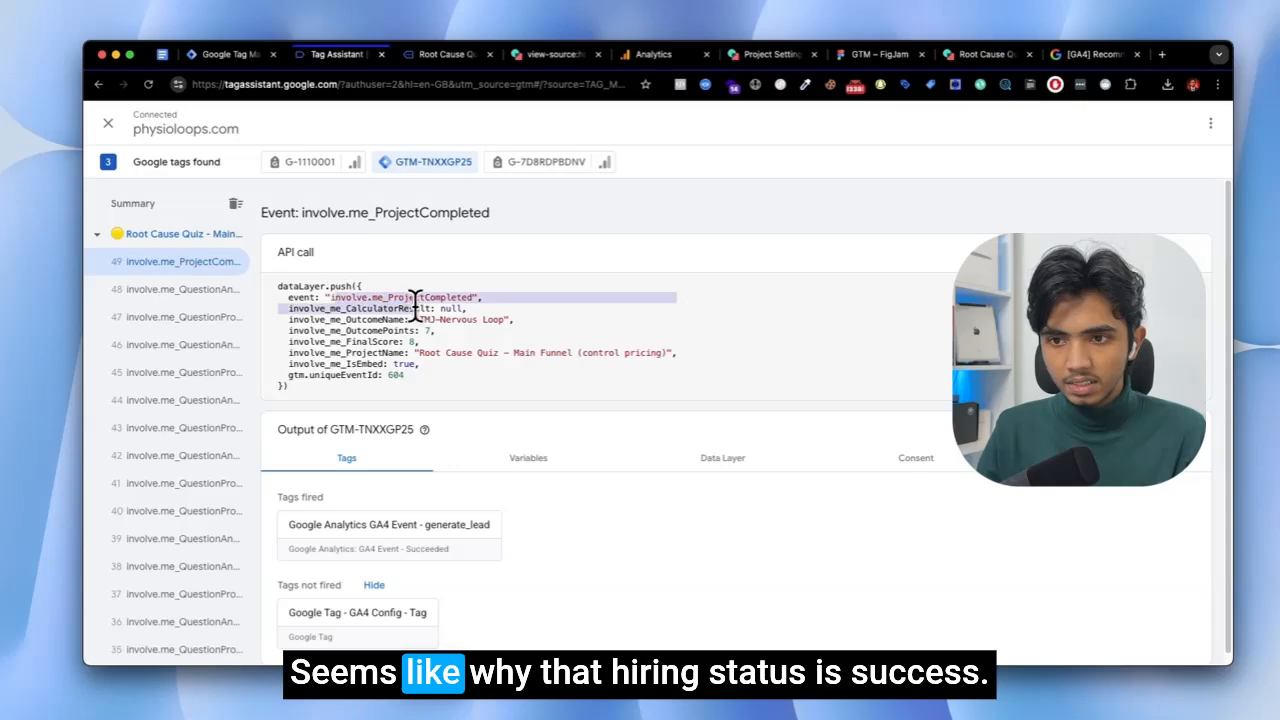
left_click(410, 565)
left_click_drag(583, 280, 634, 278)
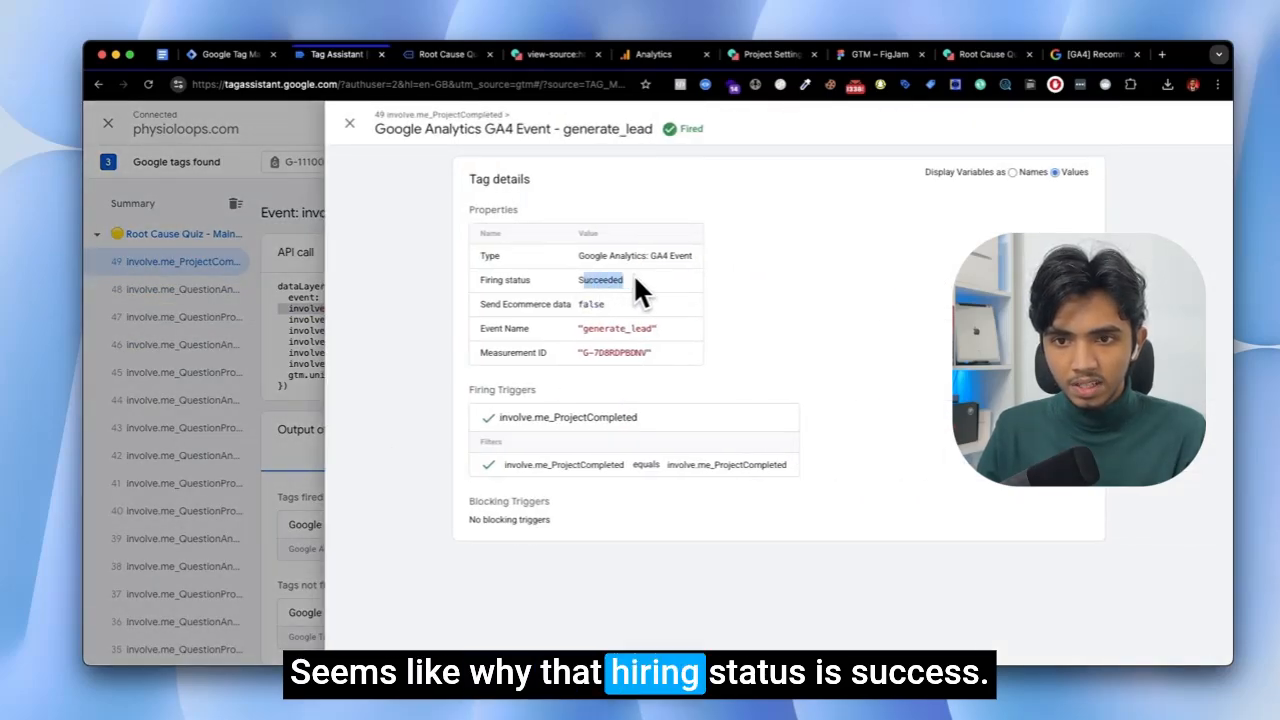
left_click(270, 276)
left_click(180, 206)
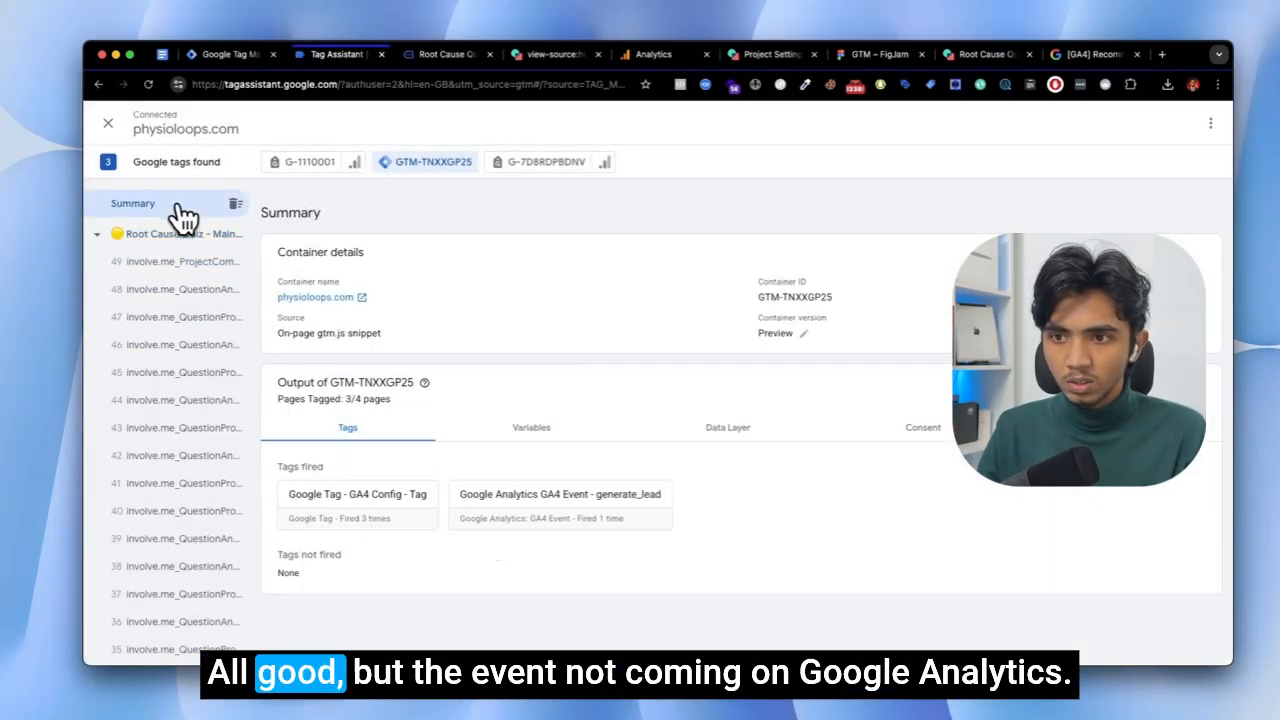
left_click(644, 53)
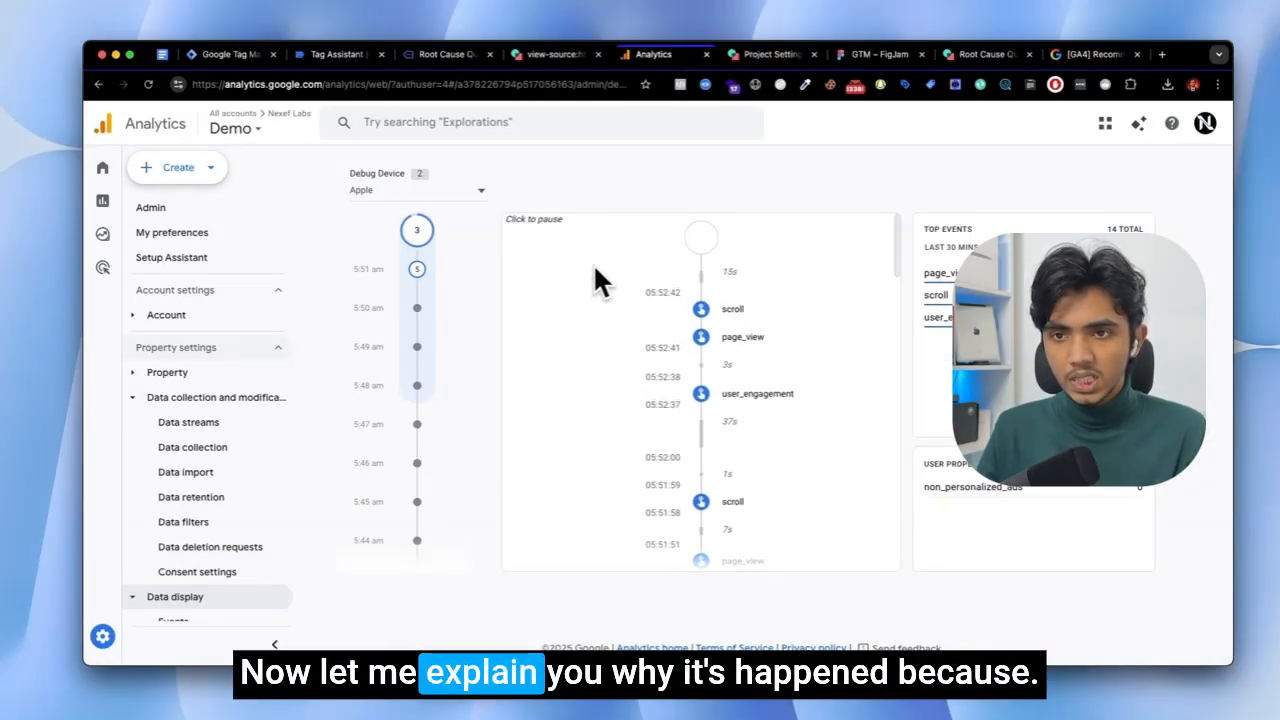
Go back to the quiz's first page and open the source of the embedded quiz frame.
left_click(439, 60)
left_click(99, 85)
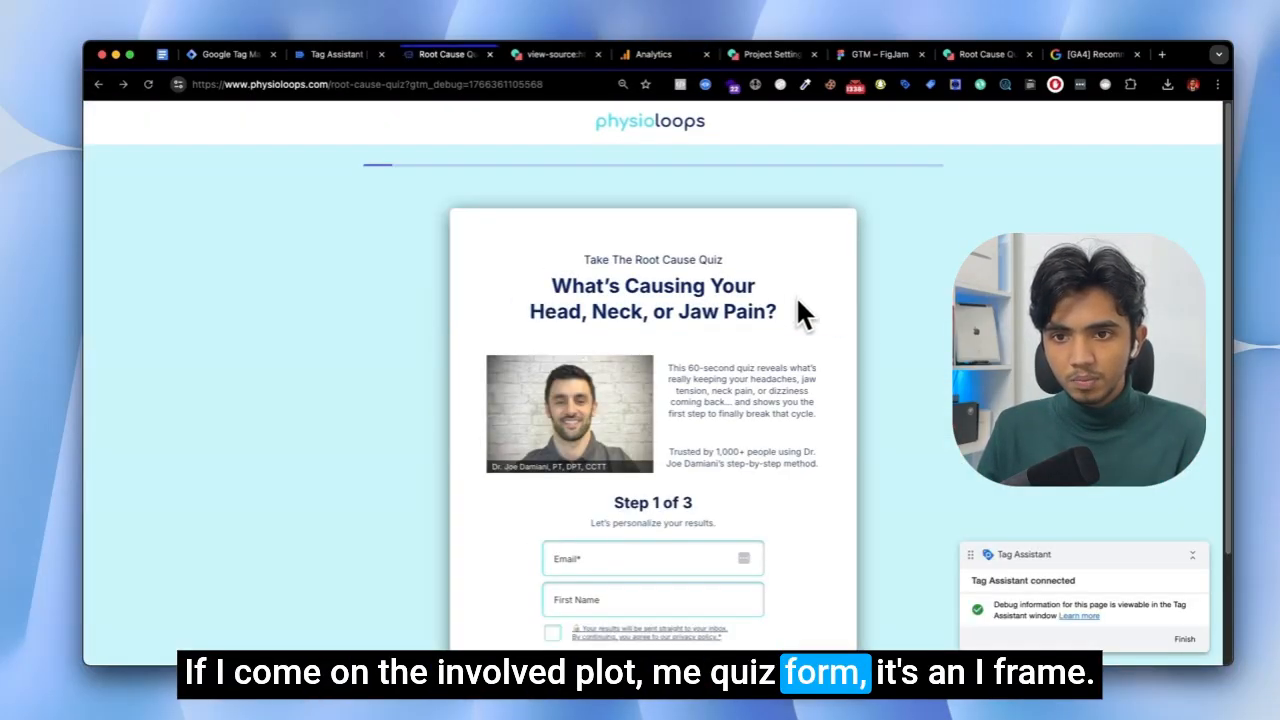
scroll(460, 295, "down", 2)
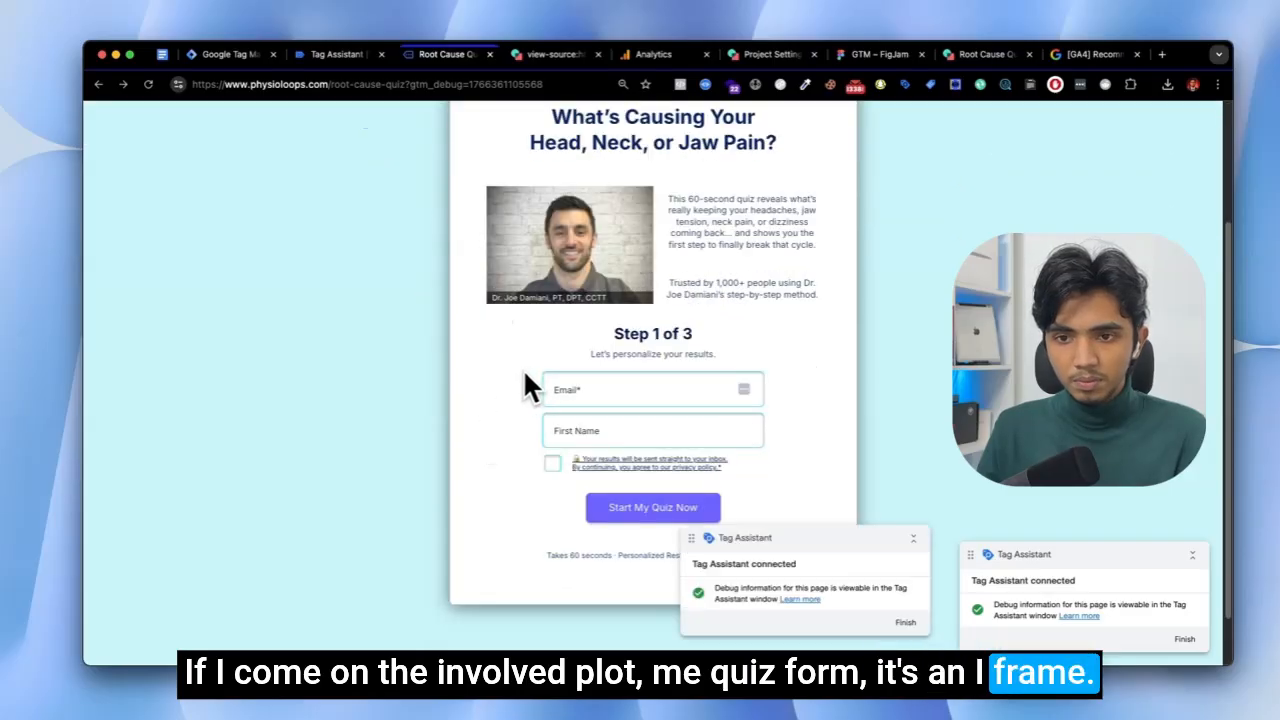
scroll(520, 345, "up", 2)
right_click(479, 277)
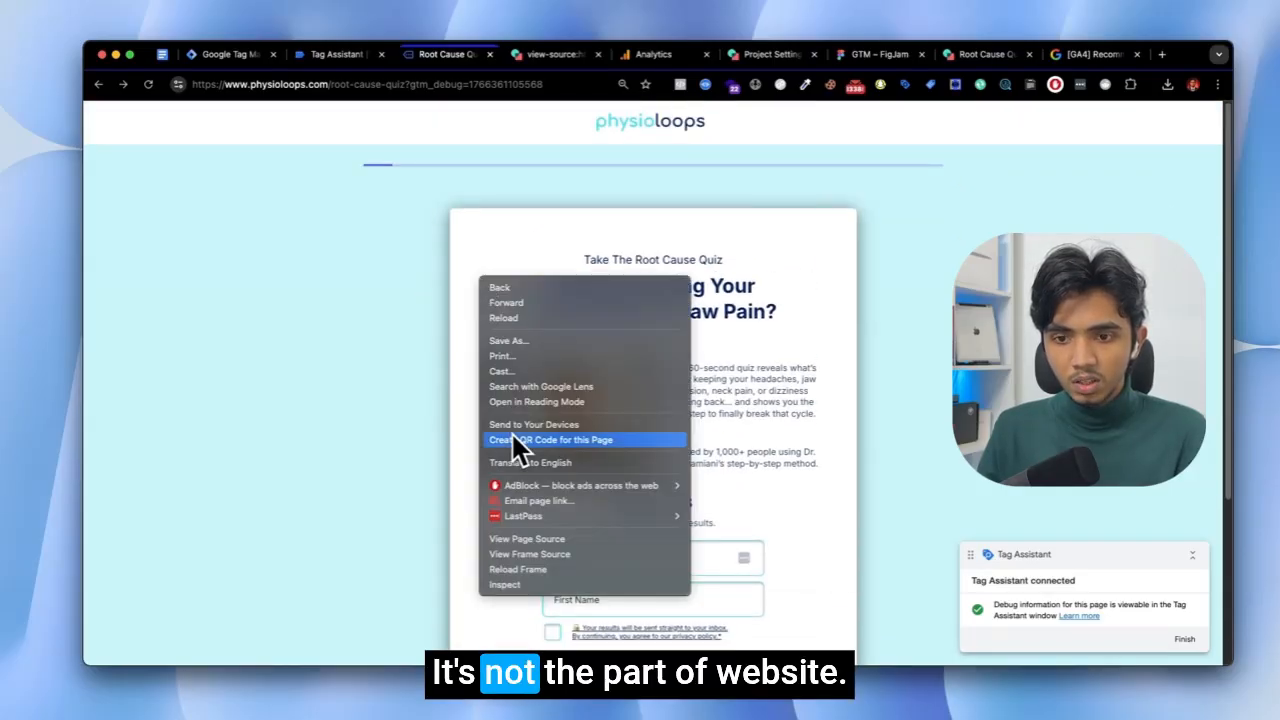
left_click(507, 554)
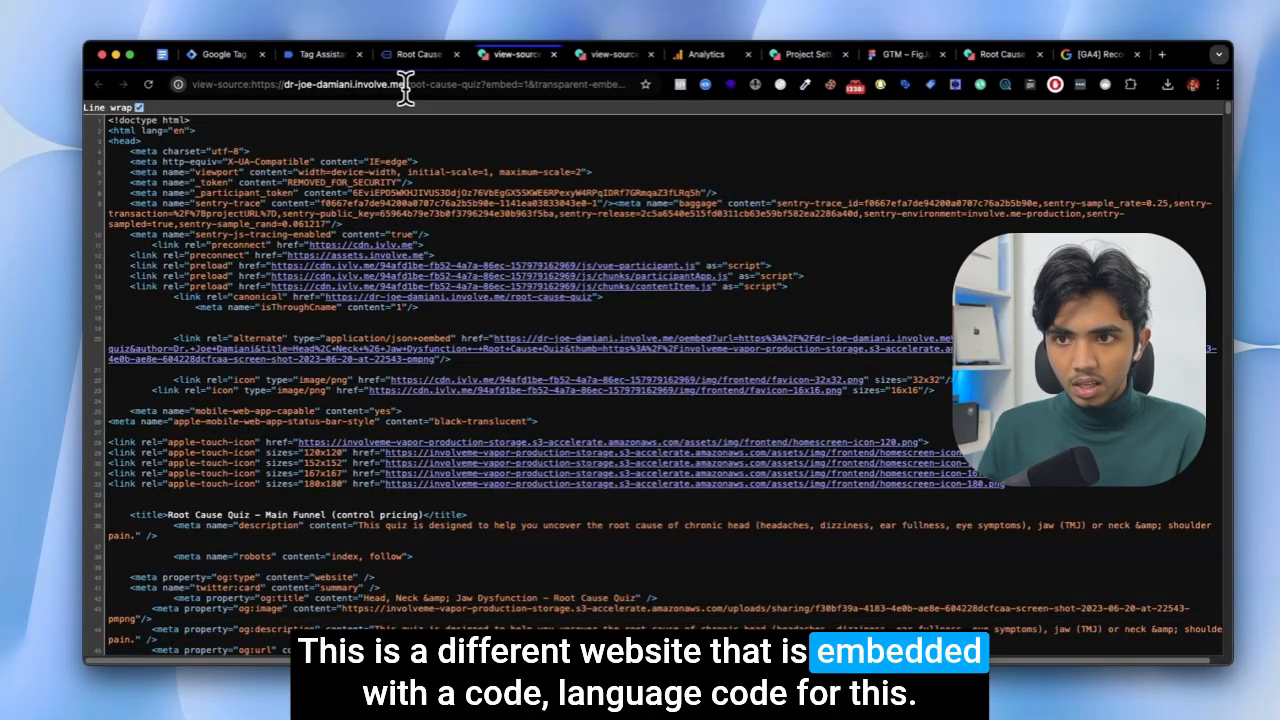
Copy the embedded quiz's involve.me URL from the frame source address, ending at root-cause-quiz without the query parameters.
left_click_drag(405, 85, 322, 84)
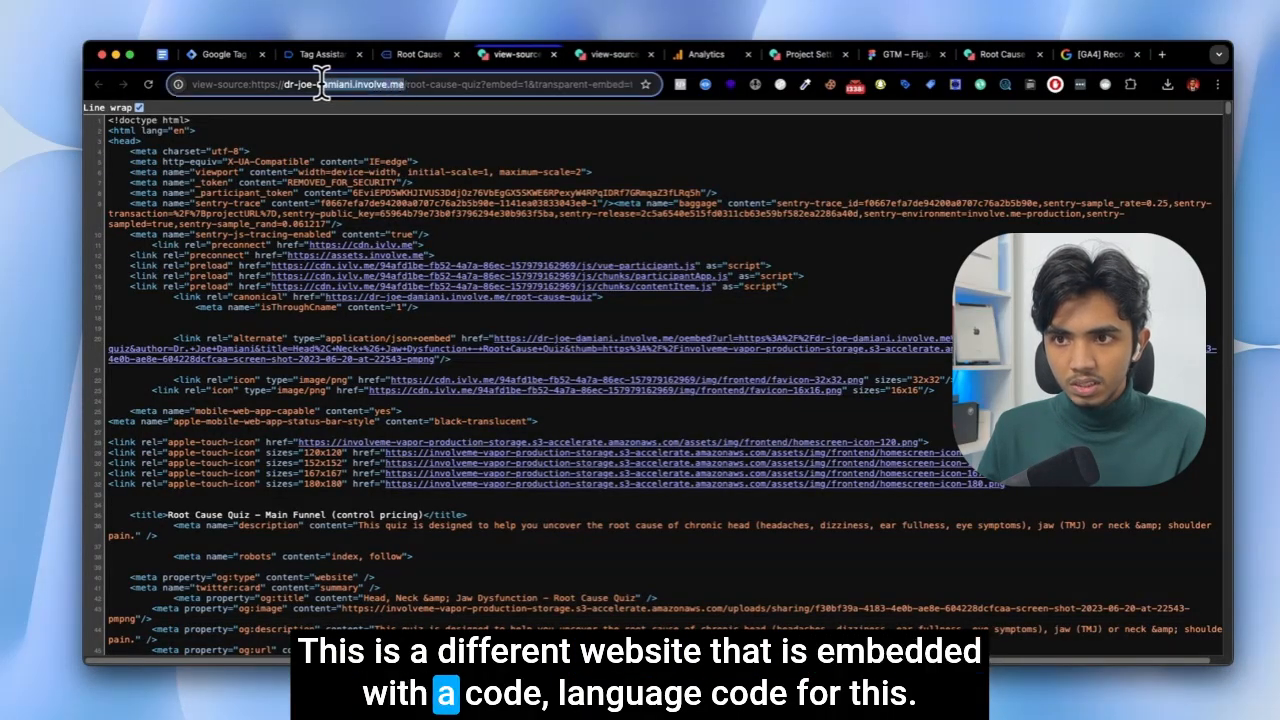
left_click(256, 88)
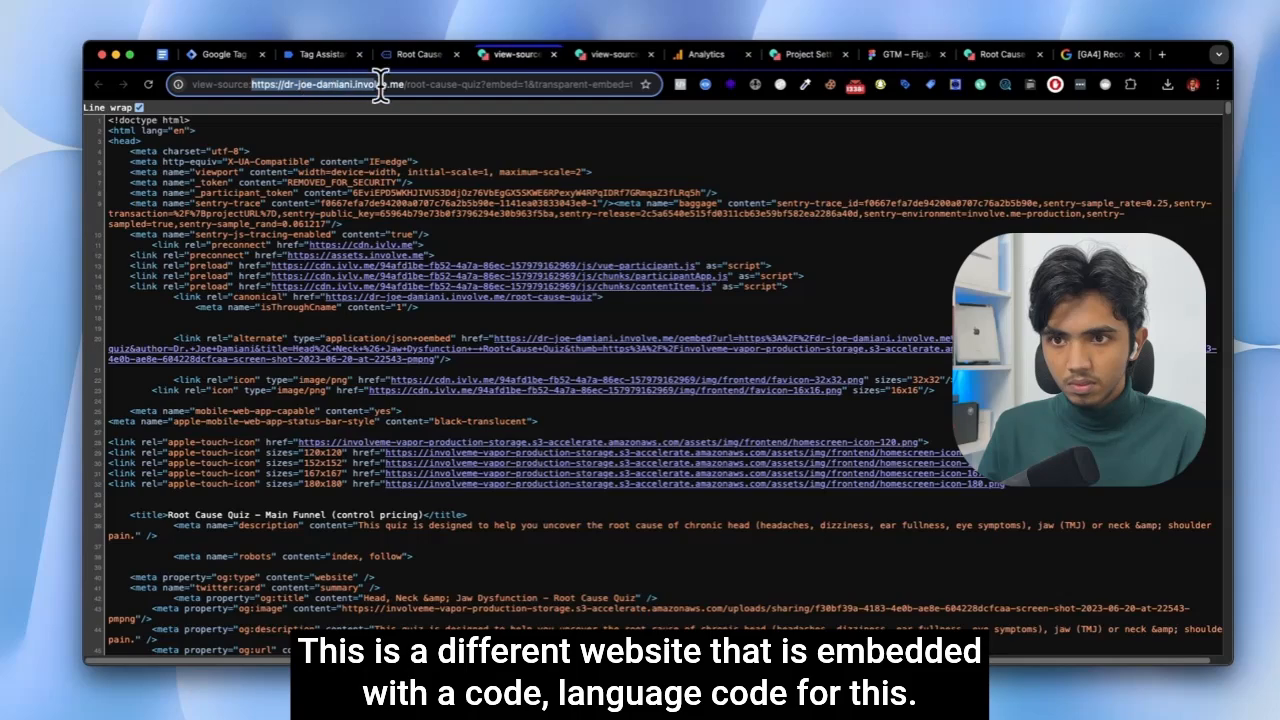
left_click_drag(380, 85, 105, 70)
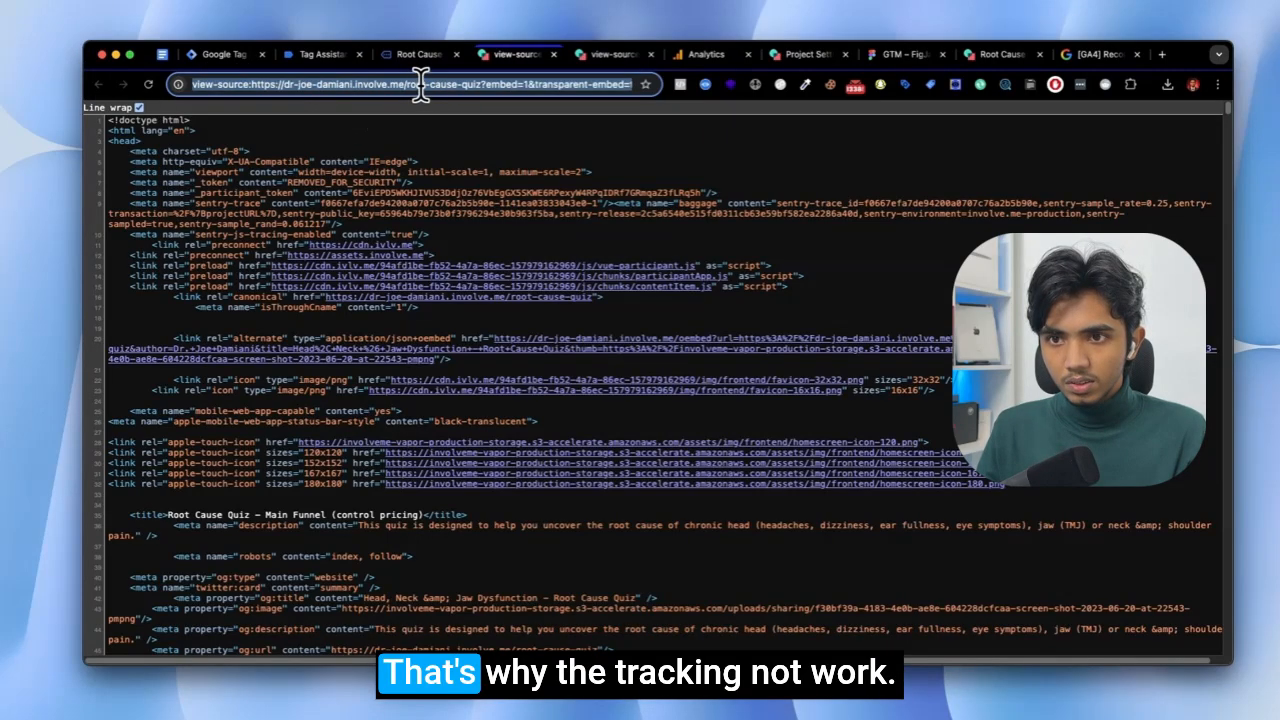
left_click(480, 86)
left_click_drag(255, 85, 480, 84)
key("ctrl+c")
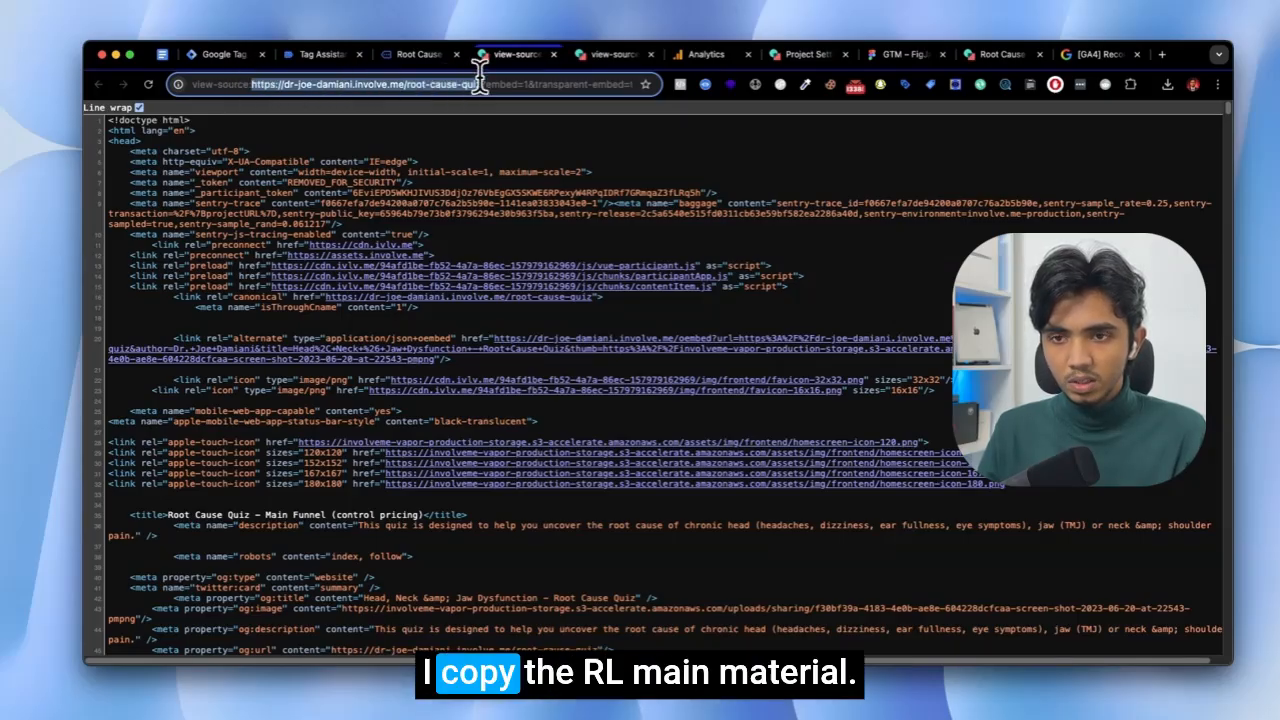
Open the copied involve.me root-cause-quiz URL directly in the tab showing the physioloops.com quiz page.
left_click(420, 56)
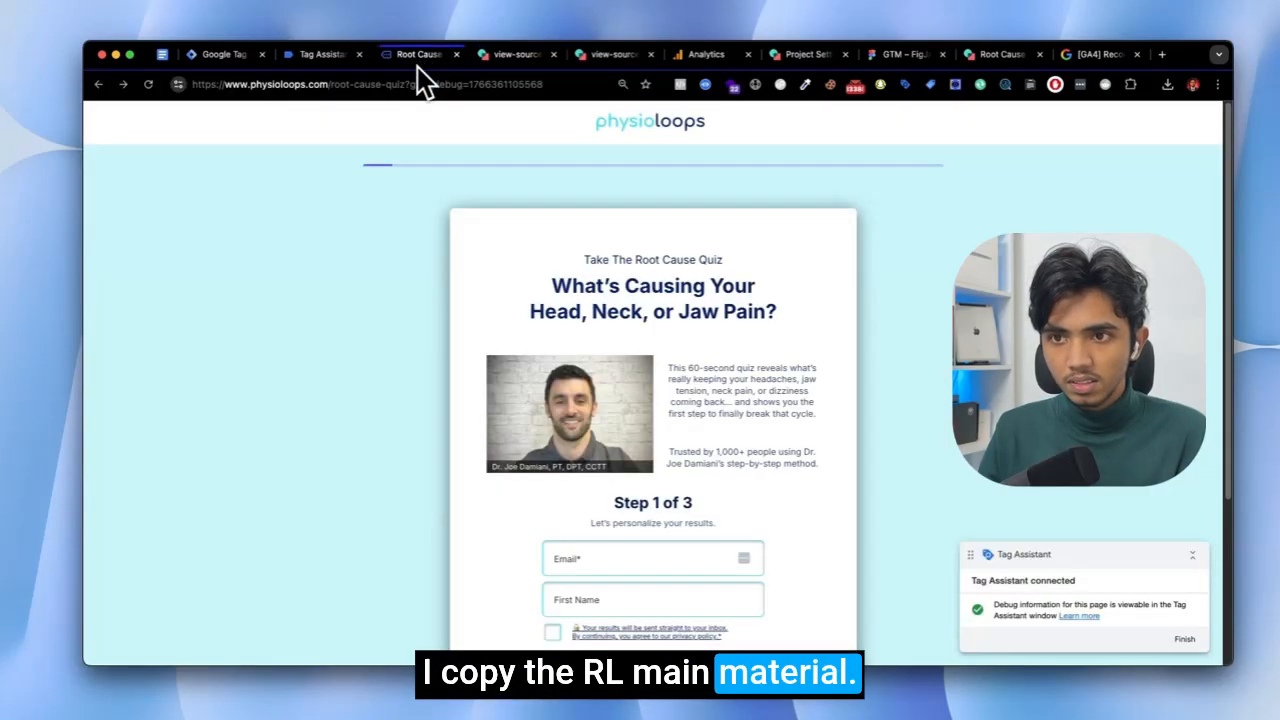
left_click(372, 84)
key("ctrl+v")
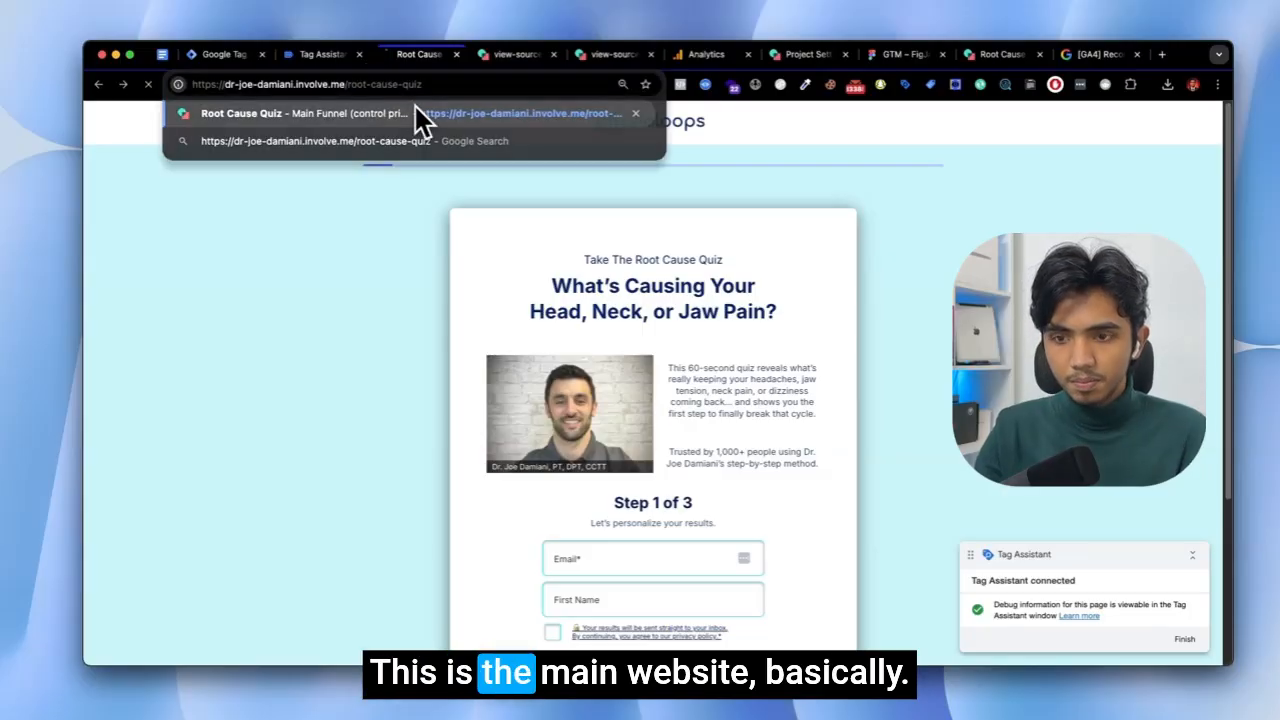
key("Return")
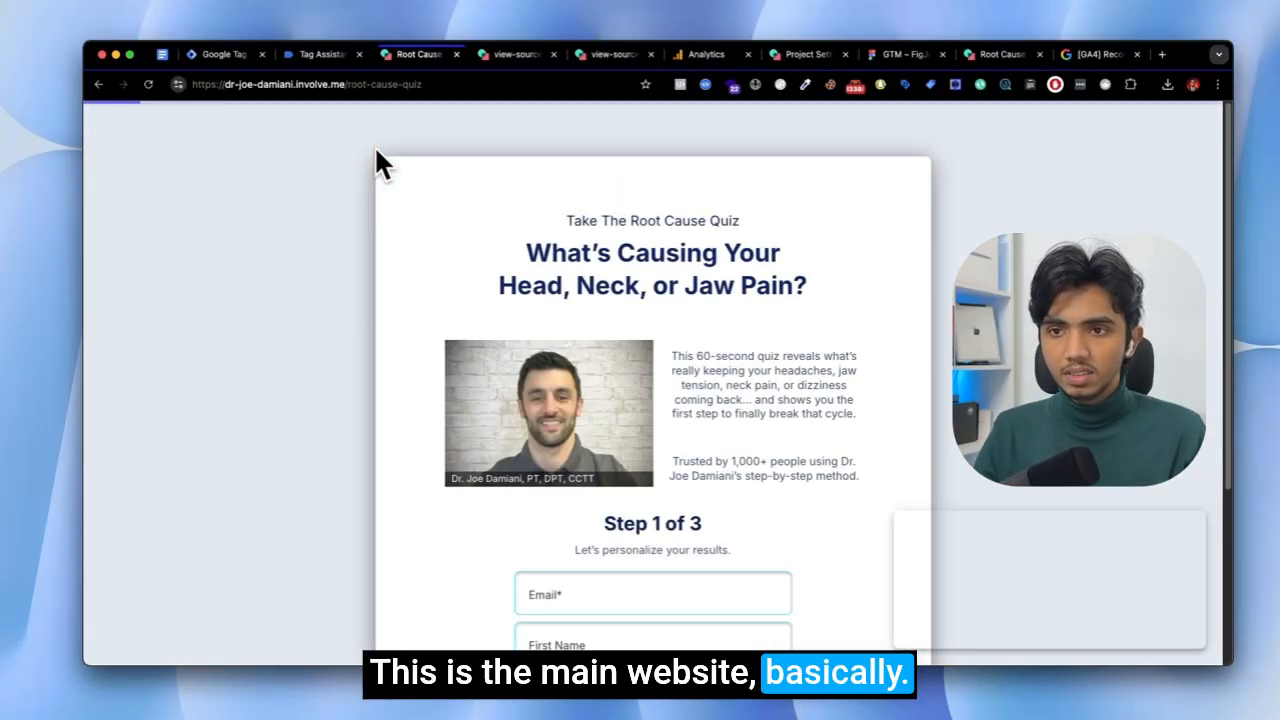
scroll(430, 191, "down", 1)
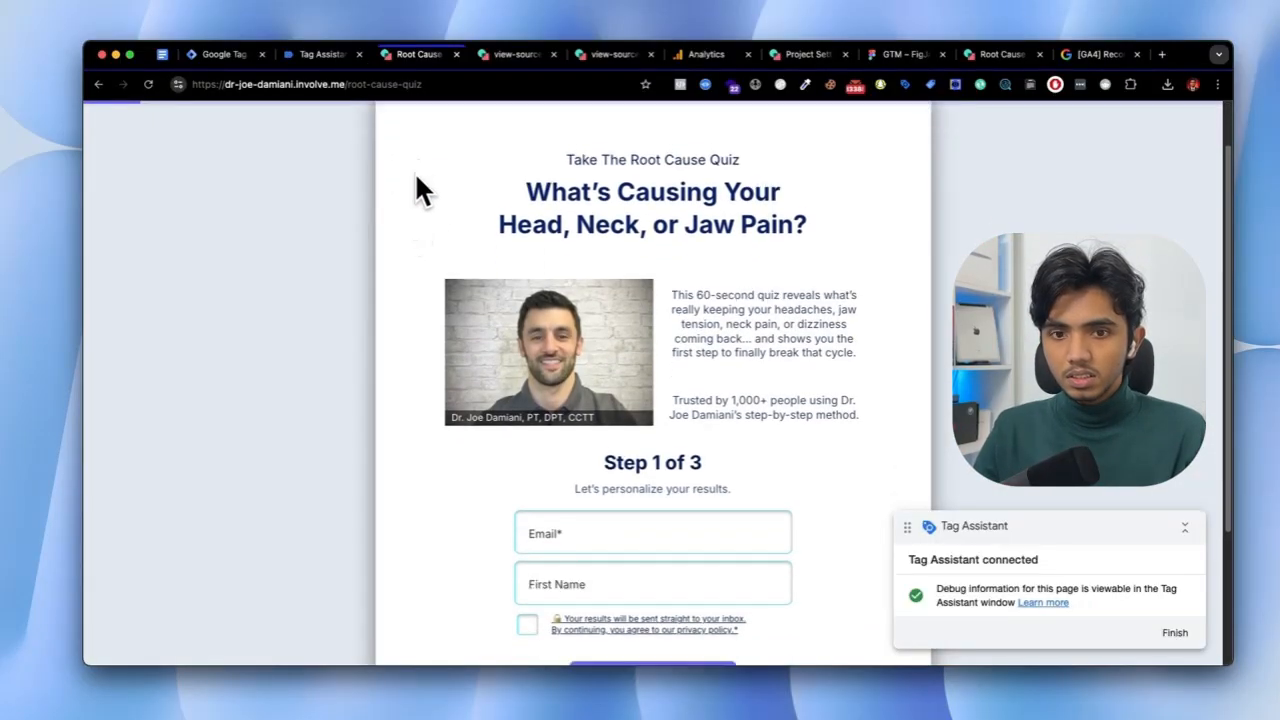
Clear the recorded events in Tag Assistant and reload the directly opened involve.me quiz page.
left_click(320, 54)
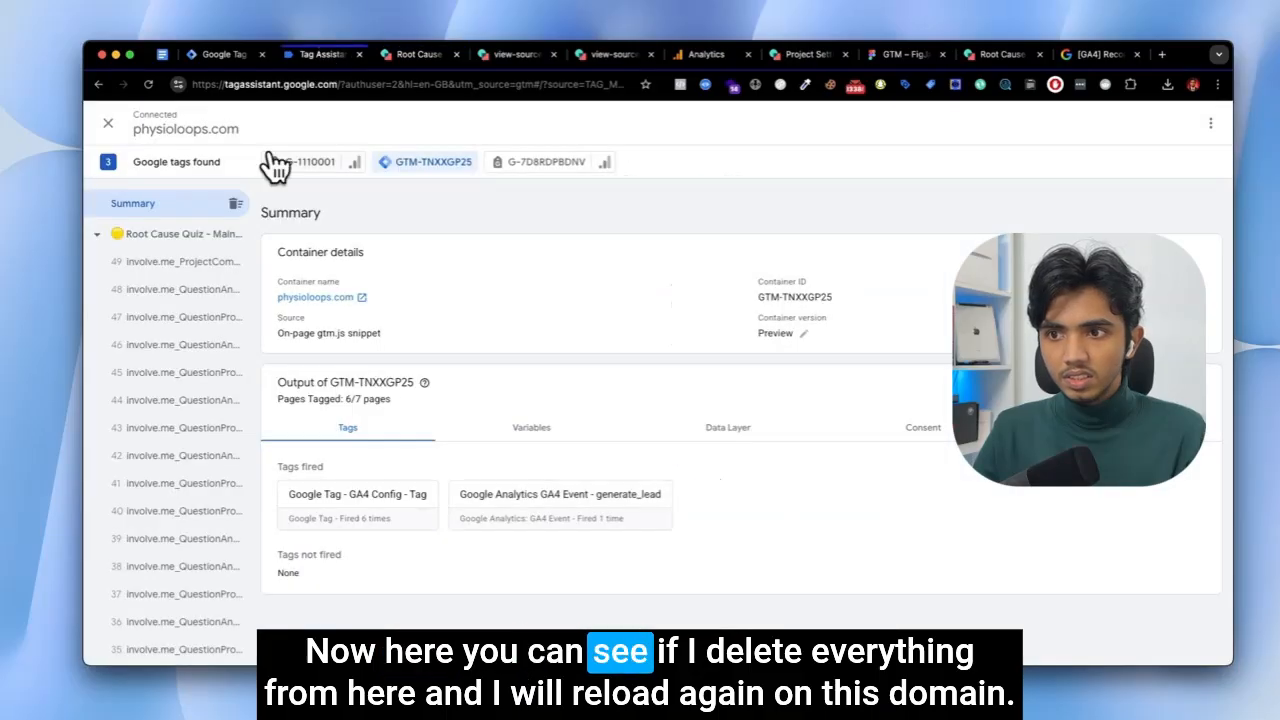
left_click(235, 203)
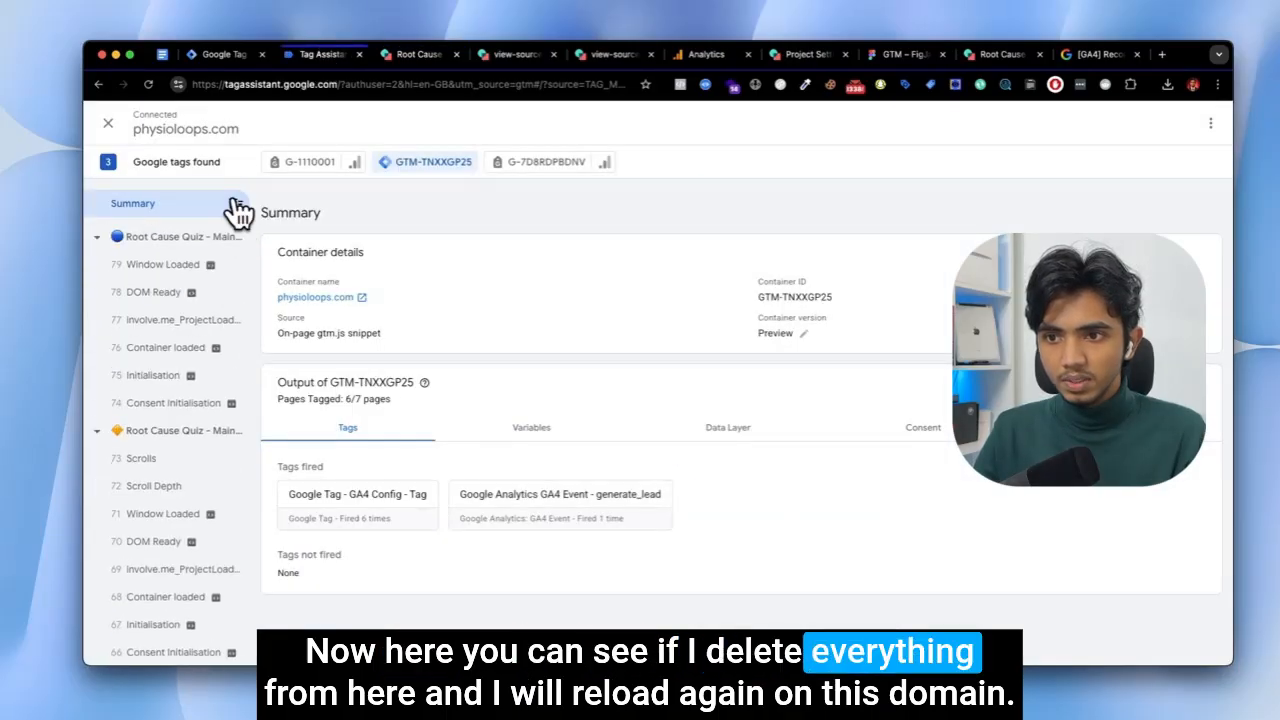
left_click(405, 55)
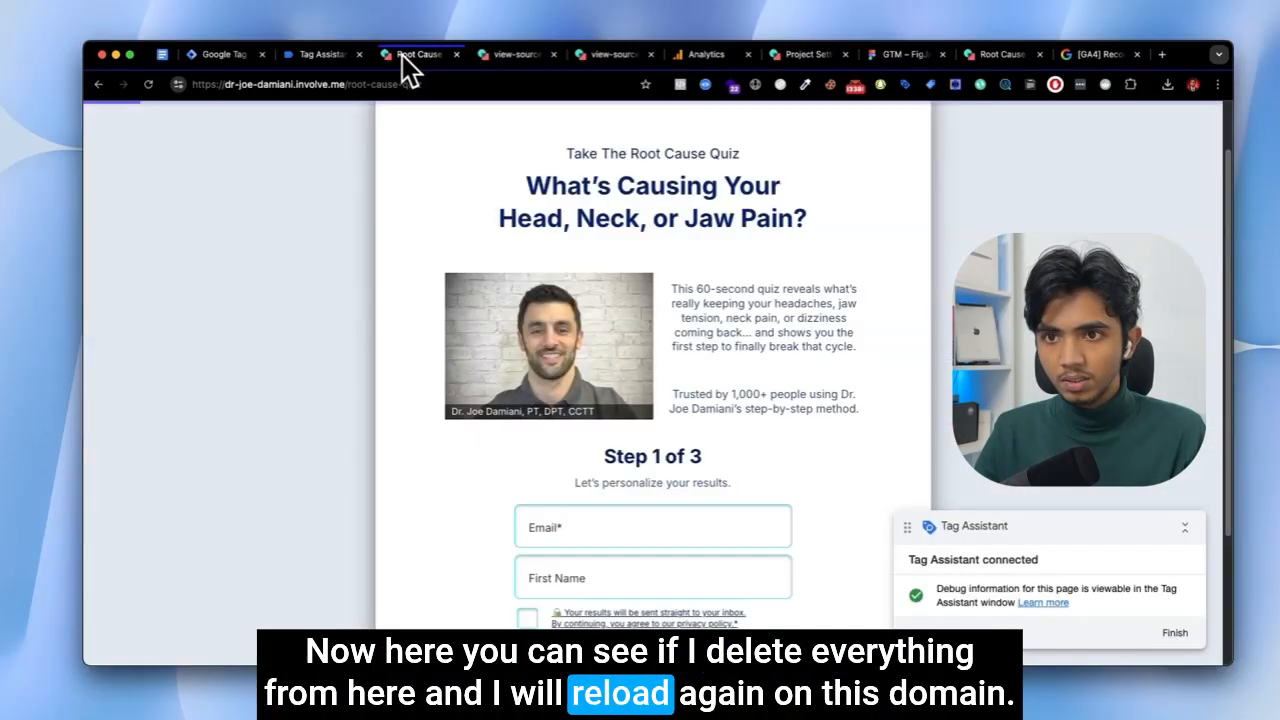
left_click(146, 86)
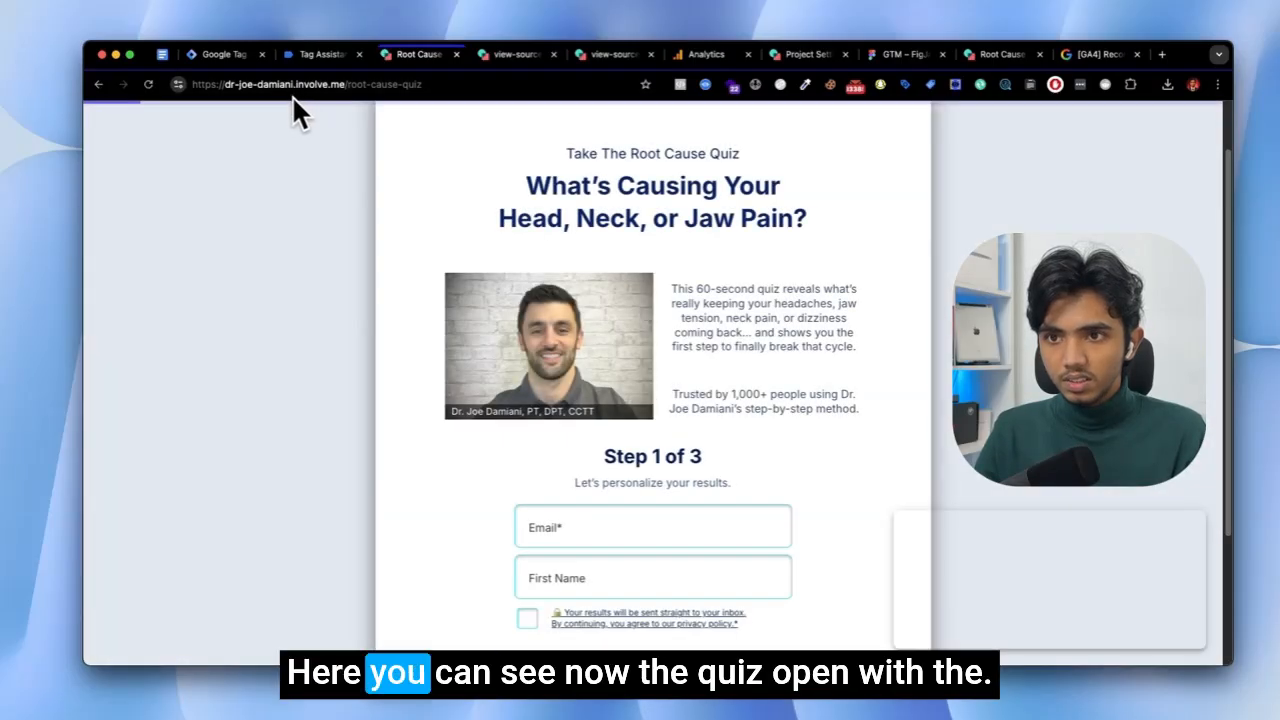
Check the context options on the directly opened quiz for frame entries, and look at Analytics DebugView and the Tag Assistant summary.
right_click(429, 163)
left_click(379, 204)
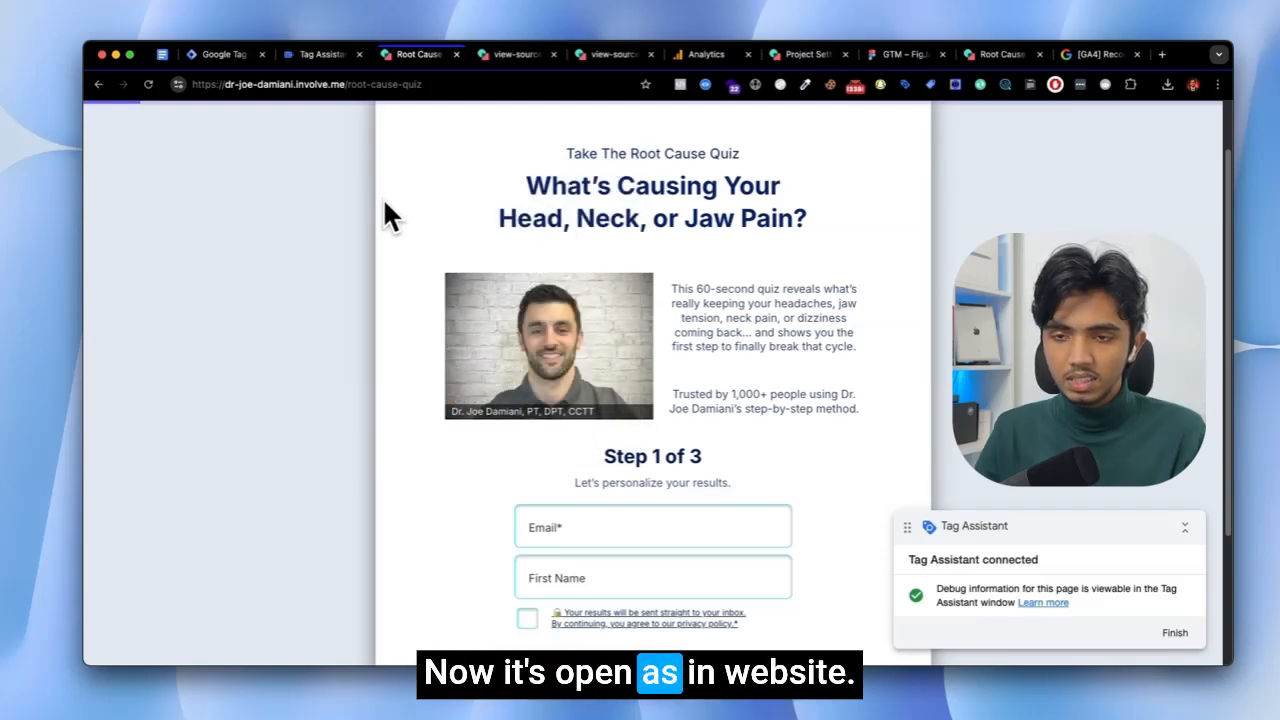
right_click(386, 190)
left_click(360, 209)
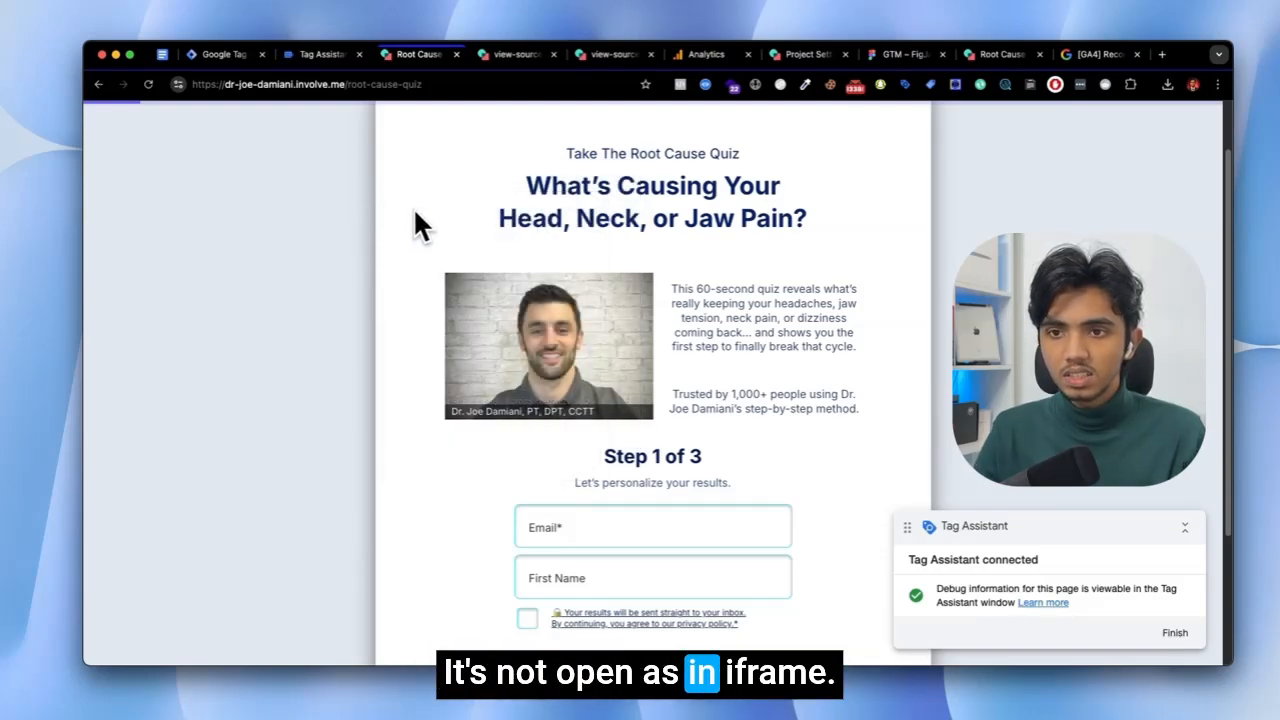
left_click(705, 55)
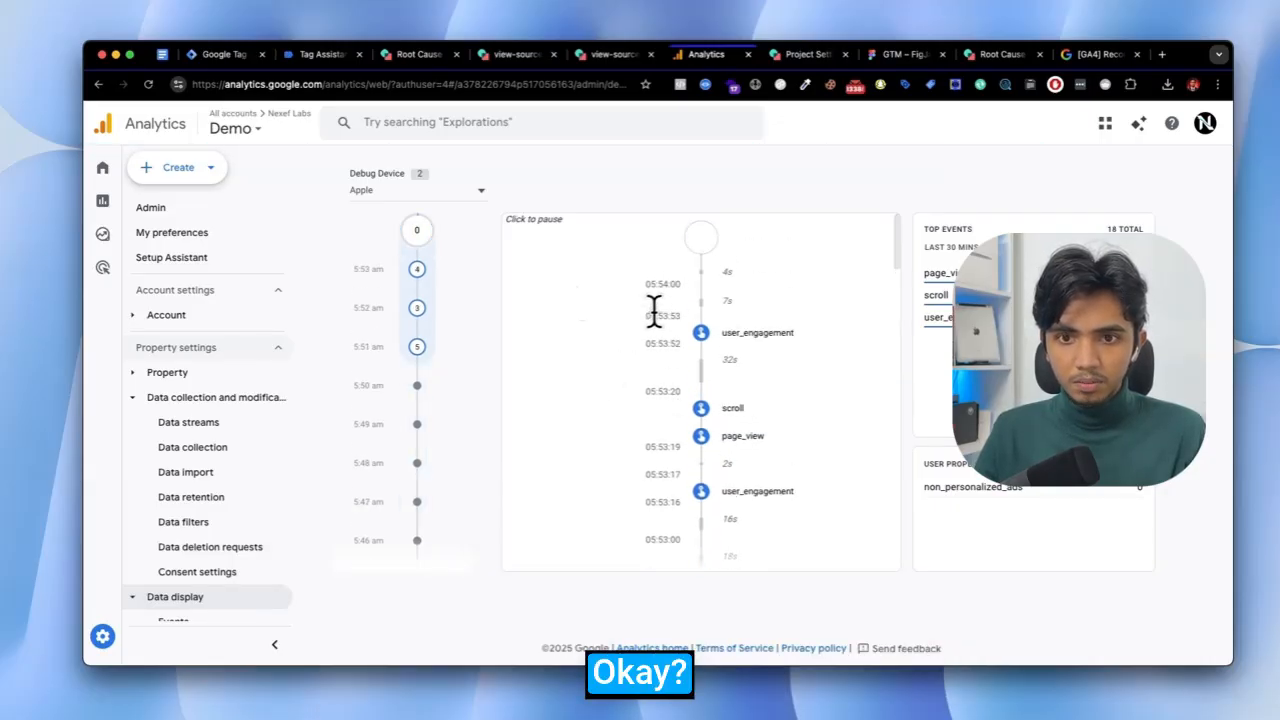
left_click(334, 54)
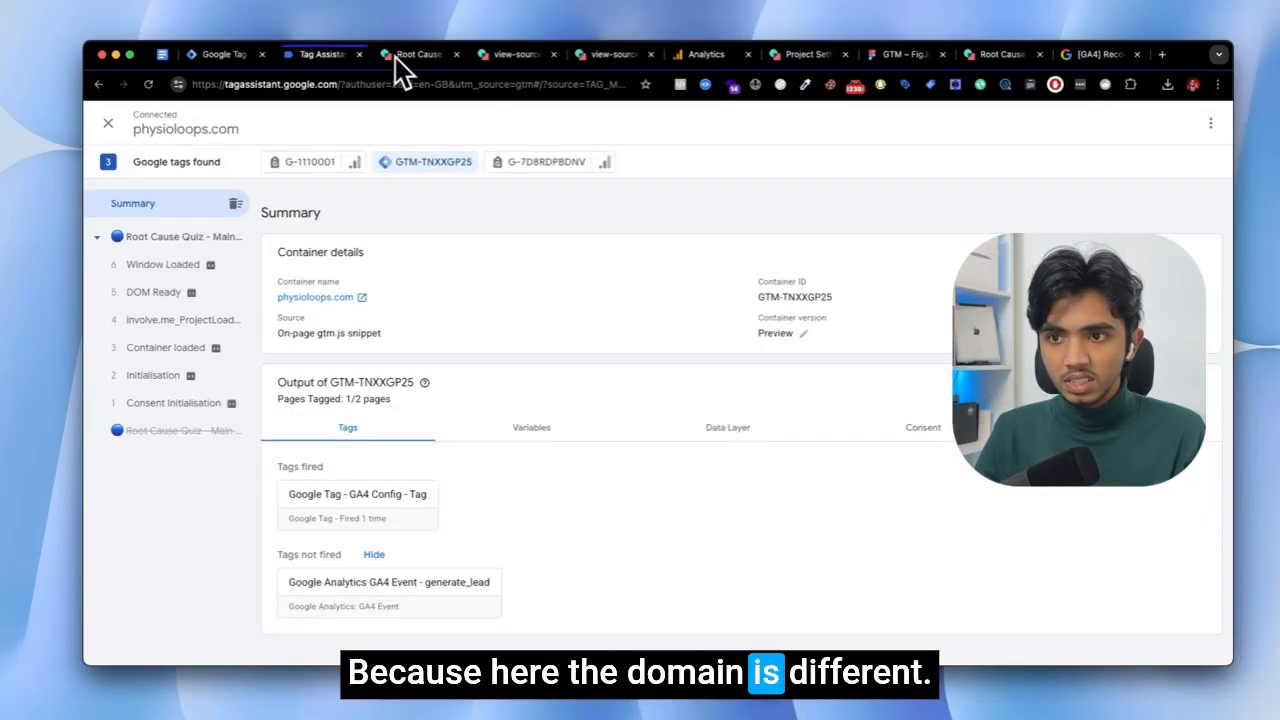
Examine the involve.me domain in the directly opened quiz's address and look at the container's tags in Tag Manager.
left_click(405, 54)
left_click_drag(287, 84, 410, 85)
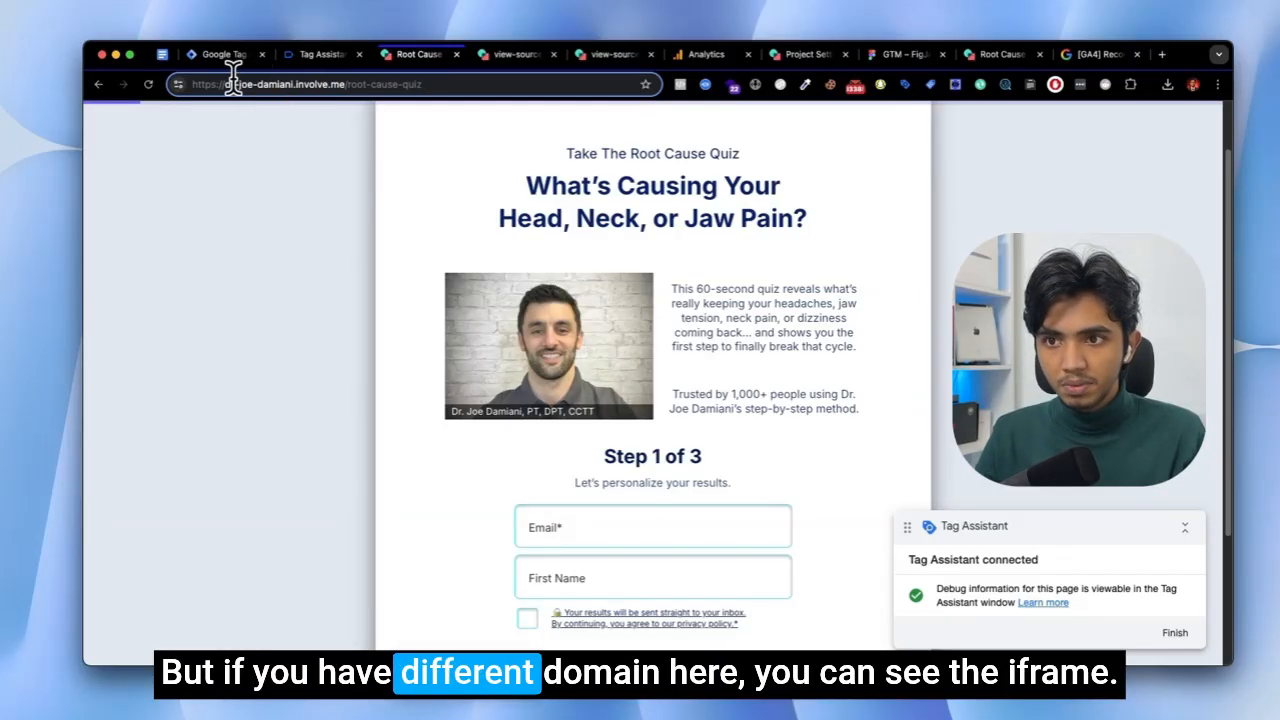
left_click_drag(222, 84, 352, 70)
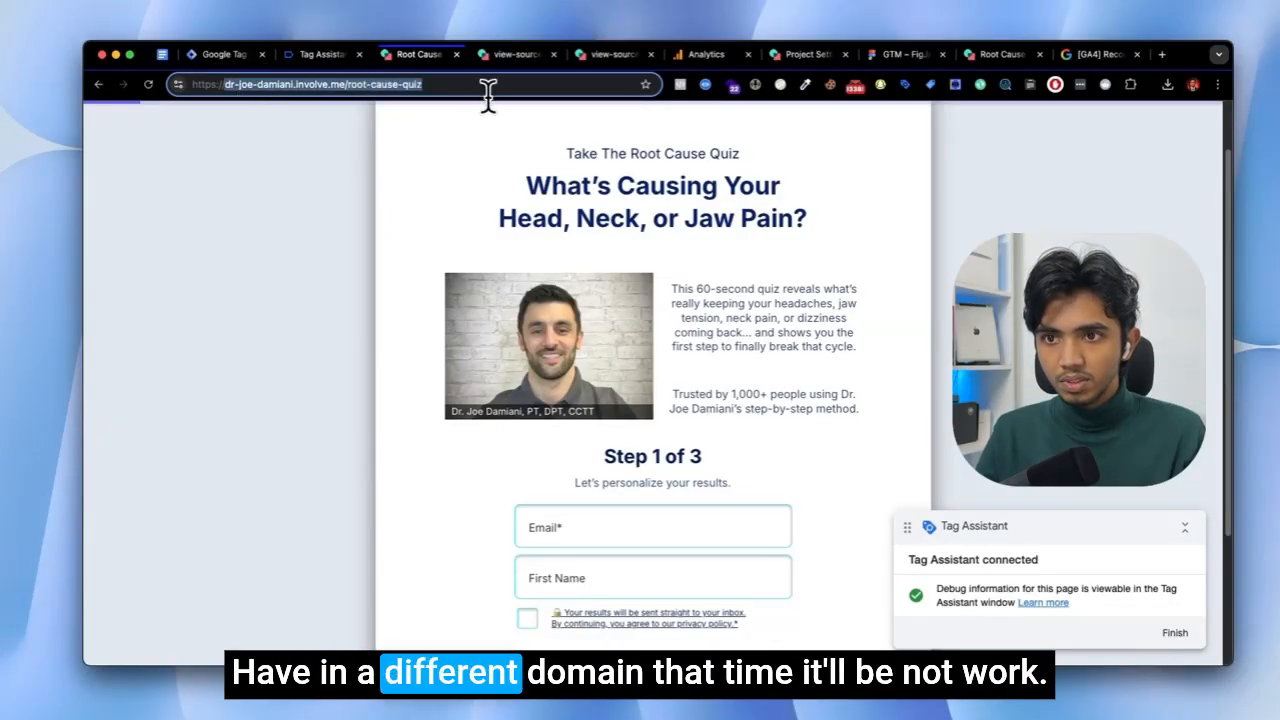
left_click(448, 149)
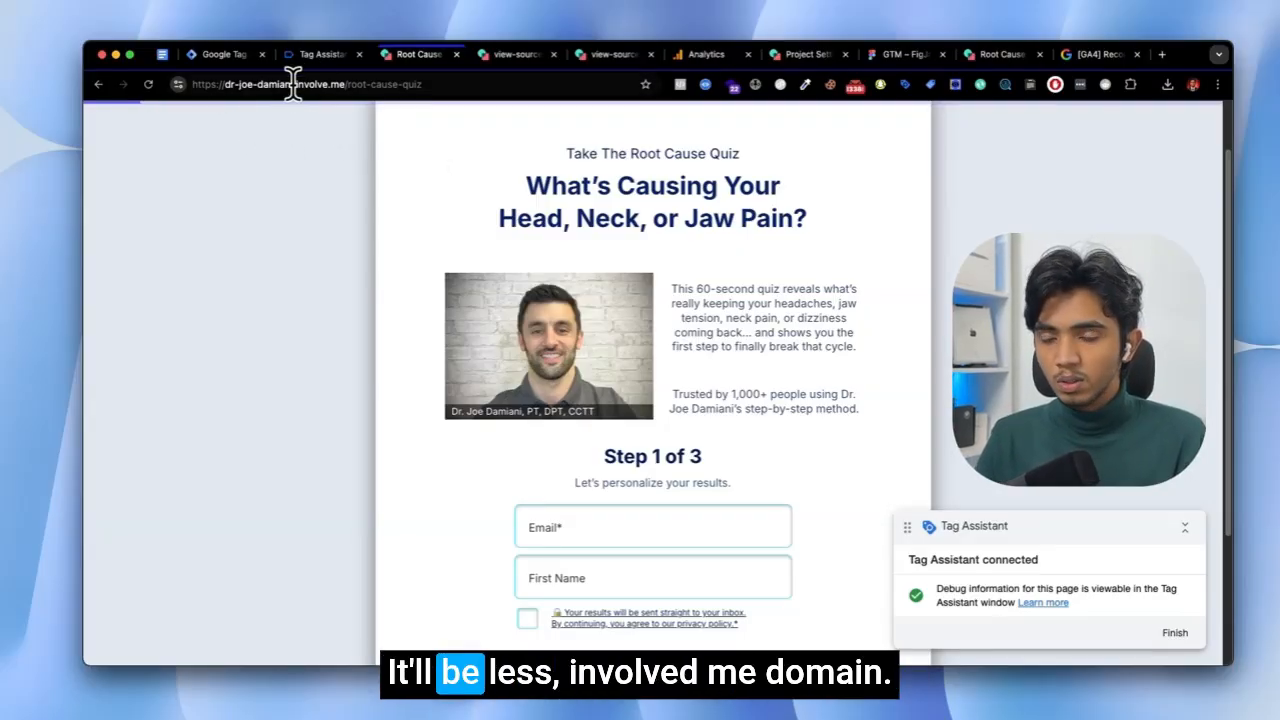
left_click_drag(293, 85, 383, 86)
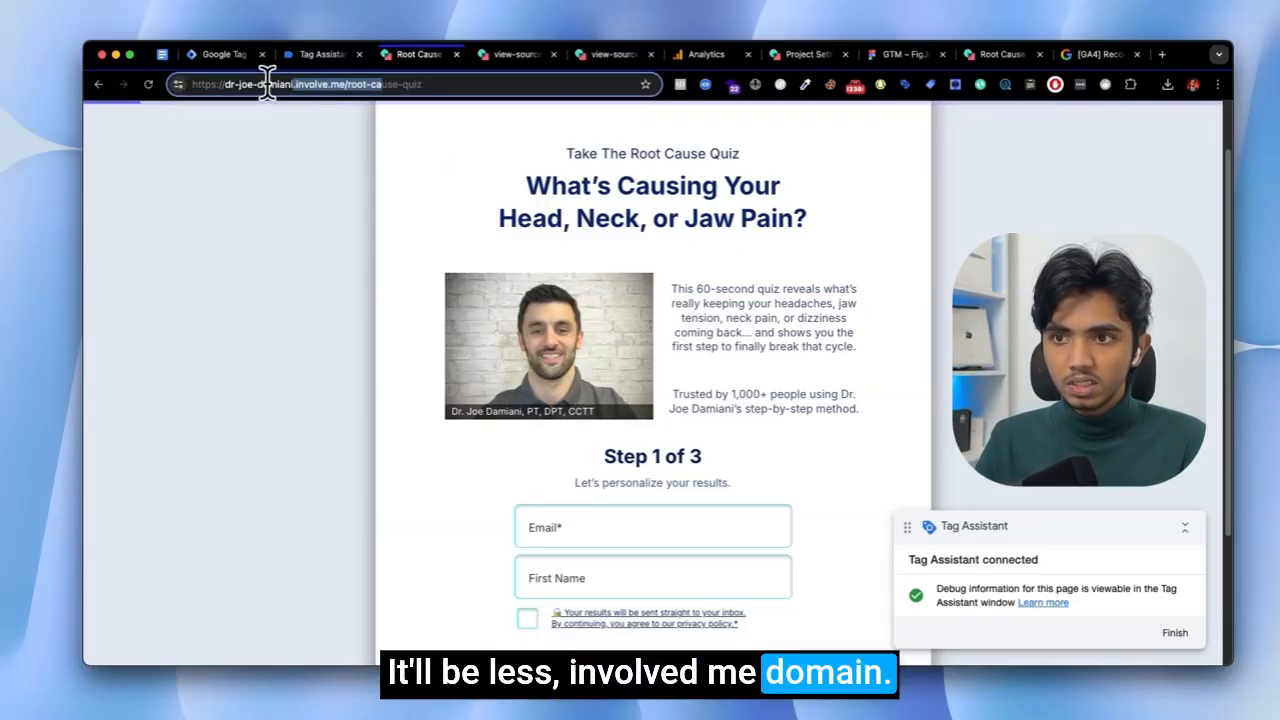
left_click_drag(224, 84, 355, 84)
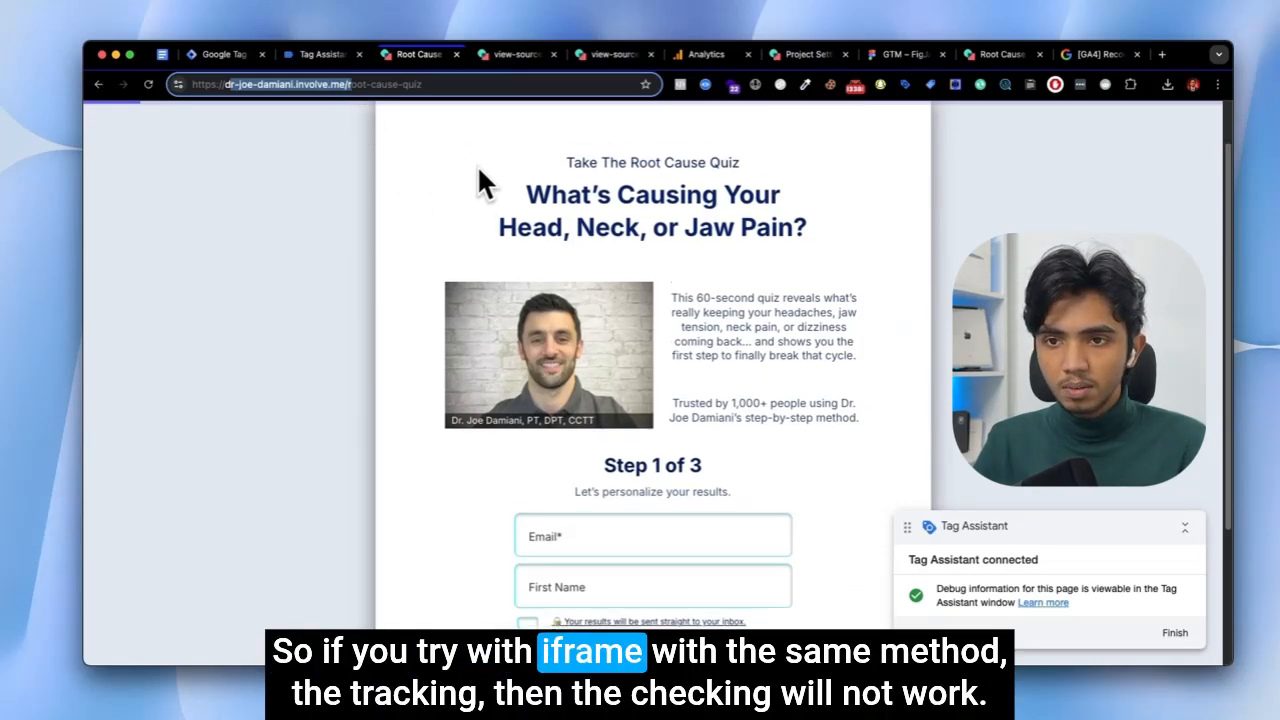
scroll(450, 150, "up", 2)
left_click(296, 51)
left_click(230, 51)
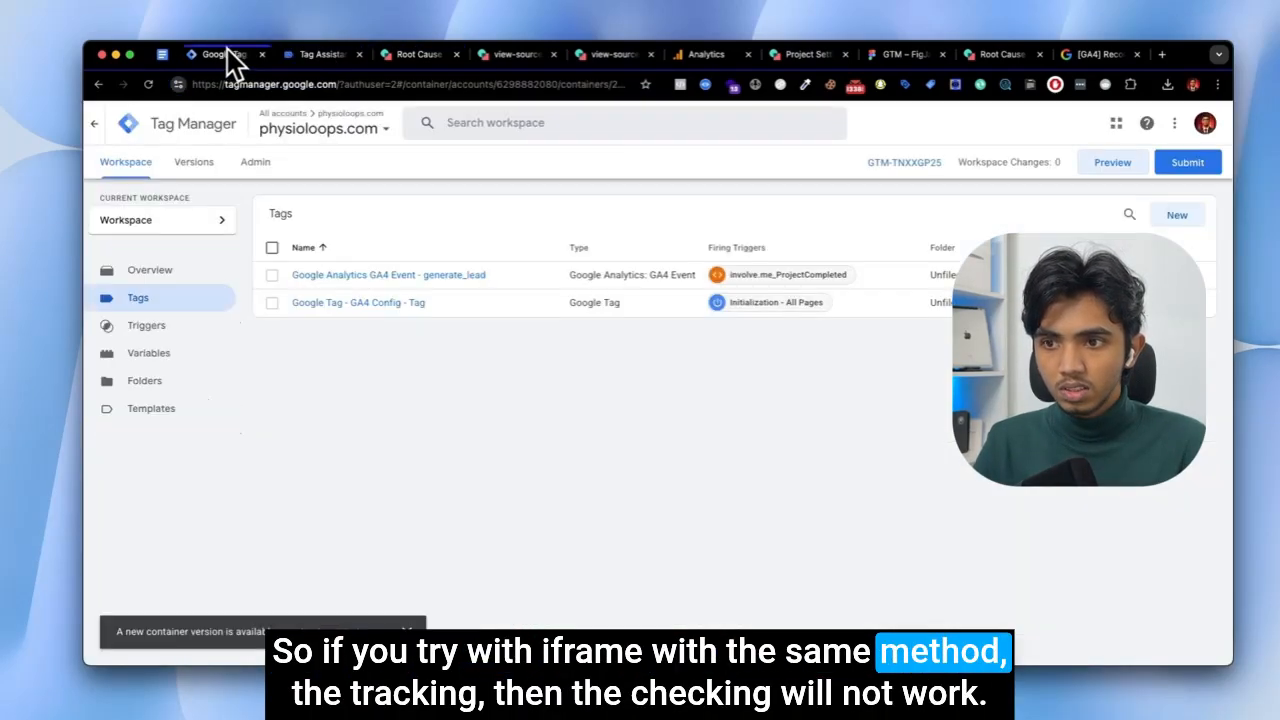
left_click(404, 56)
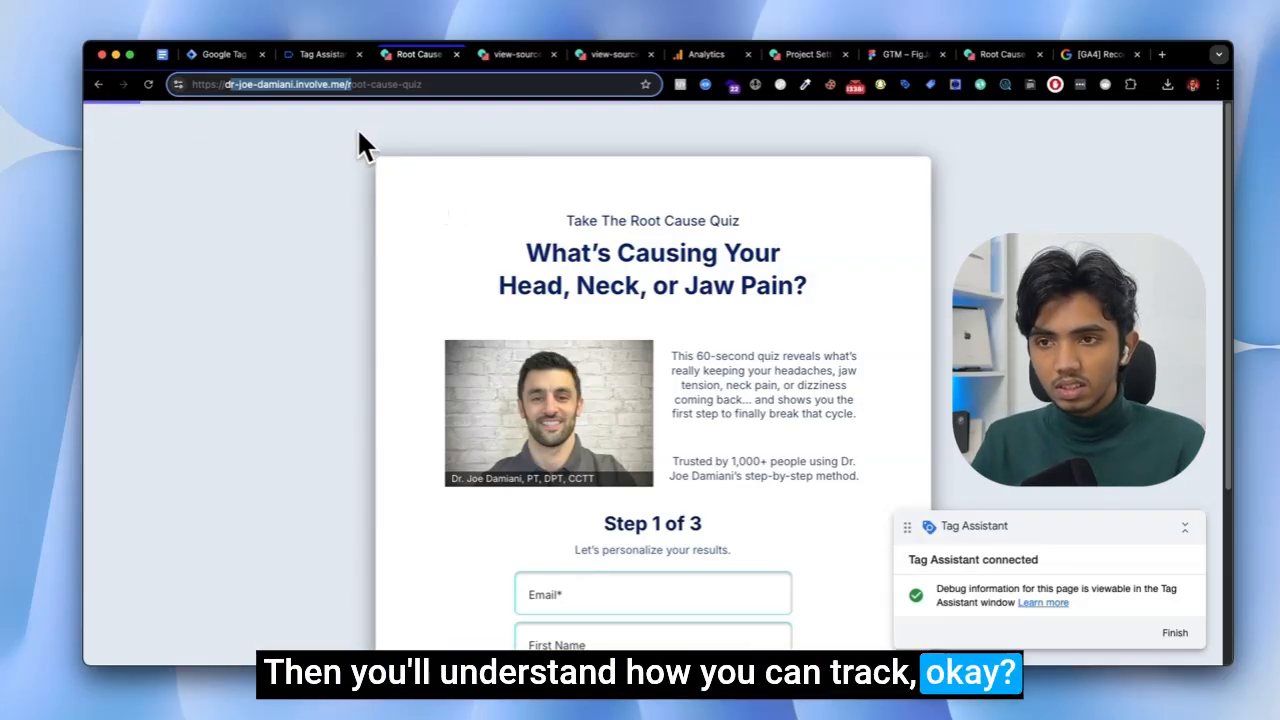
Fill in the quiz's email and first name with test details, accept the privacy policy and start the quiz.
scroll(545, 322, "down", 5)
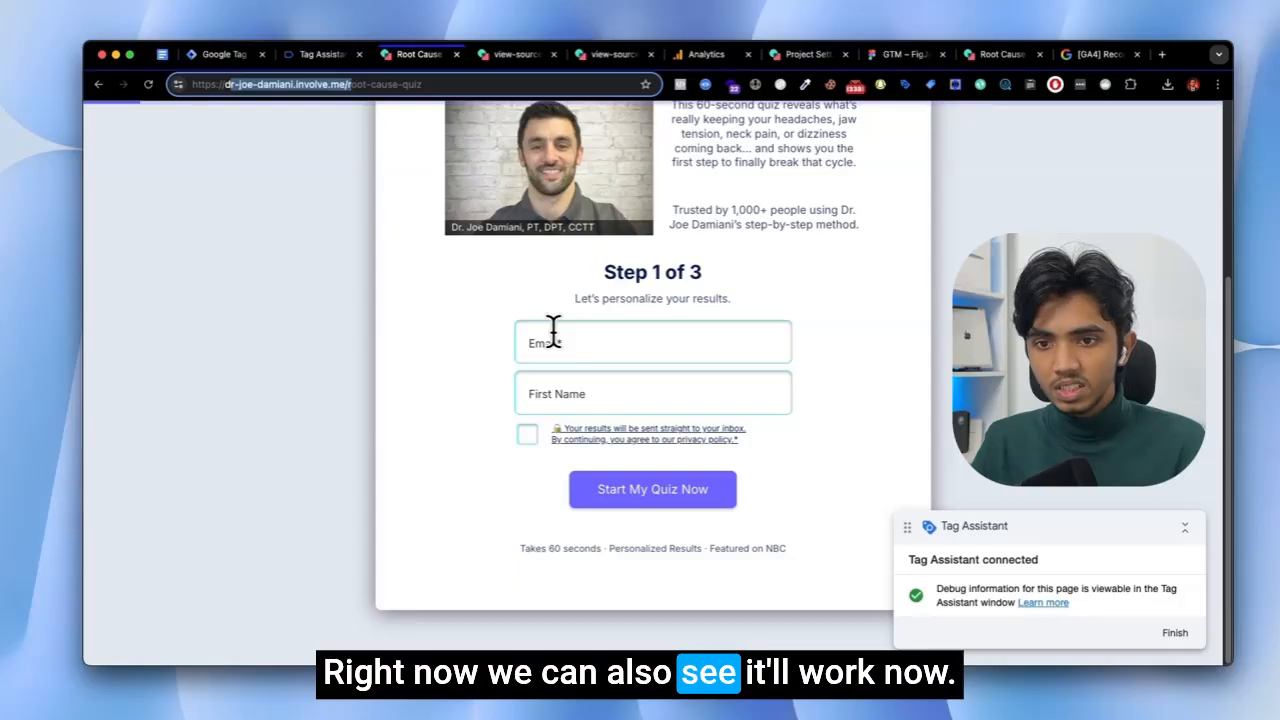
left_click(553, 330)
left_click(606, 376)
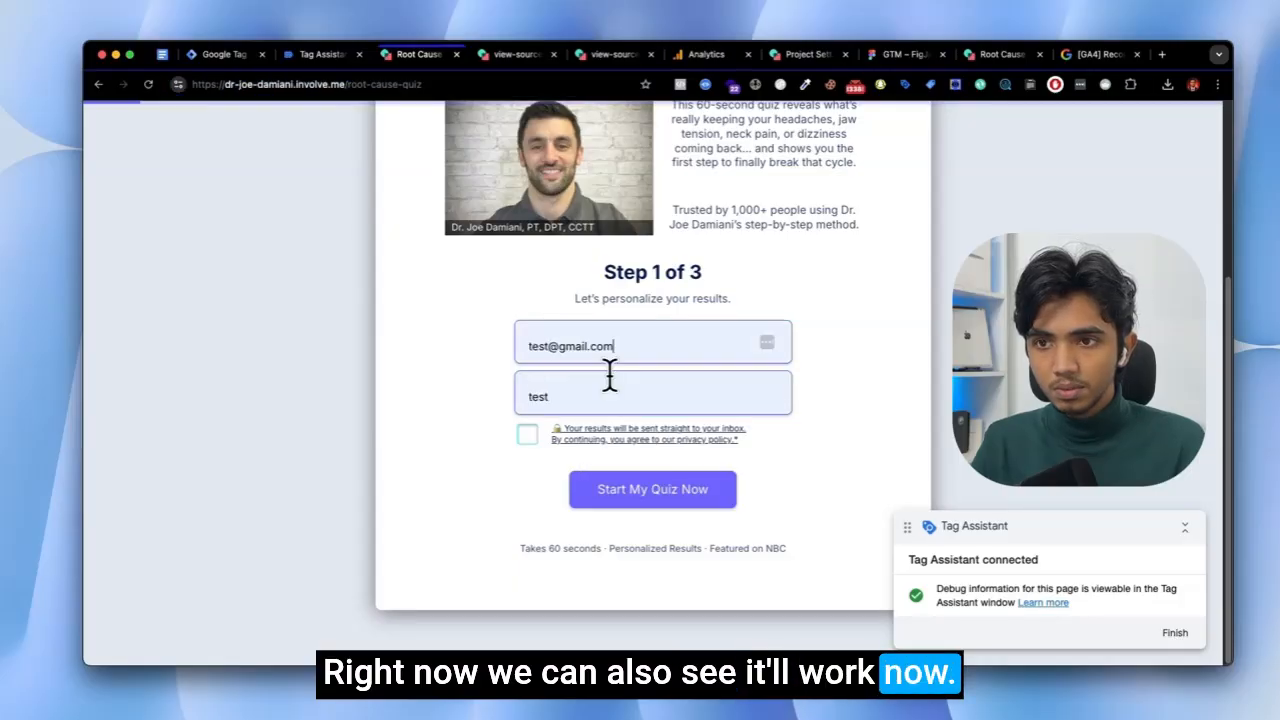
left_click(222, 85)
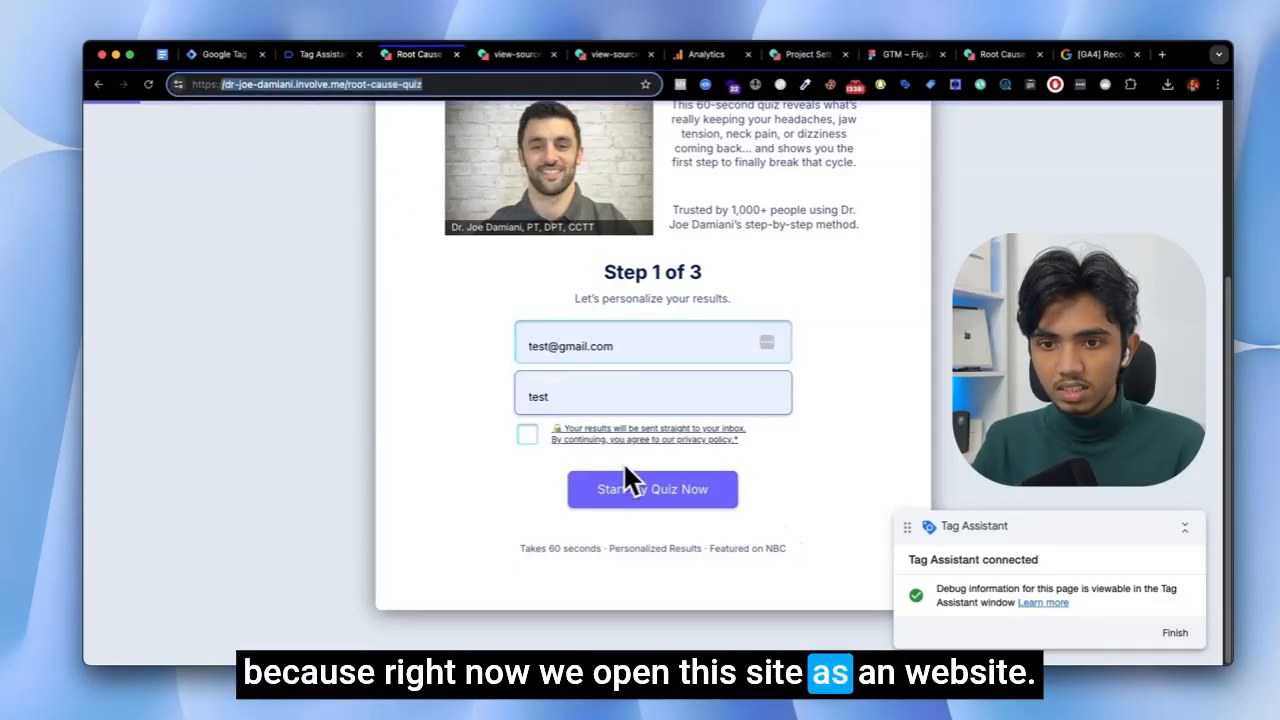
left_click(530, 434)
left_click(623, 489)
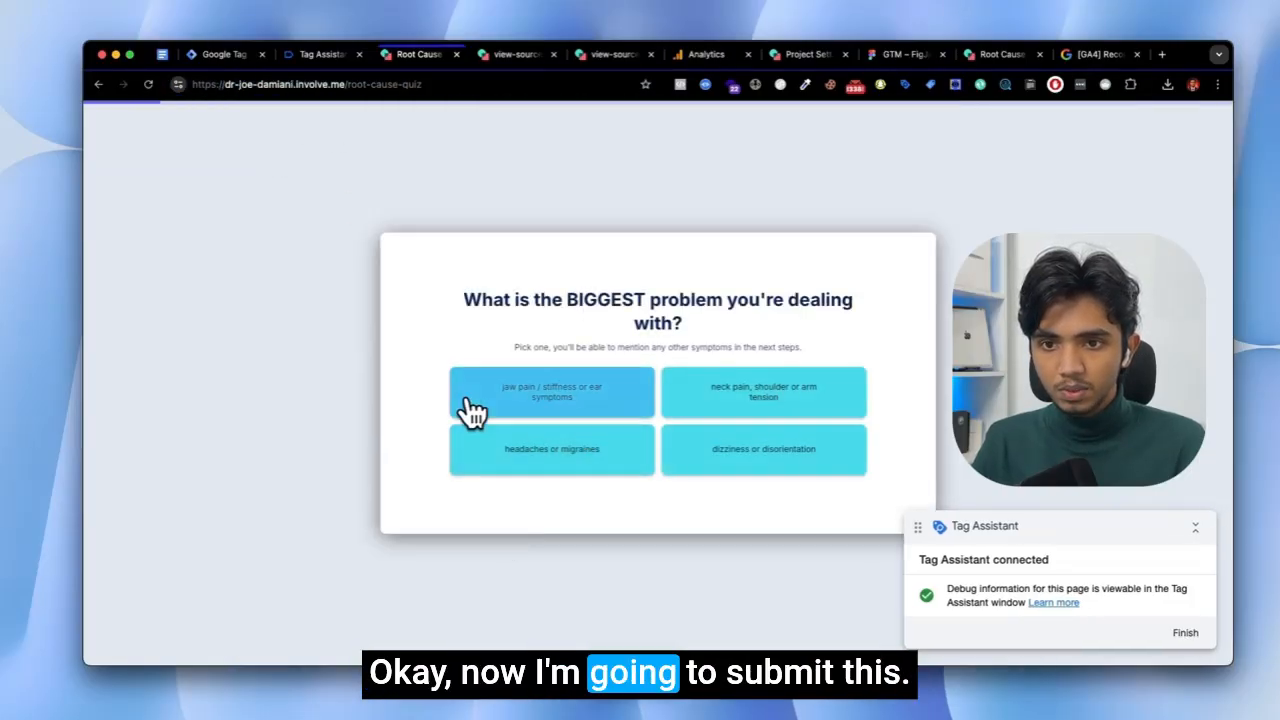
Complete the quiz with arbitrary answers, including better mornings, "fatigue or low energy" and "avoiding activity out of fear it'll flare things up".
left_click(590, 415)
left_click(620, 432)
left_click(628, 478)
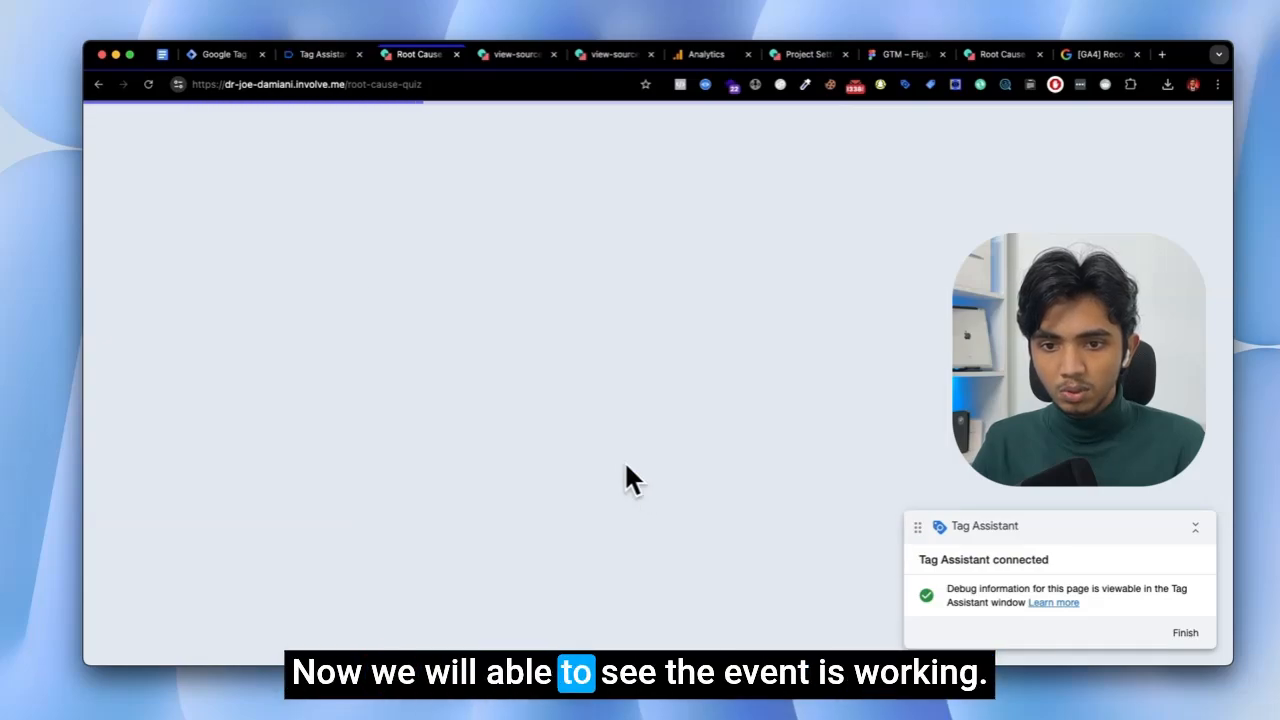
left_click(597, 392)
left_click(632, 455)
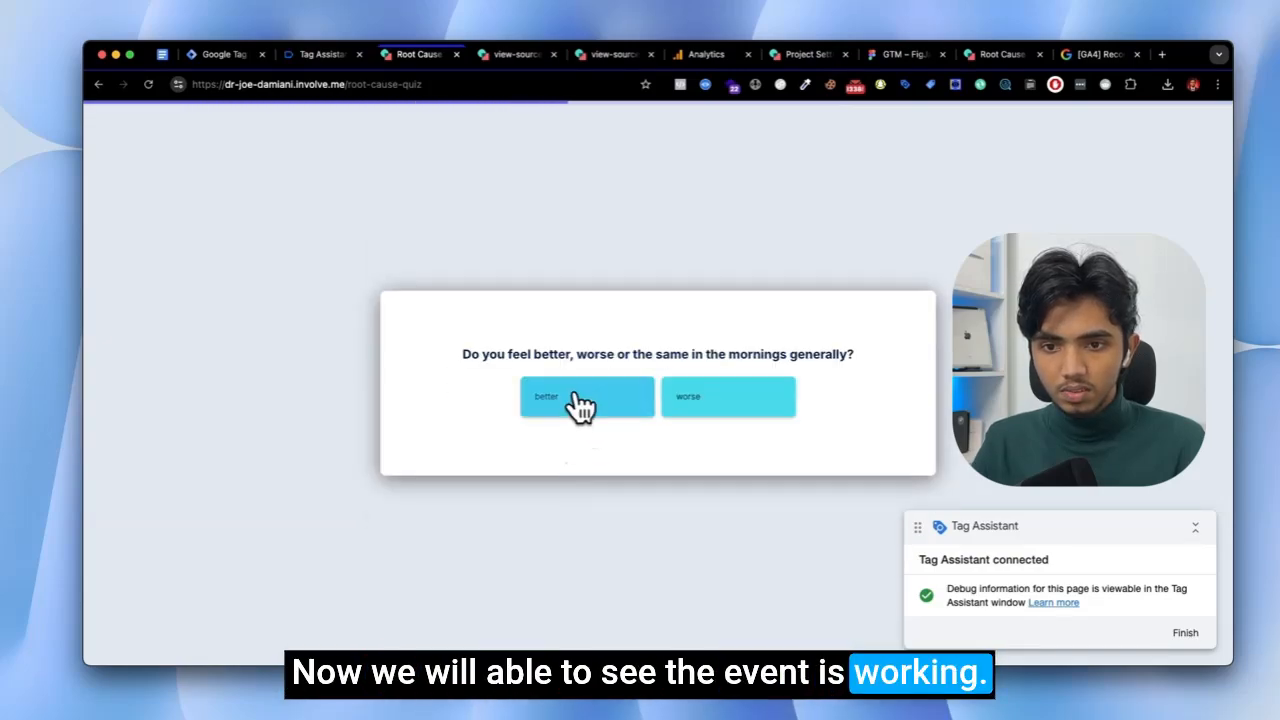
left_click(578, 398)
left_click(623, 409)
left_click(651, 480)
left_click(628, 405)
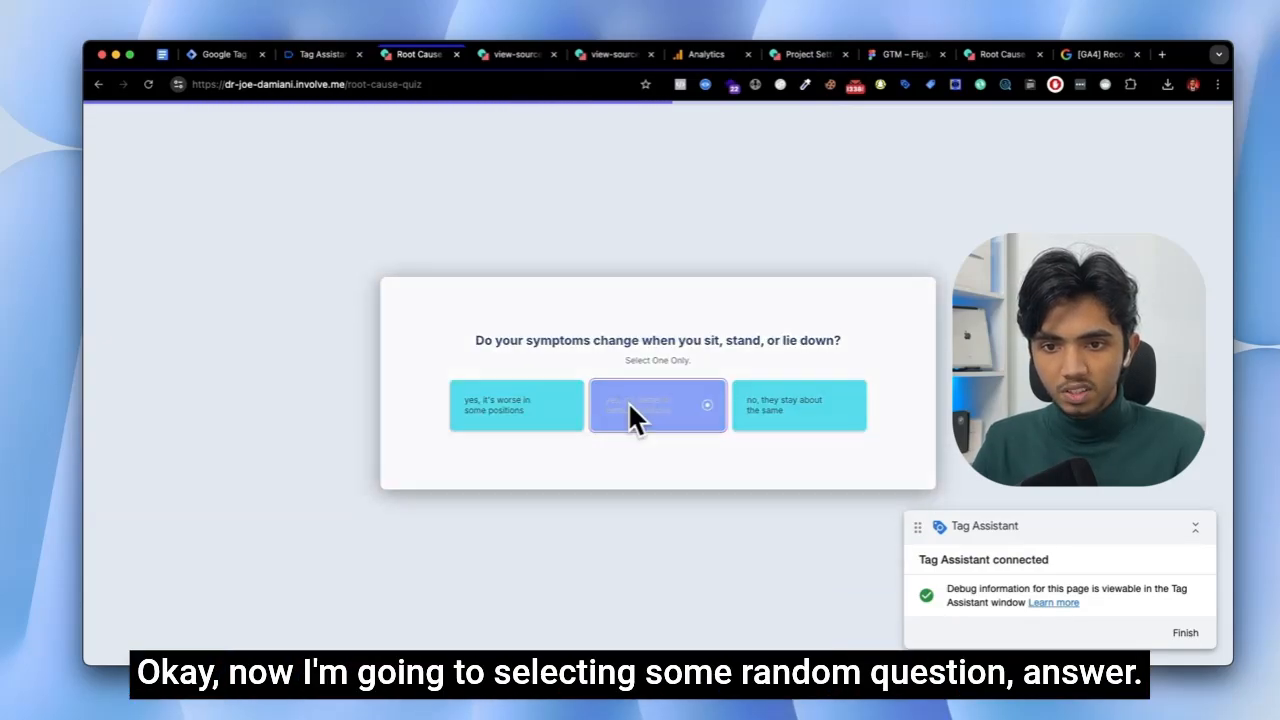
left_click(645, 440)
left_click(668, 440)
left_click(672, 495)
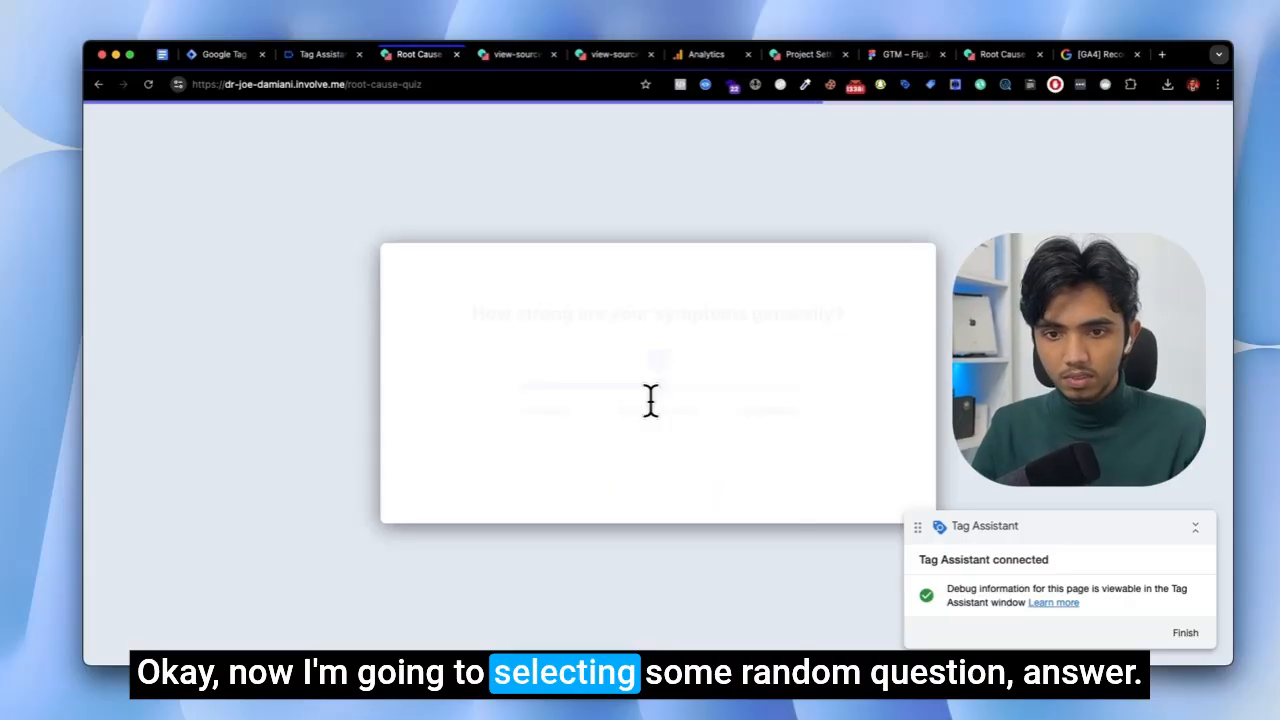
left_click(652, 458)
left_click(540, 326)
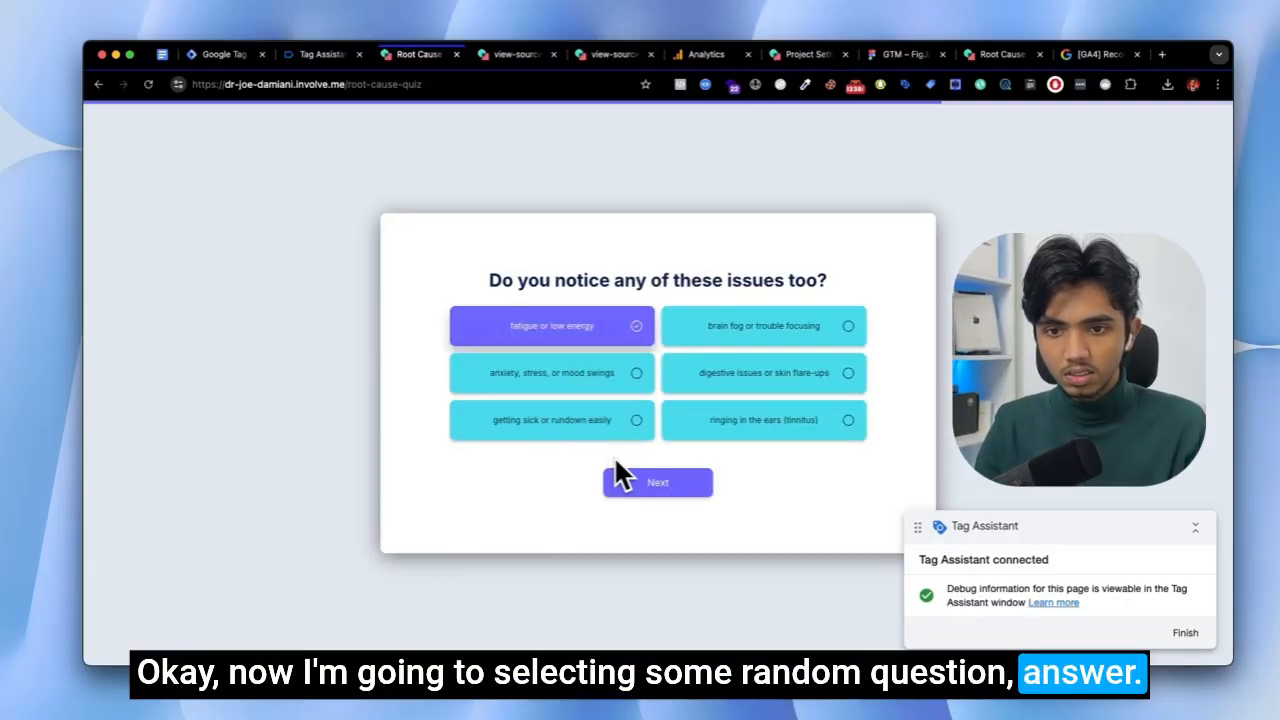
left_click(622, 482)
left_click(583, 383)
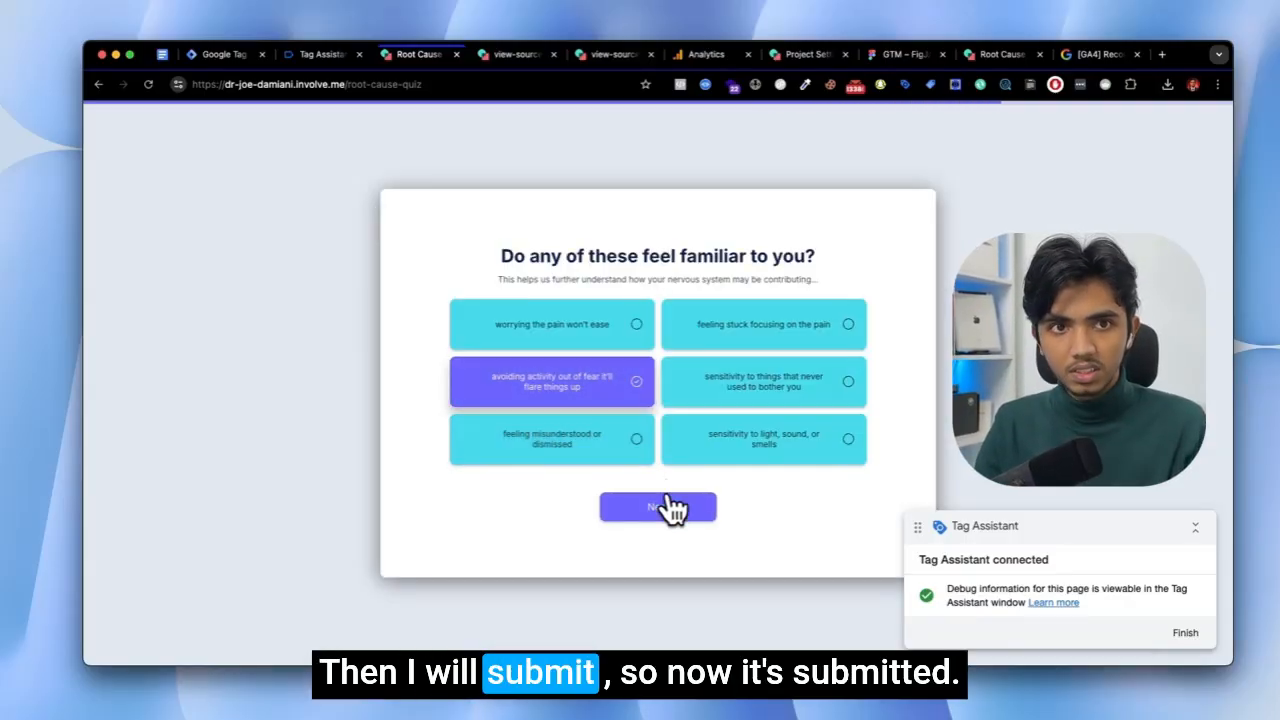
left_click(669, 500)
Inspect the involve.me_ProjectCompleted event and the generate_lead tag's firing details in Tag Assistant.
left_click(316, 53)
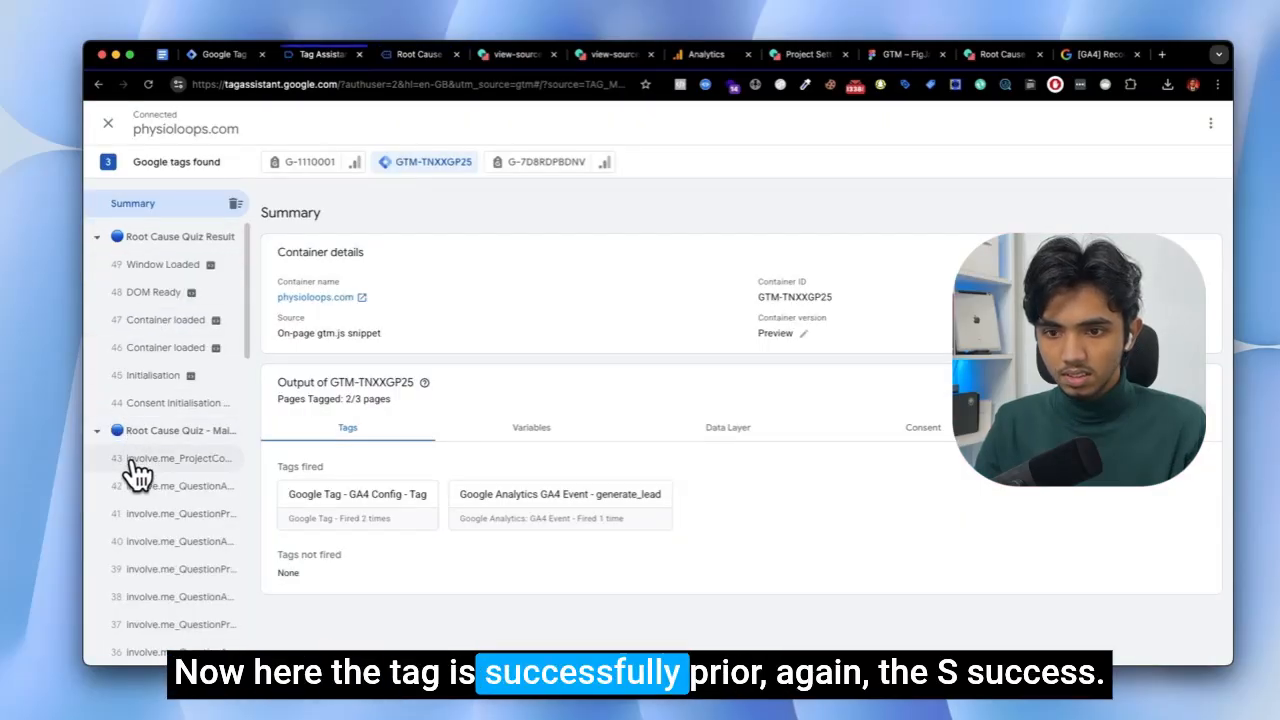
left_click(137, 470)
left_click(385, 445)
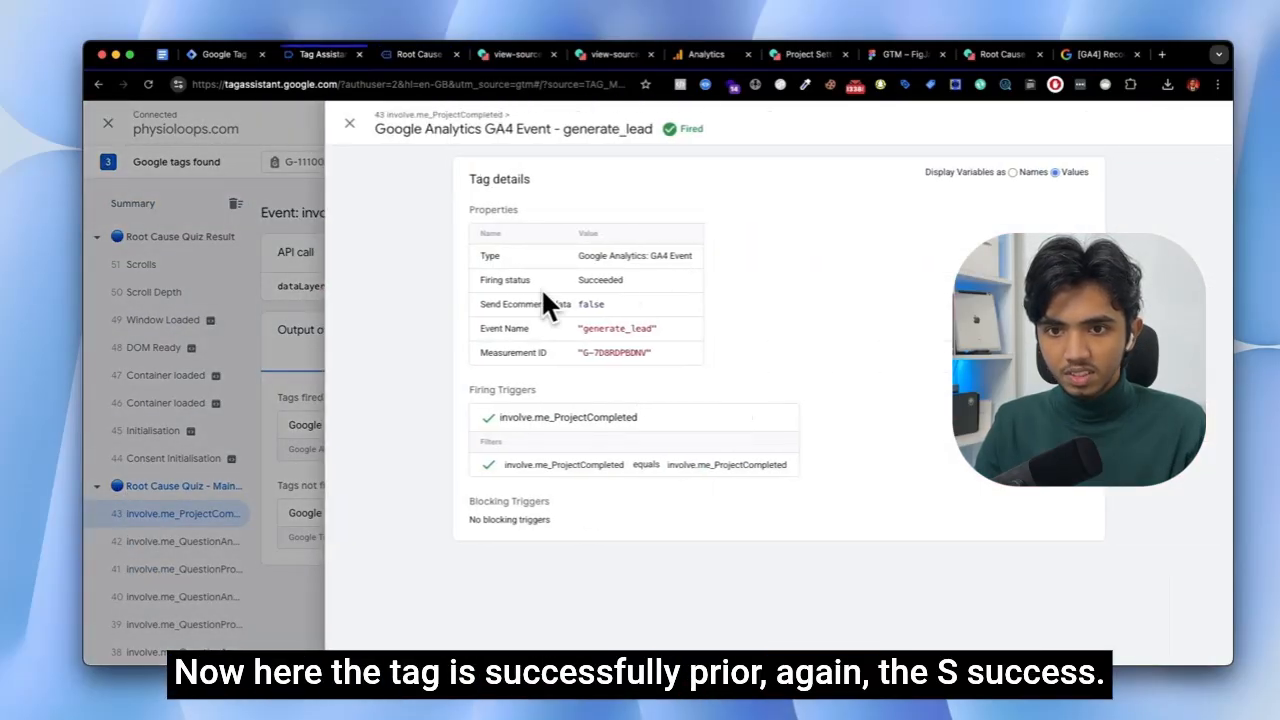
left_click(230, 286)
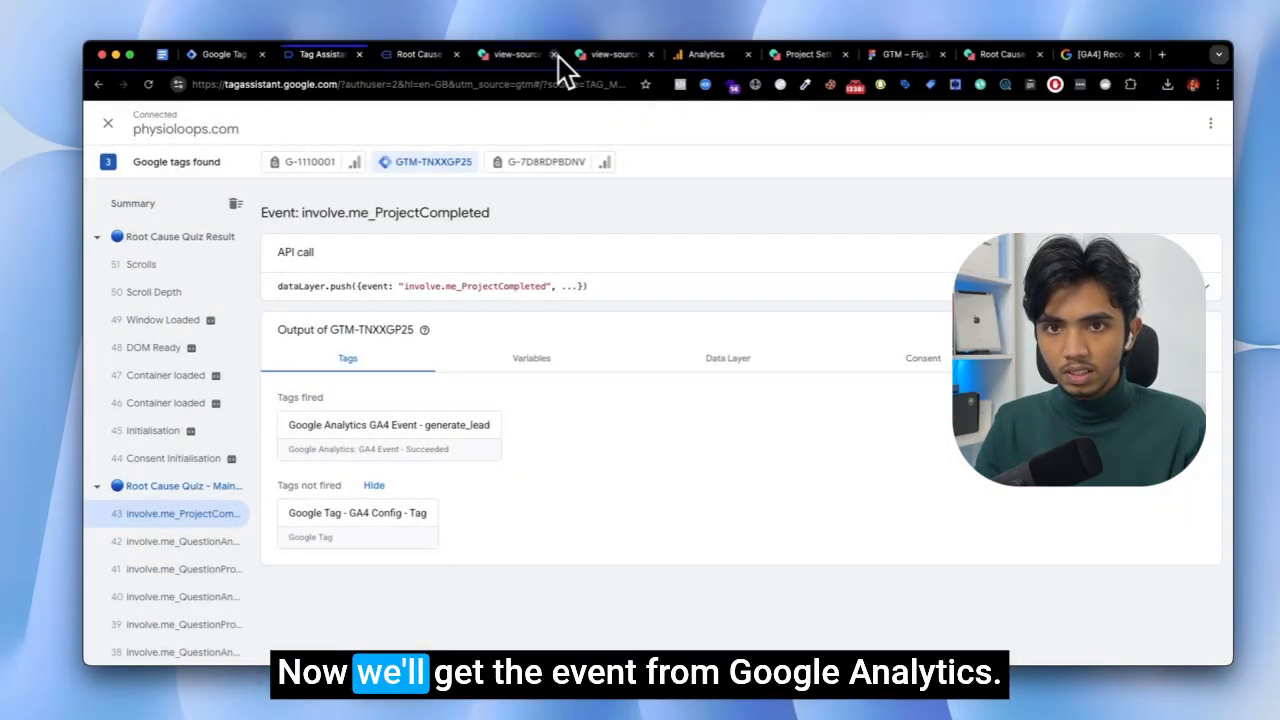
Switch Analytics DebugView to the other Apple debug device and look for the generate_lead event.
left_click(686, 56)
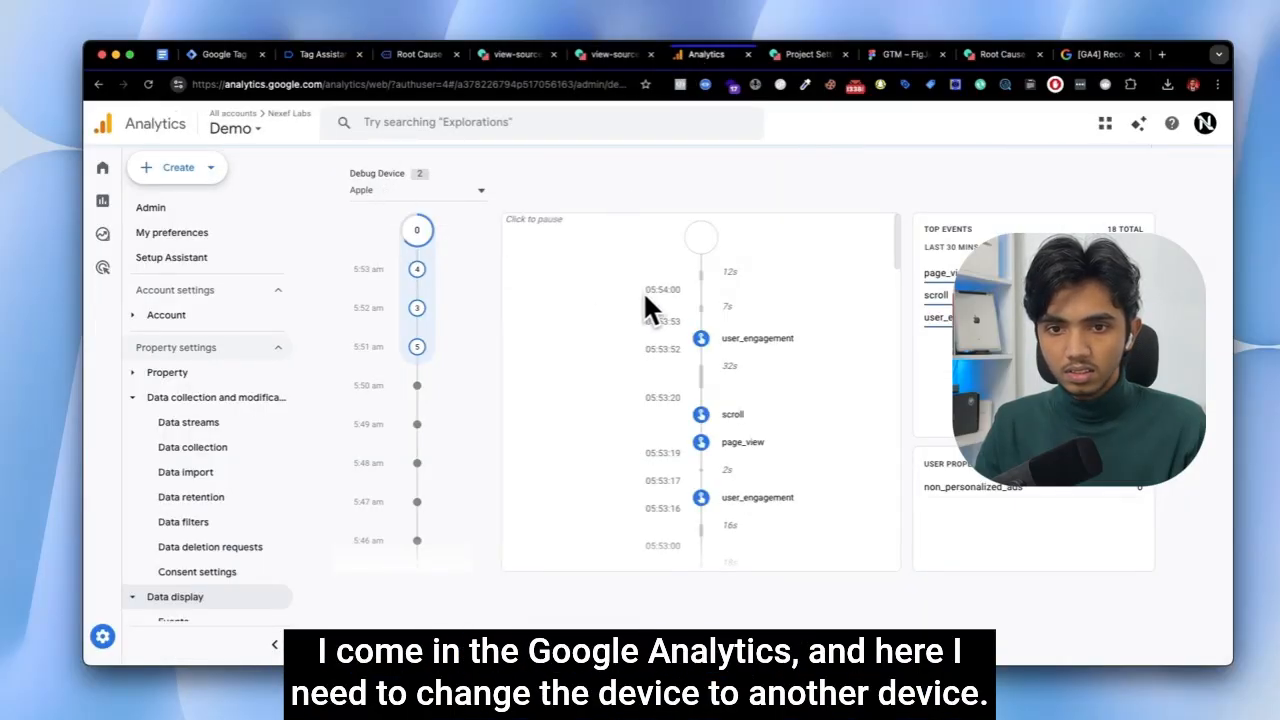
left_click(428, 196)
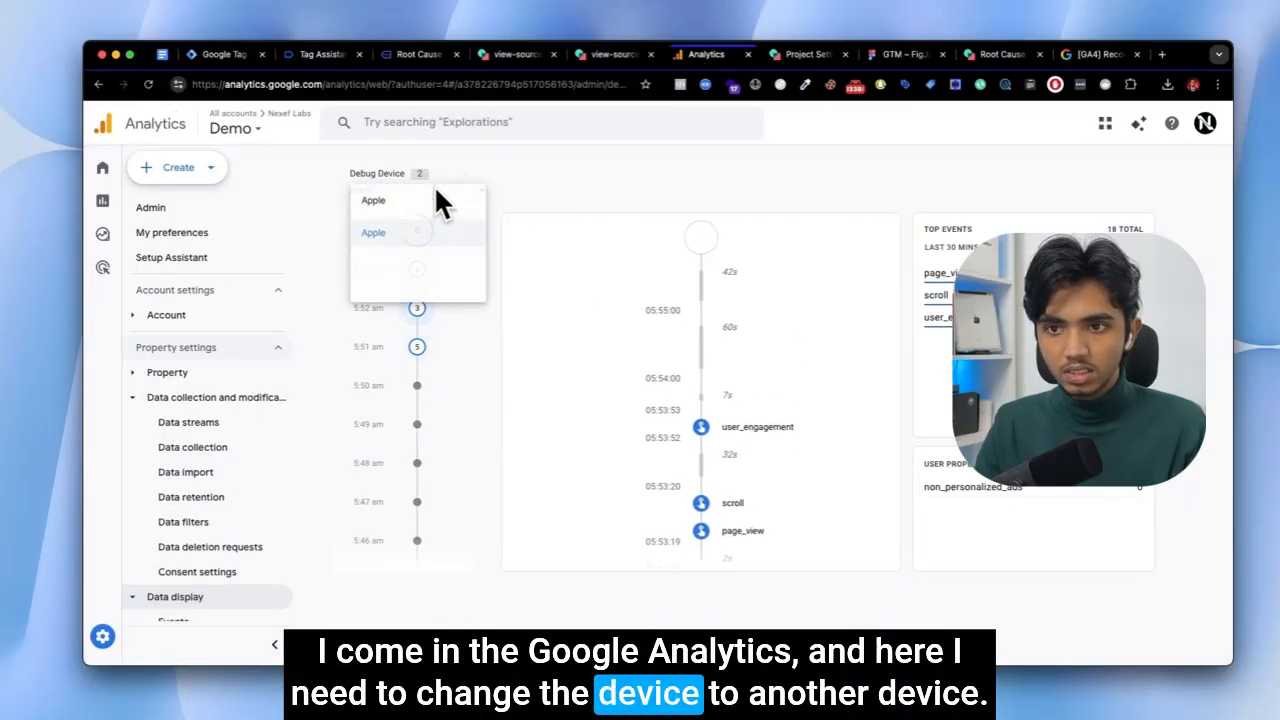
left_click(423, 232)
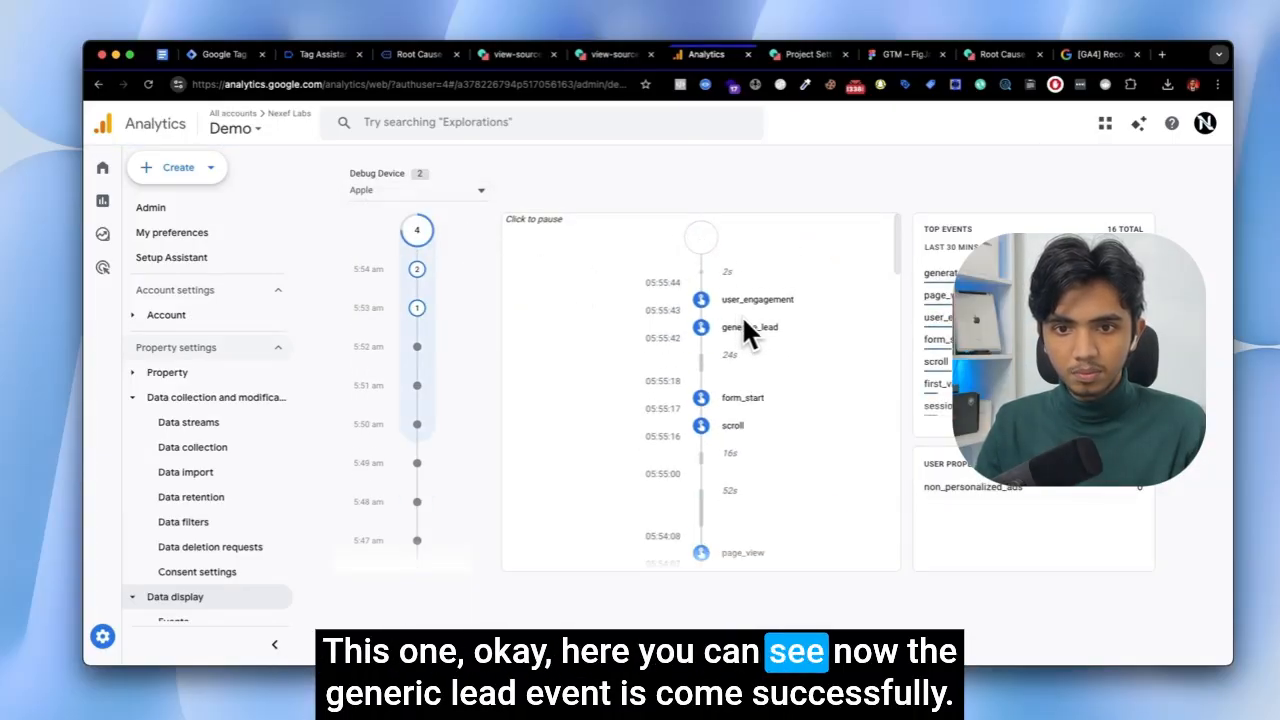
Inspect the generate_lead event's parameters in DebugView, expanding page_location to read the URL it was sent from.
left_click(740, 330)
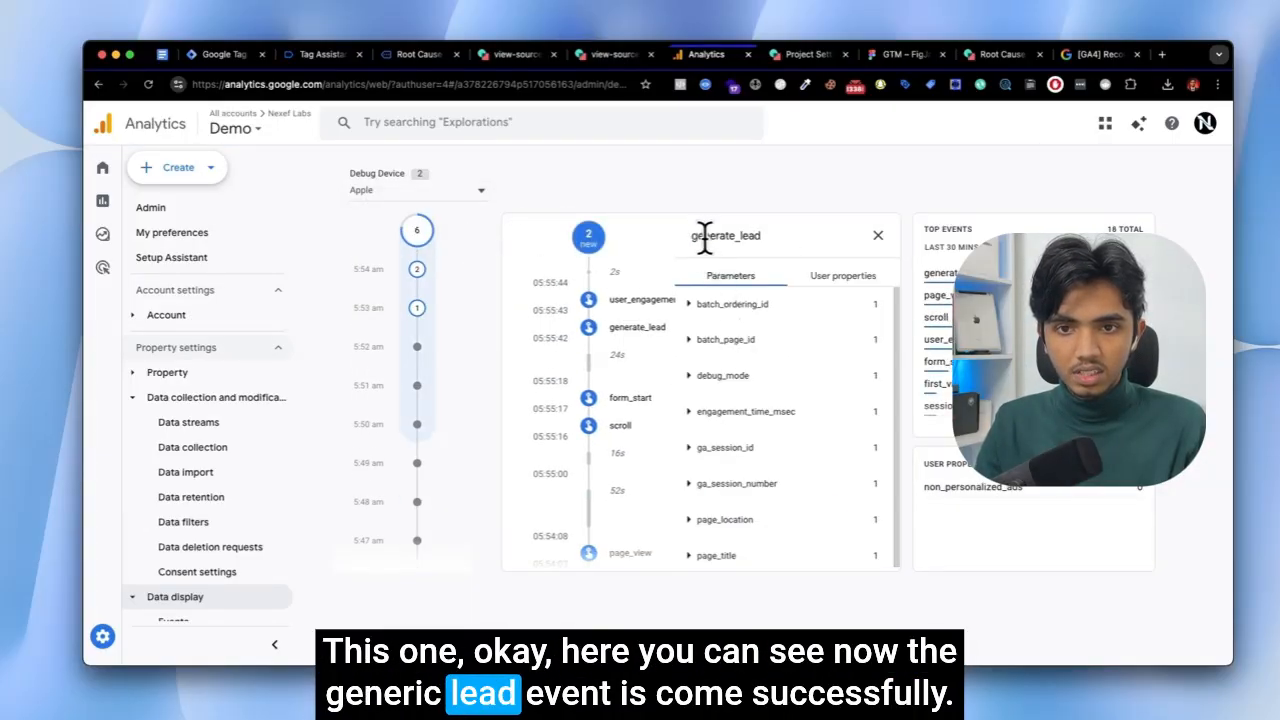
left_click_drag(692, 237, 764, 236)
left_click(876, 238)
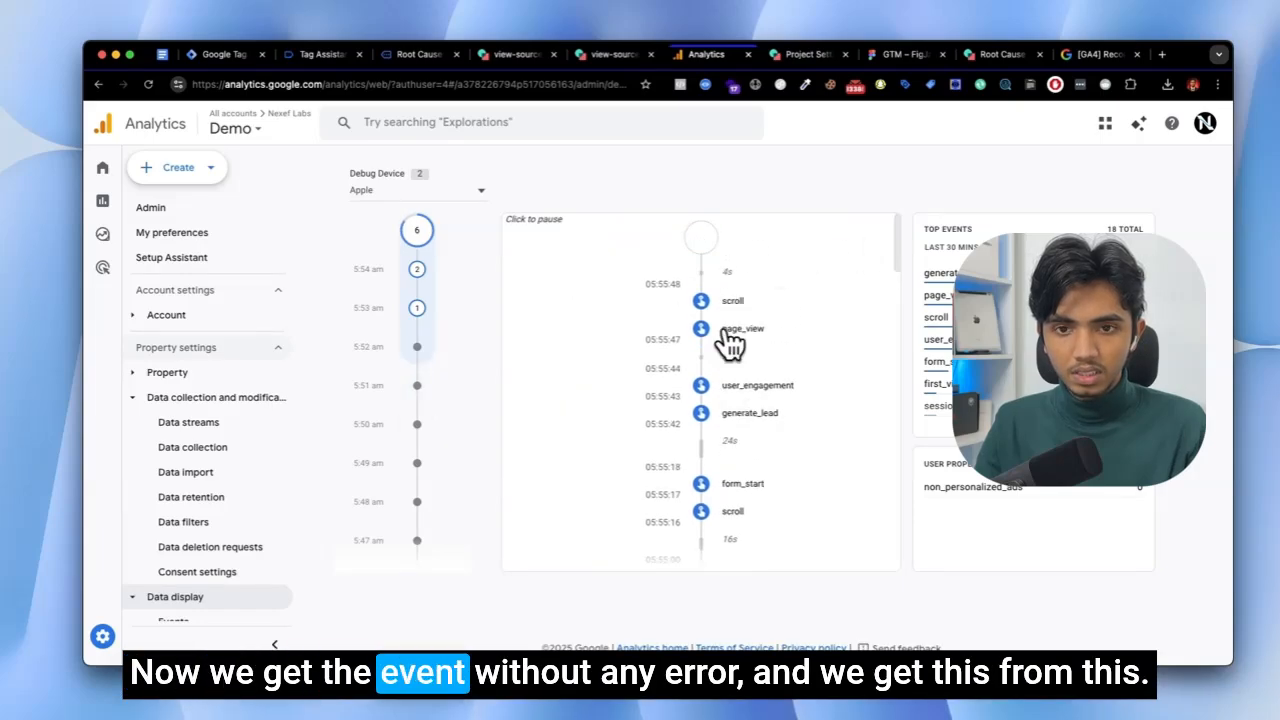
left_click(738, 416)
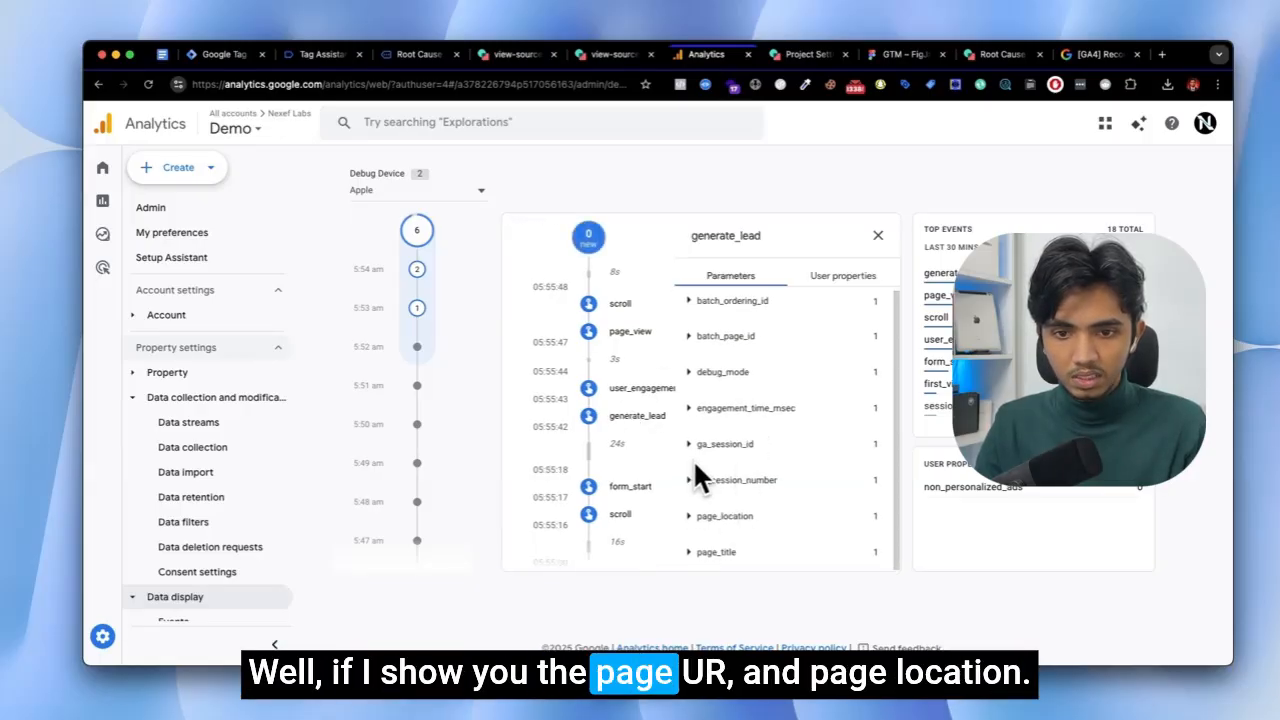
left_click(698, 515)
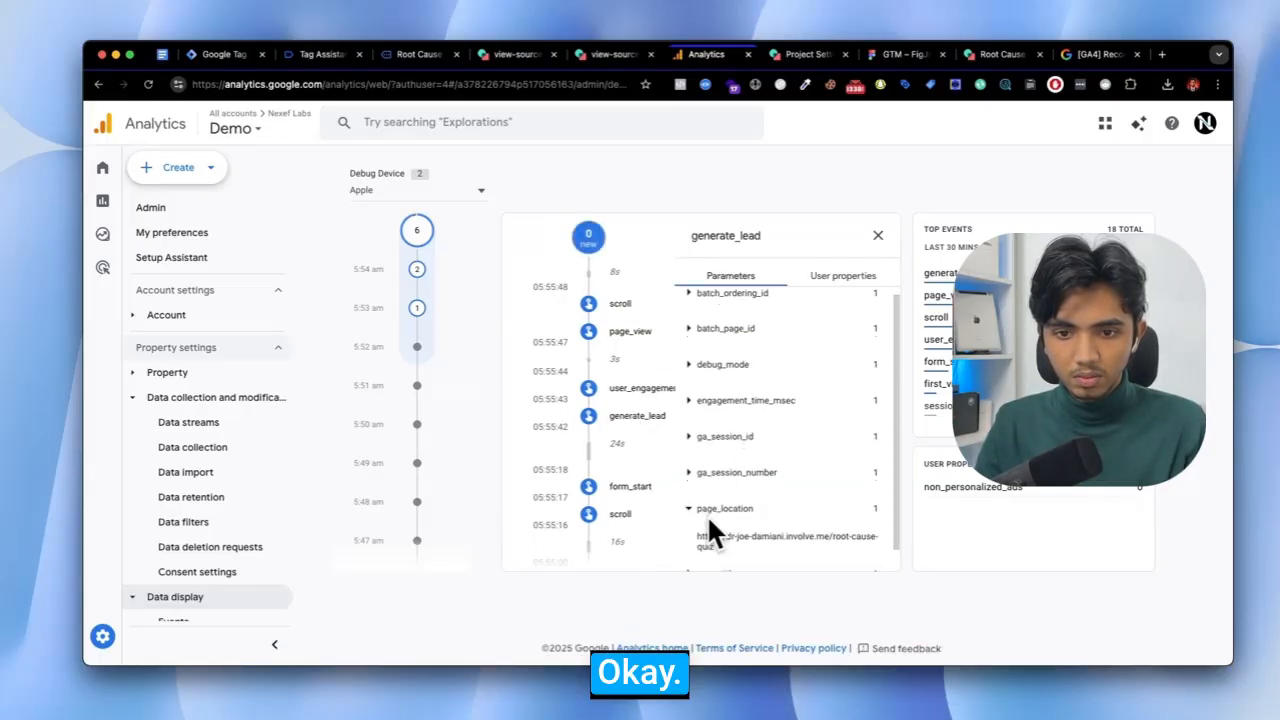
scroll(707, 514, "down", 1)
mouse_move(697, 524)
left_mouse_down()
mouse_move(734, 523)
mouse_move(718, 529)
left_mouse_up()
left_click(707, 519)
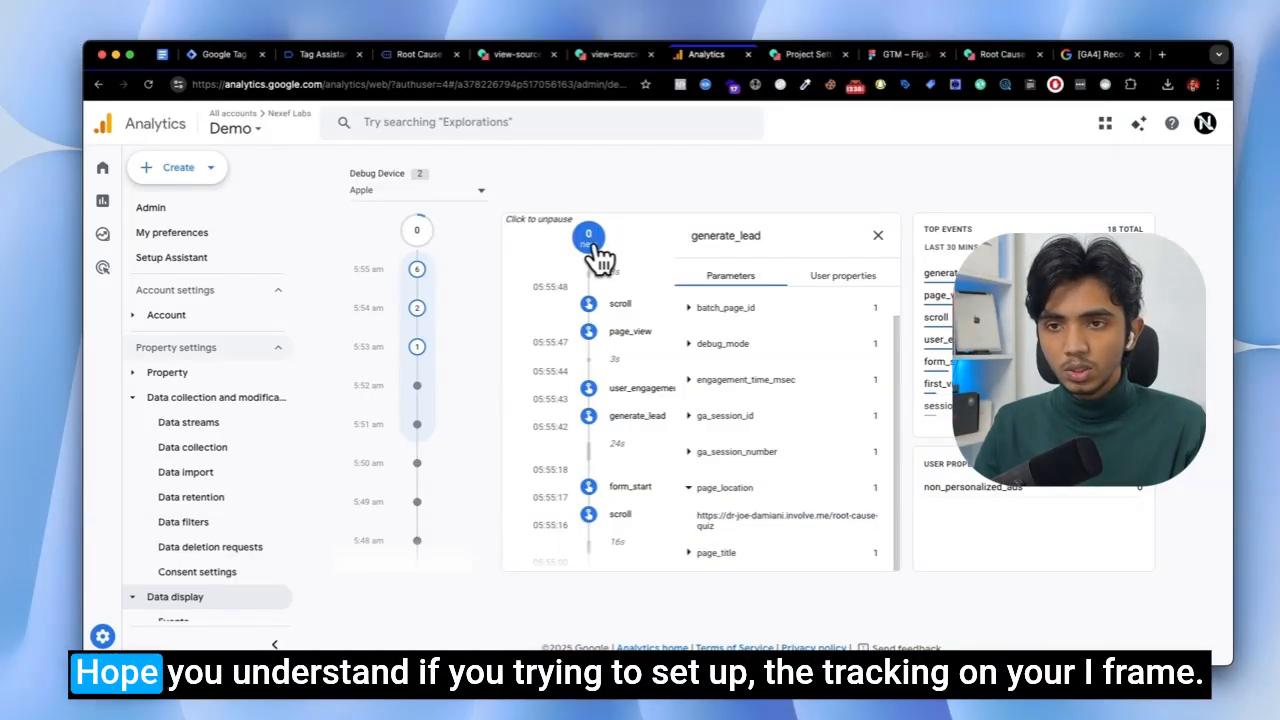
Review the Tag Manager tags and the quiz results page, and go back to the physioloops.com page that embeds the quiz.
left_click(393, 57)
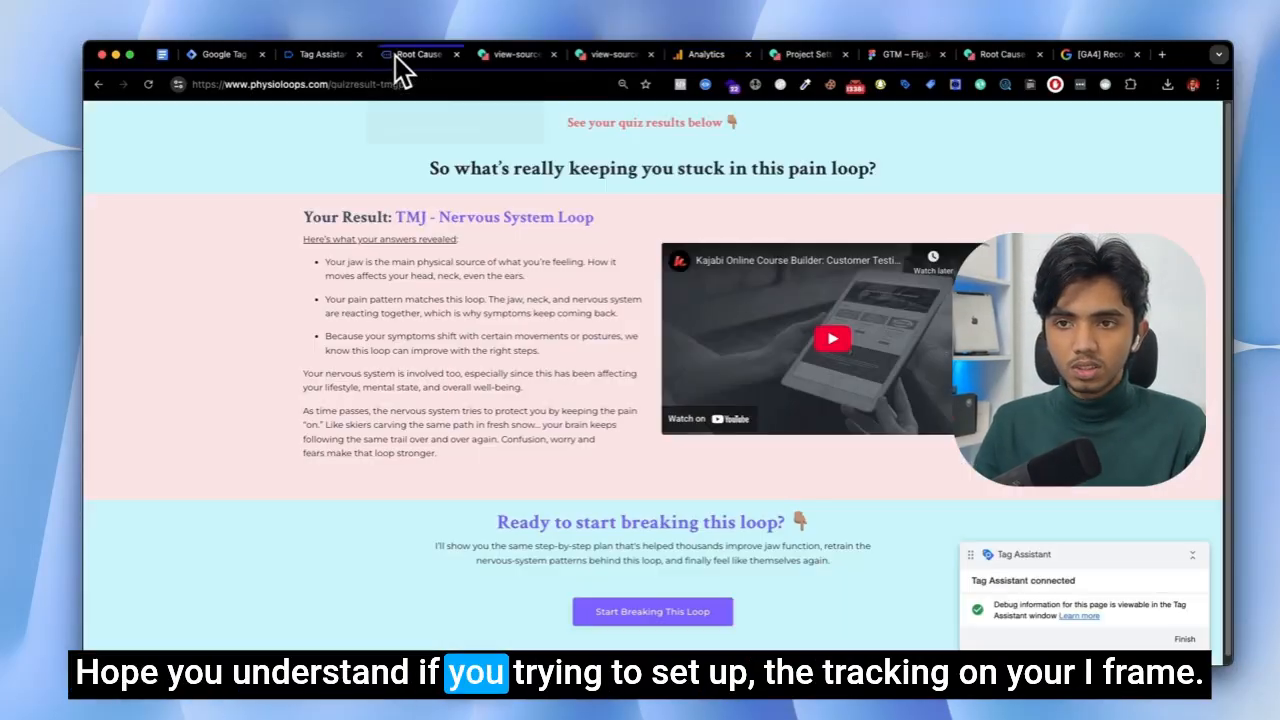
left_click(232, 54)
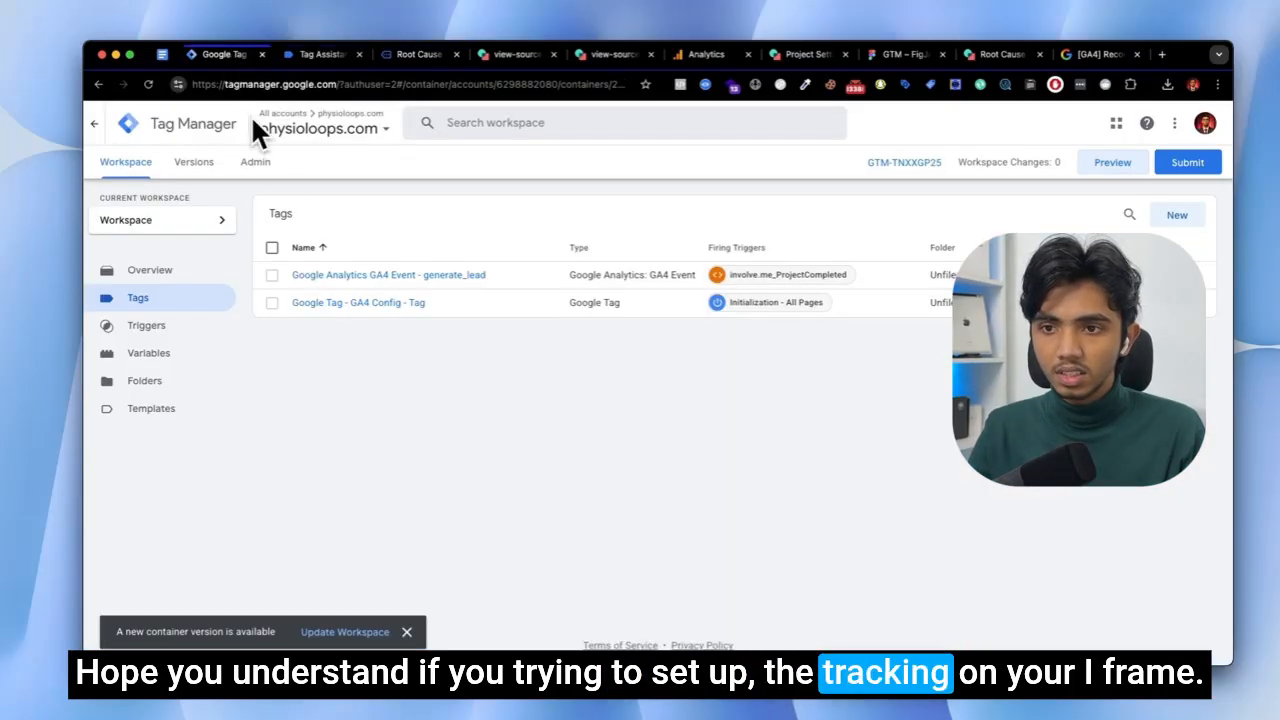
left_click(401, 59)
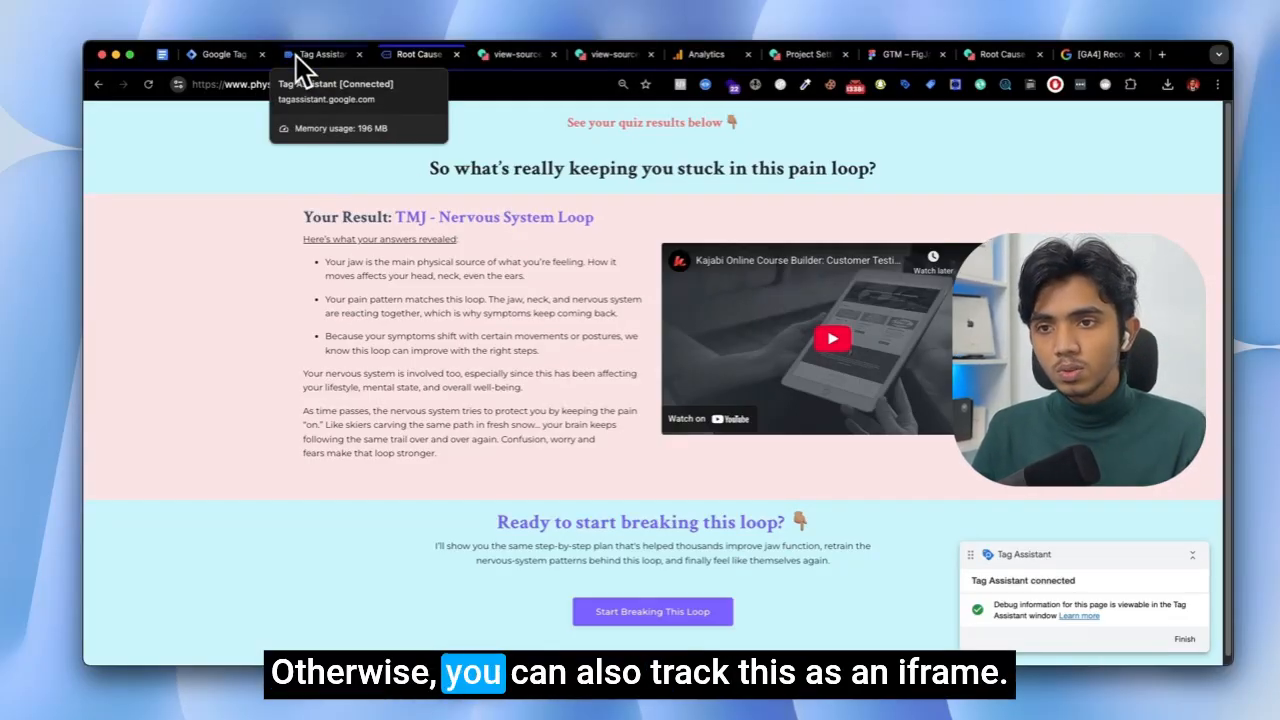
left_click(148, 84)
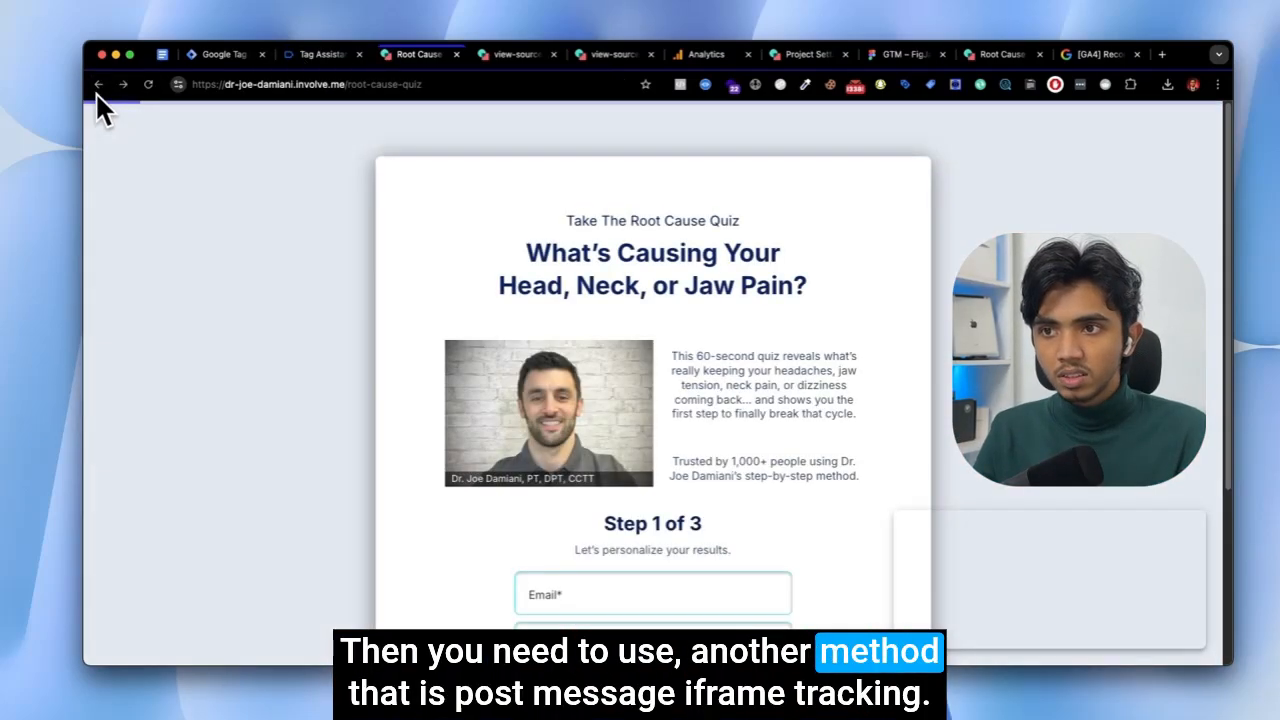
left_click(96, 90)
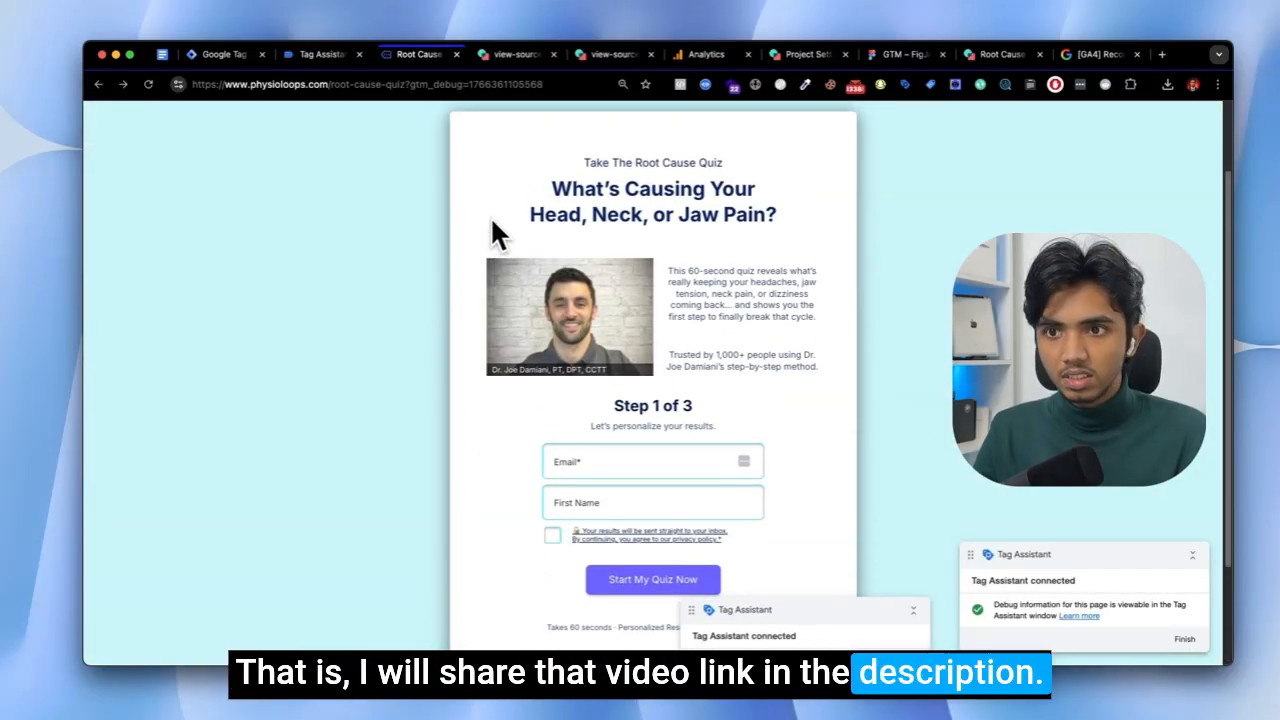
scroll(362, 145, "down", 2)
Switch to Tag Manager and start a new tag with the Facebook Pixel tag type.
left_click(214, 56)
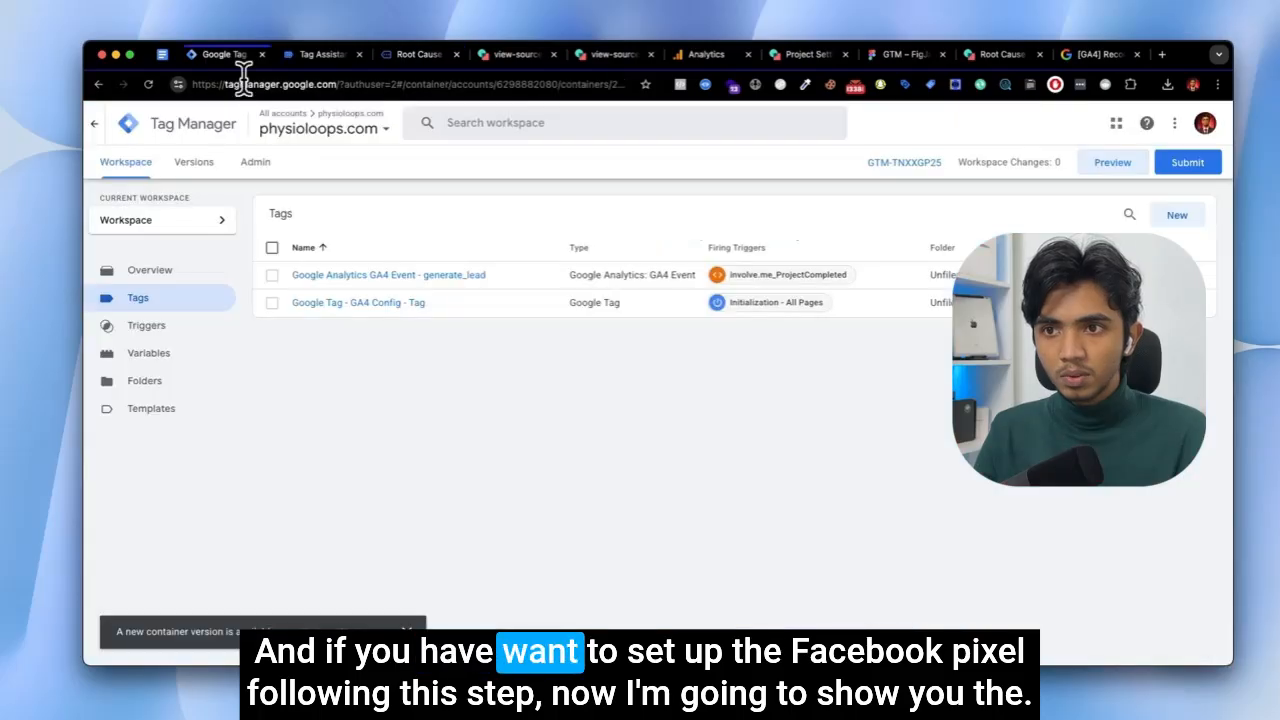
left_click(1177, 215)
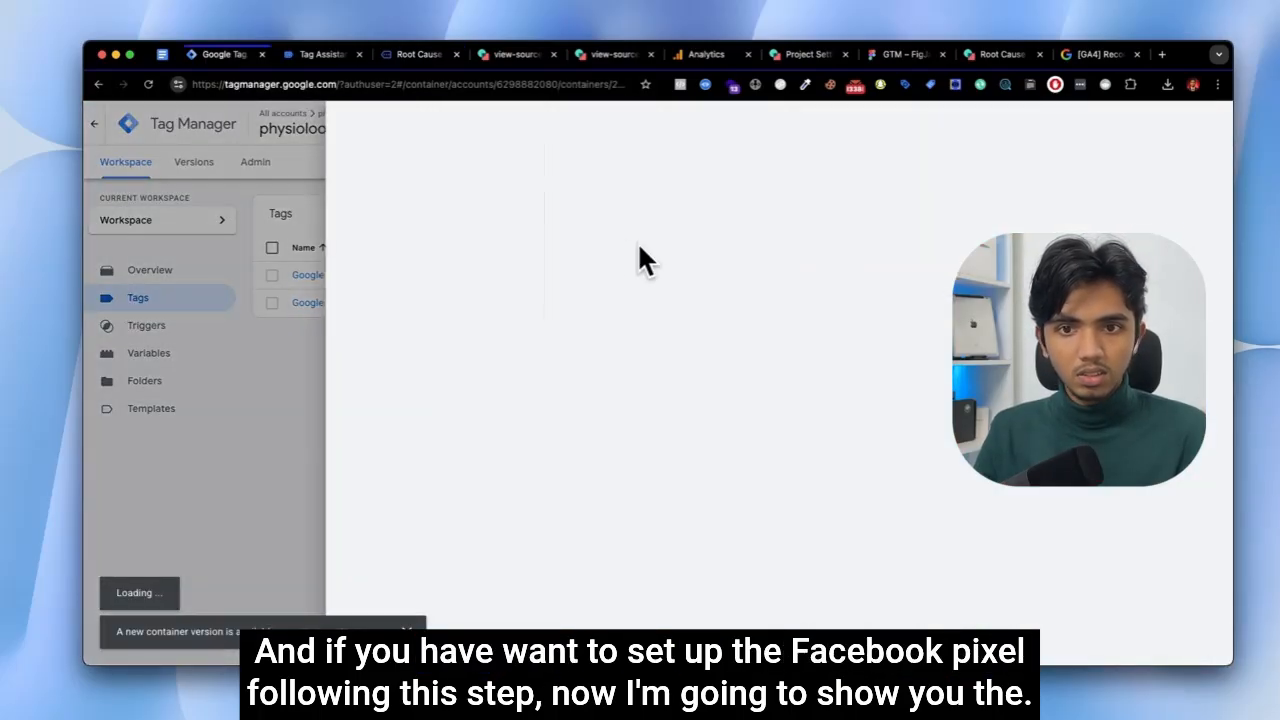
left_click(131, 325)
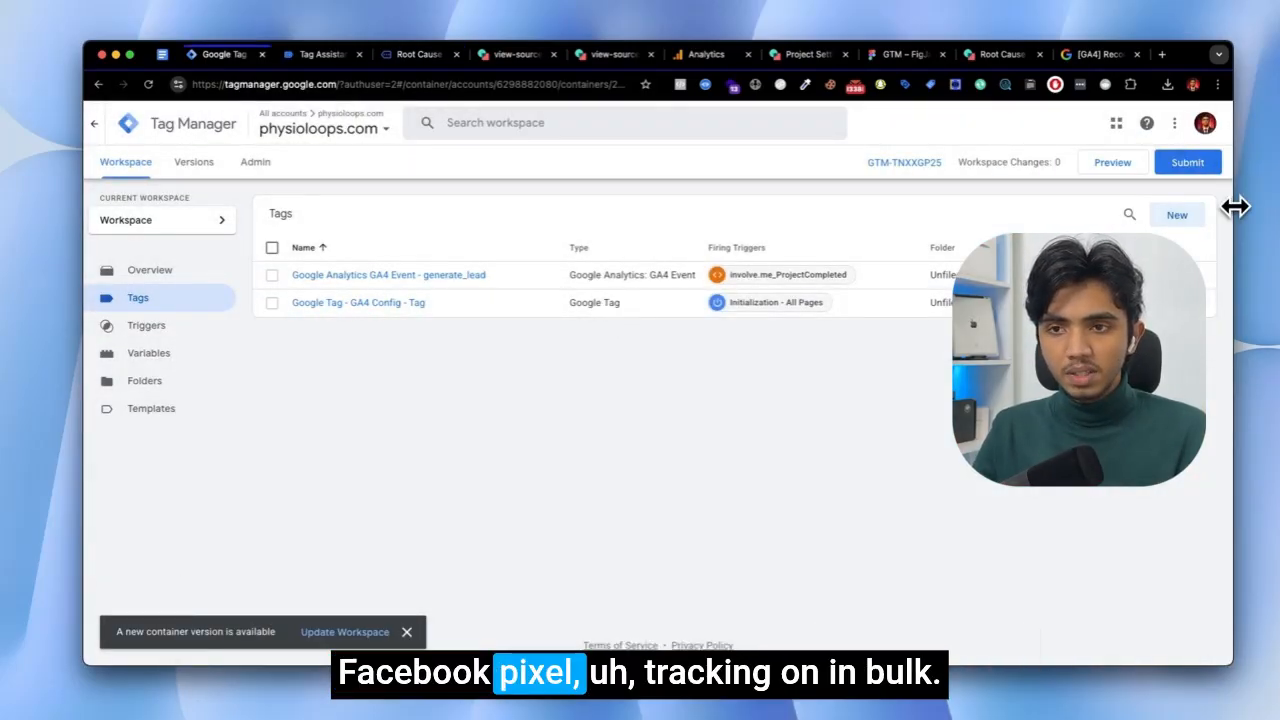
left_click(1172, 218)
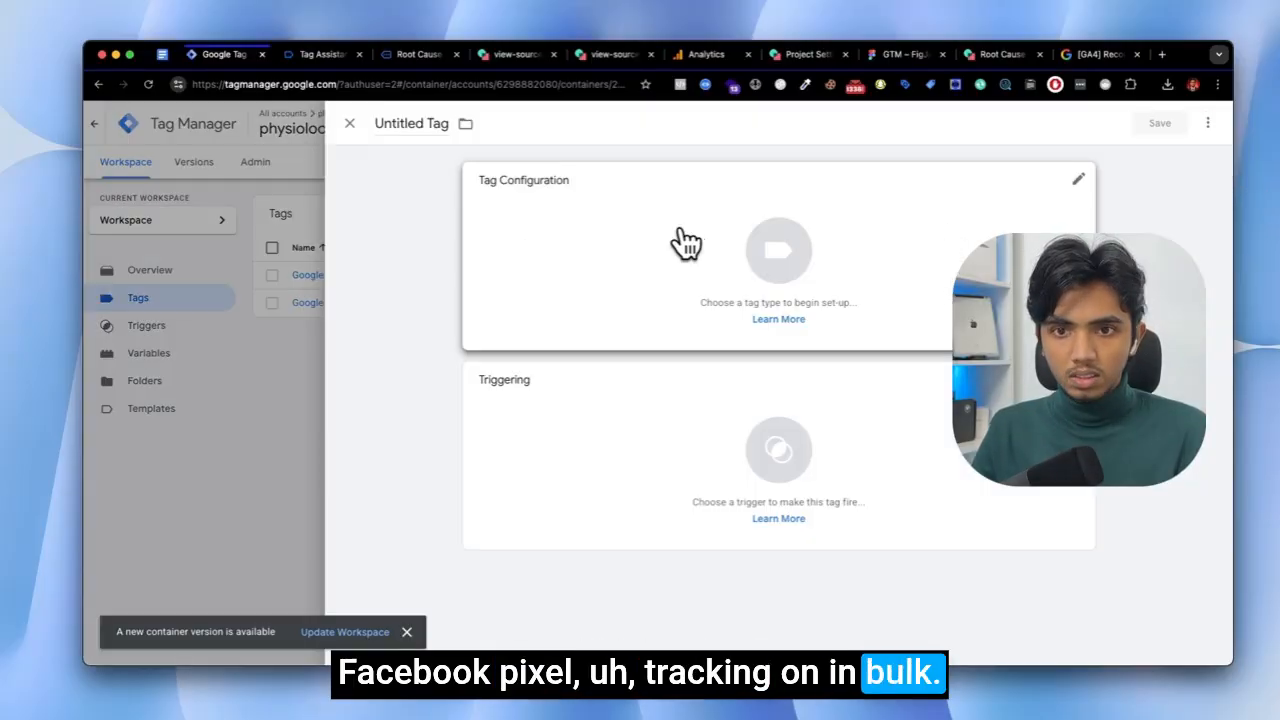
left_click(686, 245)
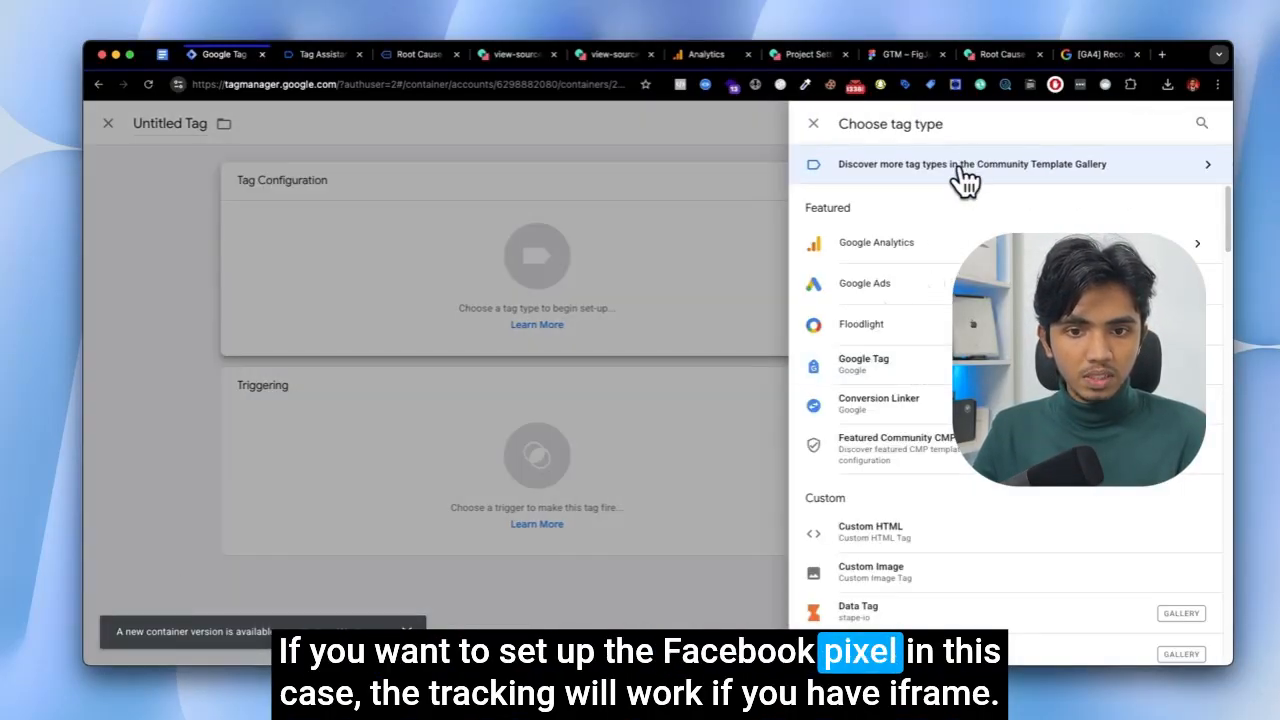
scroll(900, 251, "down", 5)
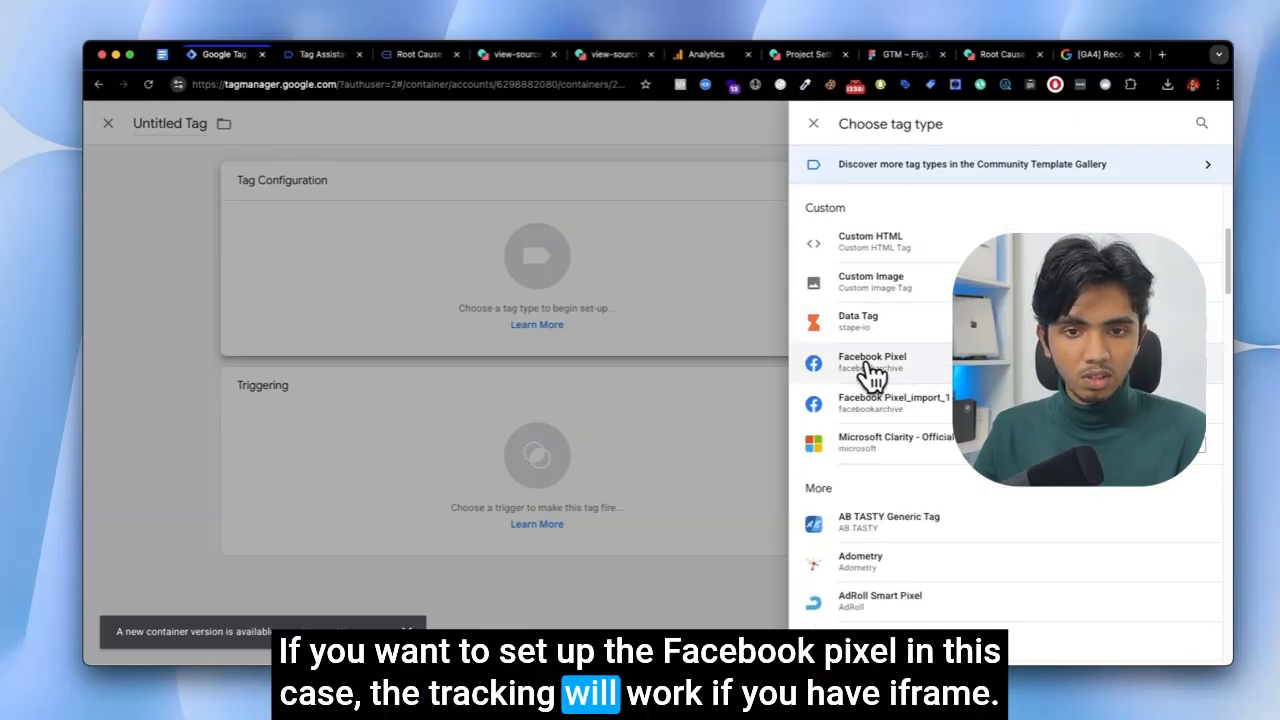
left_click(872, 370)
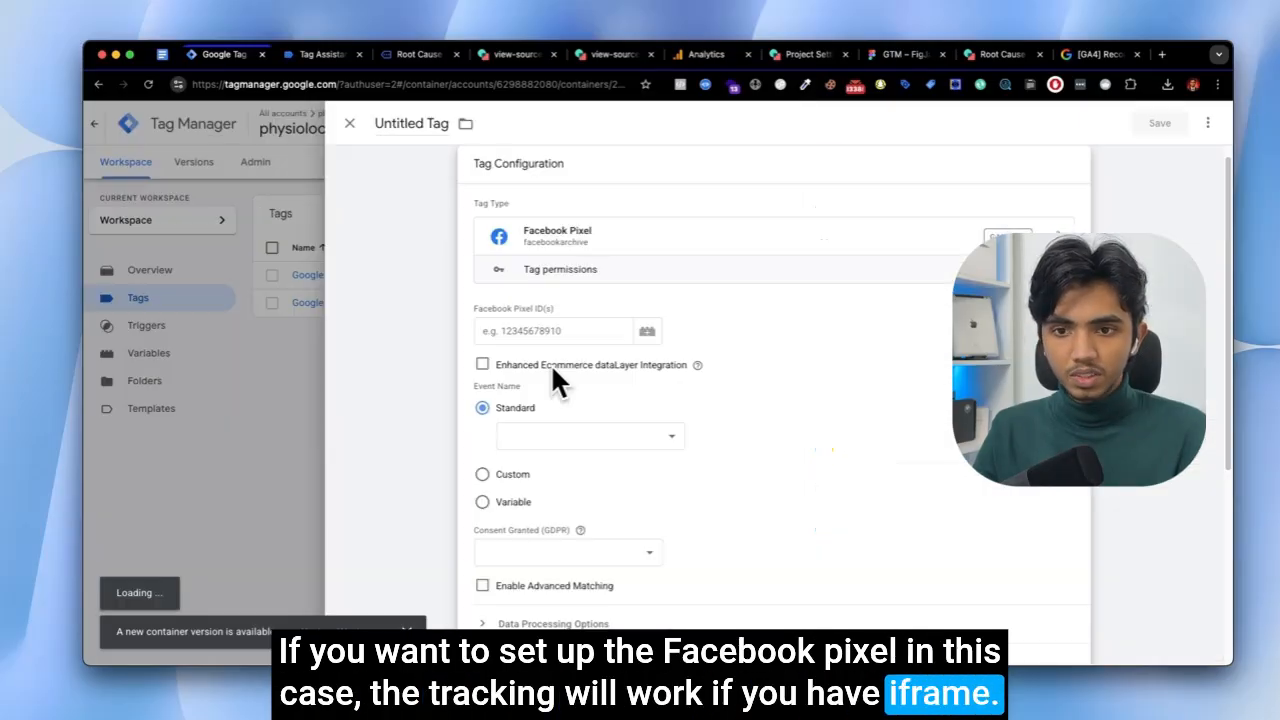
Set the new tag's Facebook Pixel ID to the dummy value 1111 for the standard PageView event.
left_click(507, 331)
type("1111")
scroll(540, 350, "down", 1)
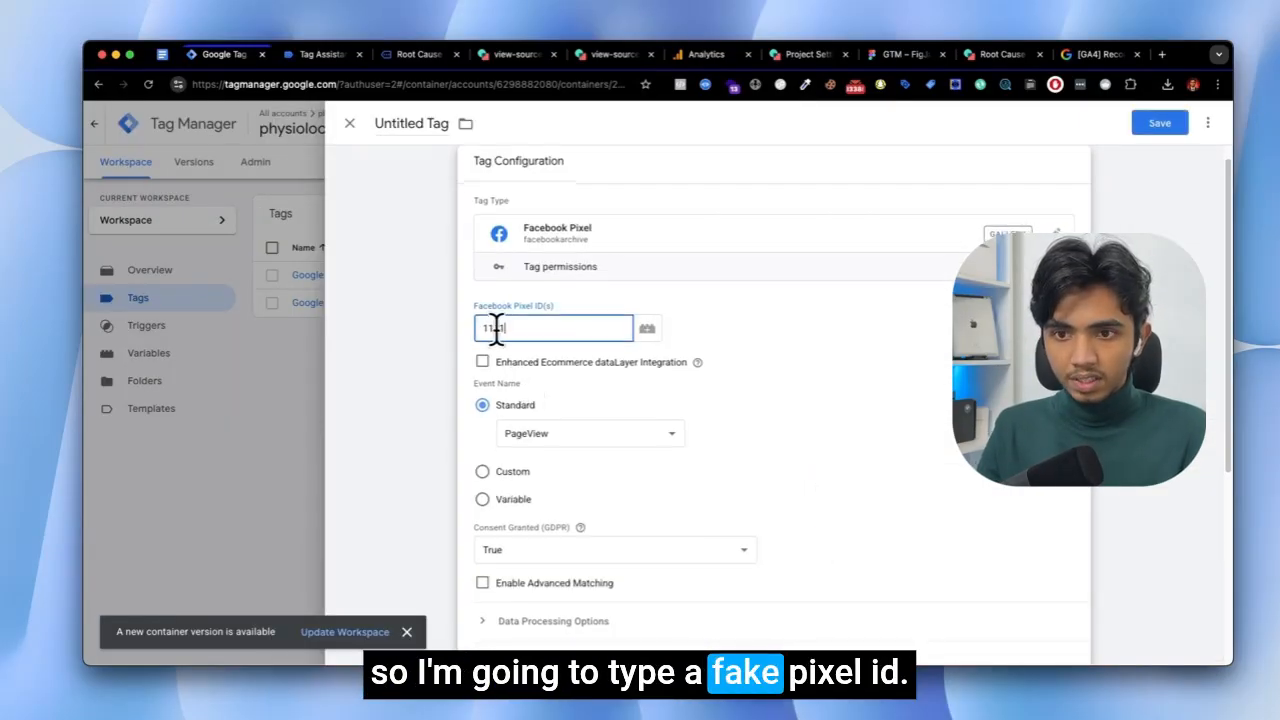
scroll(555, 400, "down", 1)
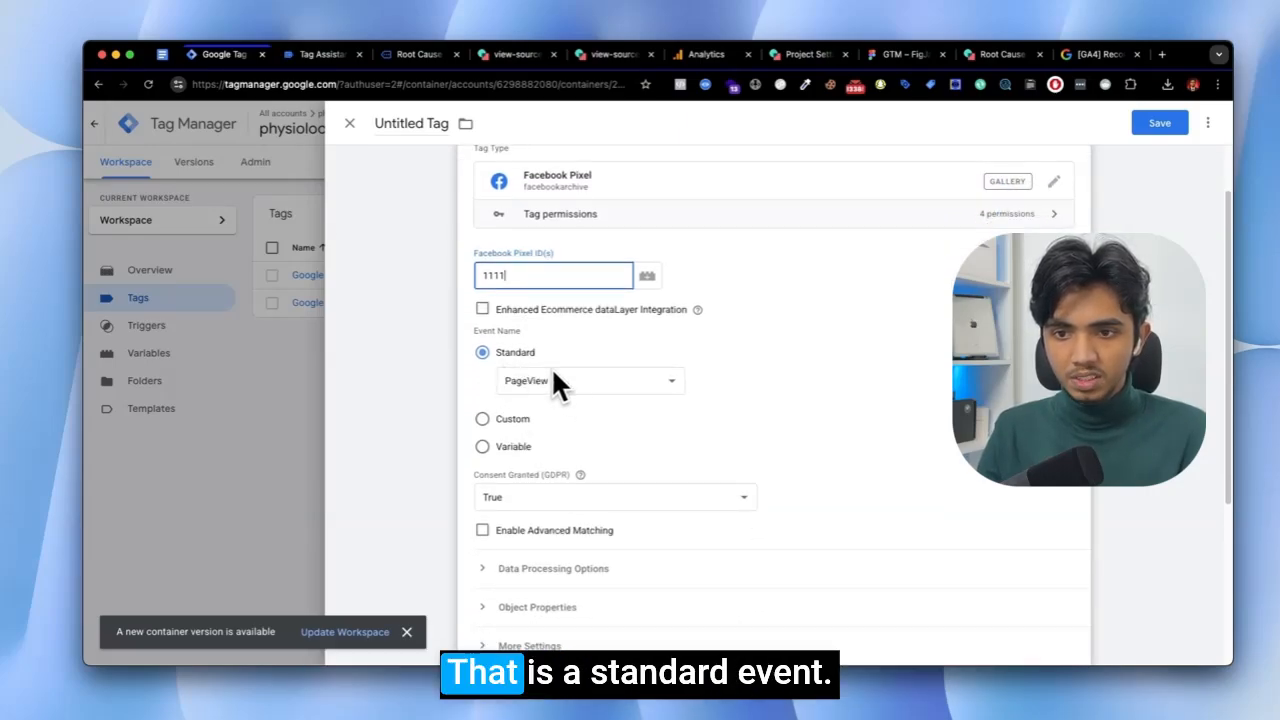
scroll(543, 420, "down", 5)
Assign the Initialization - All Pages trigger to the pixel tag and save it under the name Facebook Pixel.
left_click(529, 491)
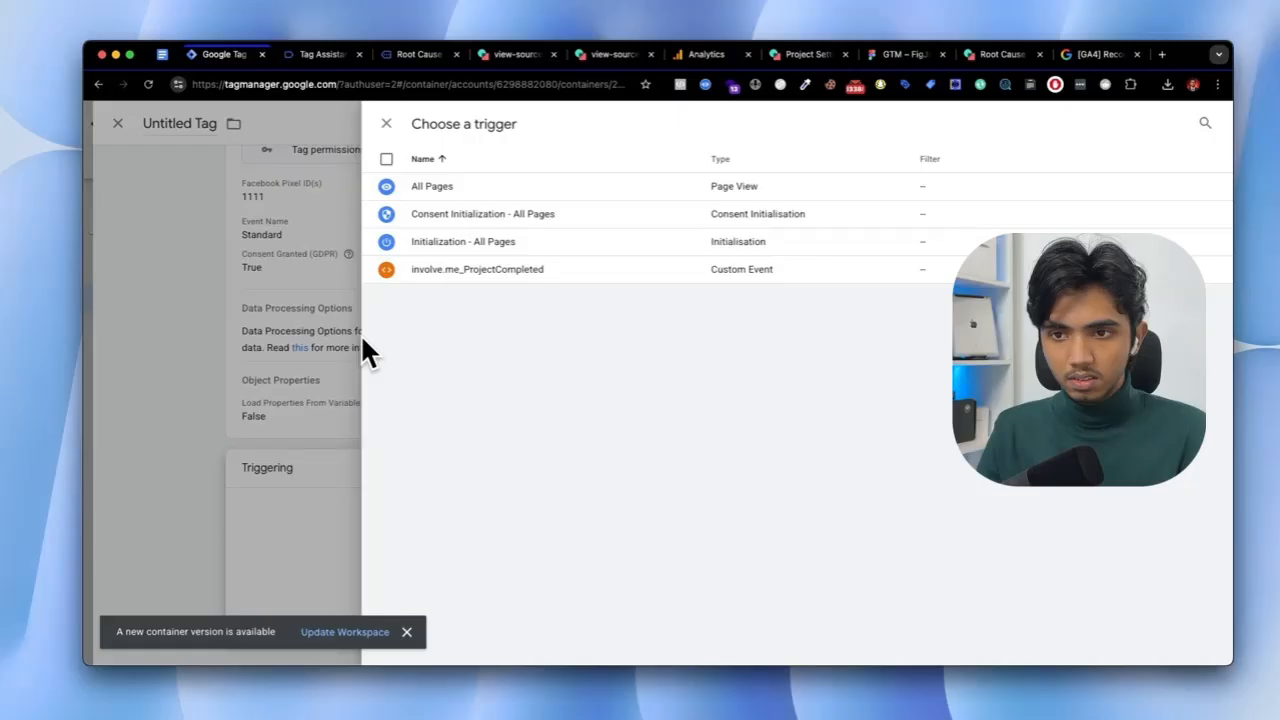
left_click(386, 243)
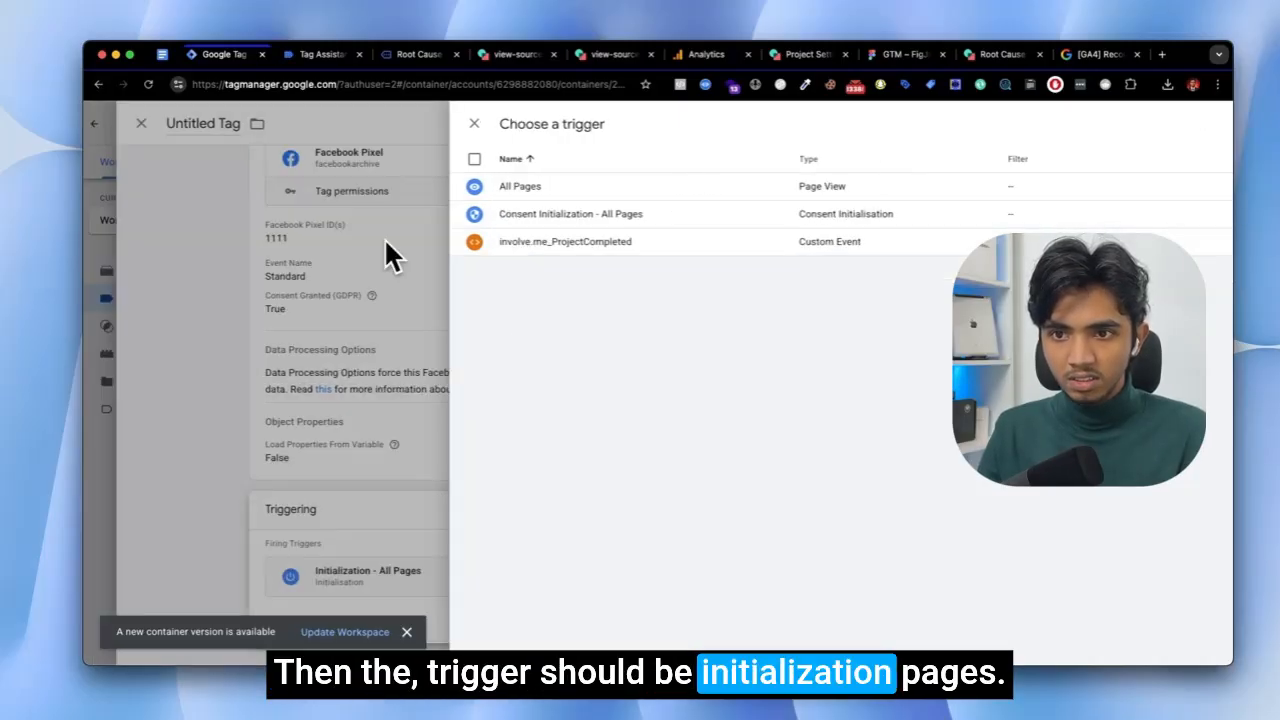
left_click(1178, 128)
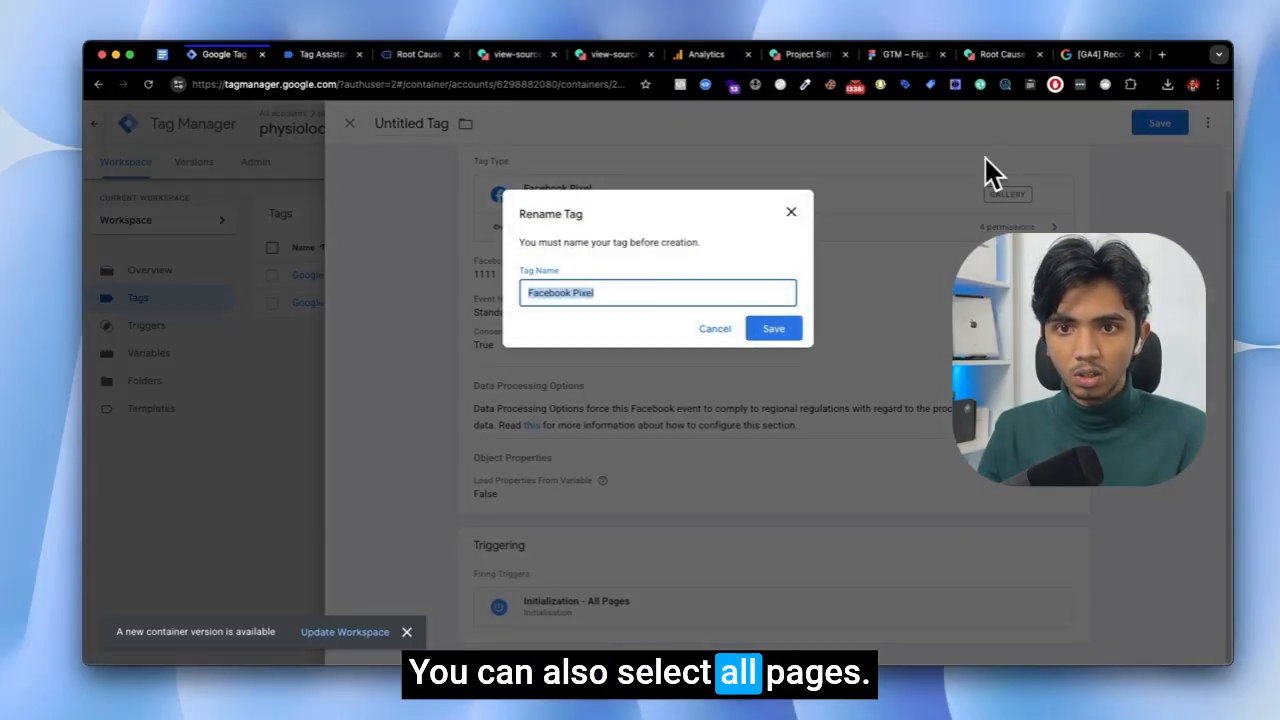
left_click(774, 330)
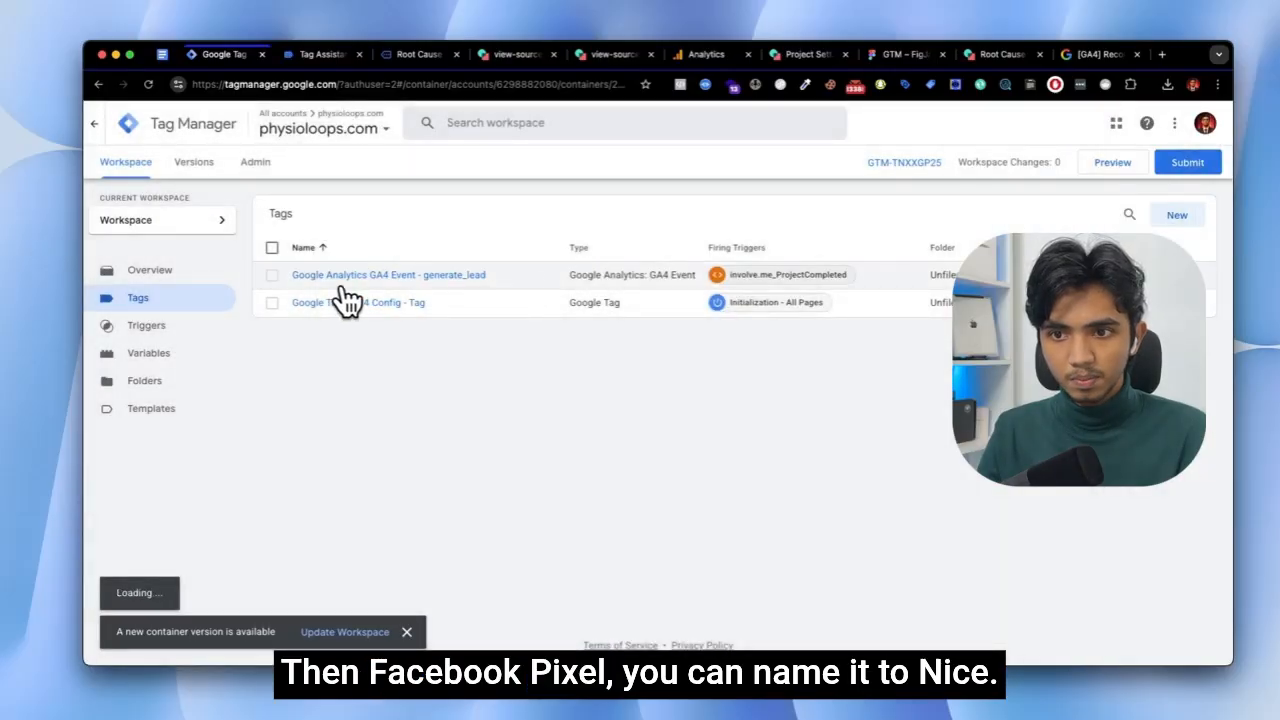
Rename the saved Facebook Pixel tag to "Facebook Pixel - PageView" and save the change.
left_click(340, 276)
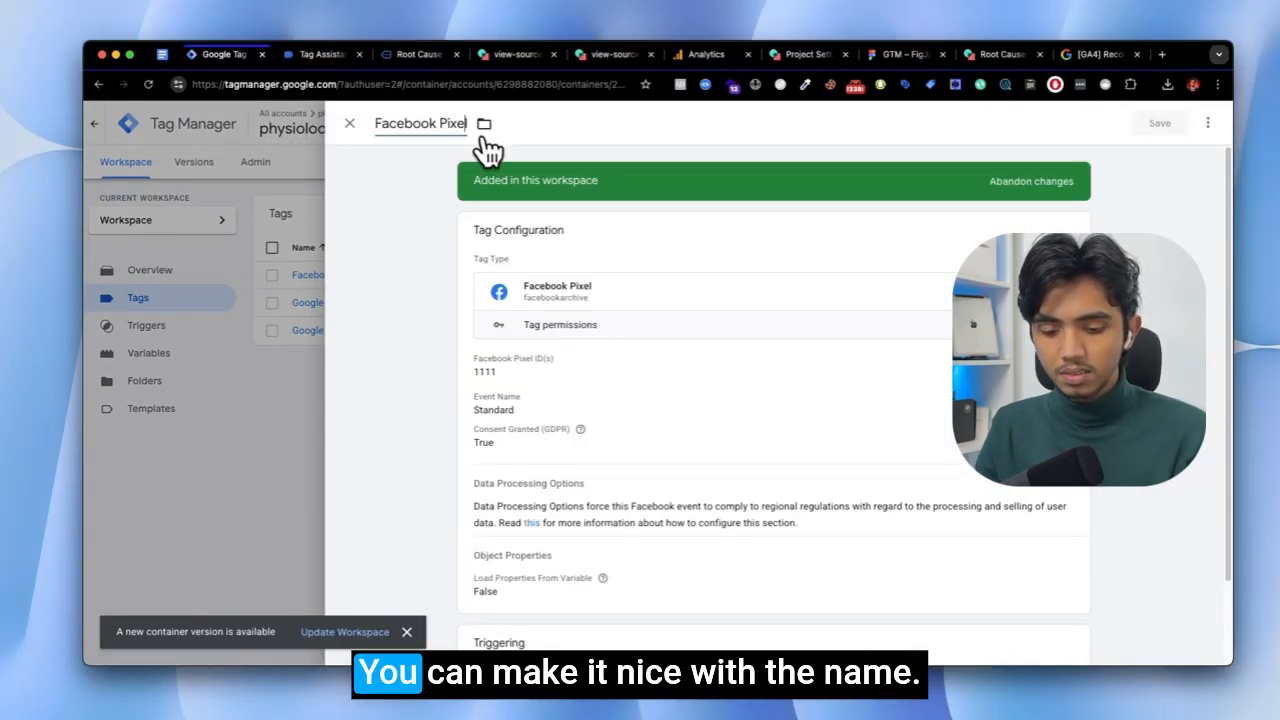
left_click(460, 124)
type("- PageView")
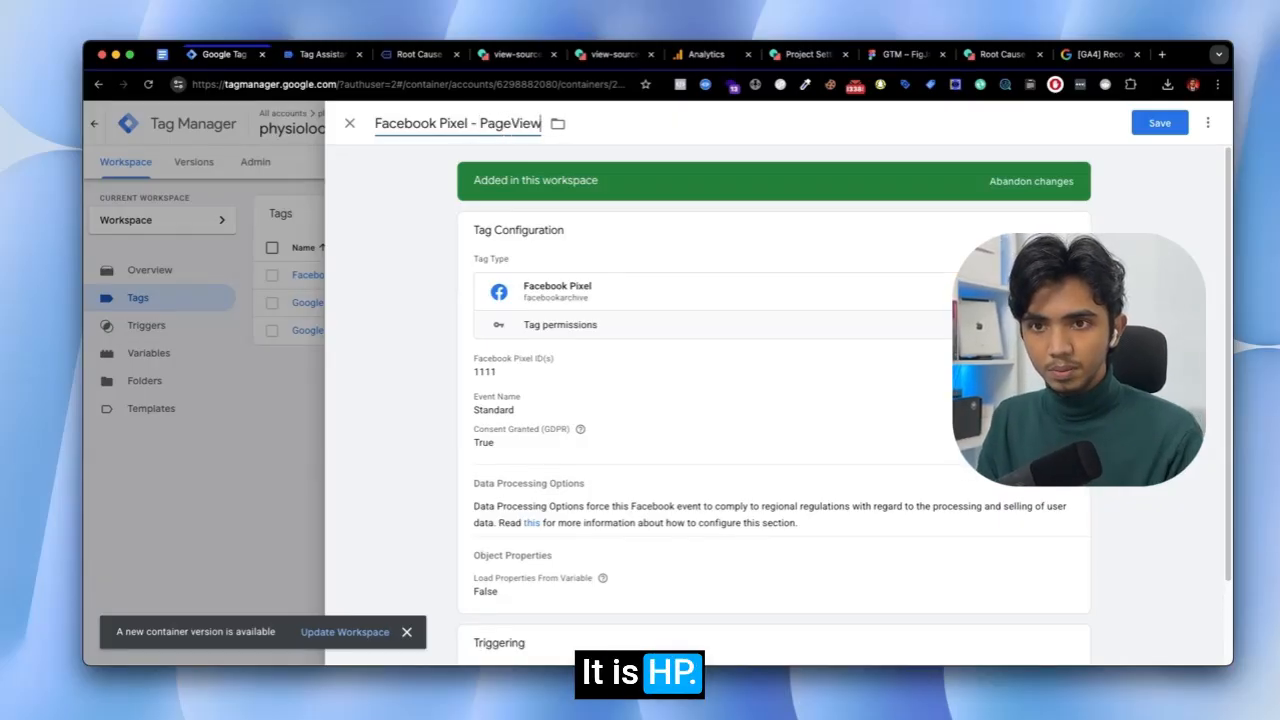
key("Return")
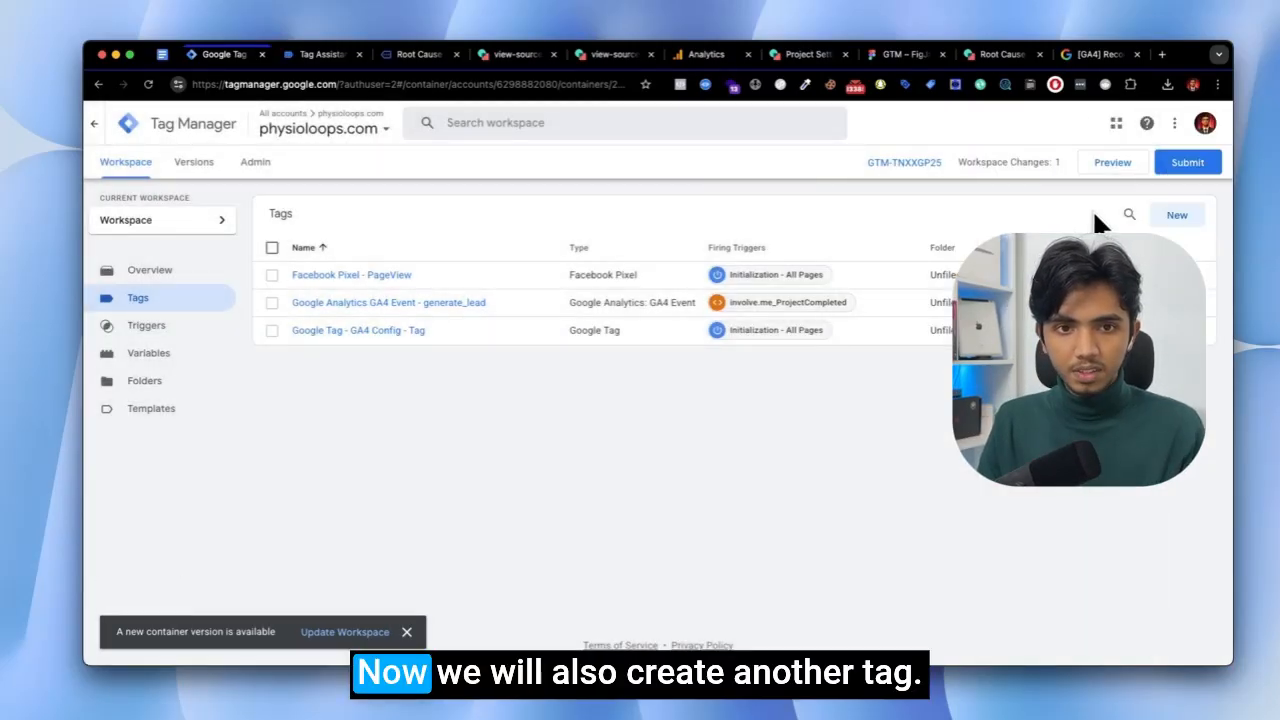
Create a second tag for the lead event, using the Facebook Pixel tag type by facebookarchive.
left_click(1171, 216)
left_click(857, 234)
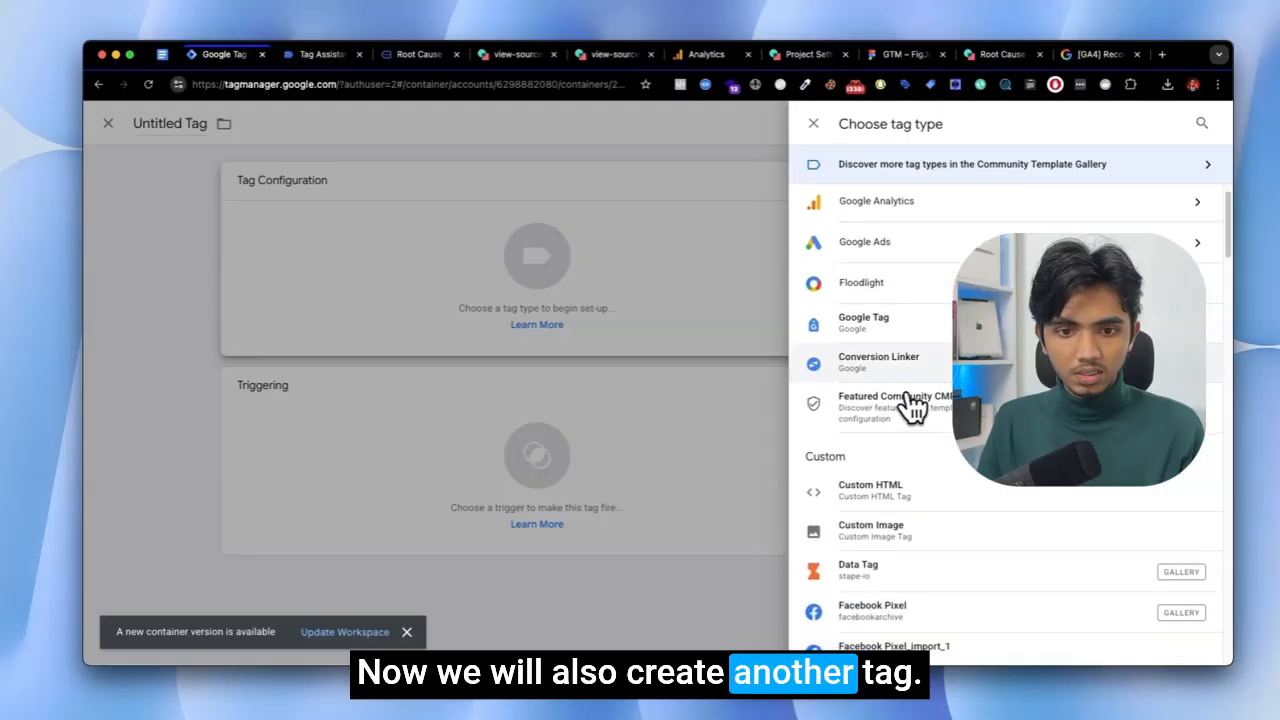
scroll(880, 430, "down", 2)
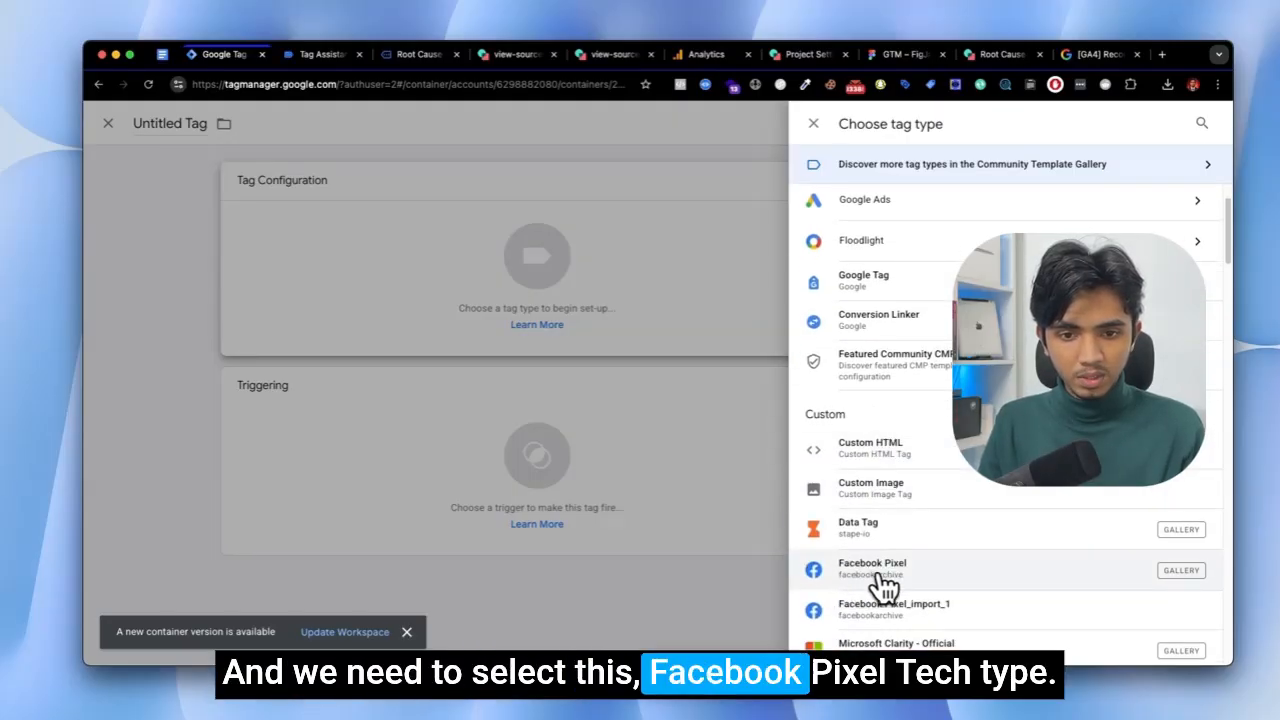
scroll(930, 350, "up", 2)
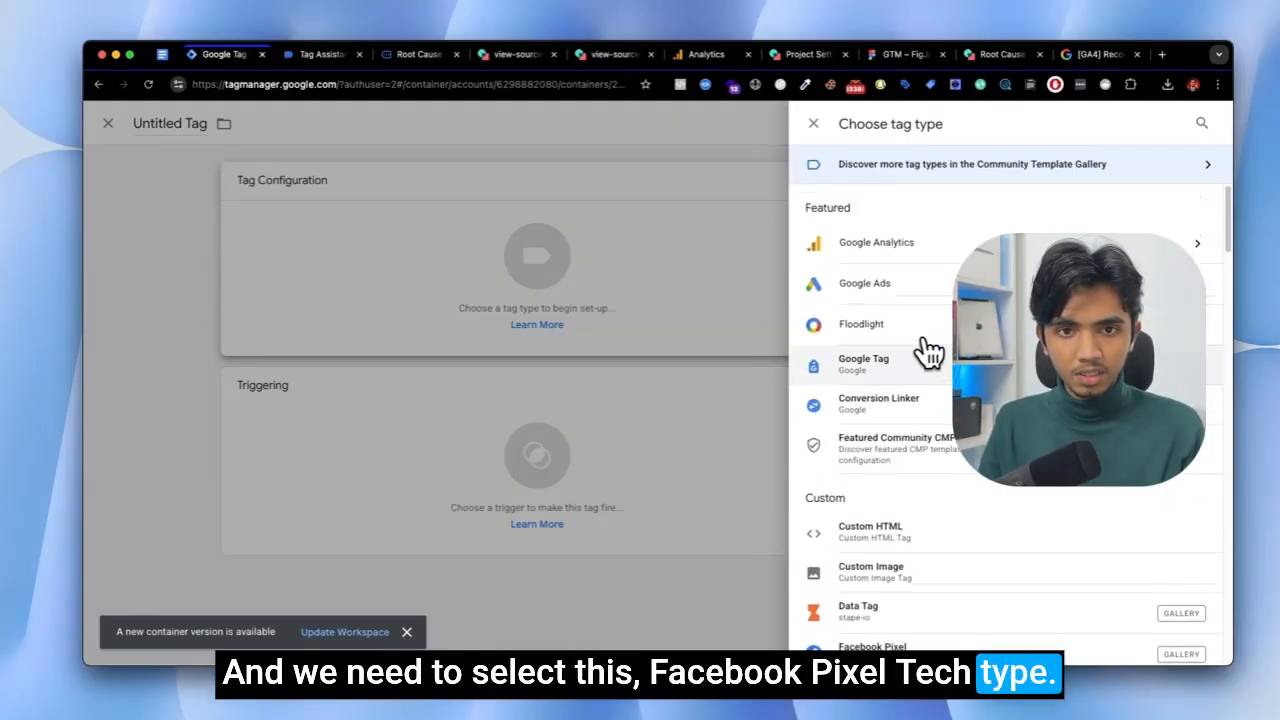
scroll(1060, 175, "down", 5)
left_click(1010, 168)
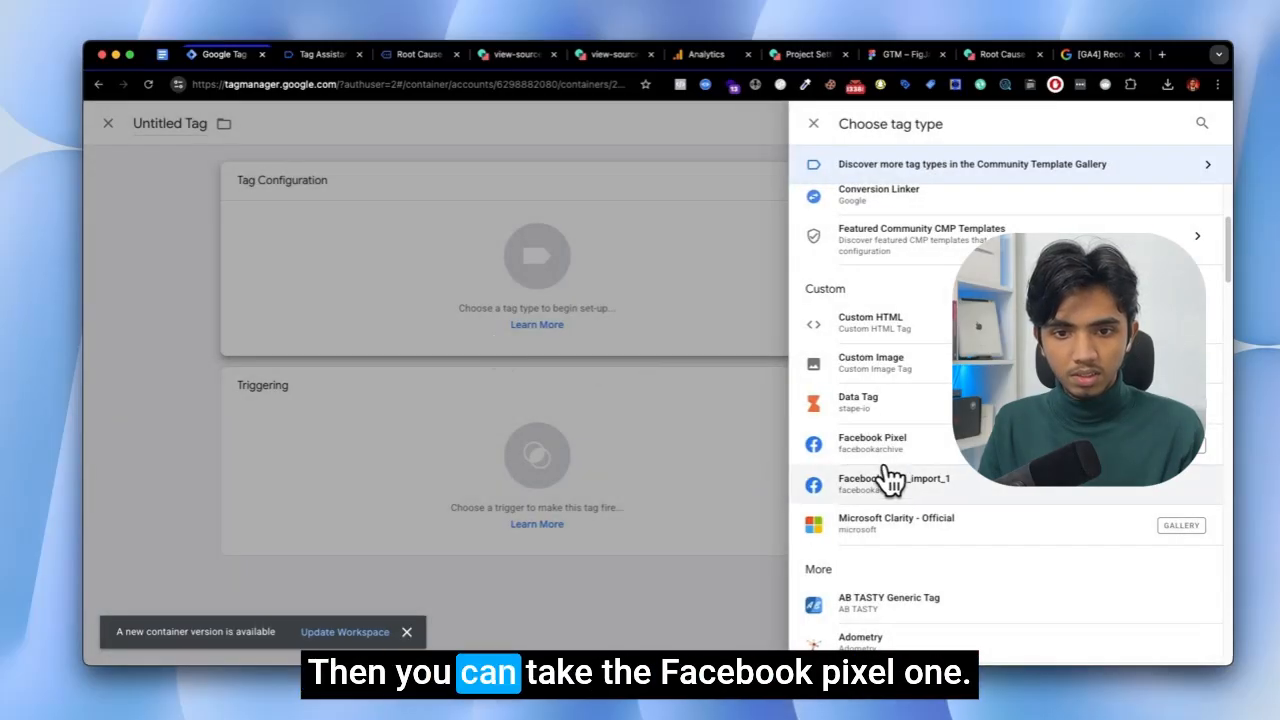
left_click(868, 445)
Set the second tag's Facebook Pixel ID to 1111 and choose Lead as its standard event.
left_click(543, 334)
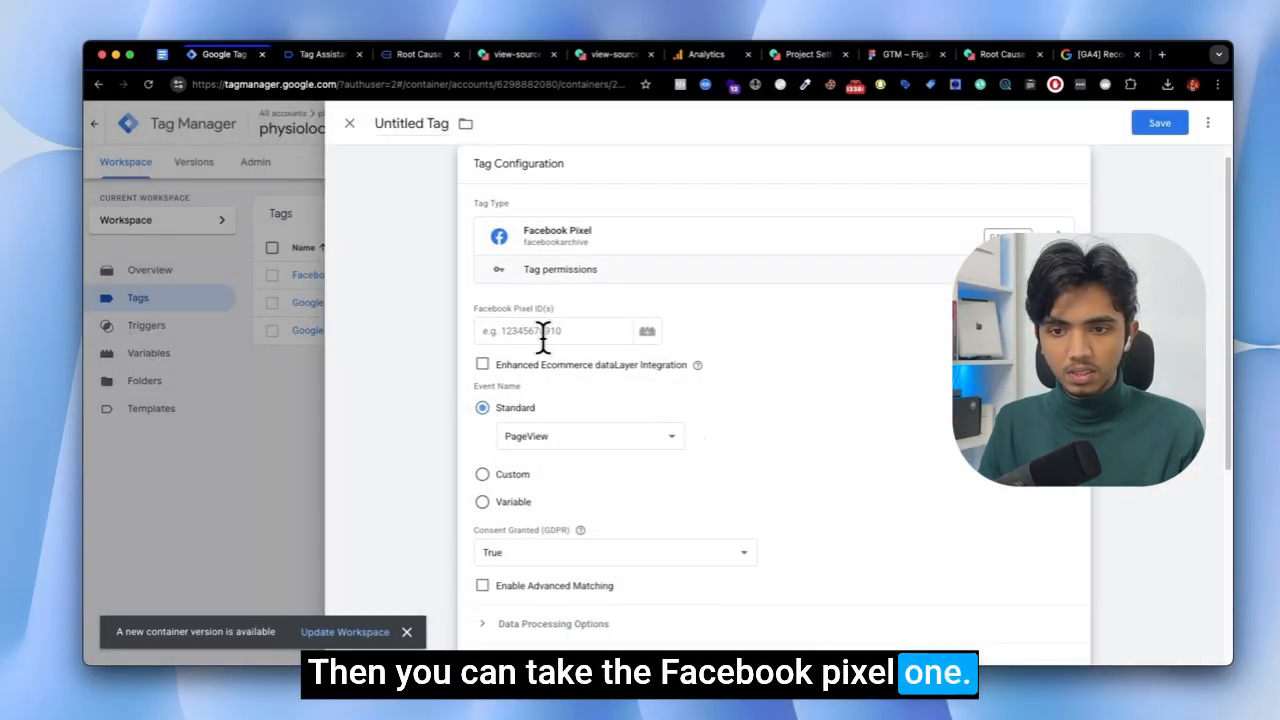
type("1111")
scroll(534, 354, "down", 2)
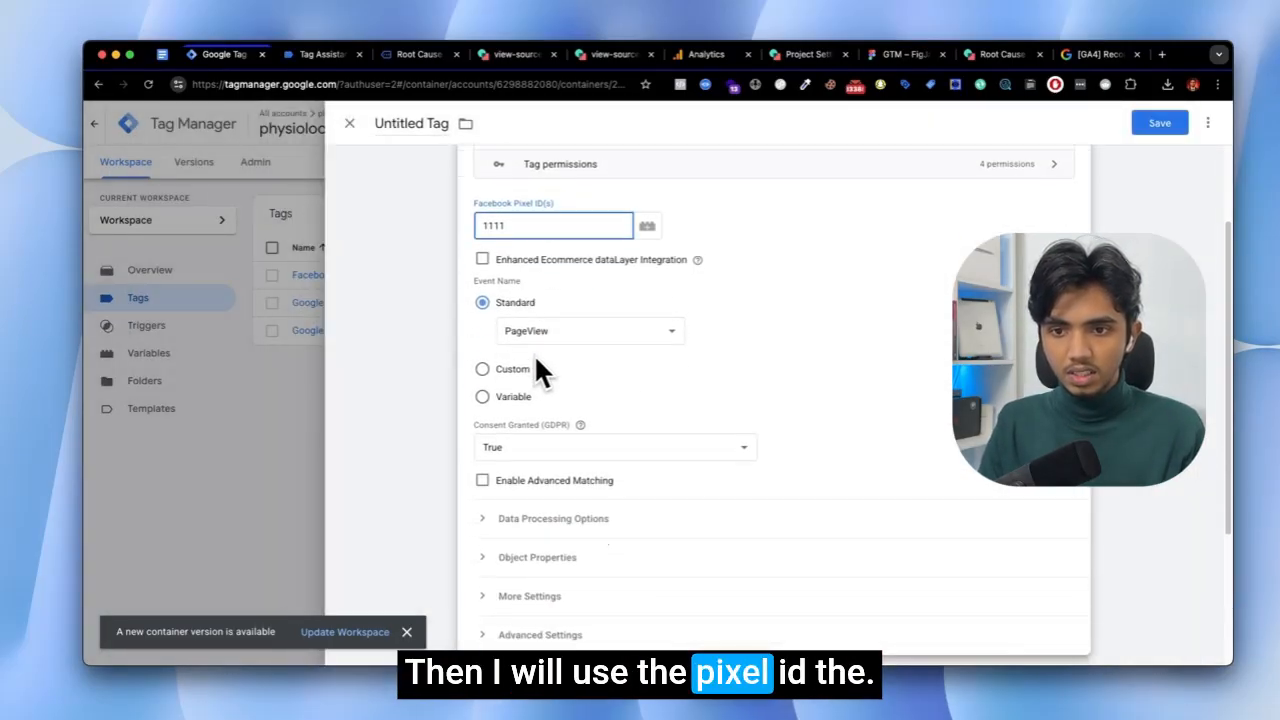
left_click(503, 333)
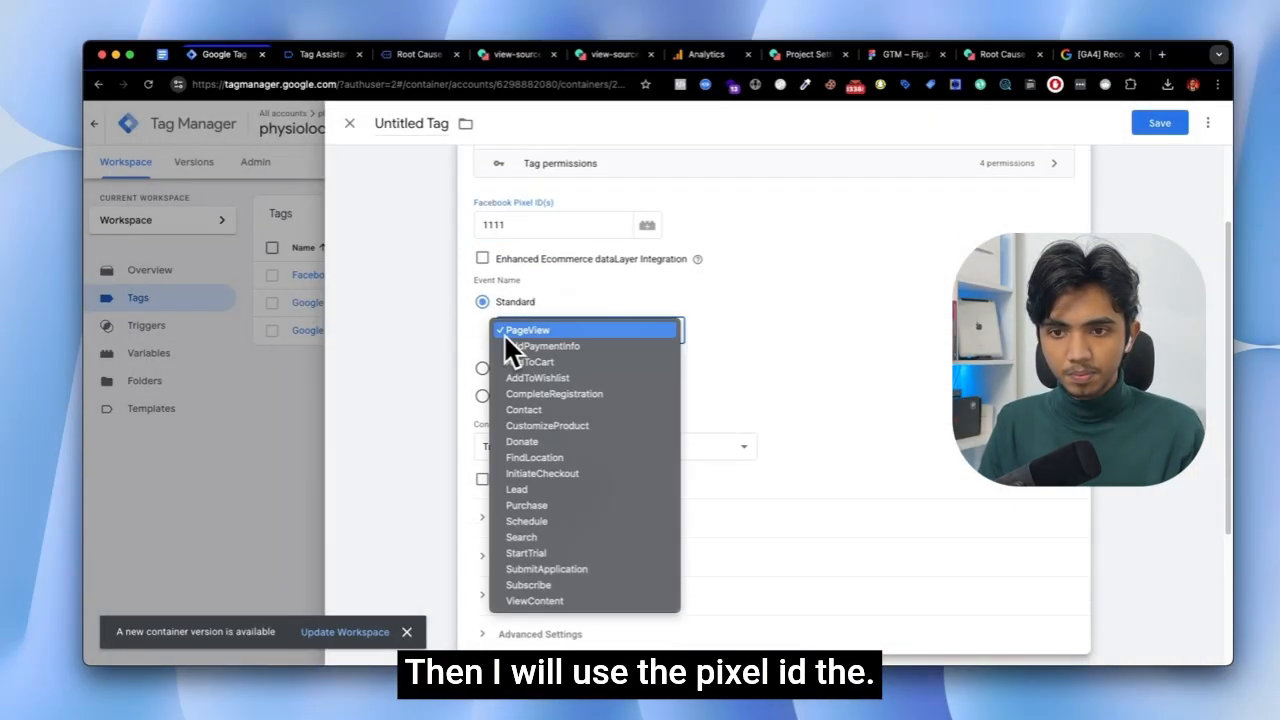
left_click(514, 489)
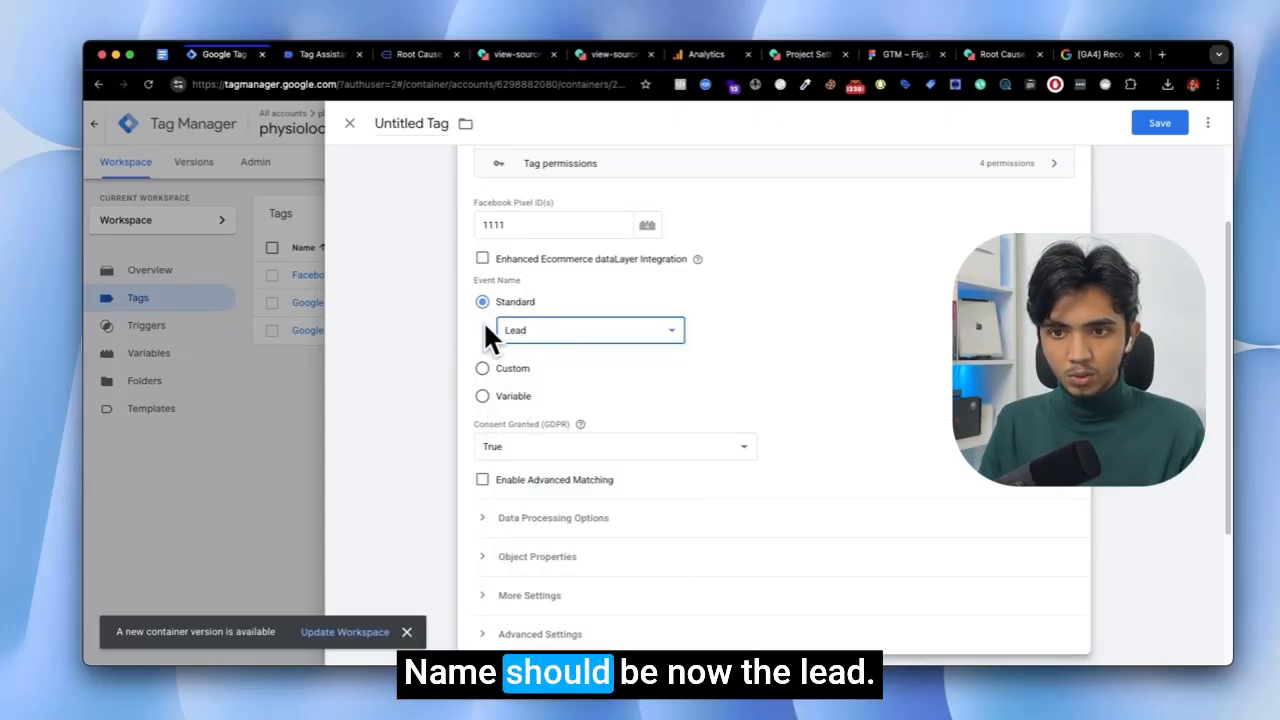
left_click(508, 330)
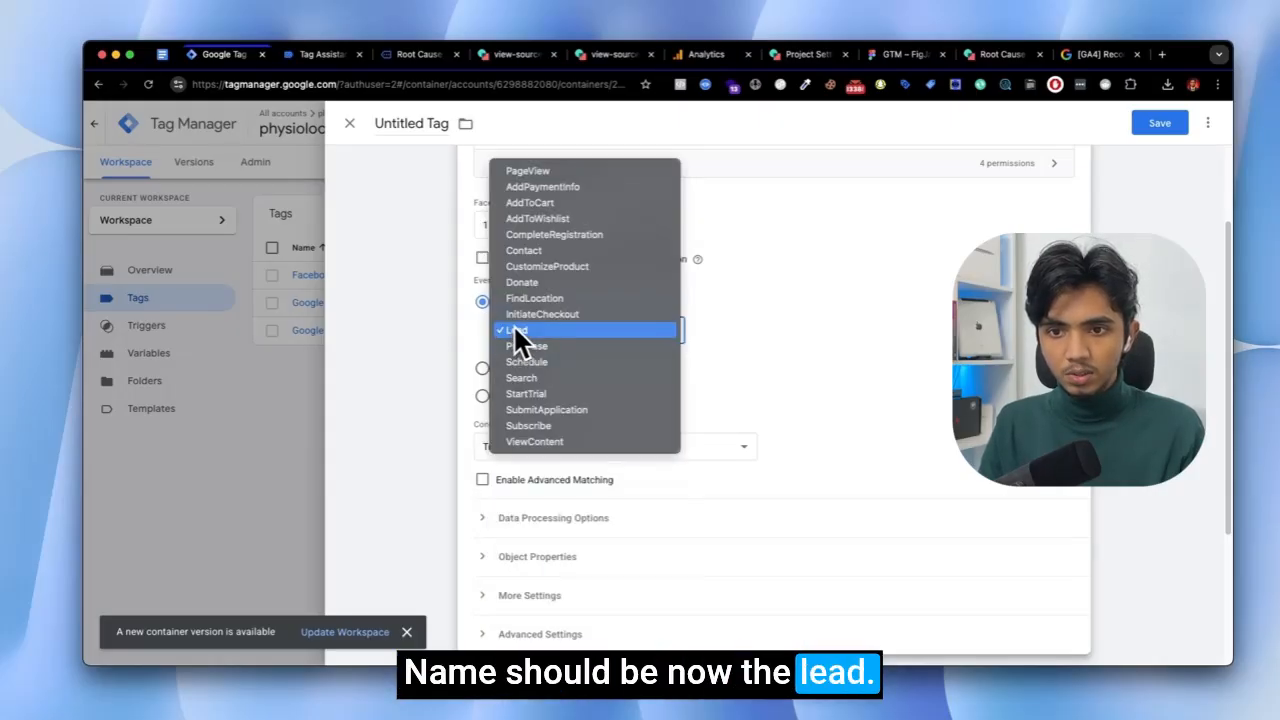
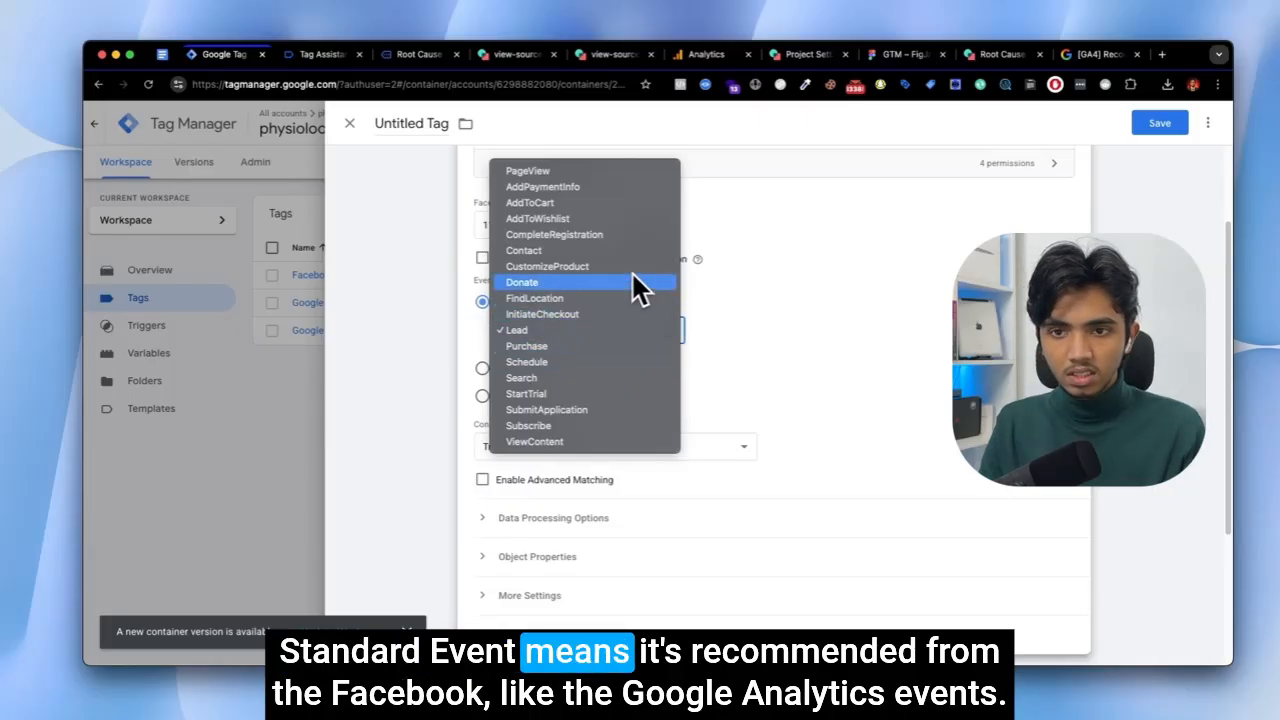
left_click(481, 342)
left_click(482, 368)
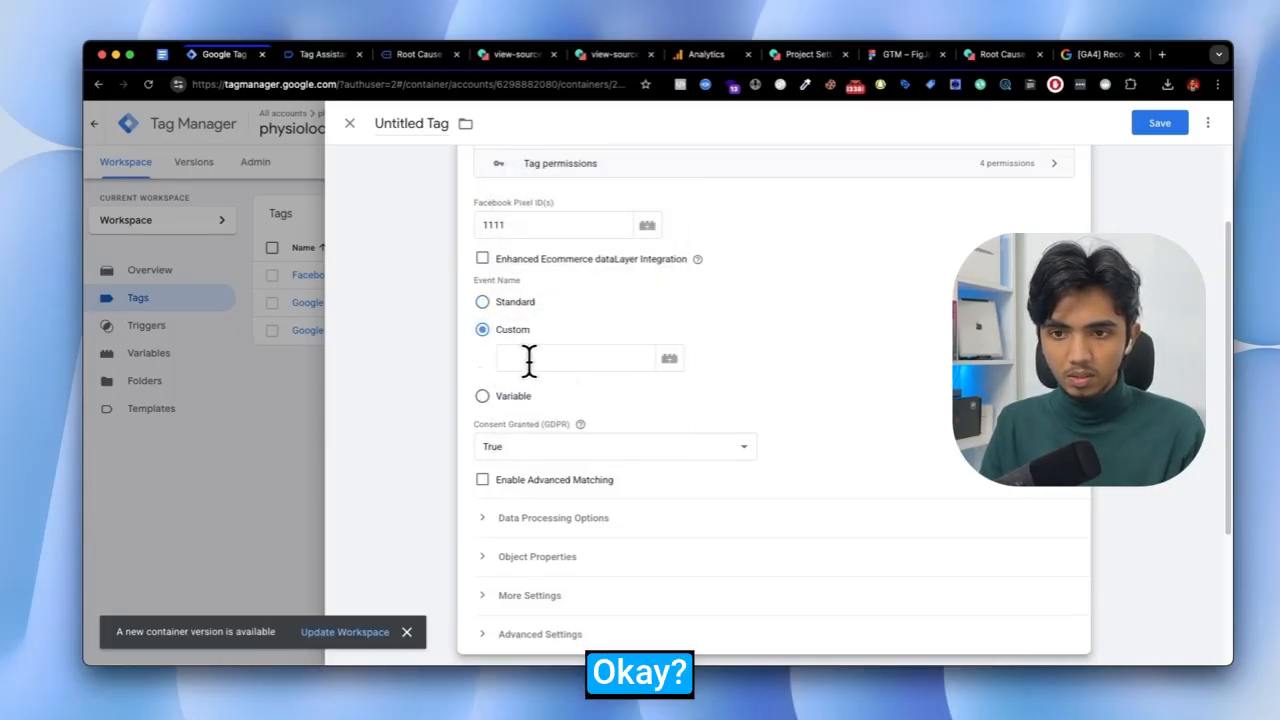
left_click(530, 358)
type("a")
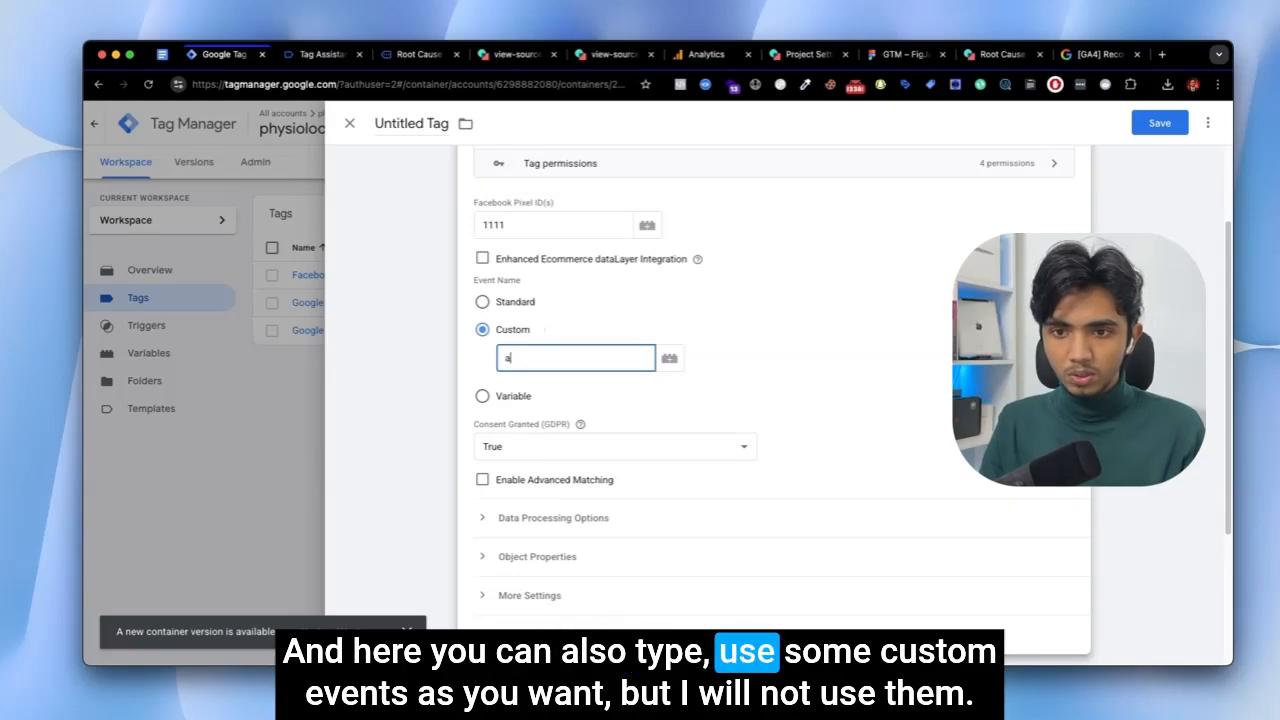
type("dasrsdxfdew")
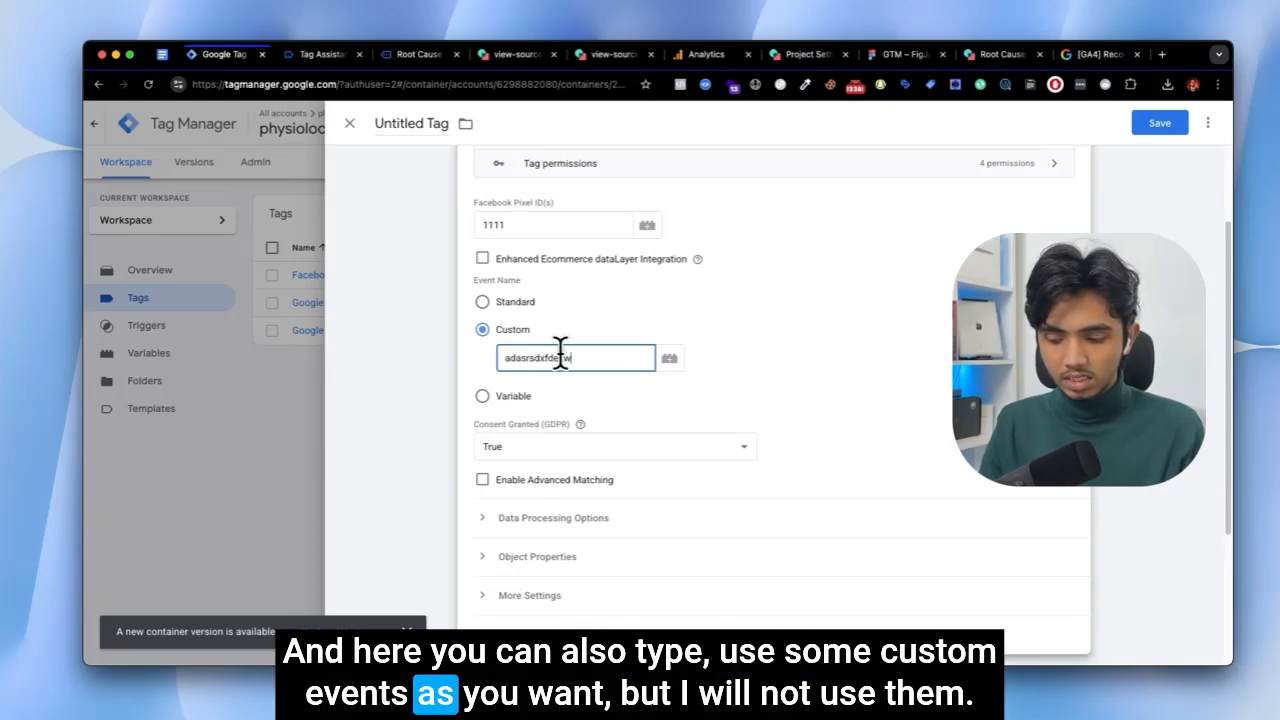
double_click(561, 355)
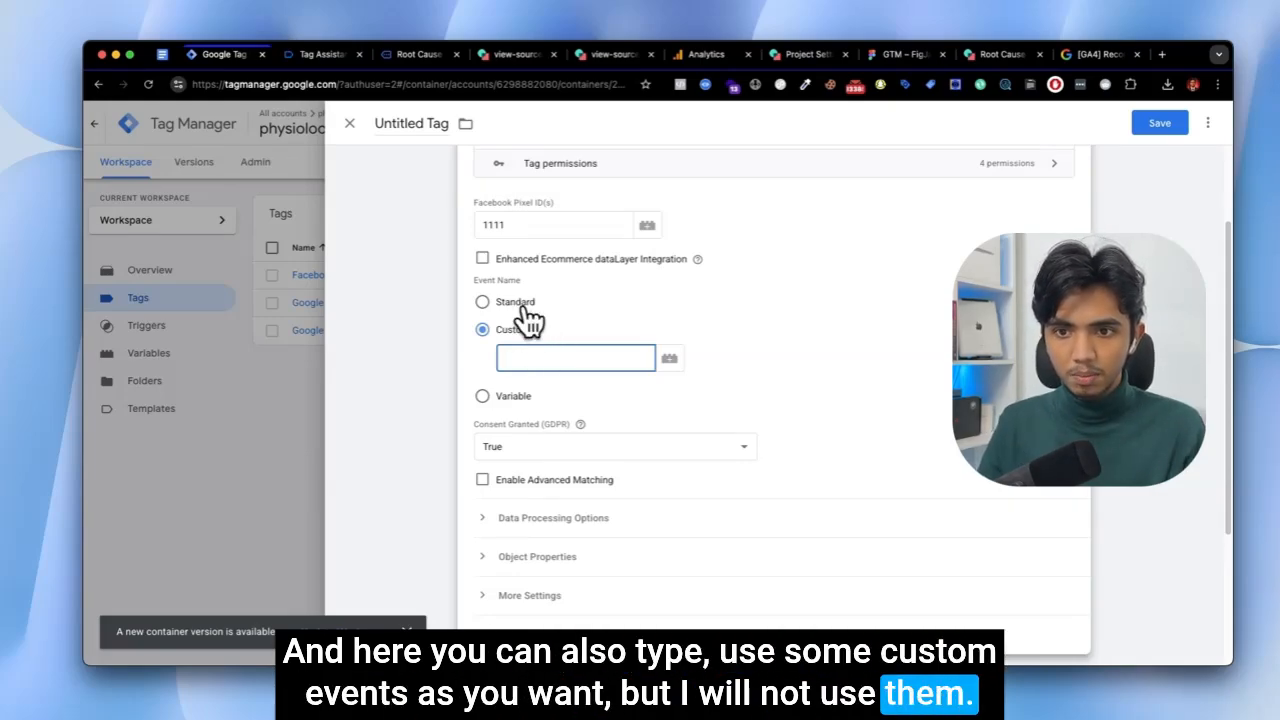
left_click(519, 305)
left_click(516, 328)
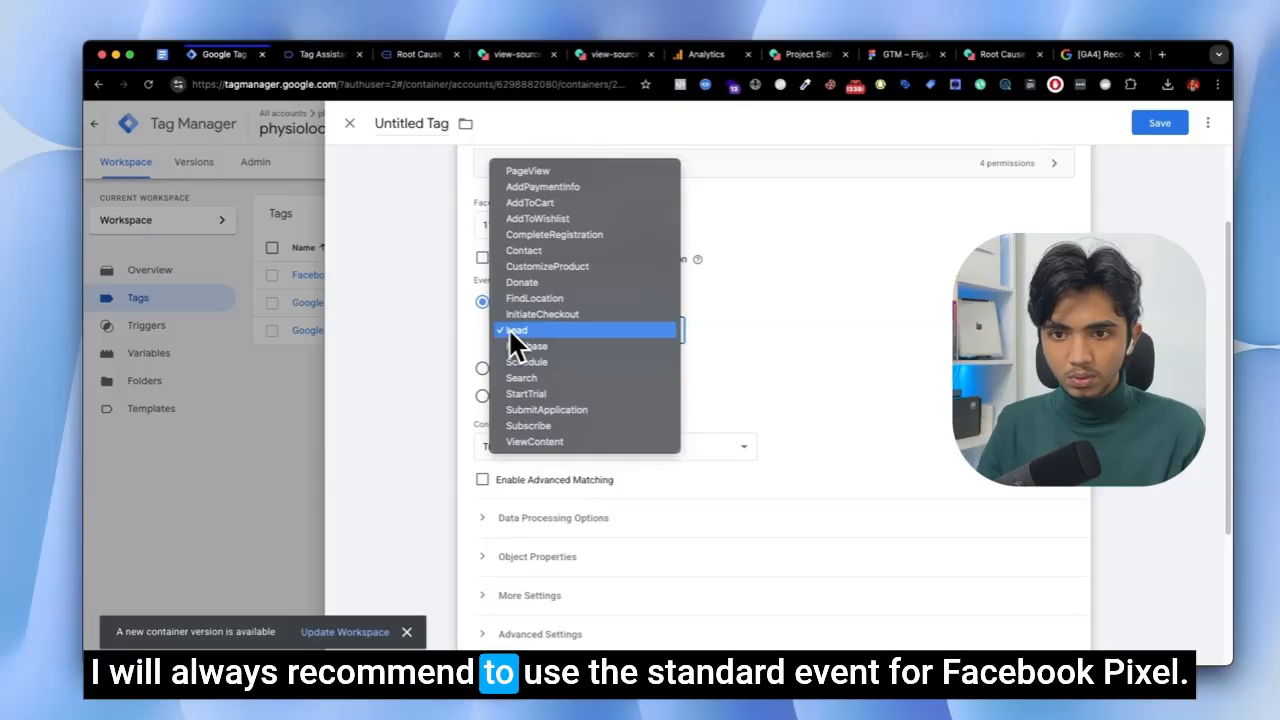
left_click(500, 330)
Assign the involve.me_ProjectCompleted custom event trigger to the untitled Lead tag.
scroll(495, 360, "down", 5)
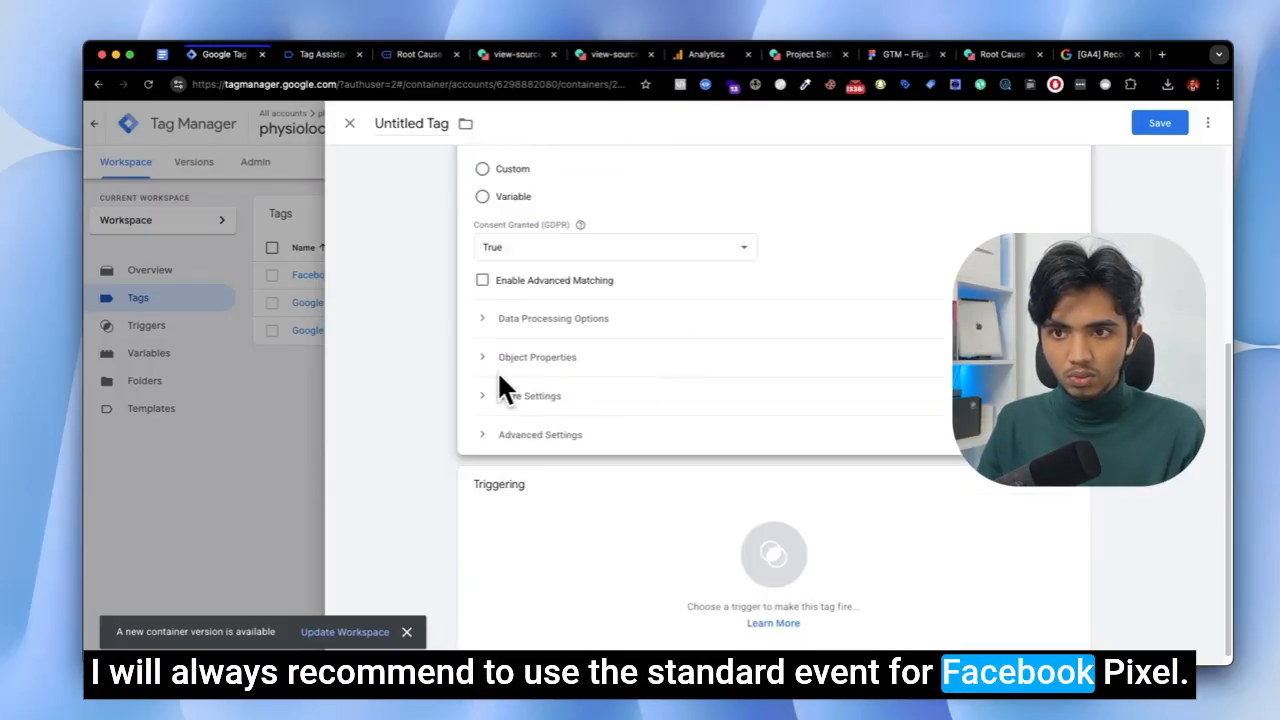
left_click(512, 530)
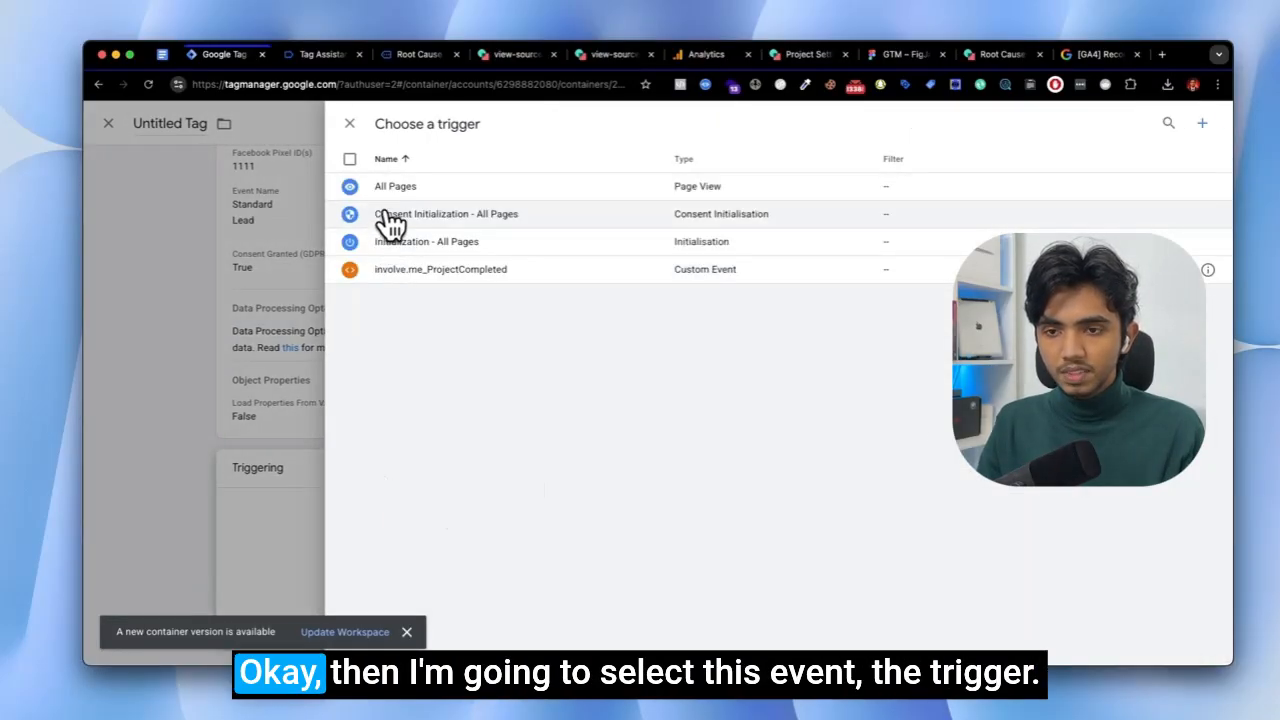
left_click(421, 286)
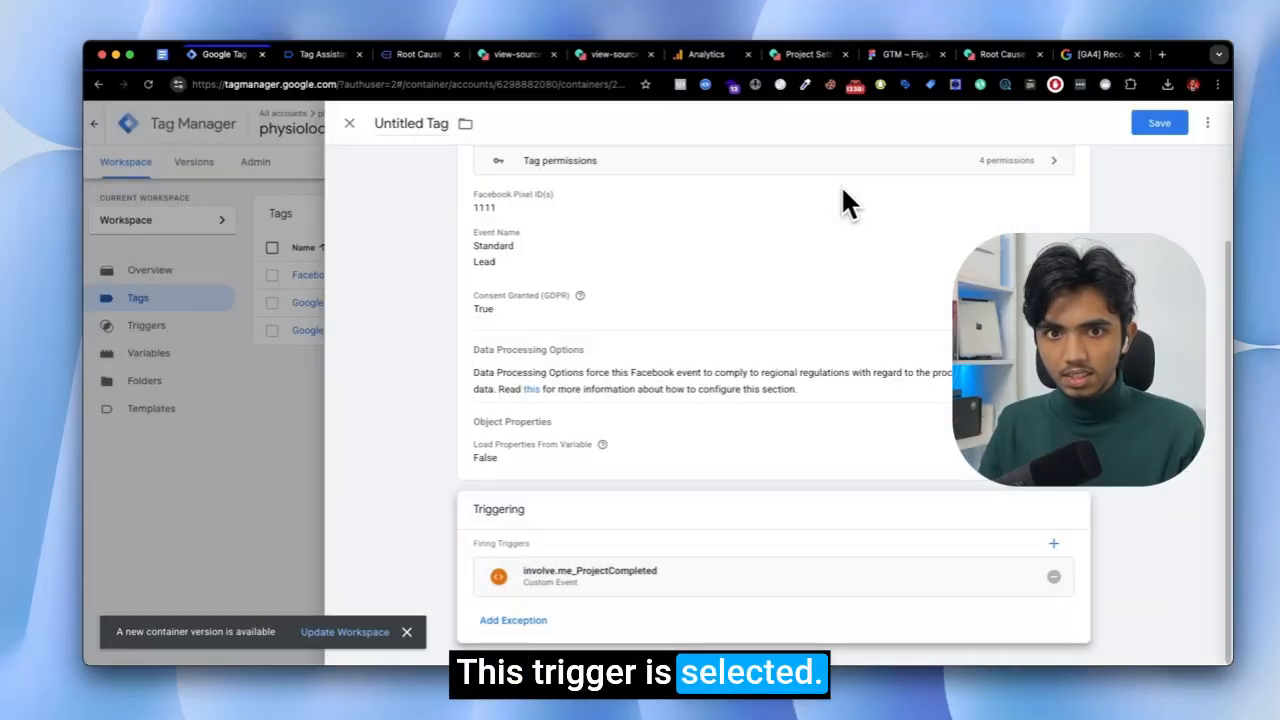
Save the Lead tag under the name "Facebook Pixel - Lead".
left_click(1160, 126)
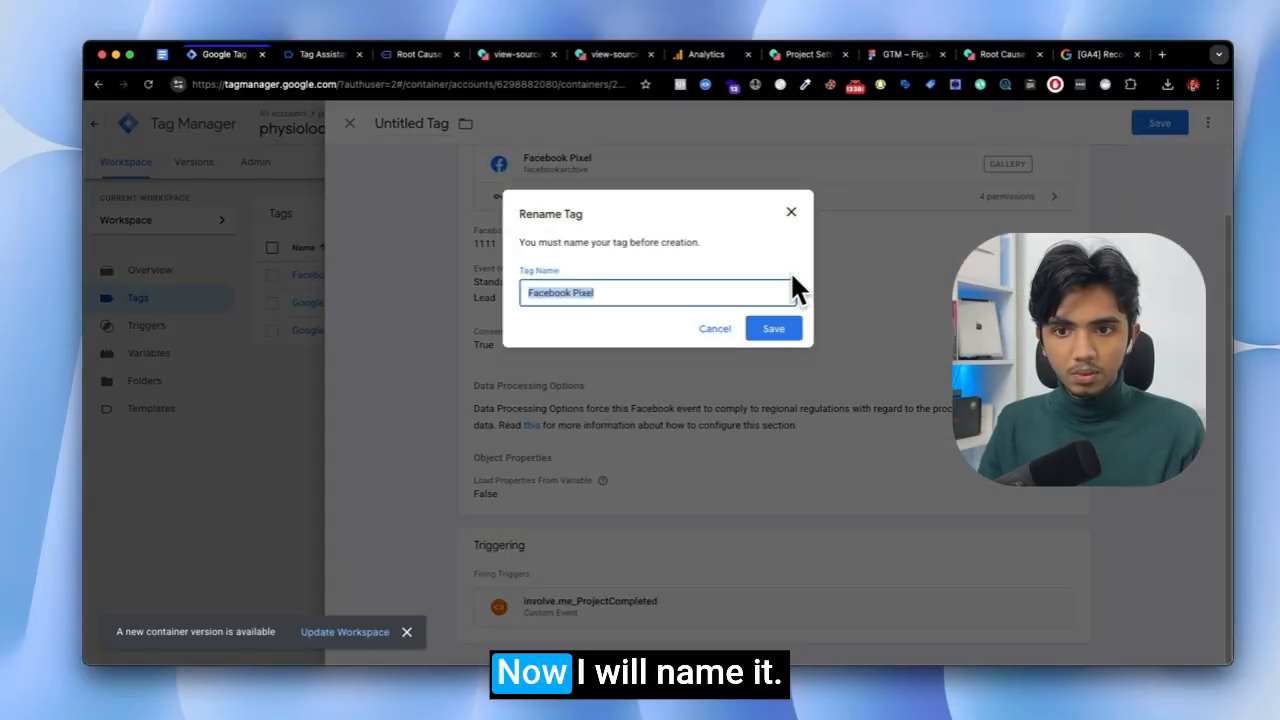
left_click(634, 292)
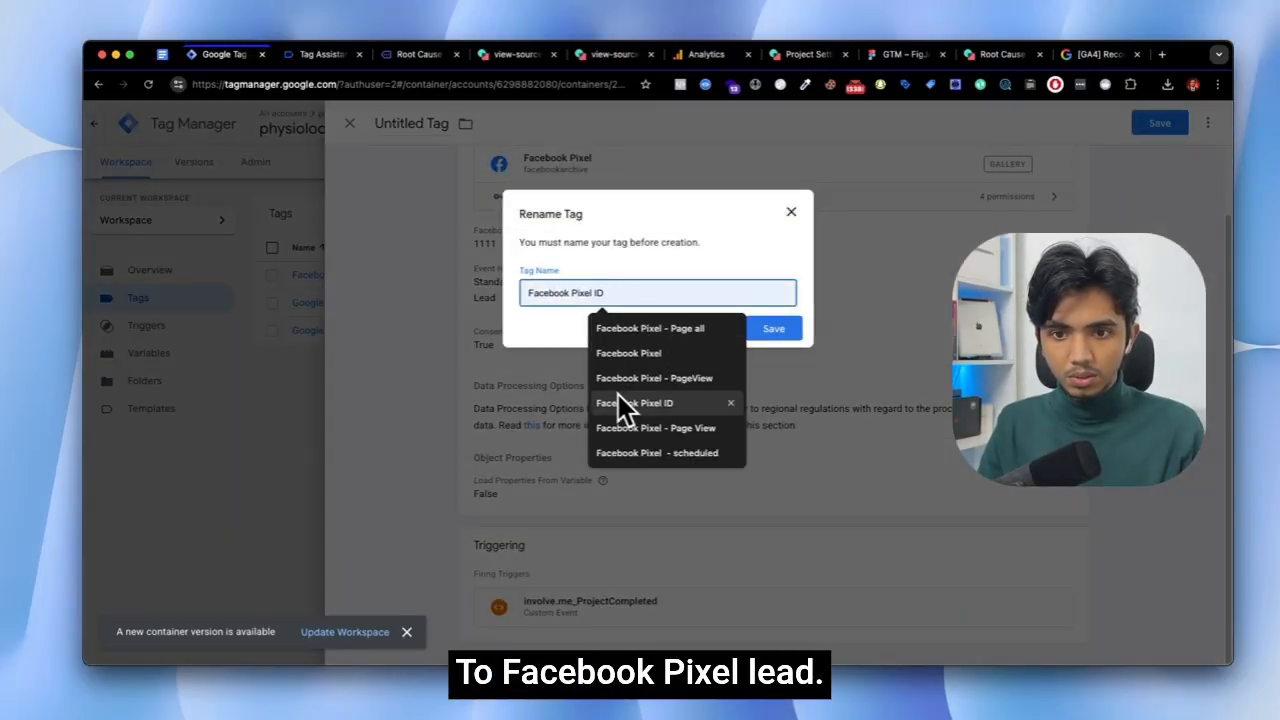
type("- Lea")
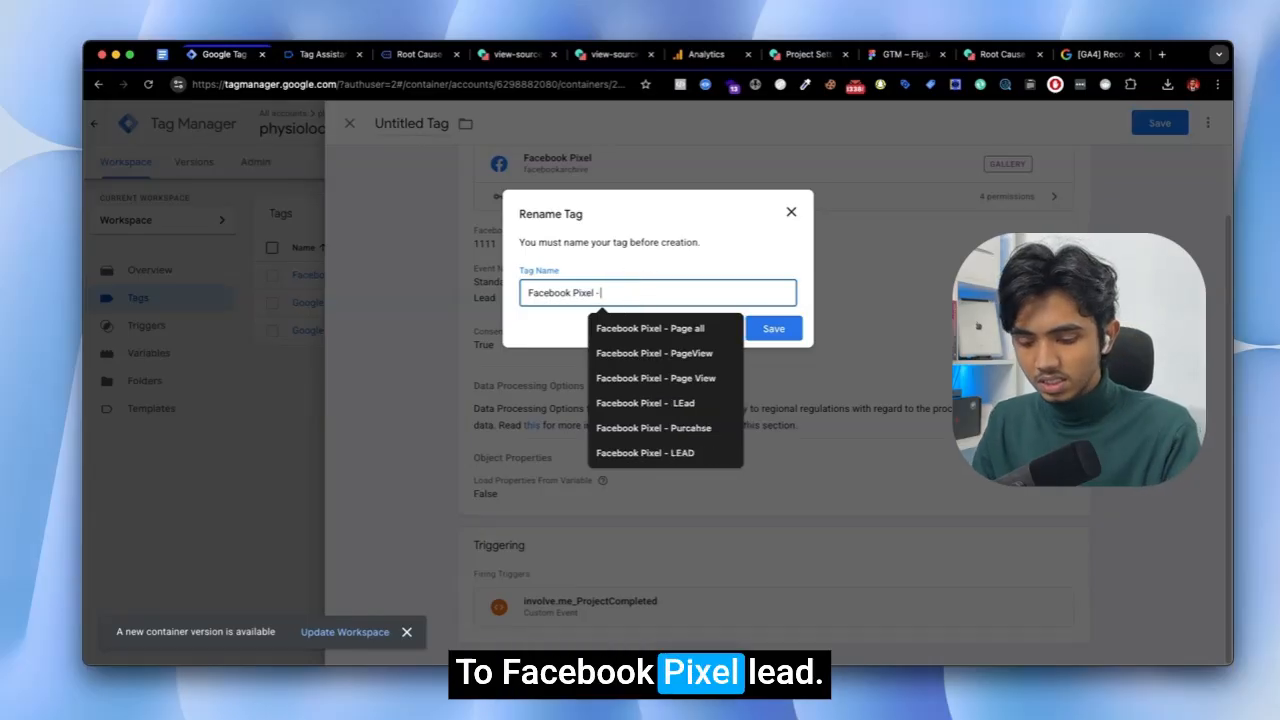
type("d")
key("Return")
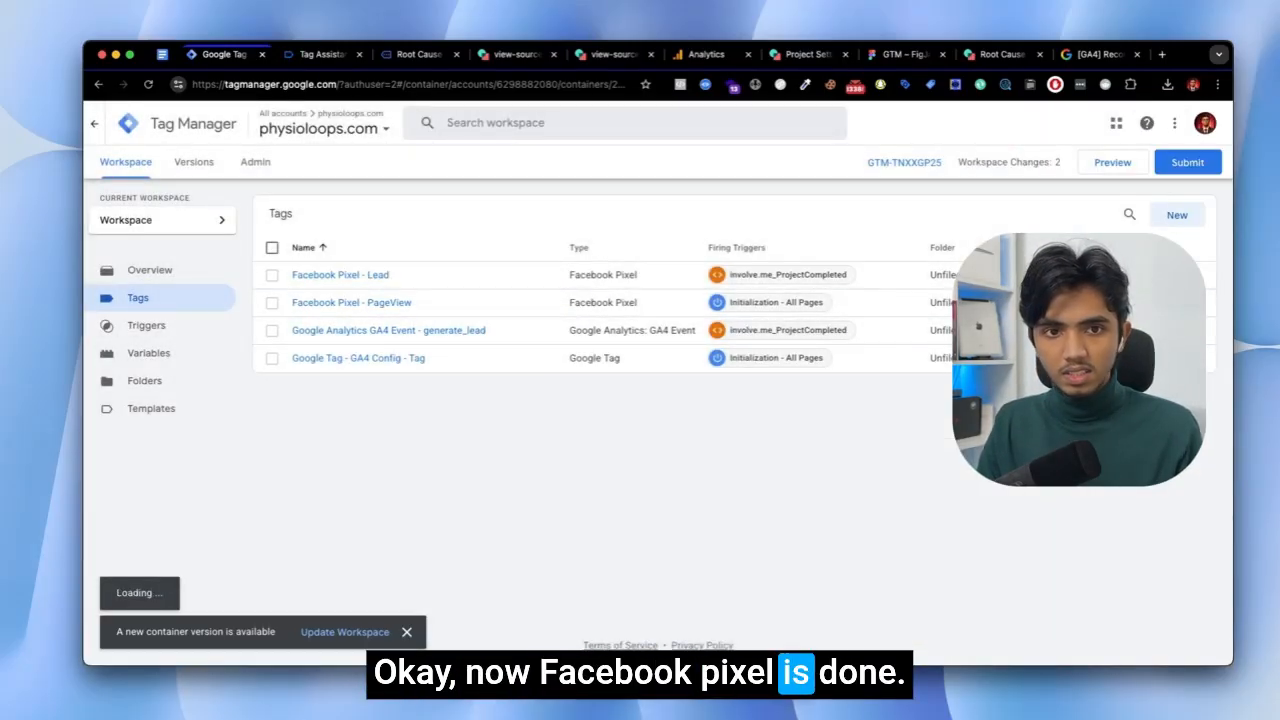
Start previewing the container and bring up the debug-connected Root Cause Quiz page.
left_click(1128, 165)
left_click(391, 58)
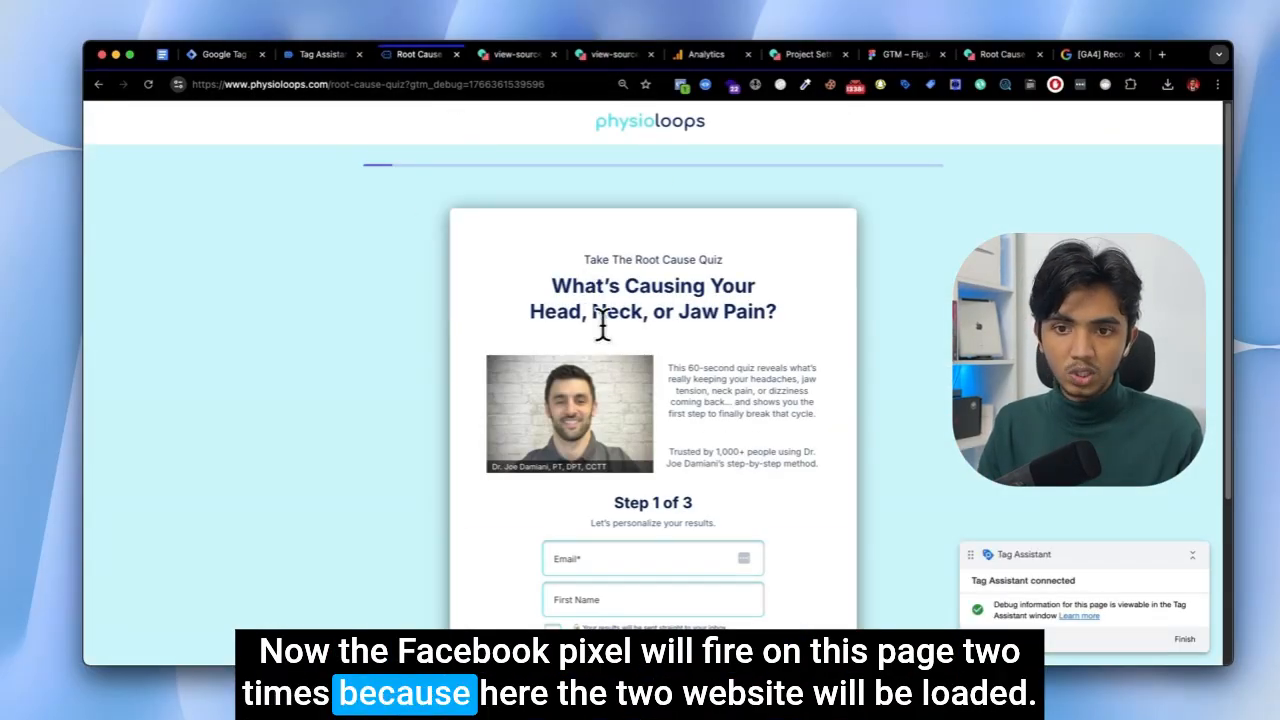
scroll(600, 320, "down", 1)
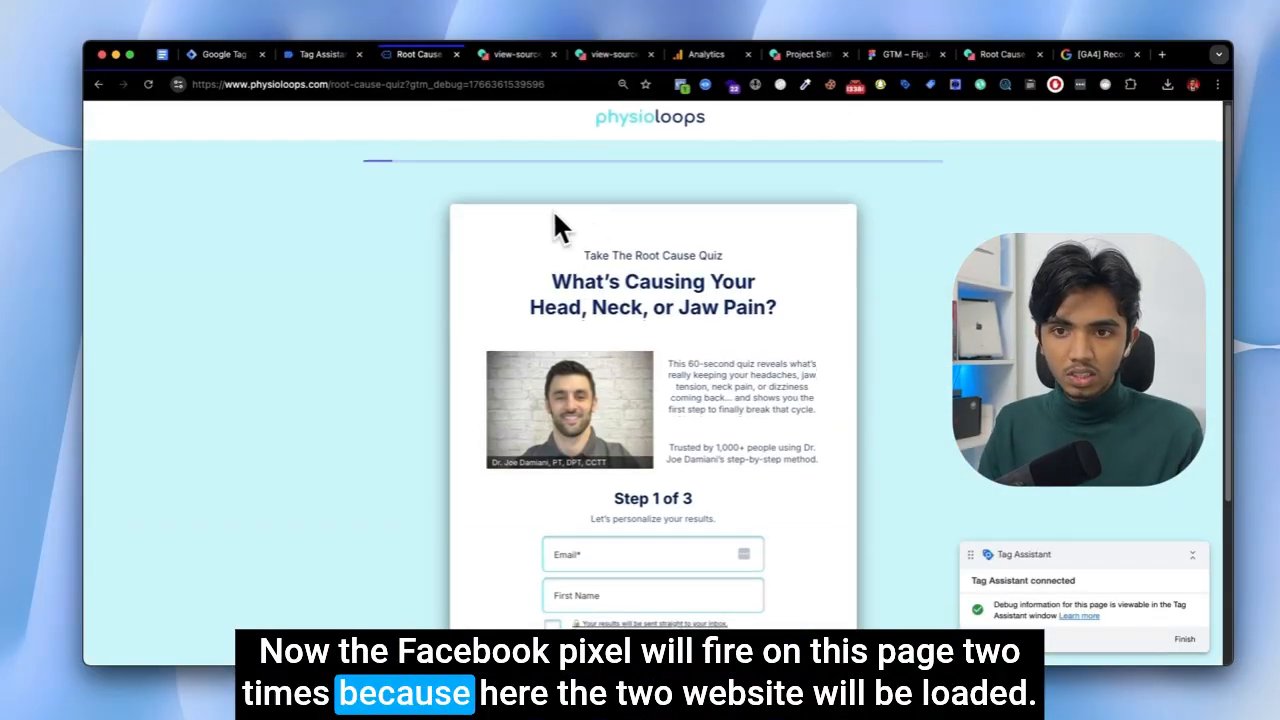
right_click(489, 235)
key("Escape")
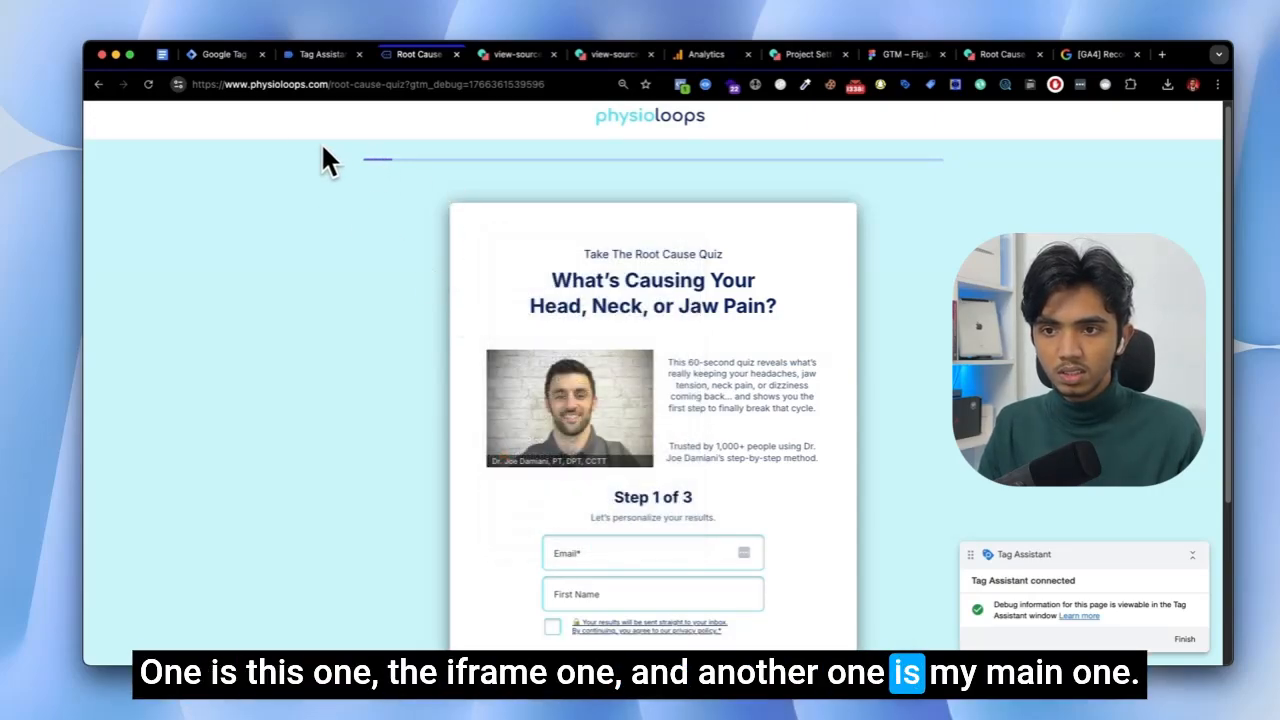
right_click(288, 127)
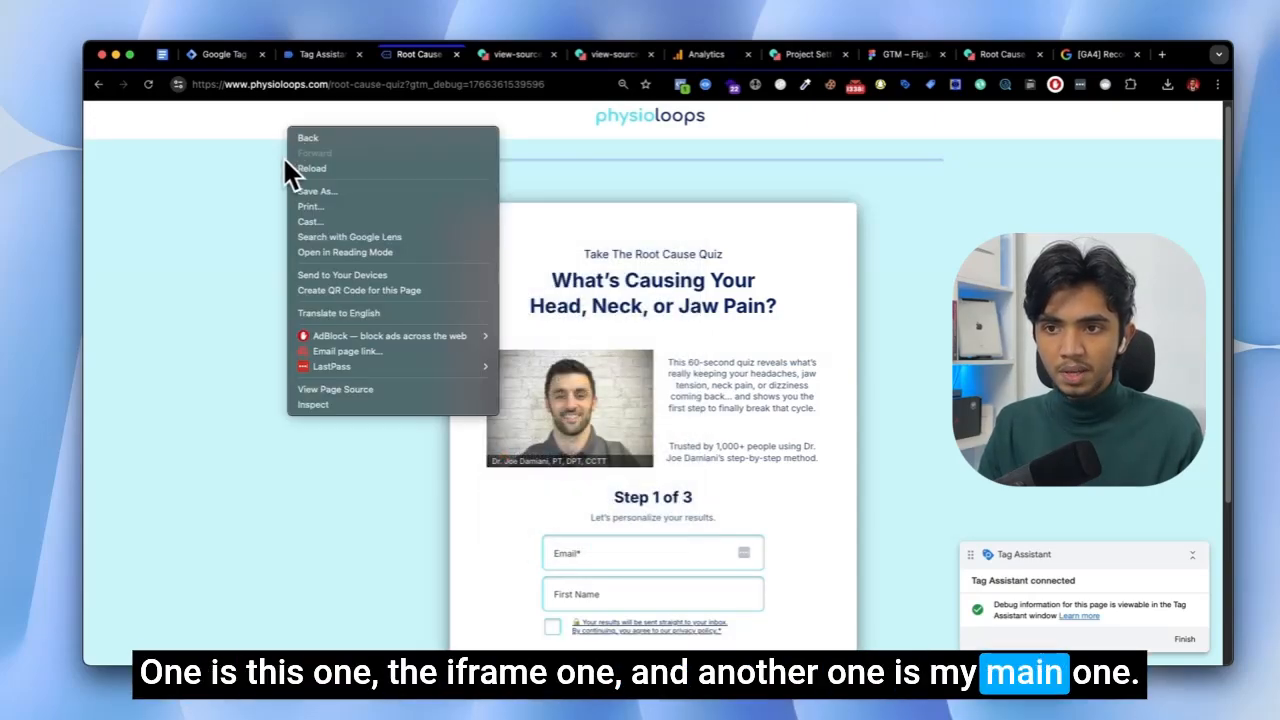
Check the quiz page in Meta Pixel Helper and read the warning details of its PageView event.
left_click(681, 86)
left_click(681, 86)
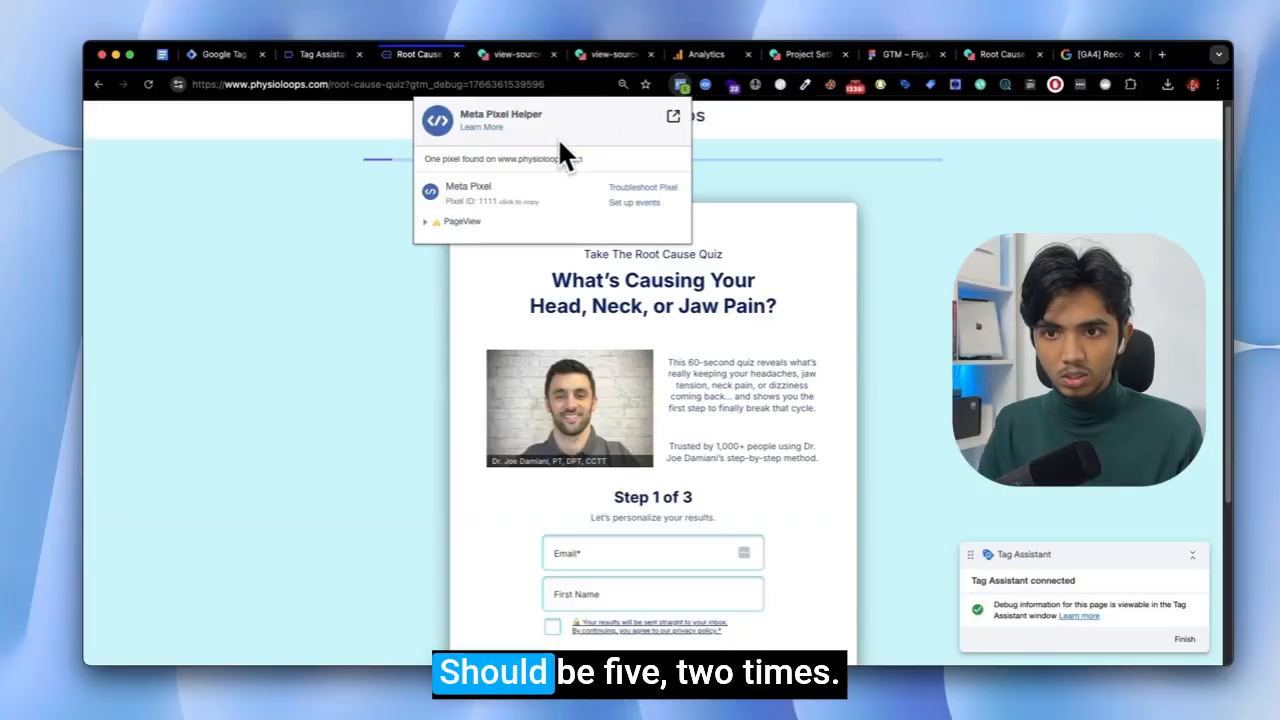
left_click(432, 224)
left_click_drag(428, 256, 595, 256)
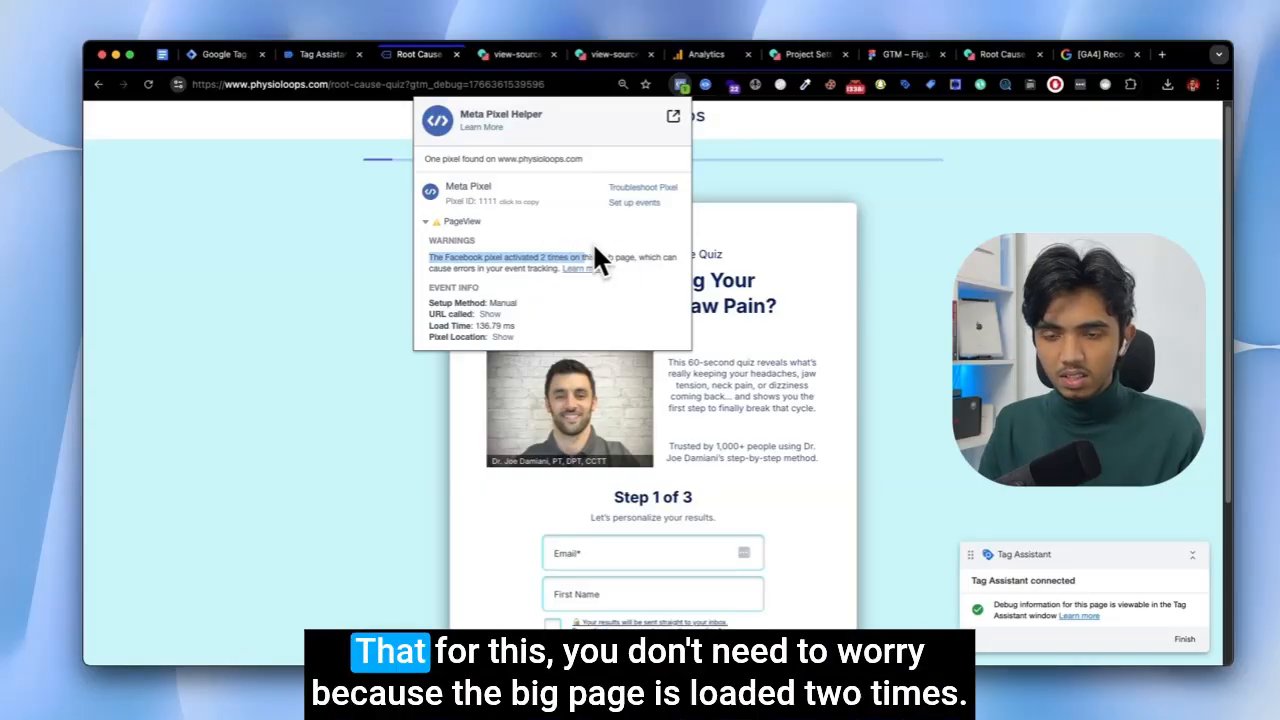
left_click(323, 251)
Switch to Tag Assistant and examine the variables of the involve.me_ProjectLoaded event and the main page's Scroll Depth event.
left_click(310, 55)
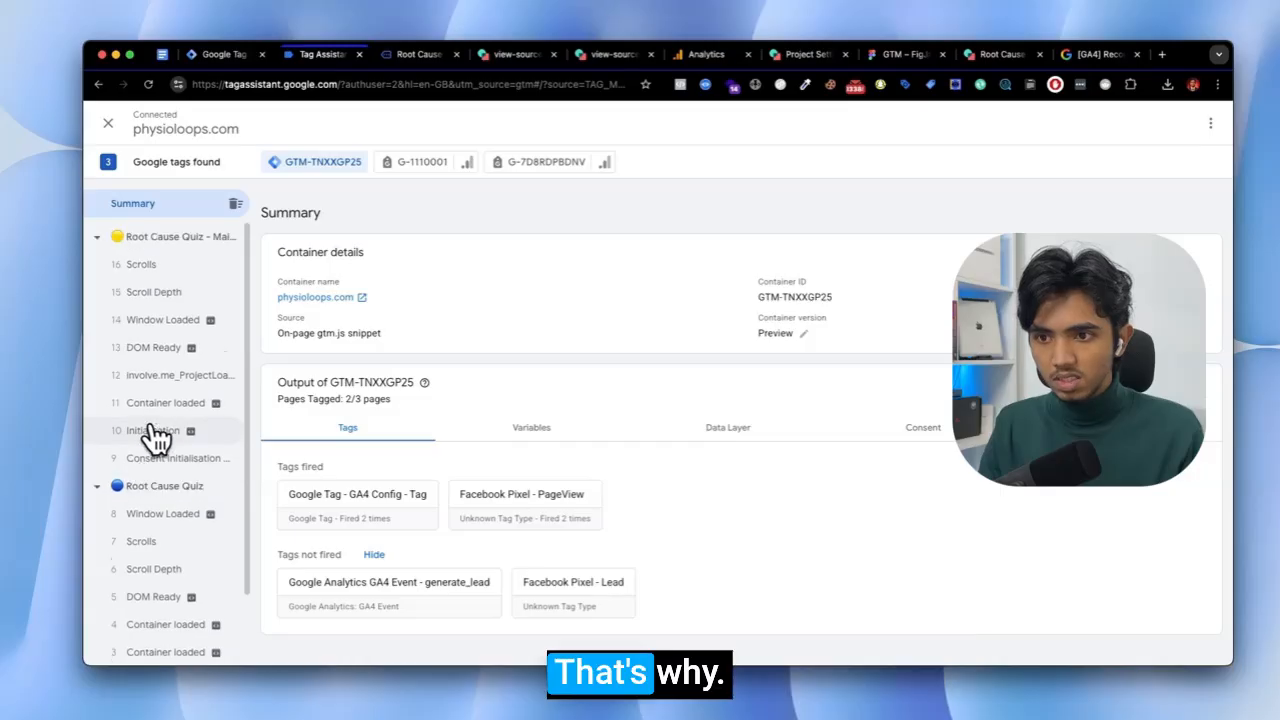
left_click(157, 375)
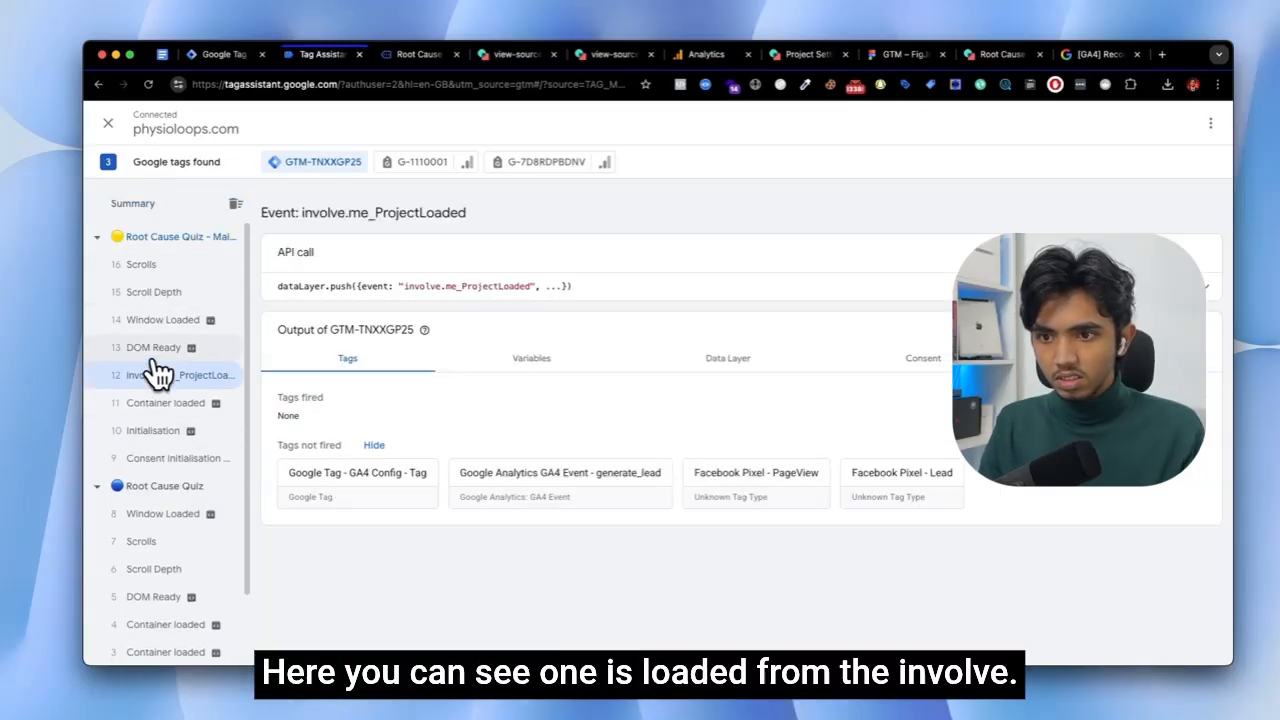
left_click(533, 360)
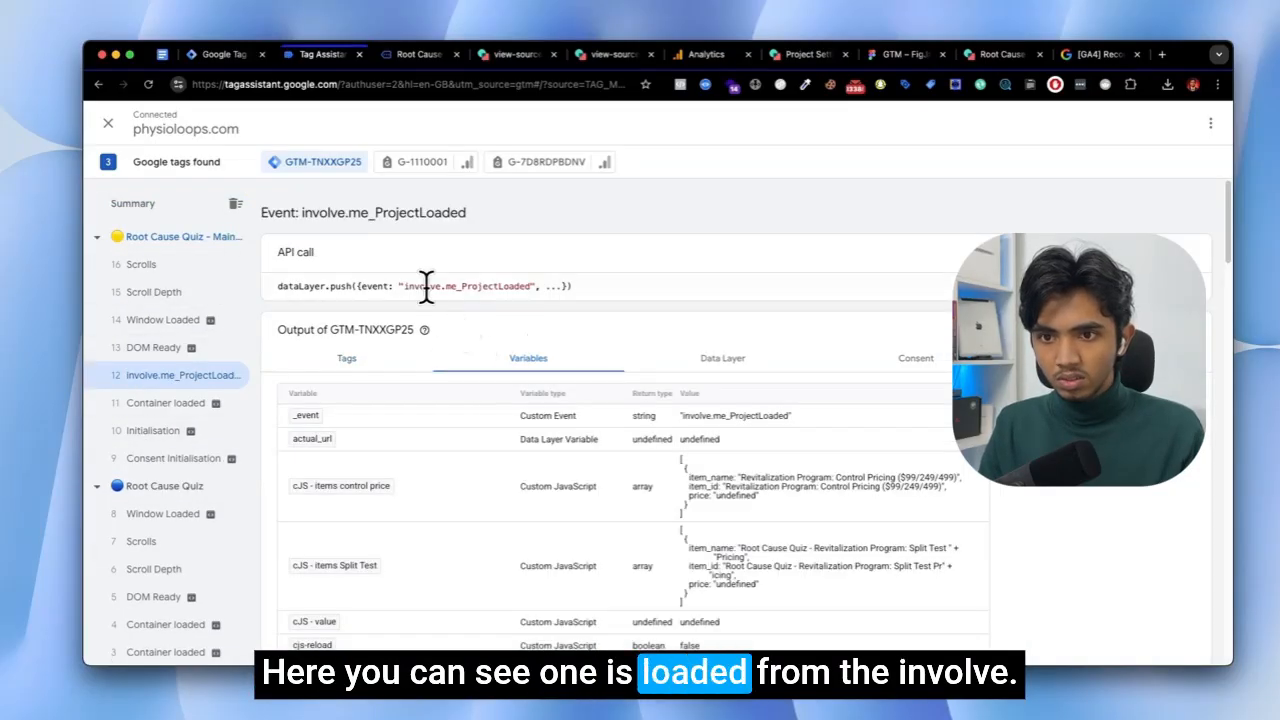
left_click_drag(402, 286, 477, 293)
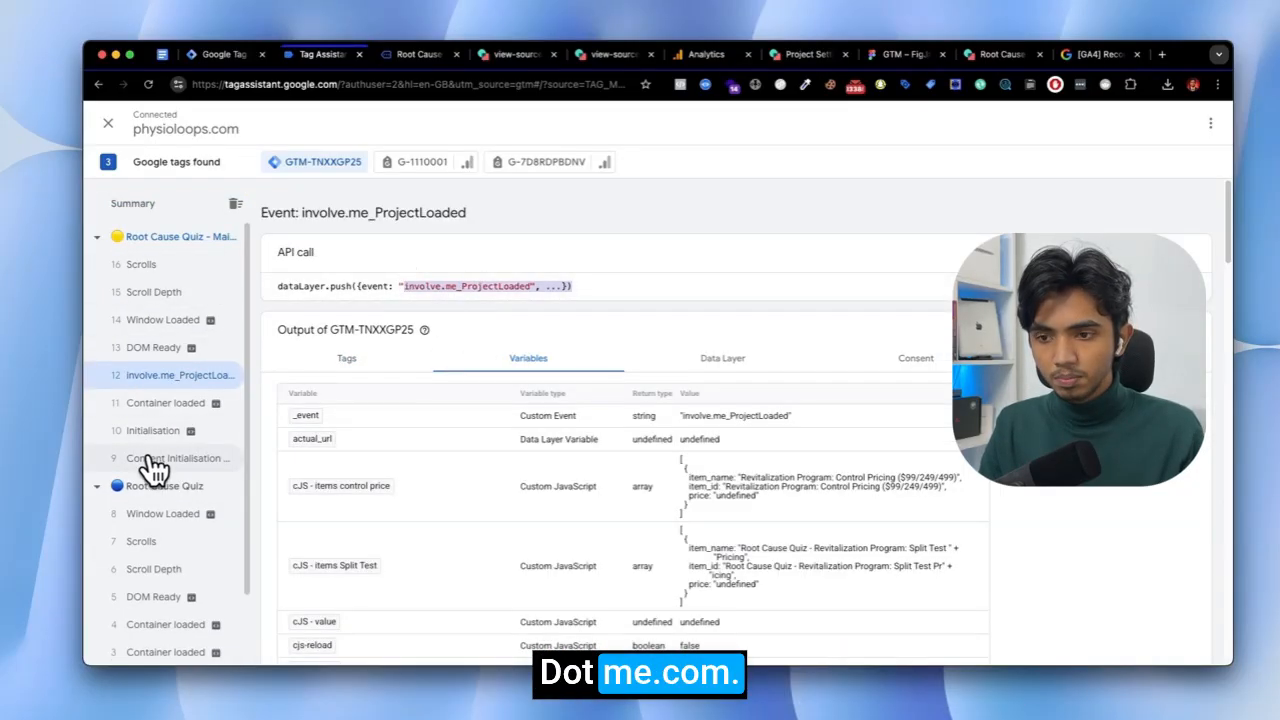
scroll(172, 471, "down", 1)
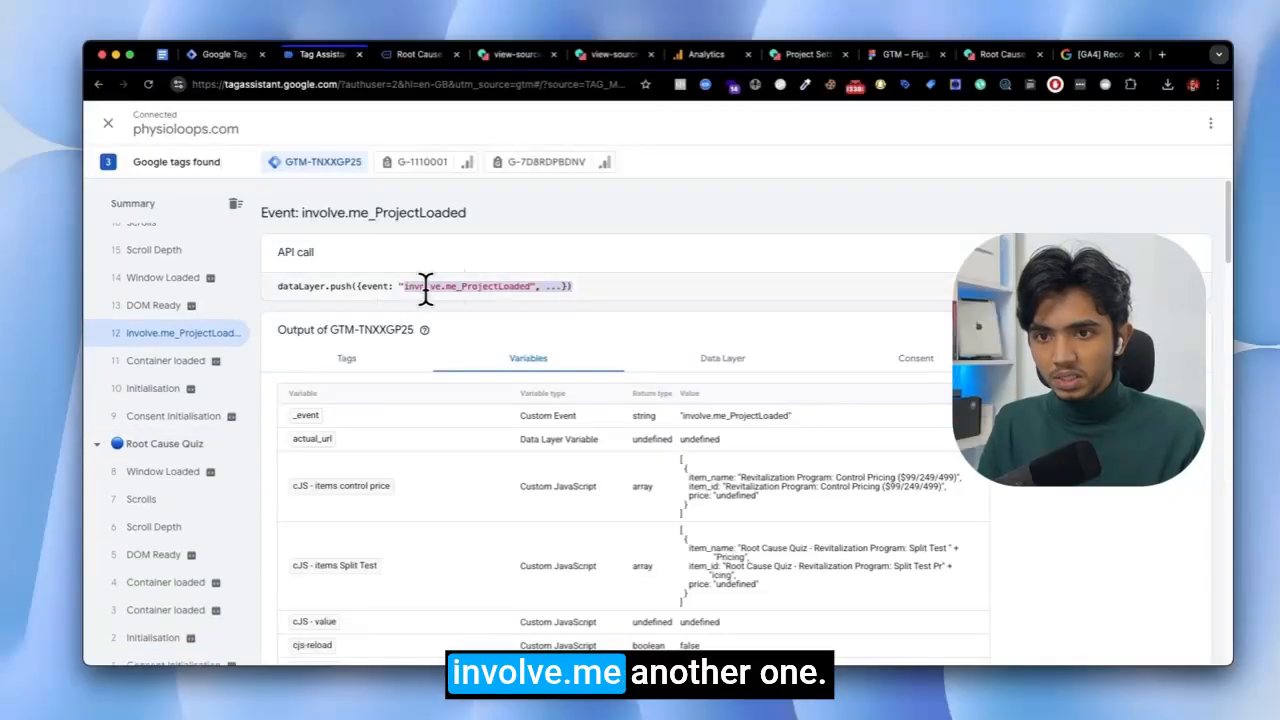
scroll(160, 440, "down", 1)
left_click(145, 488)
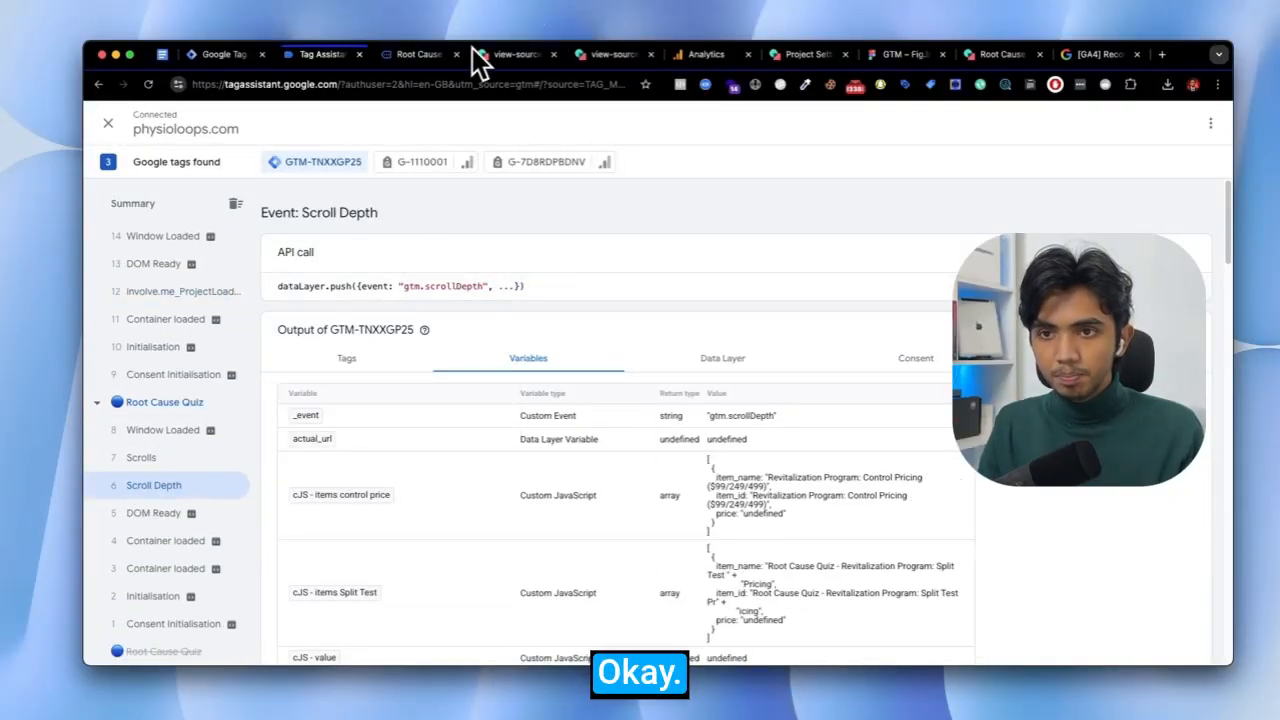
Return to the quiz page, fill in the test e-mail and first name, accept the privacy policy and start the quiz.
left_click(440, 56)
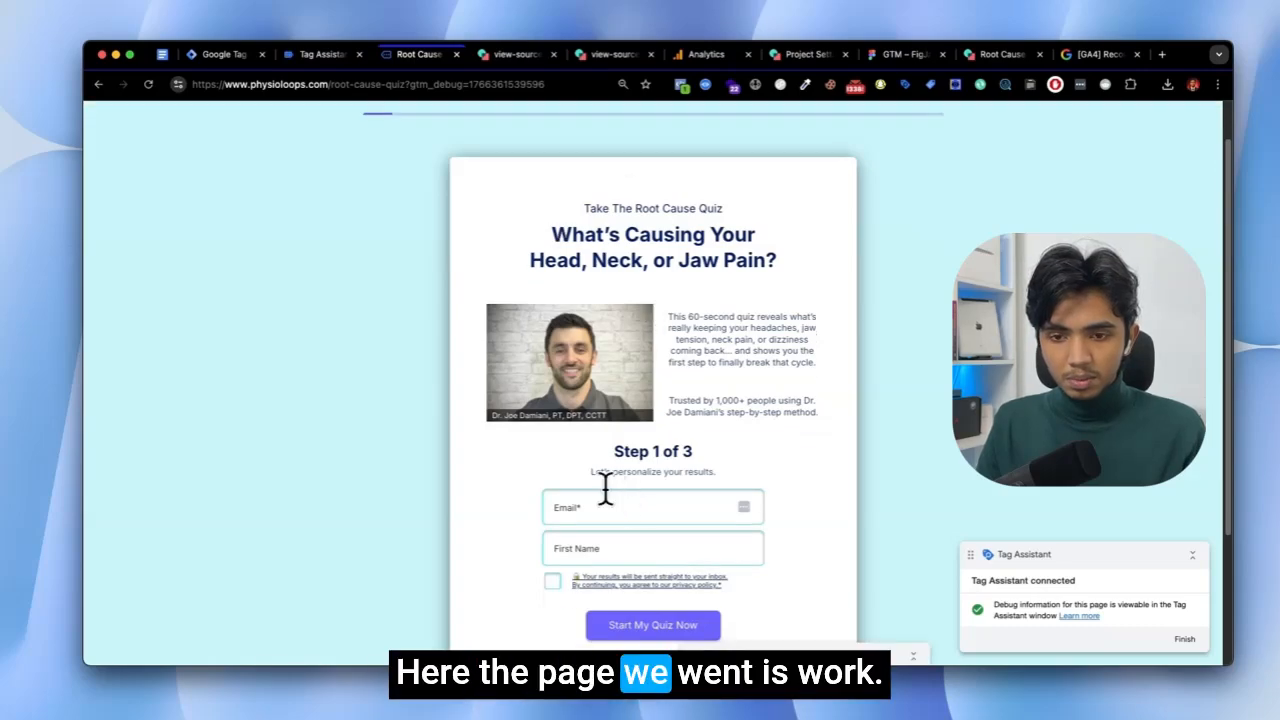
left_click(605, 500)
left_click(680, 350)
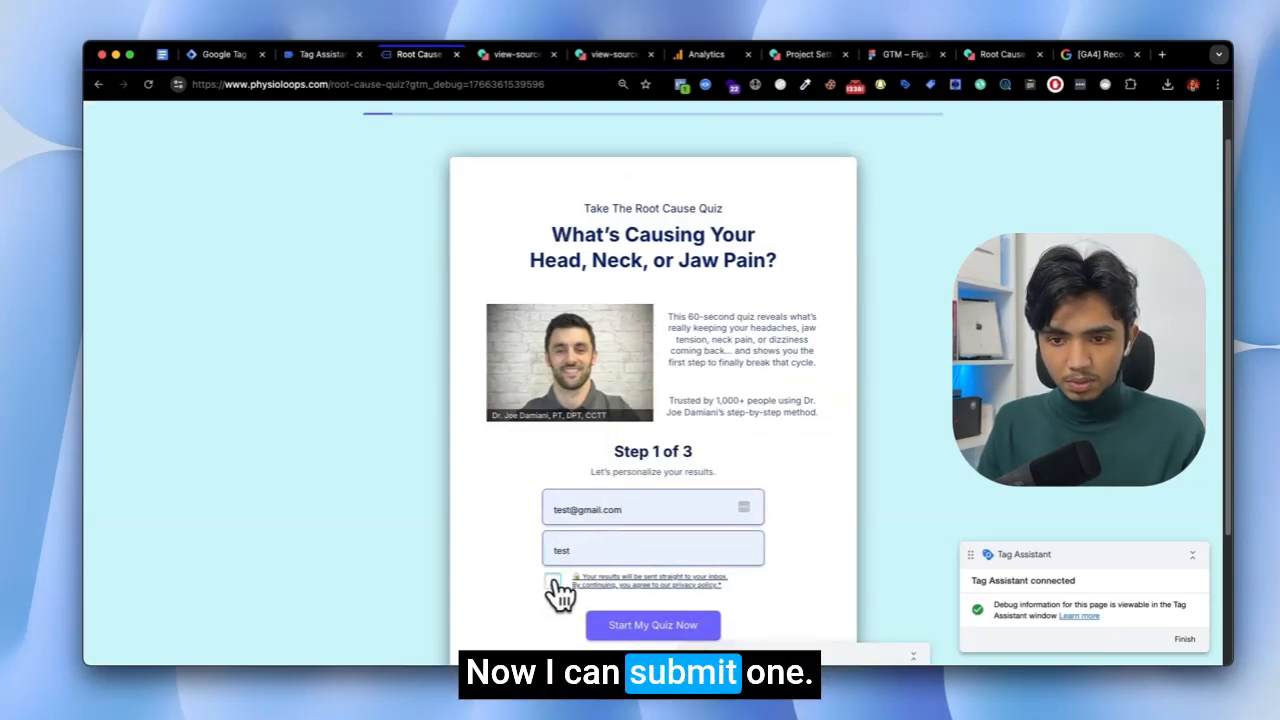
left_click(600, 625)
Answer the quiz questions from the Neck Movement Check through the reason for wanting the problem fixed, completing the quiz.
left_click(569, 332)
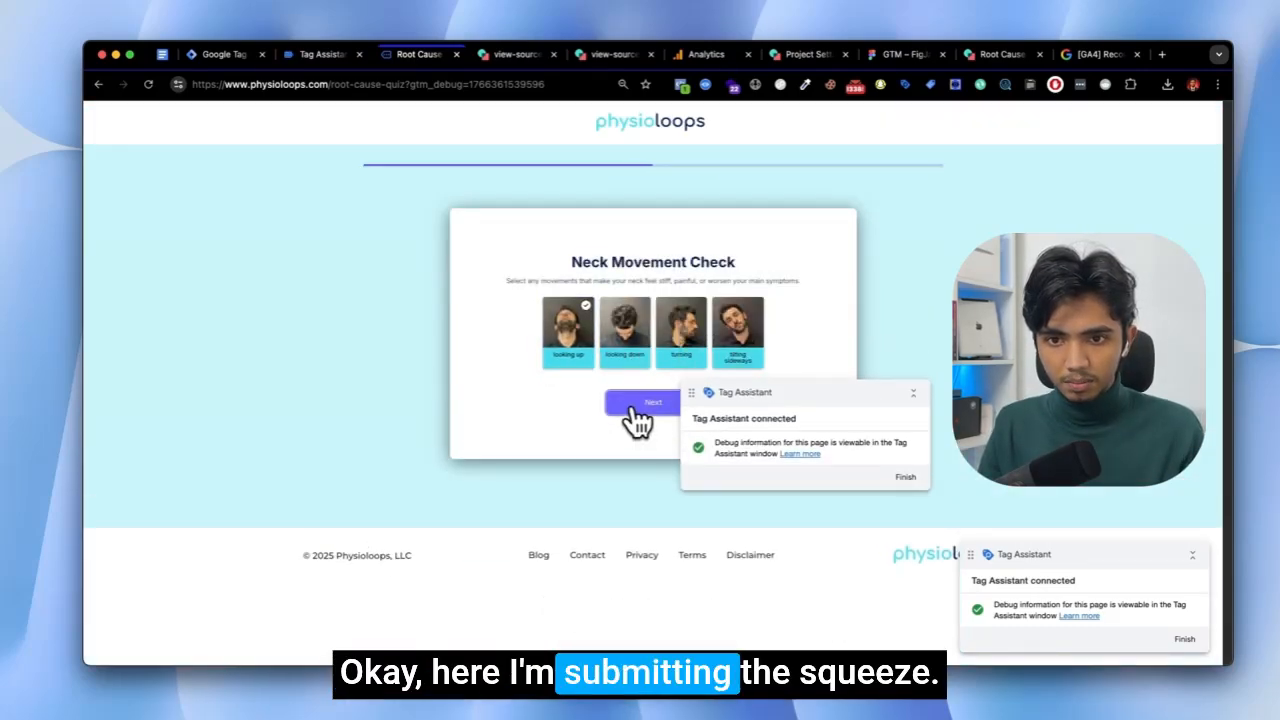
left_click(634, 412)
left_click(622, 318)
left_click(618, 330)
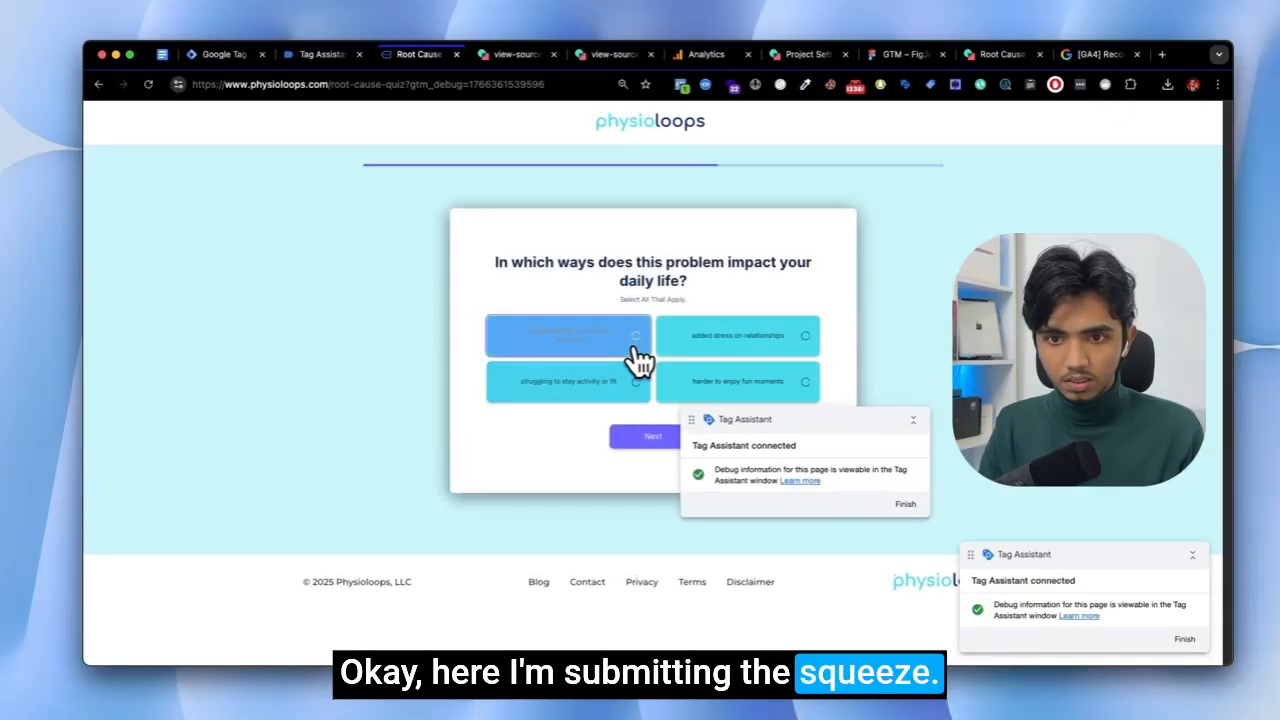
left_click(629, 370)
left_click(633, 418)
left_click(620, 365)
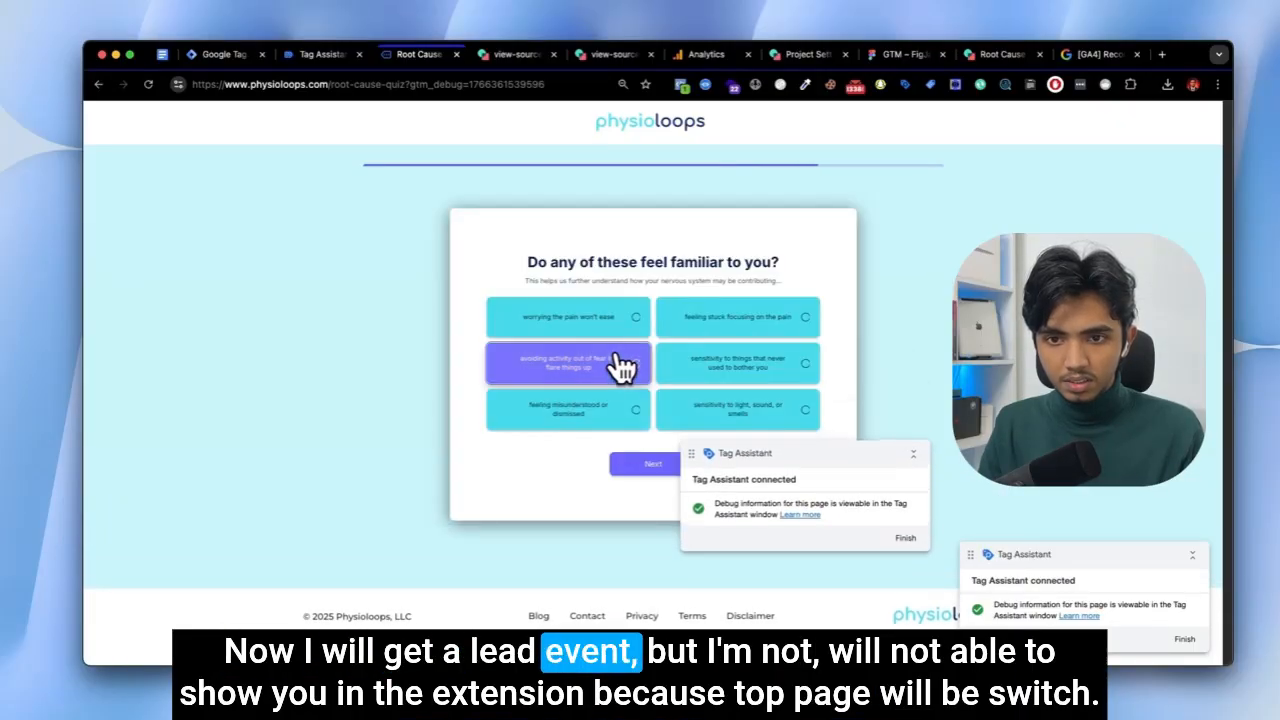
left_click(620, 463)
left_click(610, 405)
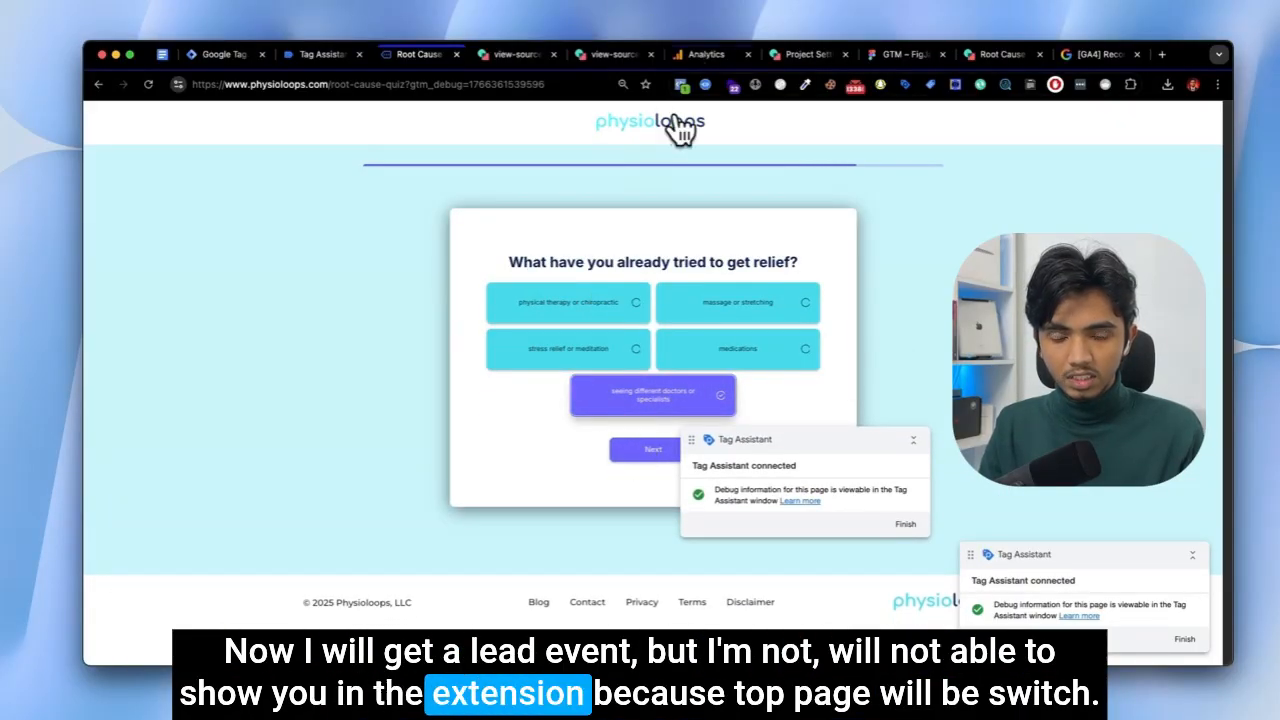
left_click(620, 452)
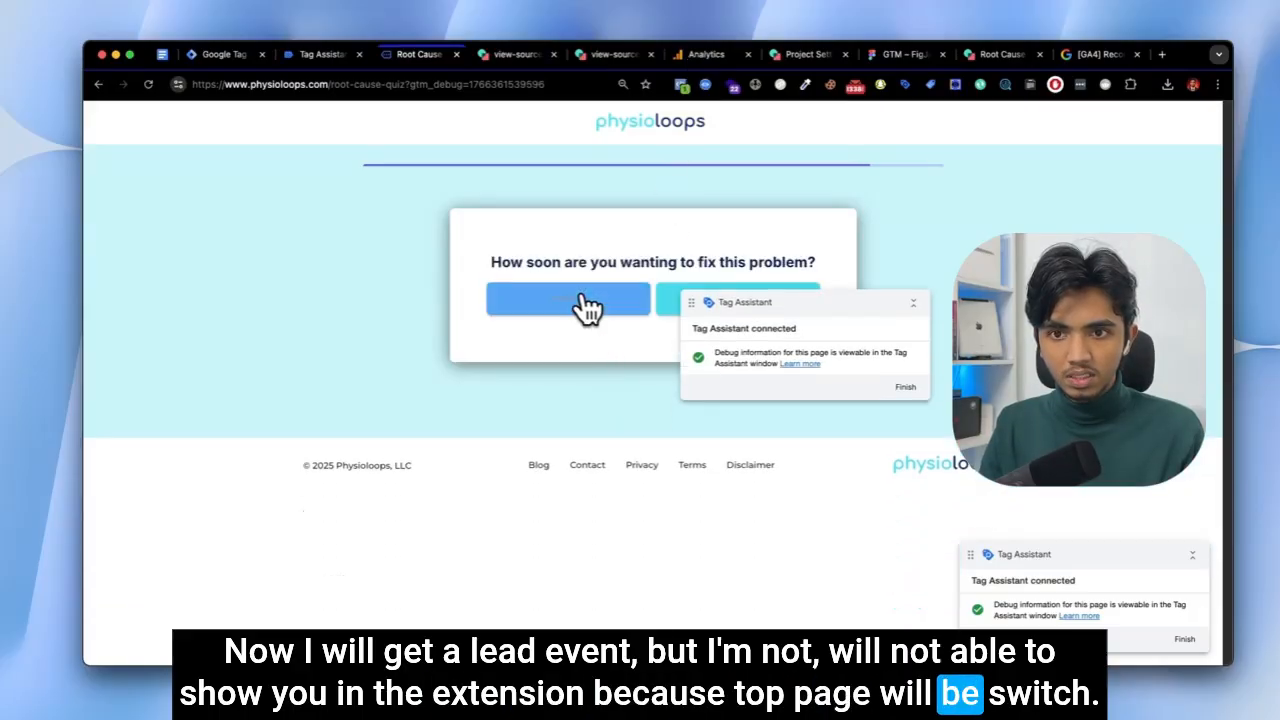
left_click(590, 303)
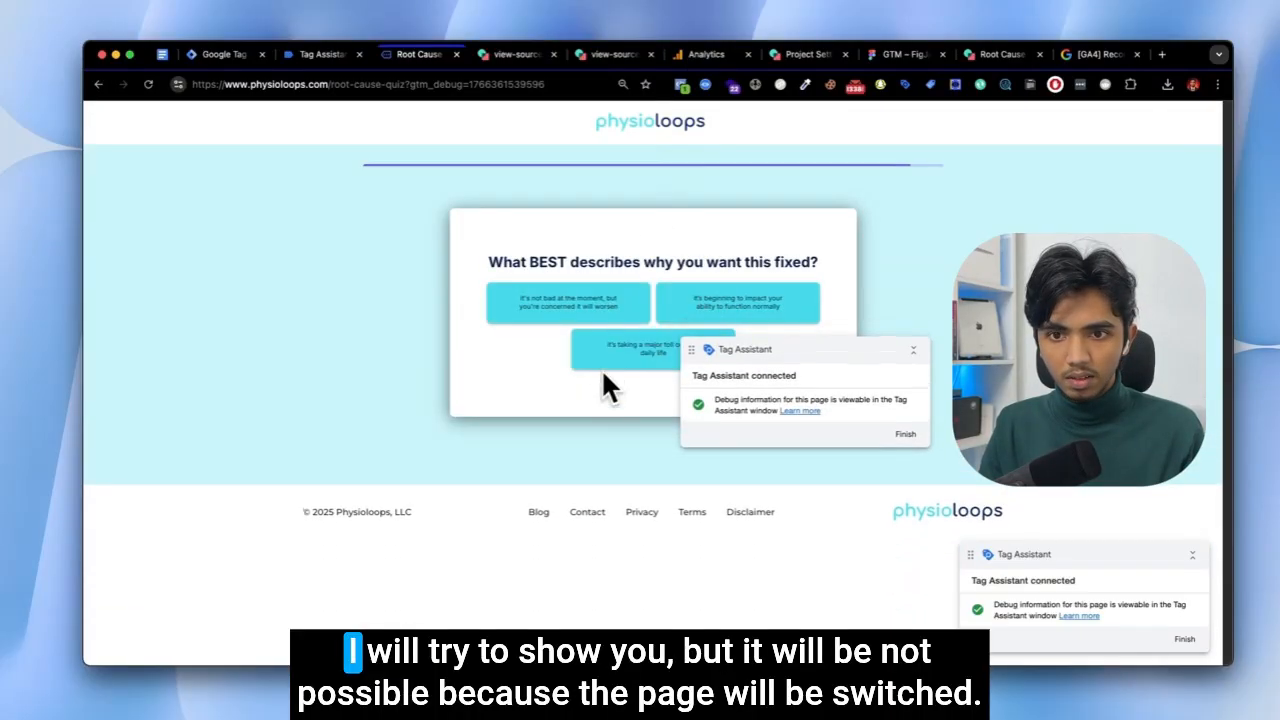
left_click(605, 360)
Check which pixel events Meta Pixel Helper detects on the quiz result page.
left_click(681, 86)
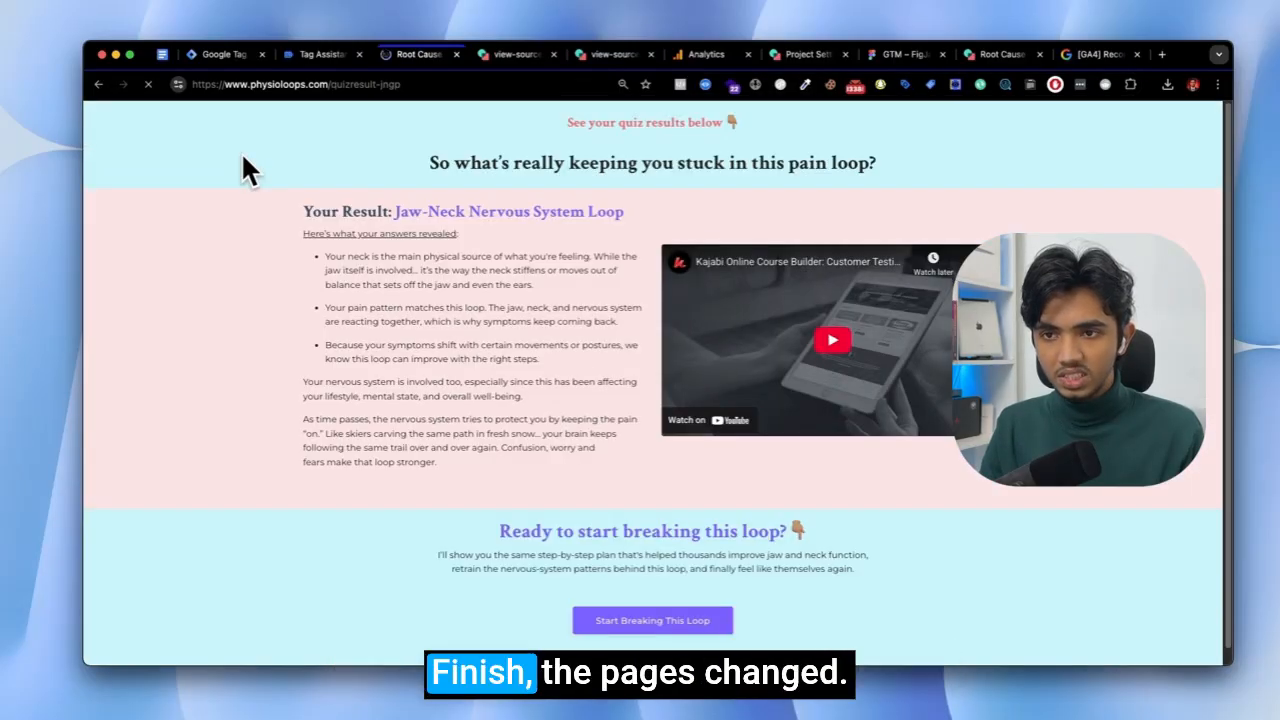
left_click_drag(331, 84, 665, 92)
left_click(677, 84)
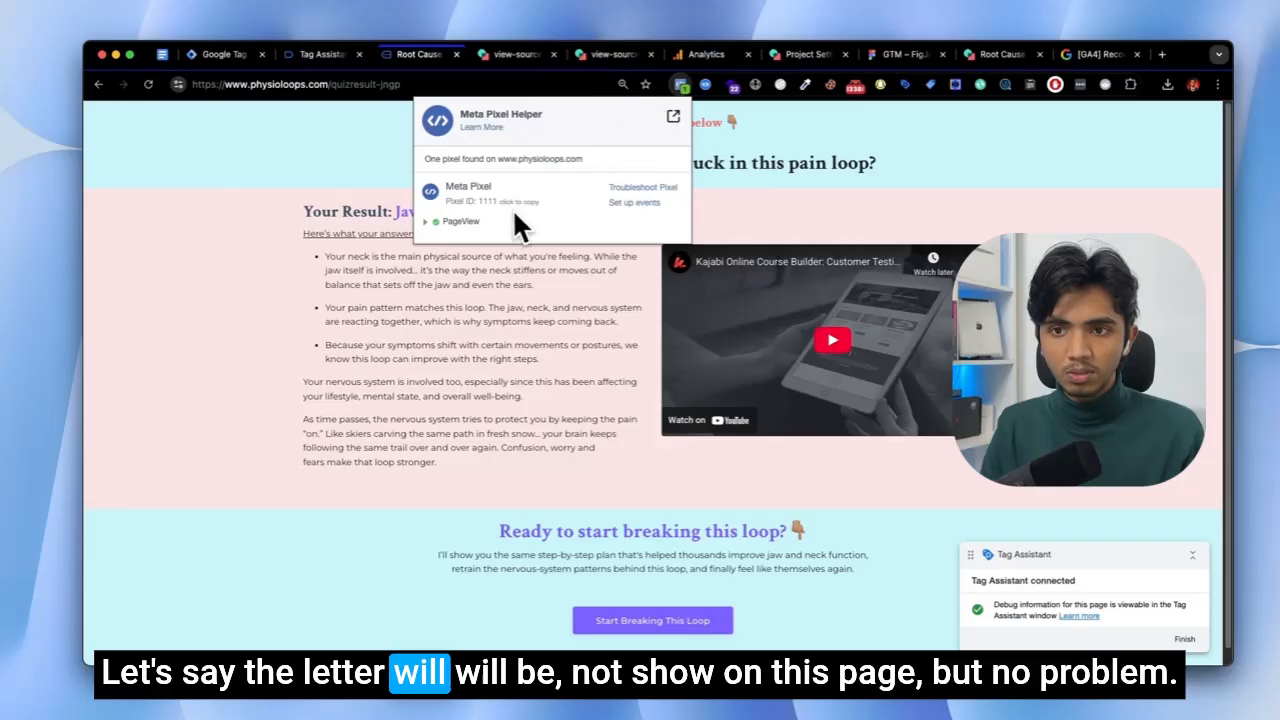
Examine the PageView event details in Meta Pixel Helper and the tags fired on involve.me_ProjectCompleted in Tag Assistant.
left_click(428, 221)
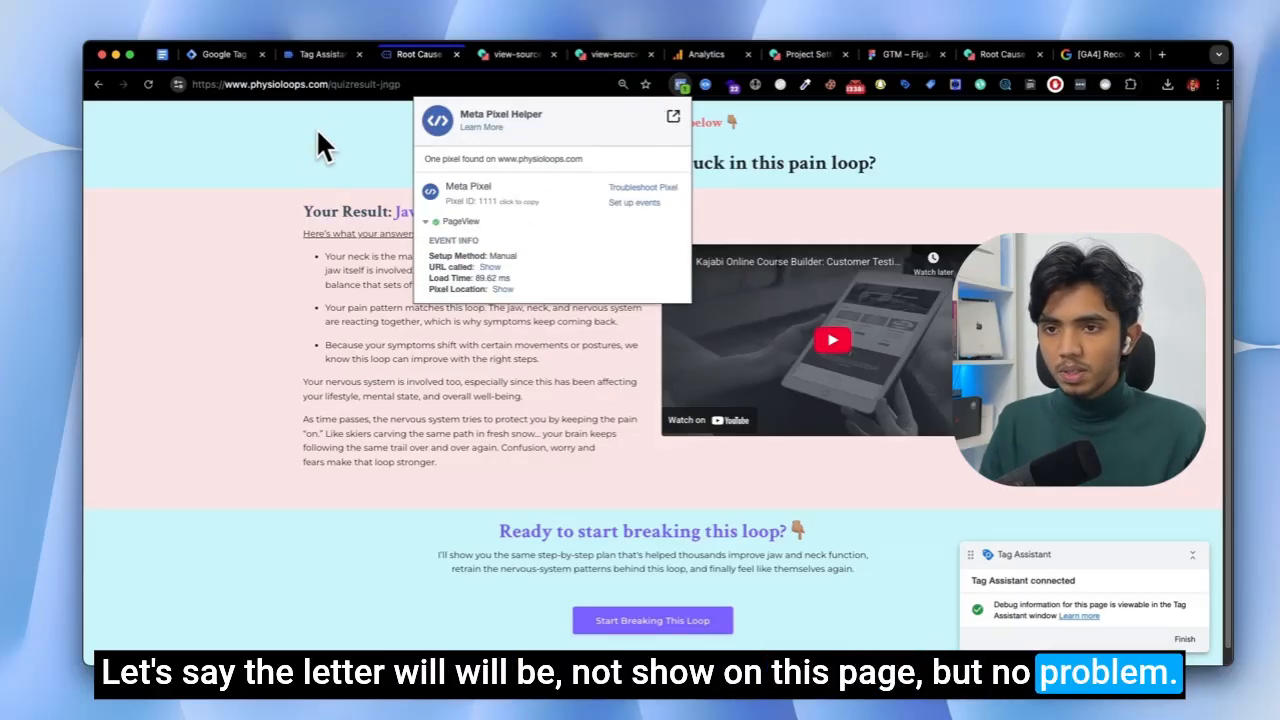
left_click(303, 59)
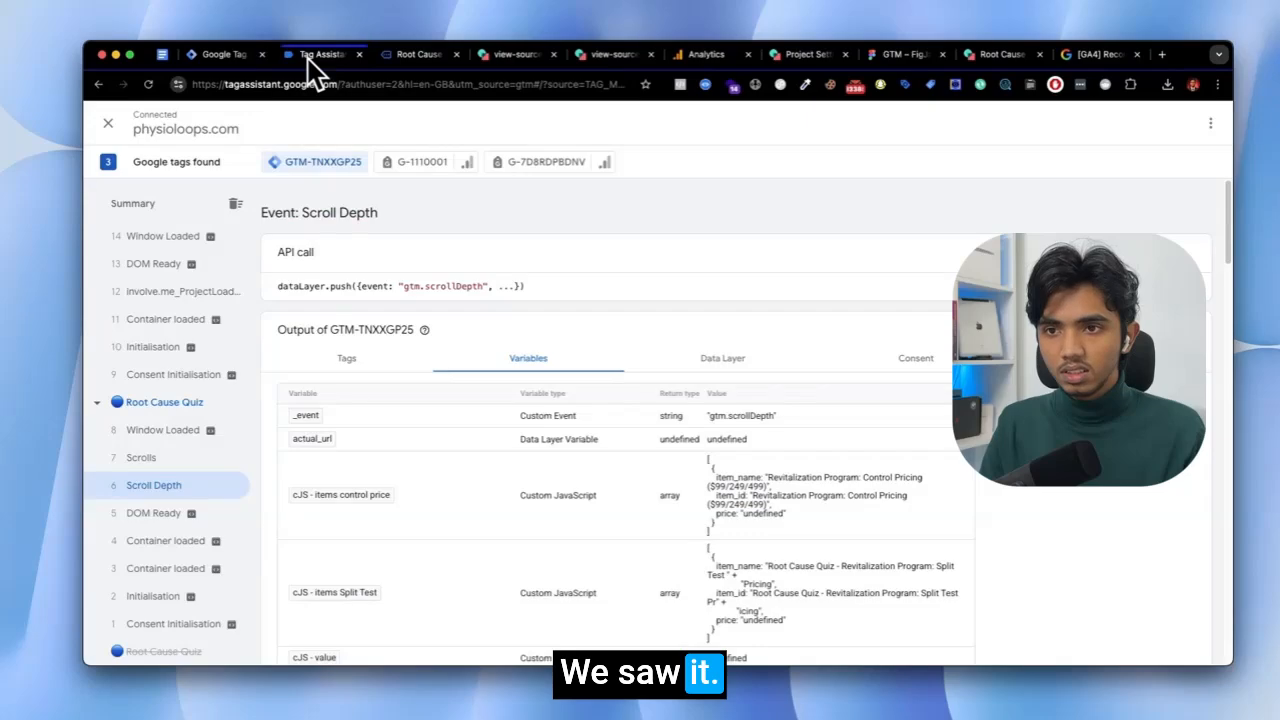
scroll(186, 329, "up", 15)
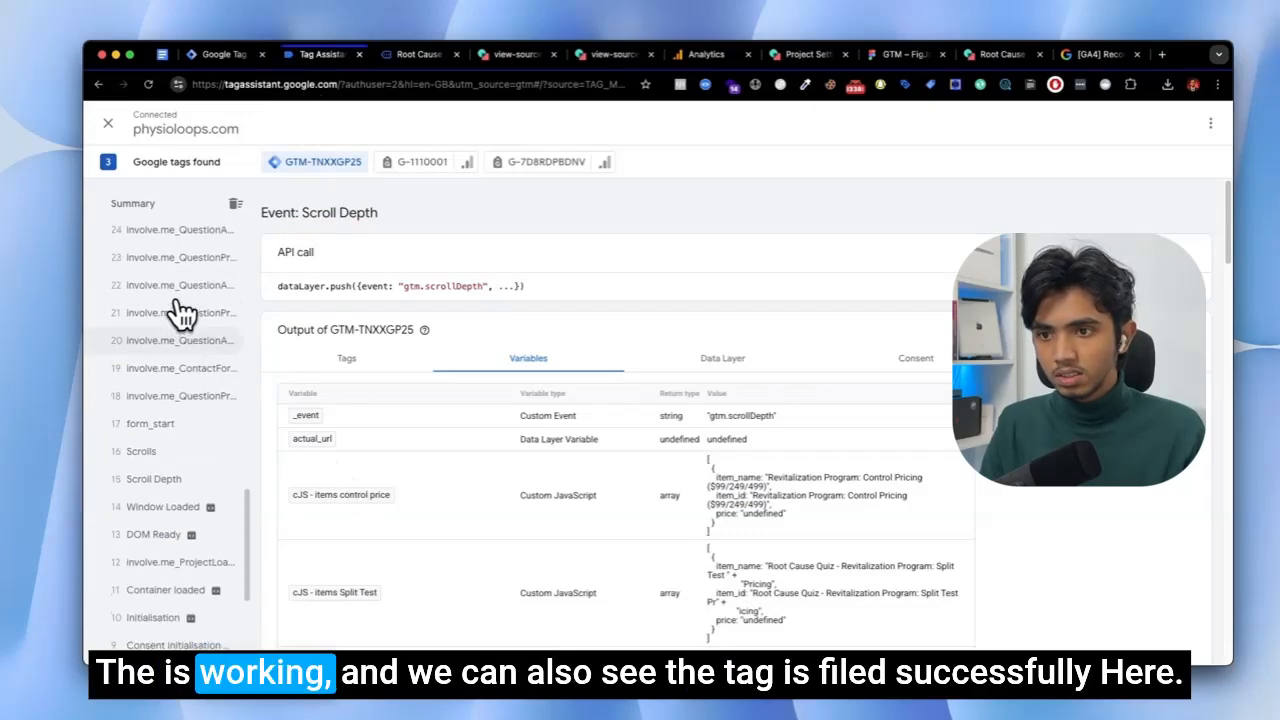
scroll(138, 320, "up", 10)
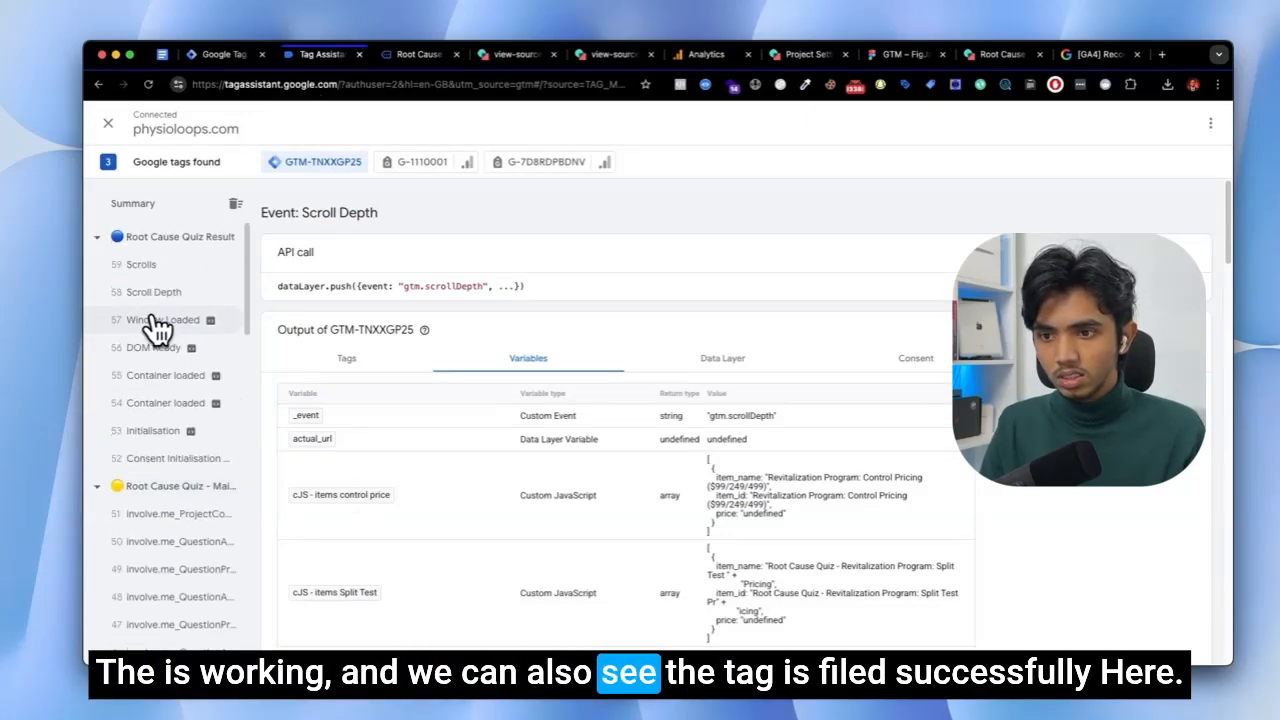
left_click(130, 541)
left_click(135, 514)
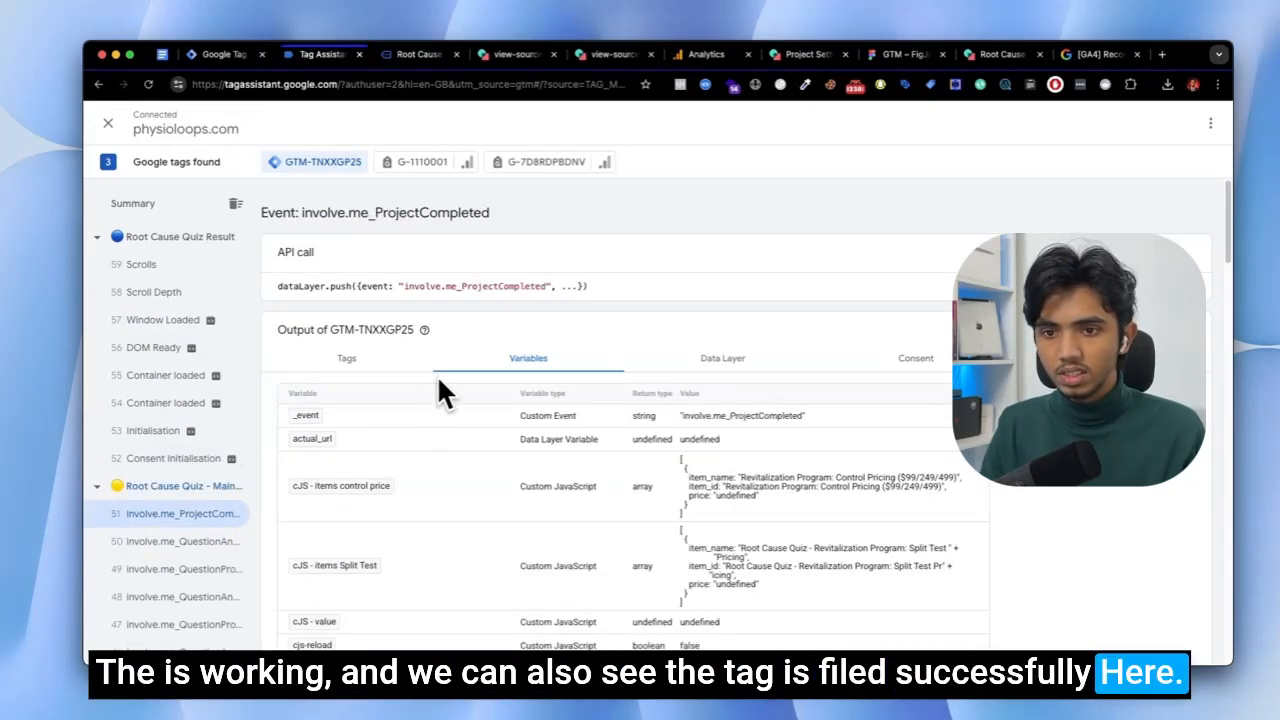
left_click(326, 368)
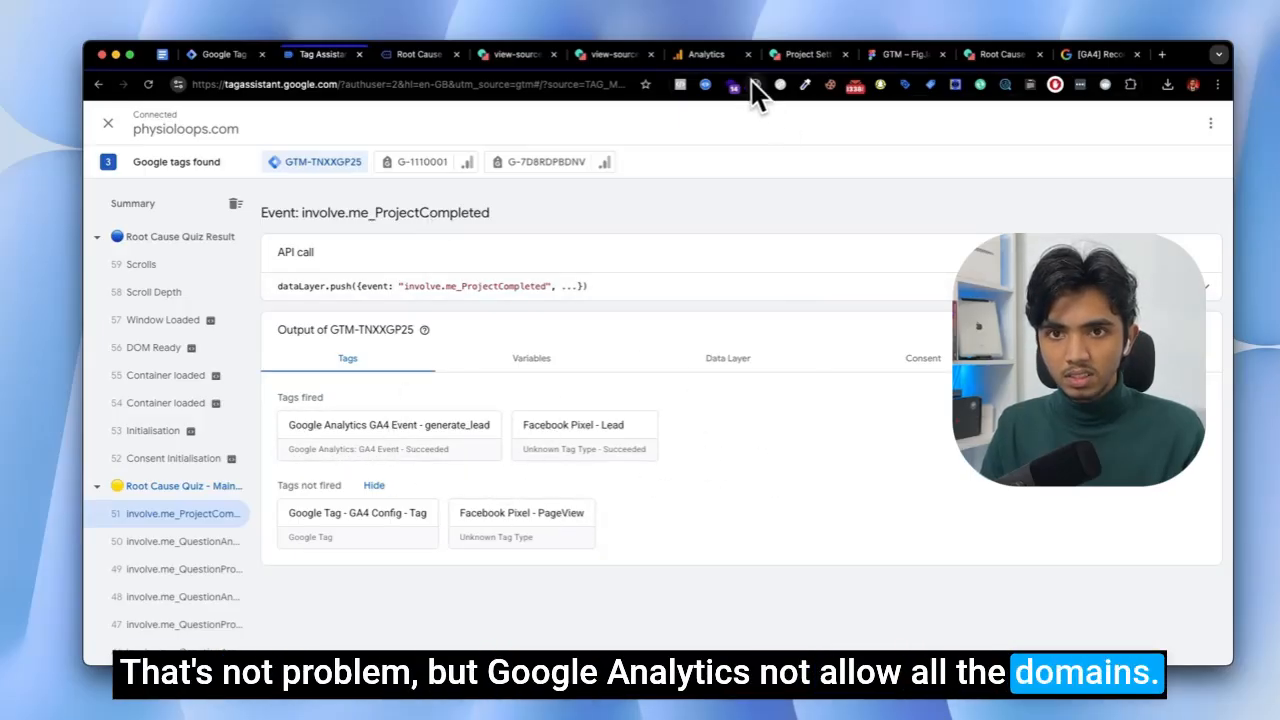
left_click(418, 54)
left_click(306, 56)
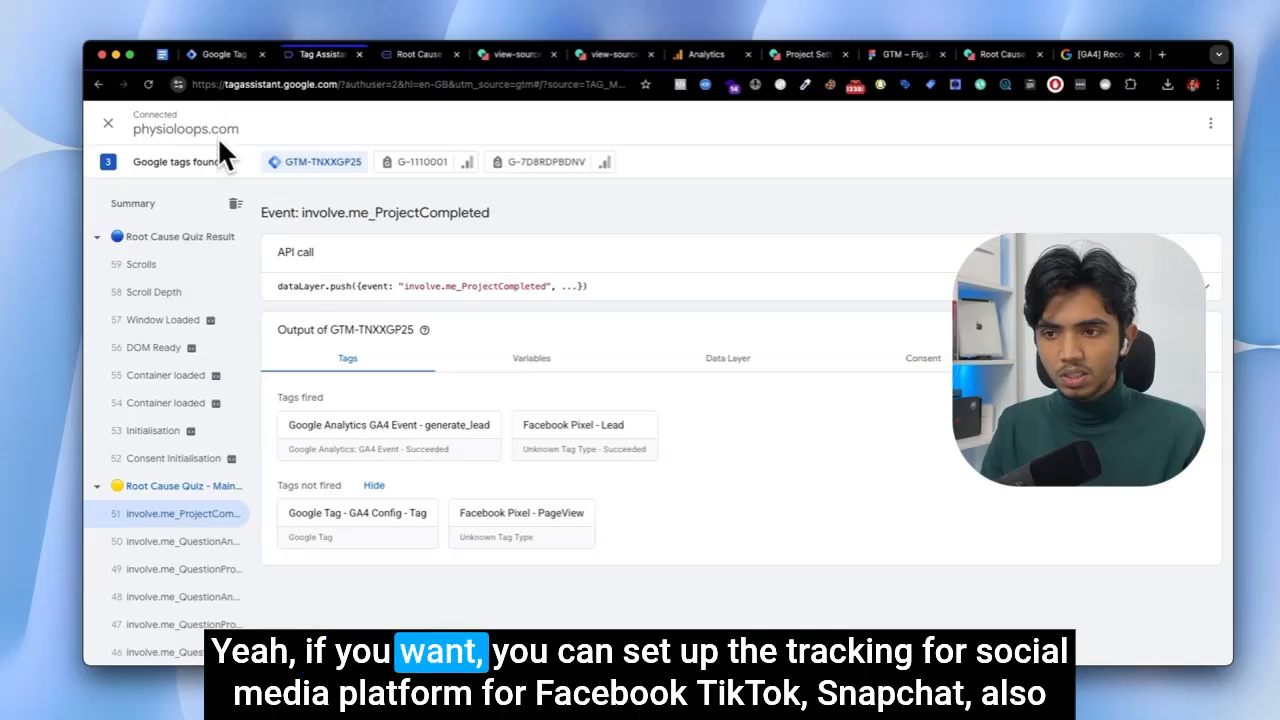
left_click(214, 55)
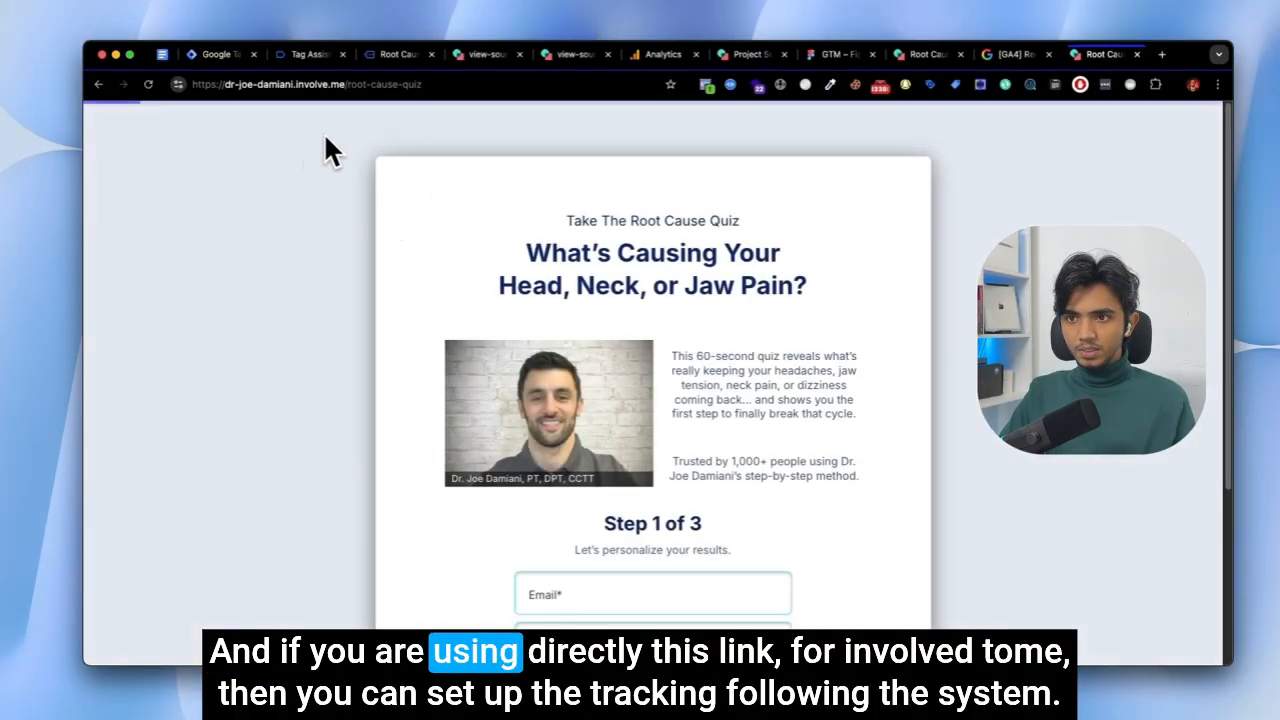
Inspect the web address of the Root Cause Quiz page hosted directly on involve.me, highlighting its domain and path.
left_click_drag(209, 84, 392, 84)
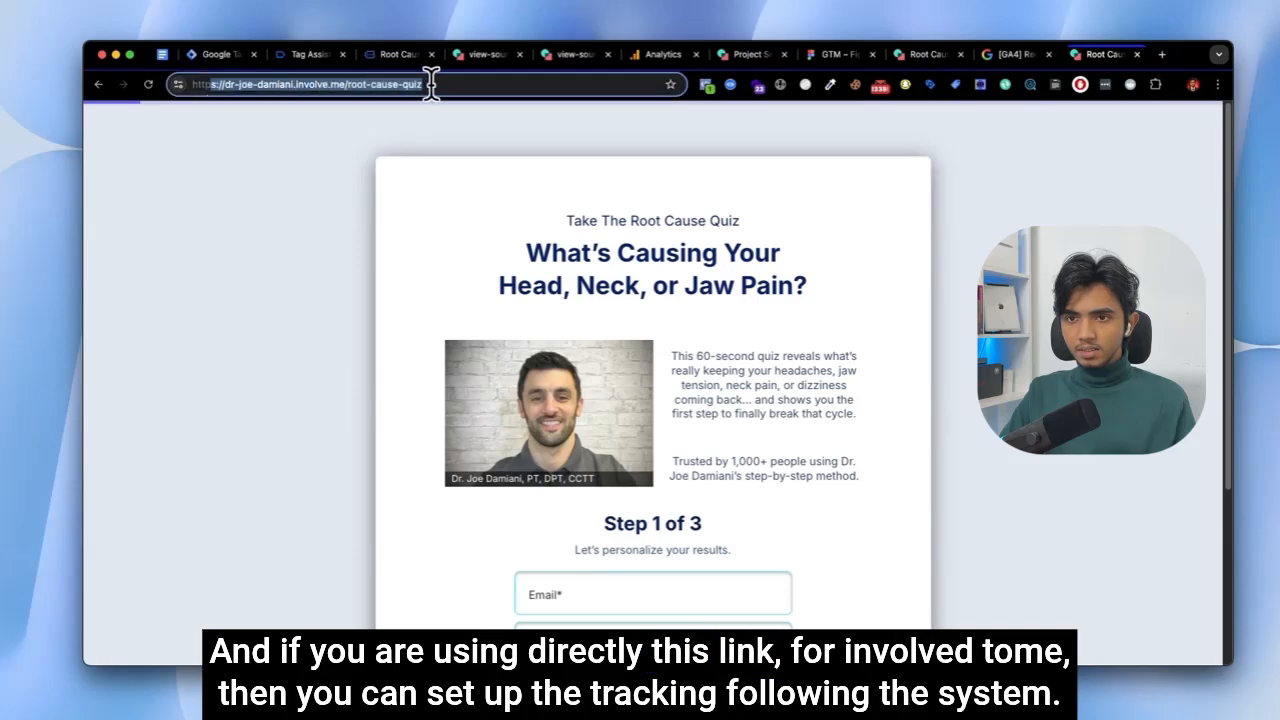
left_click_drag(299, 84, 366, 85)
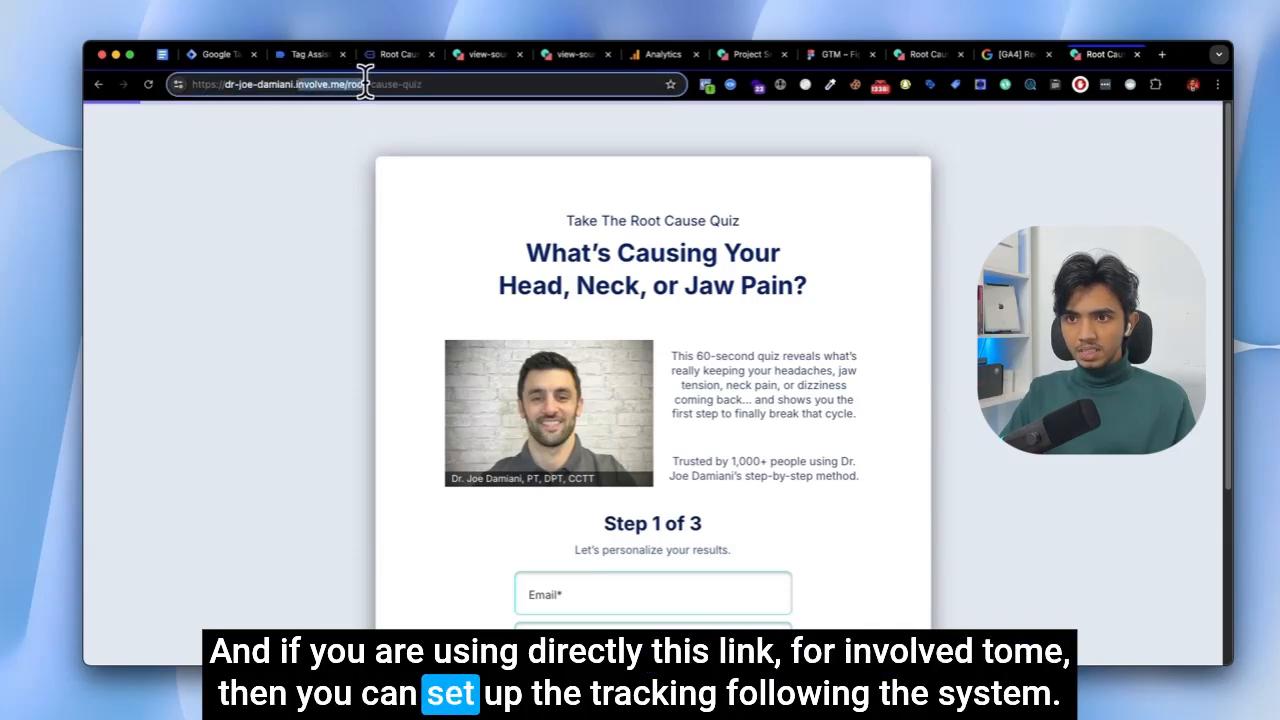
left_click(264, 87)
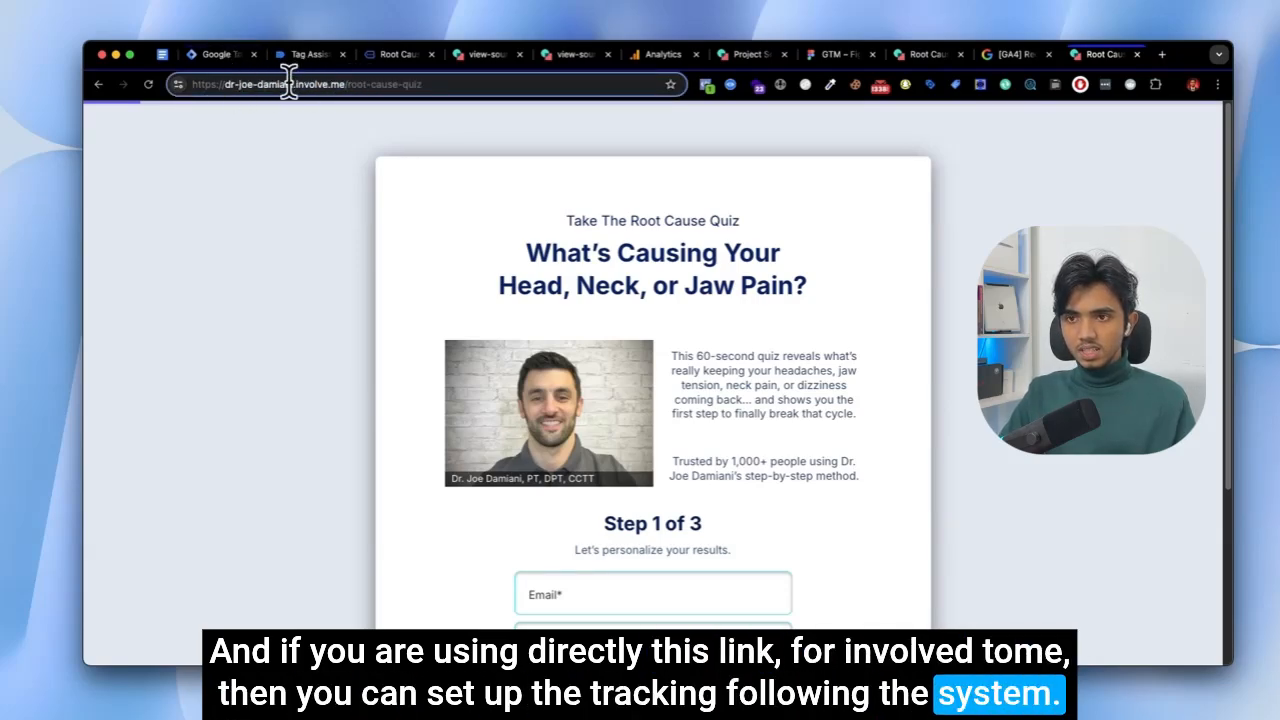
left_click_drag(214, 84, 418, 108)
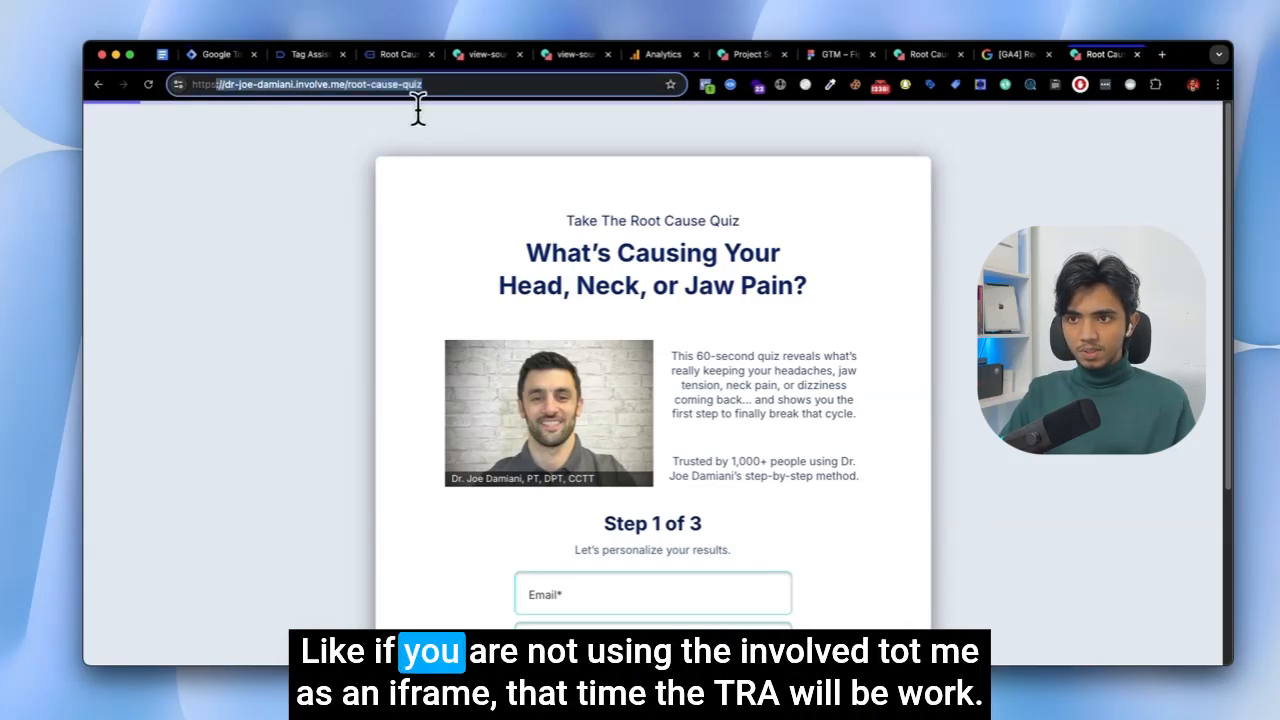
left_click(316, 273)
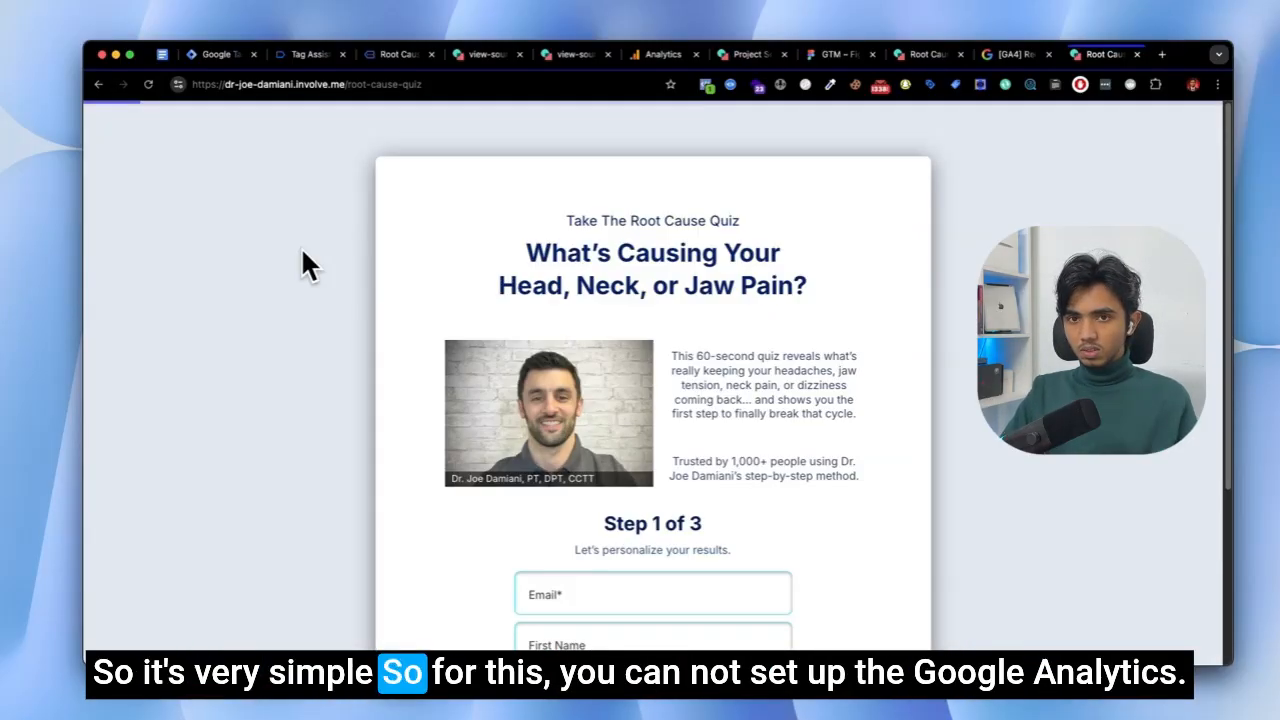
Check the PageView event's details in Meta Pixel Helper on the quiz page hosted directly on involve.me.
left_click(706, 84)
left_click(259, 215)
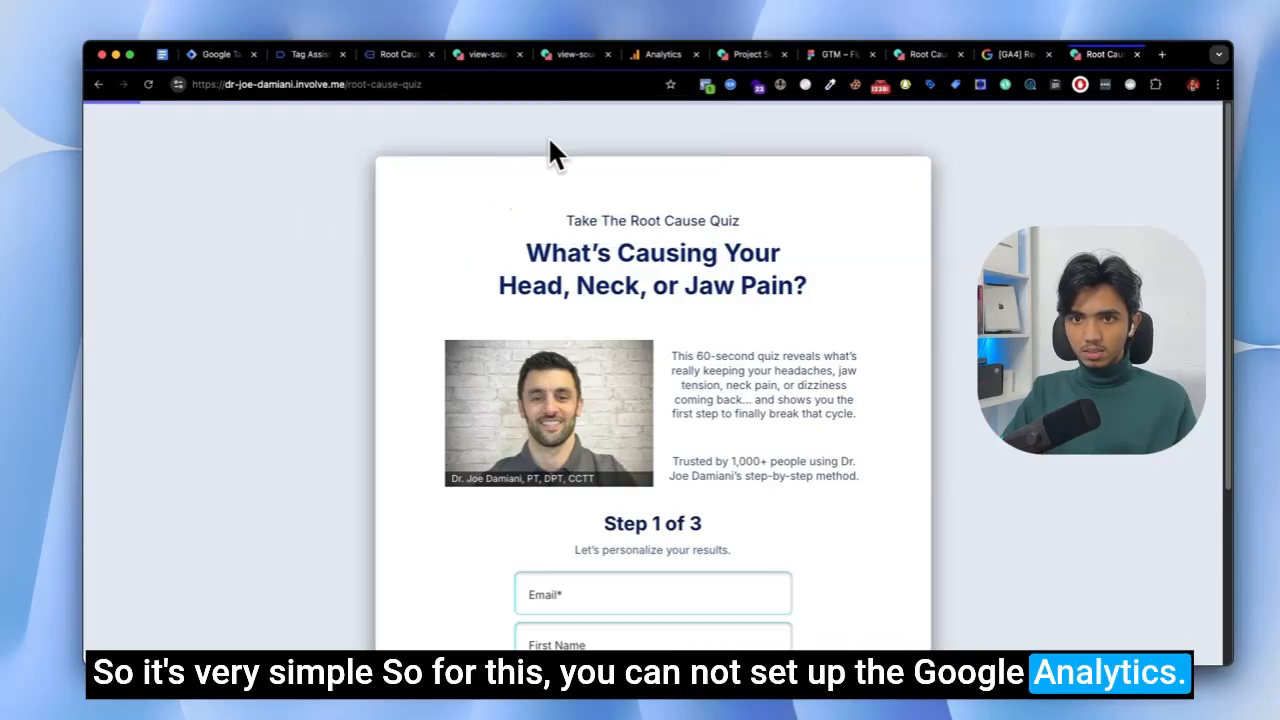
left_click(706, 84)
left_click(502, 224)
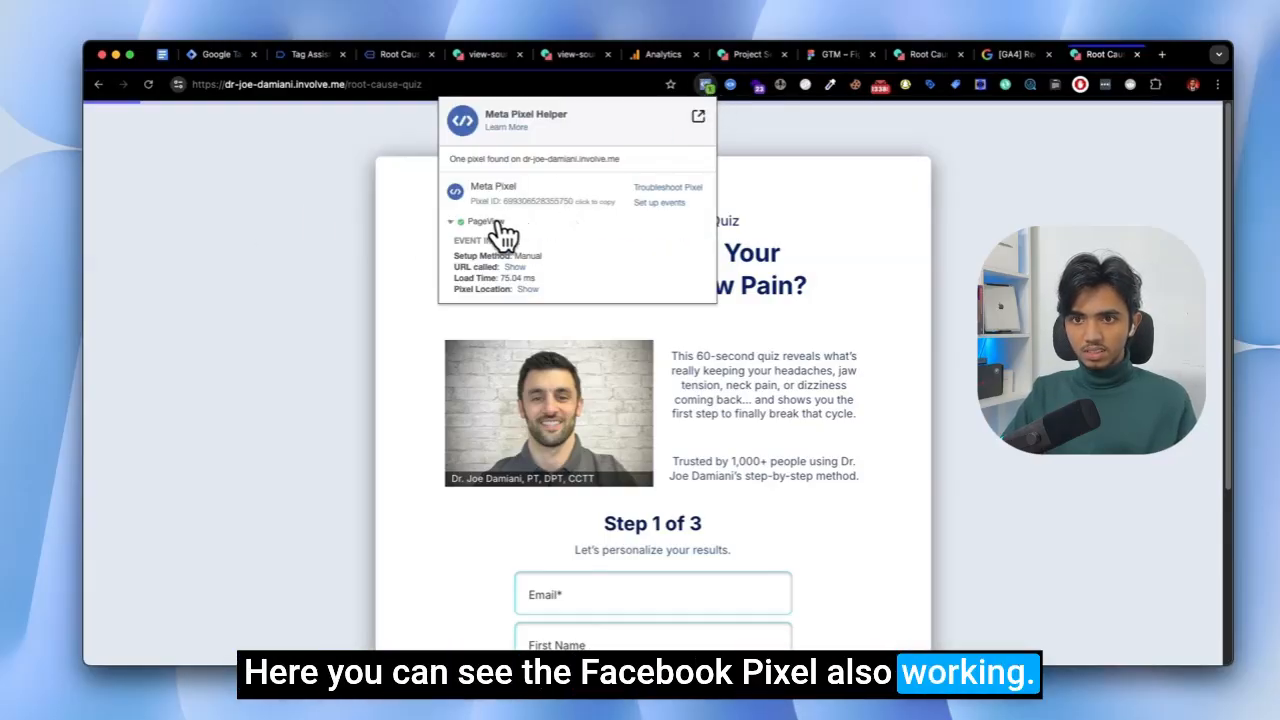
left_click(268, 172)
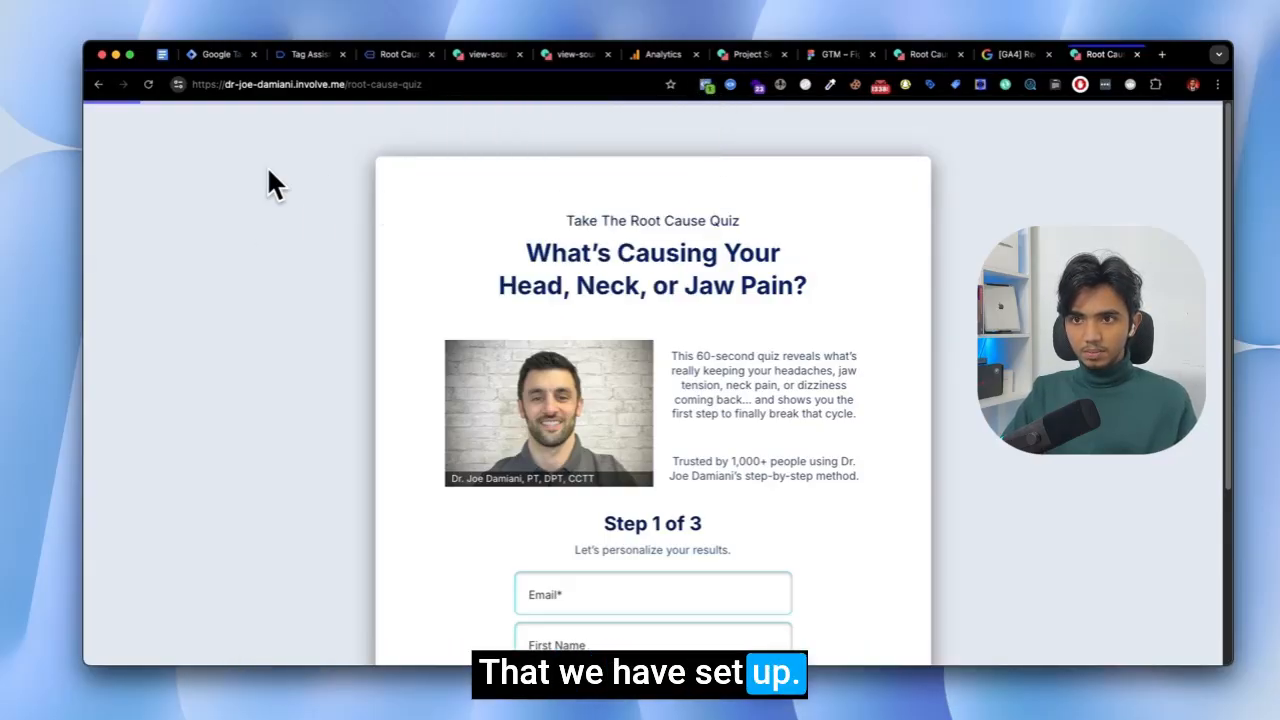